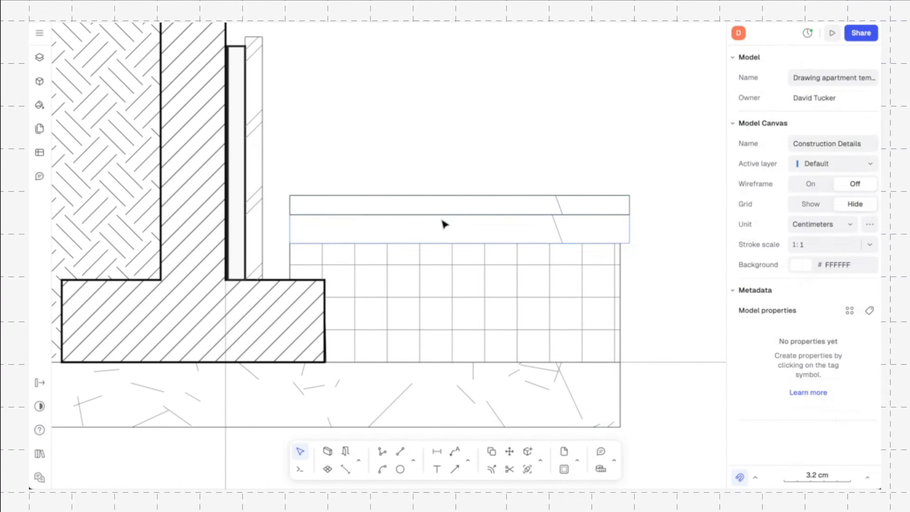
Step: Fill the lower of the two thin layer rectangles with the Wood Pattern 3 hatch and set its transform value to 0.05
click(801, 313)
click(662, 389)
click(686, 349)
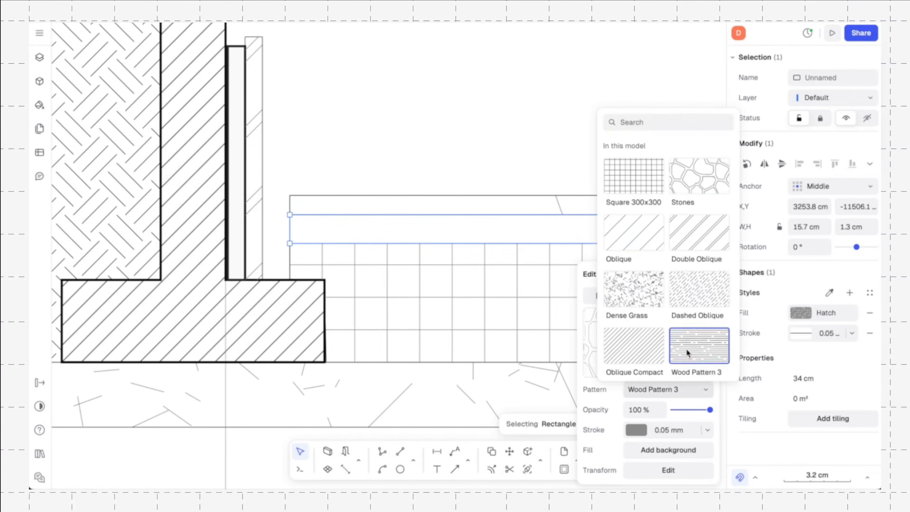
click(669, 470)
double_click(516, 430)
text(0.05)
key(Return)
click(586, 161)
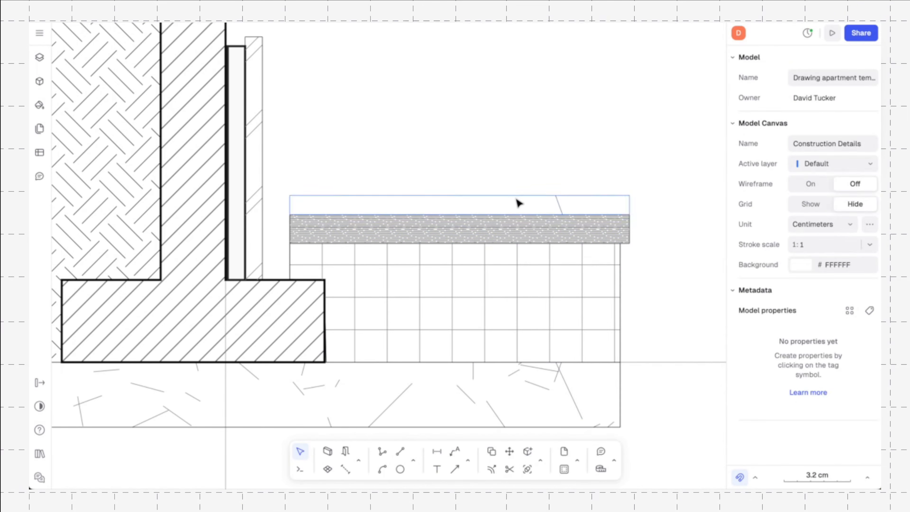
Step: Edit the hatch fill of the uppermost thin layer rectangle above the hatched layer
click(518, 203)
click(802, 312)
click(599, 316)
click(582, 335)
key(Escape)
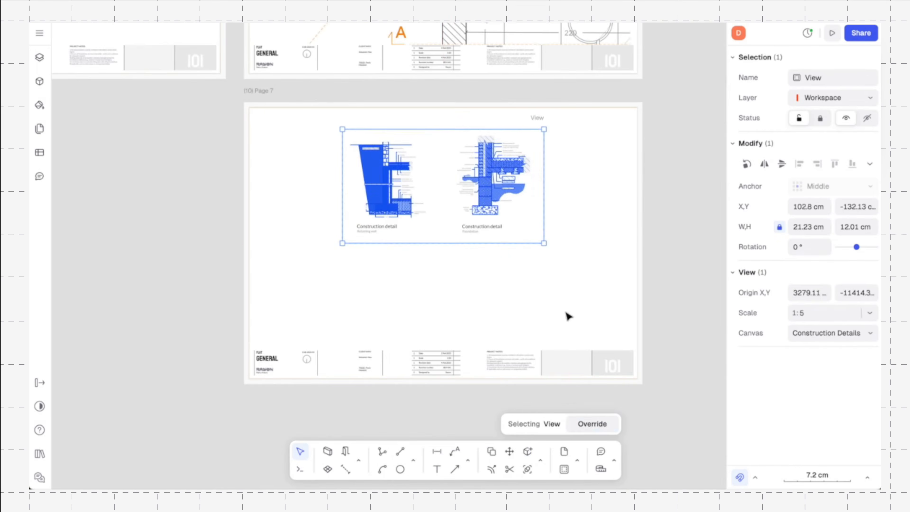
Step: Examine the drawing sheets on the paper canvas, including the construction details page
double_click(493, 203)
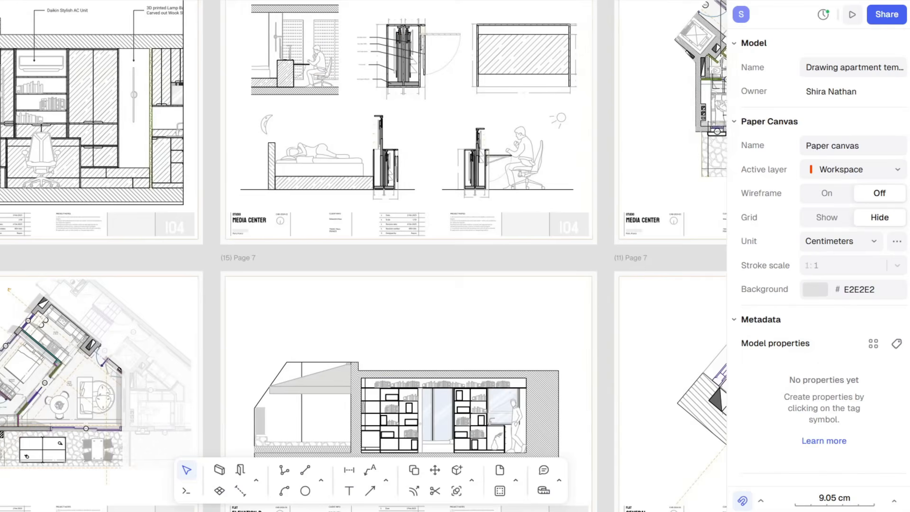
scroll(364, 256, right, 10)
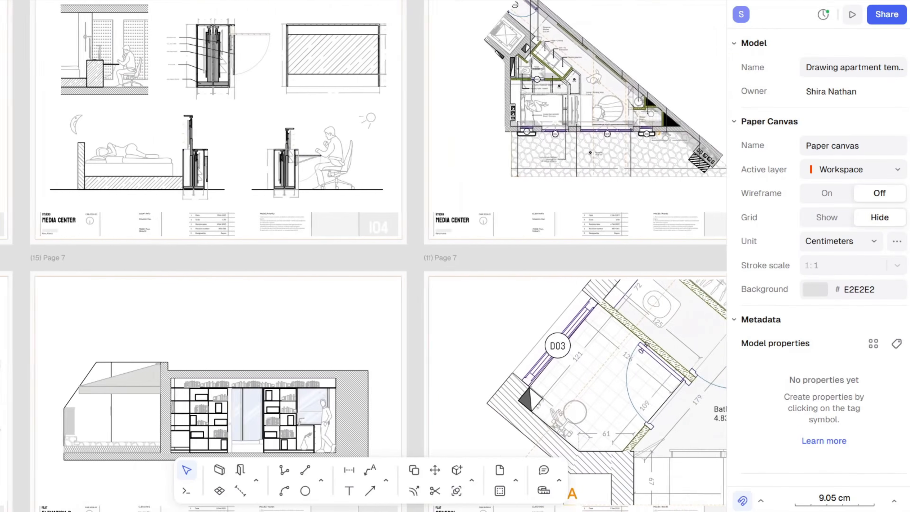
scroll(364, 256, right, 10)
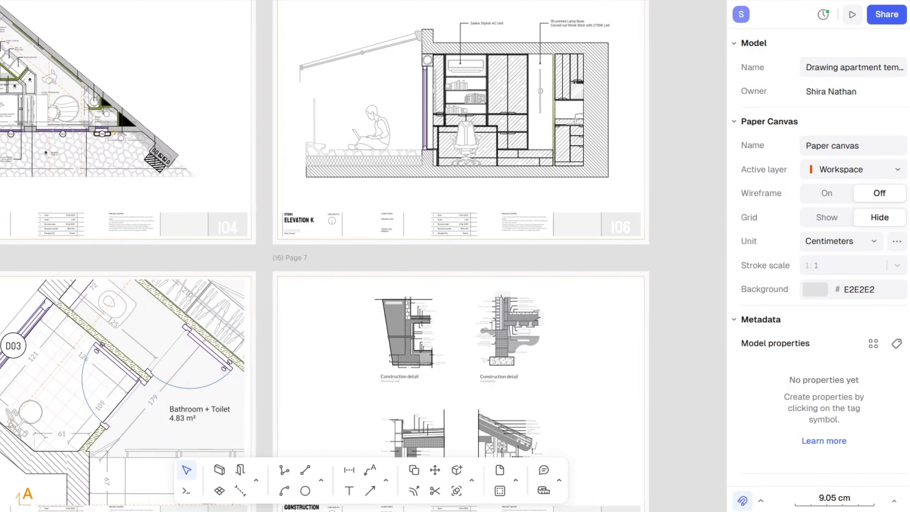
scroll(365, 256, down, 3)
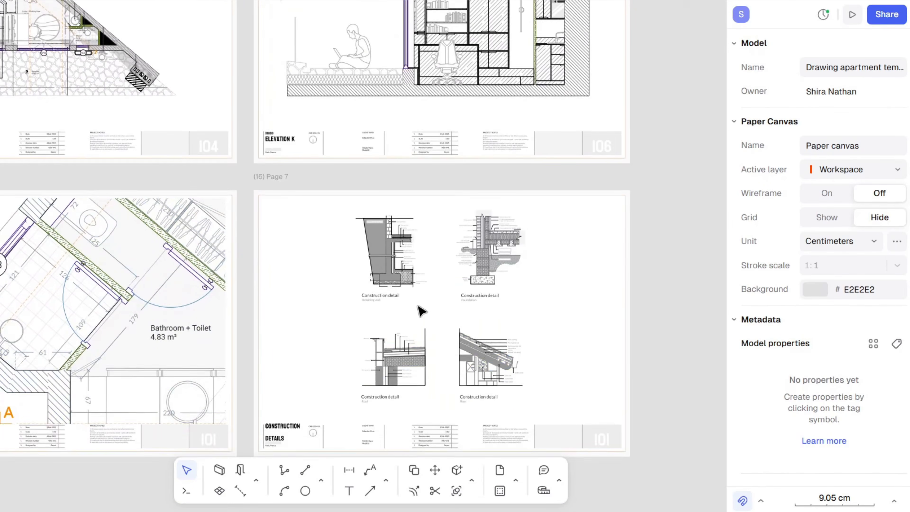
scroll(422, 311, up, 10)
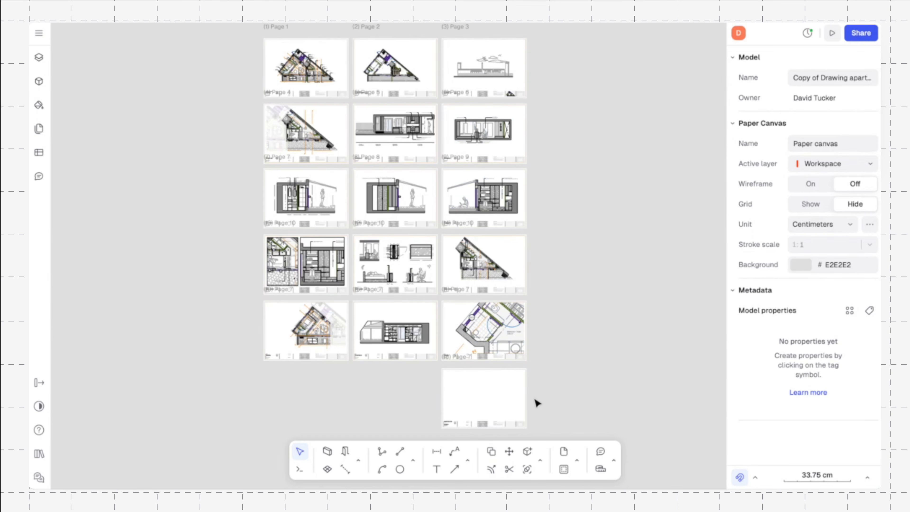
Step: Create a model canvas named Construction Details and set its stroke scale to 1:1
scroll(412, 380, up, 5)
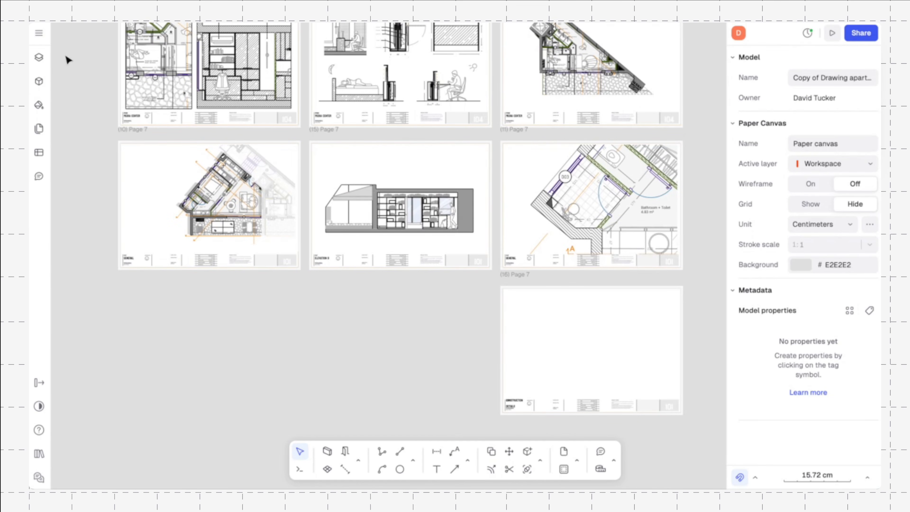
click(40, 58)
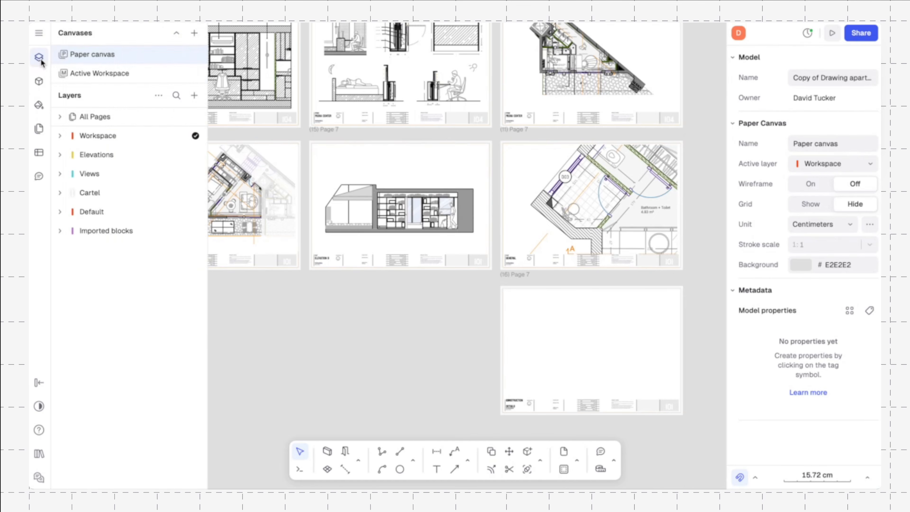
click(195, 35)
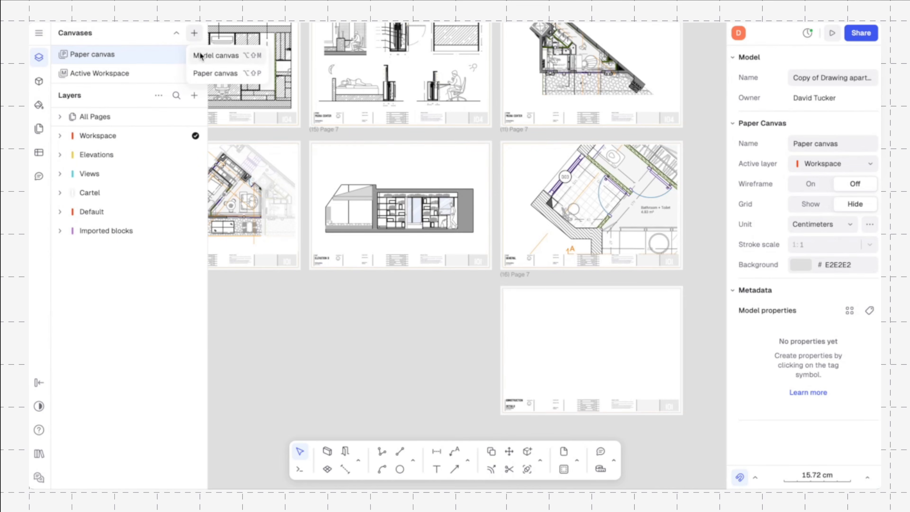
click(216, 56)
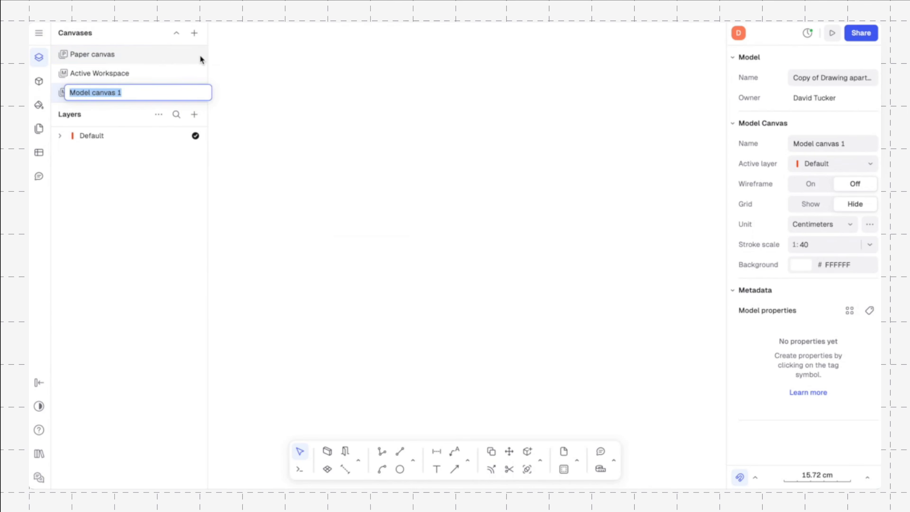
text(Const)
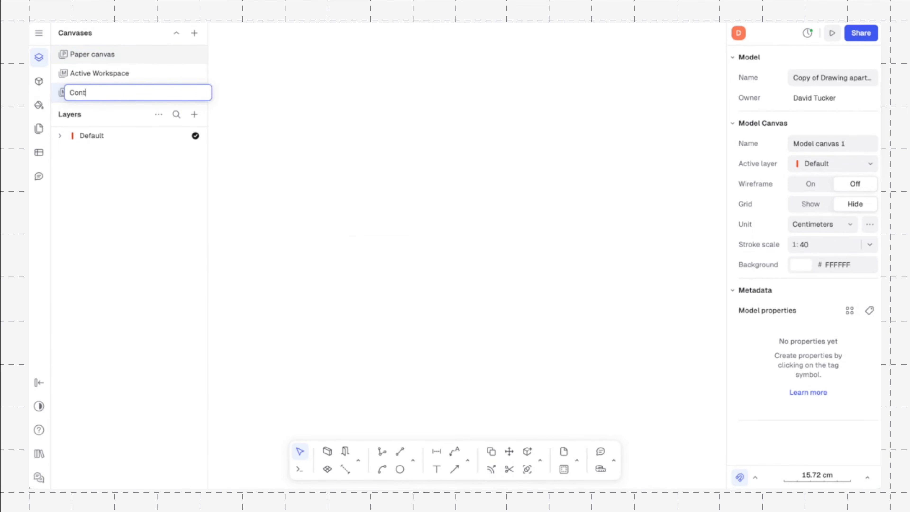
text(ruction Details)
key(Return)
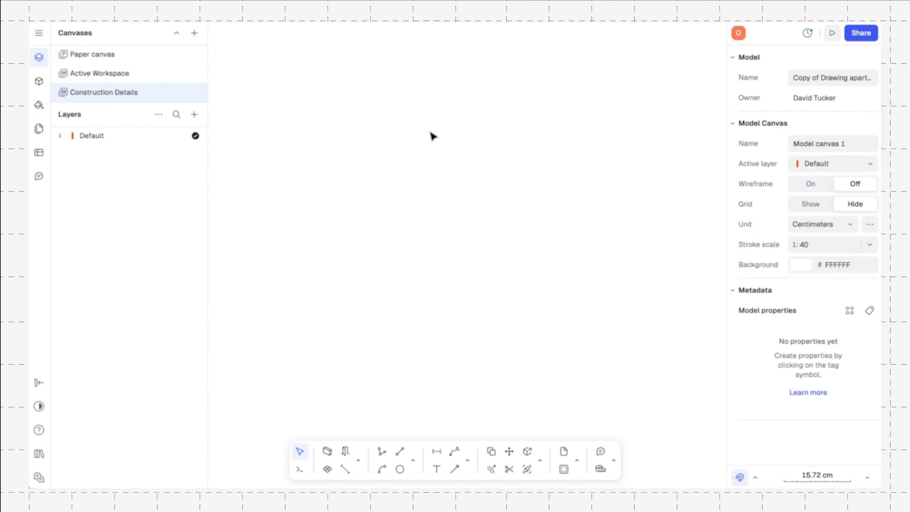
click(870, 245)
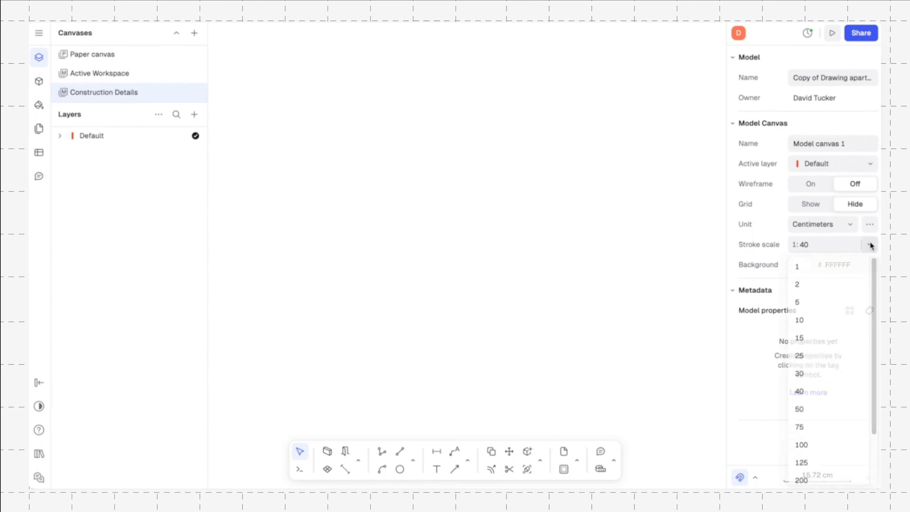
click(852, 266)
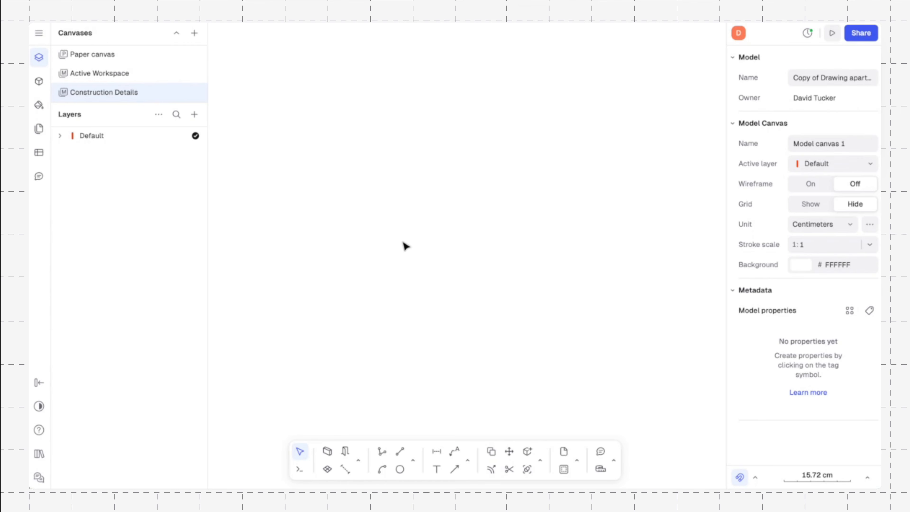
click(40, 34)
mouse_move(106, 108)
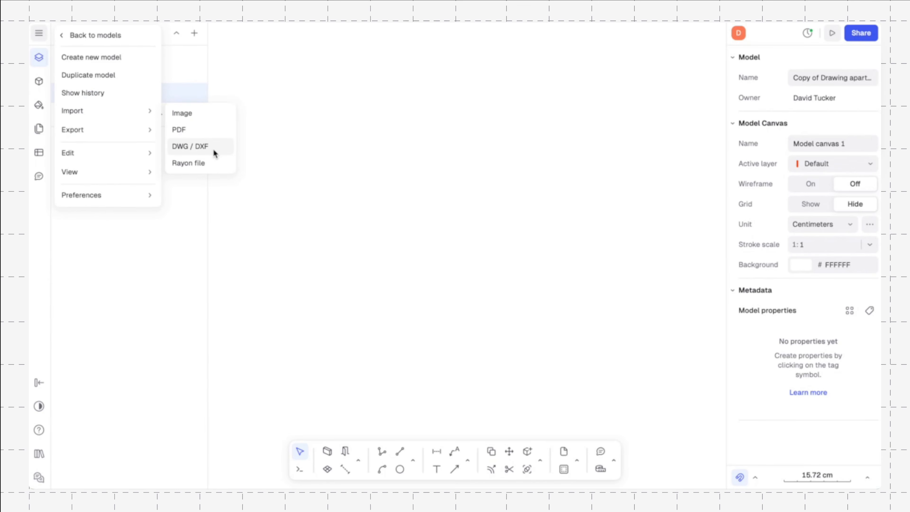
click(271, 156)
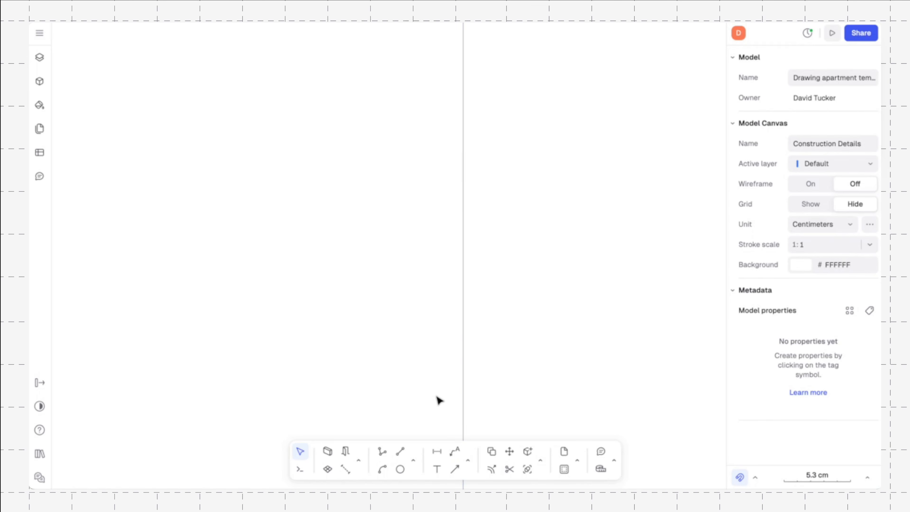
Step: Place a horizontal guideline crossing the vertical guideline in the lower part of the canvas
click(415, 460)
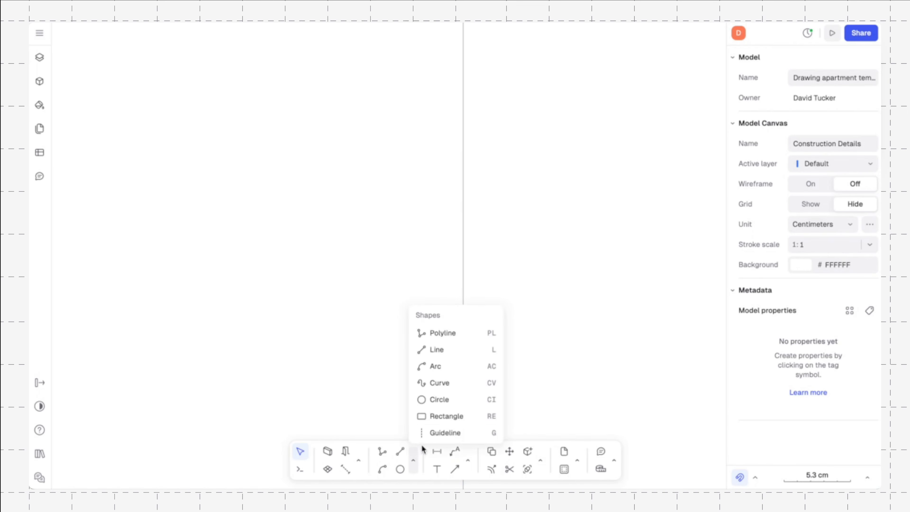
click(435, 433)
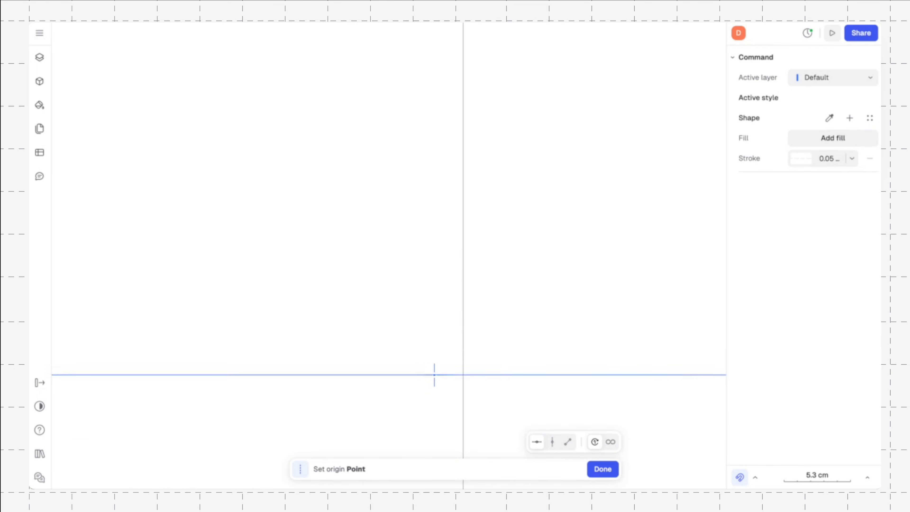
click(435, 345)
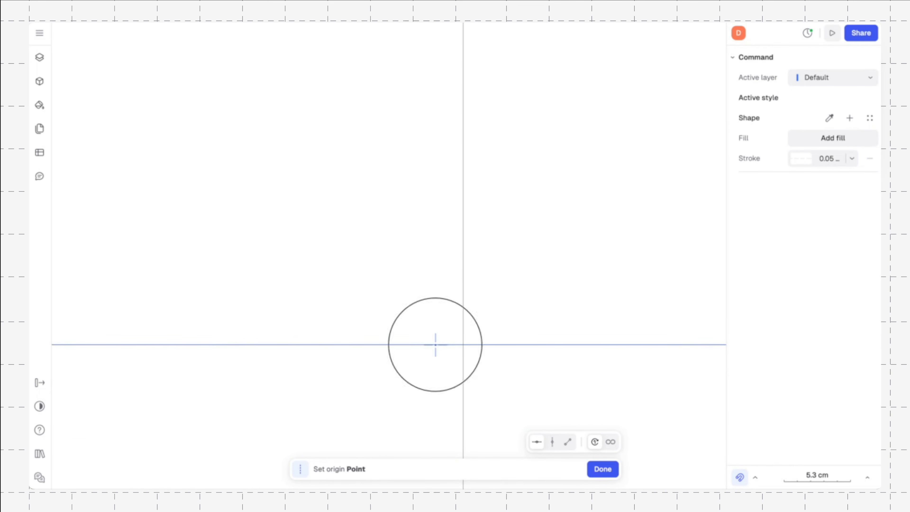
click(489, 378)
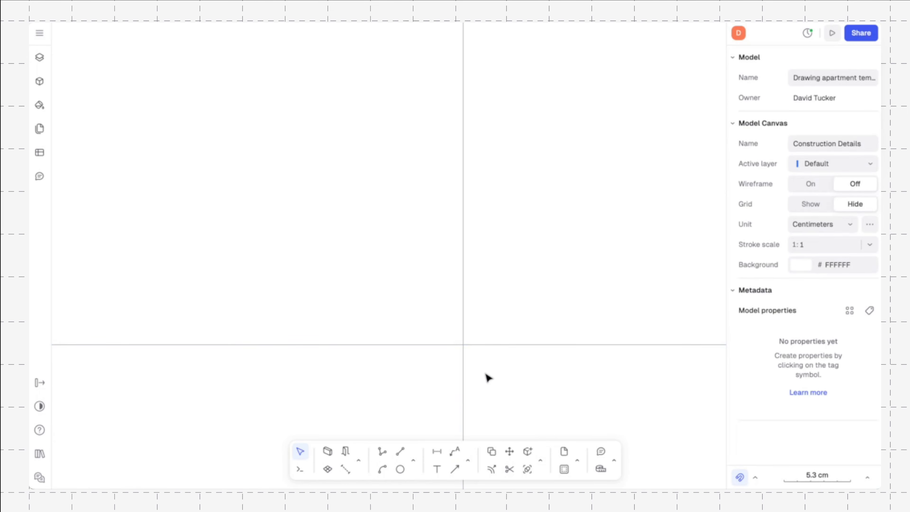
Step: Draw an upright wall rectangle 3 cm wide and about 19.7 cm high from the guideline intersection, up and to the left
click(359, 466)
click(412, 465)
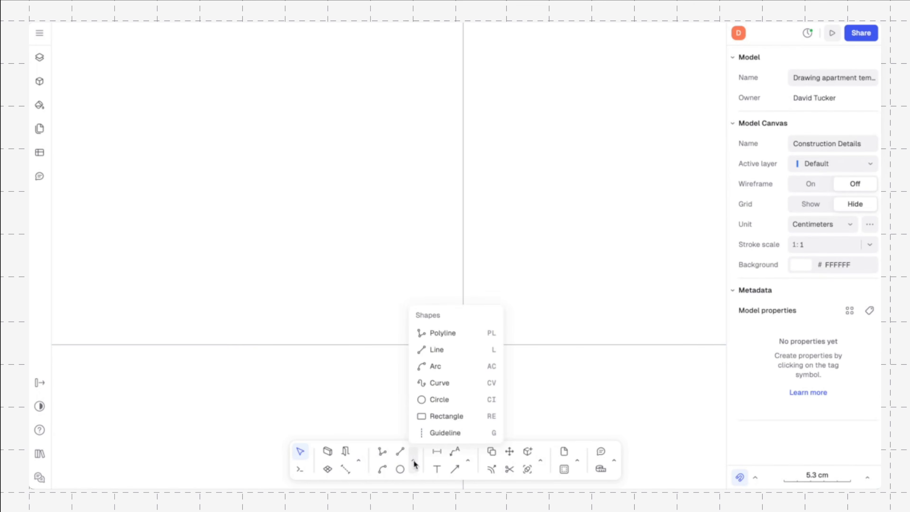
click(423, 417)
click(469, 351)
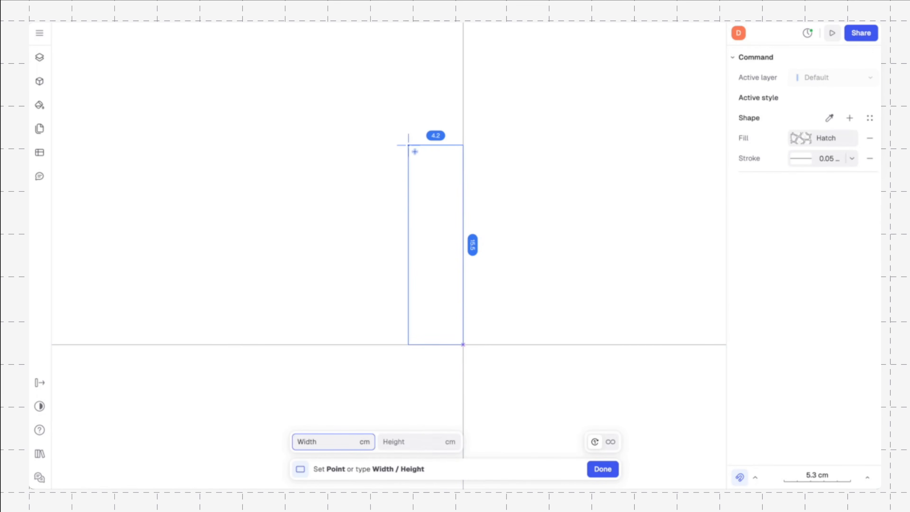
text(3)
key(Tab)
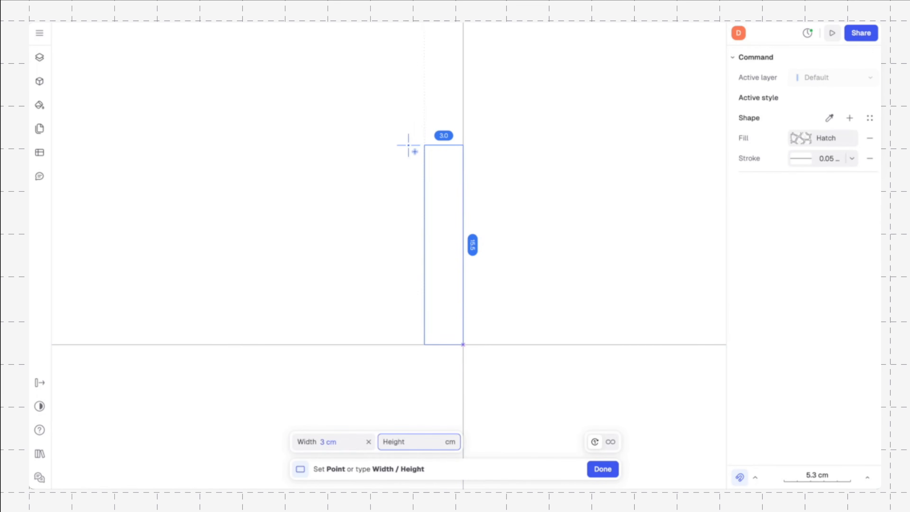
click(426, 91)
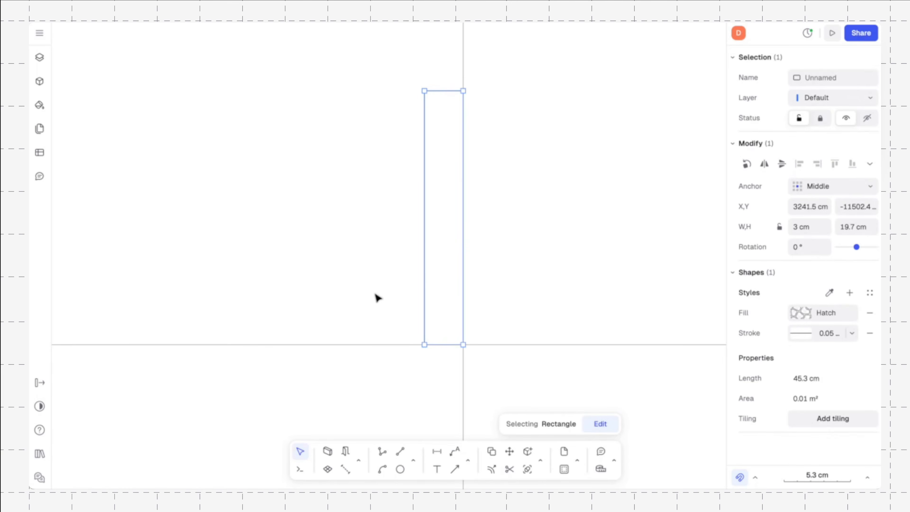
Step: Draw a footing rectangle 3 cm wide and 3.8 cm high at the wall's base, starting from the guideline intersection
click(414, 466)
click(440, 416)
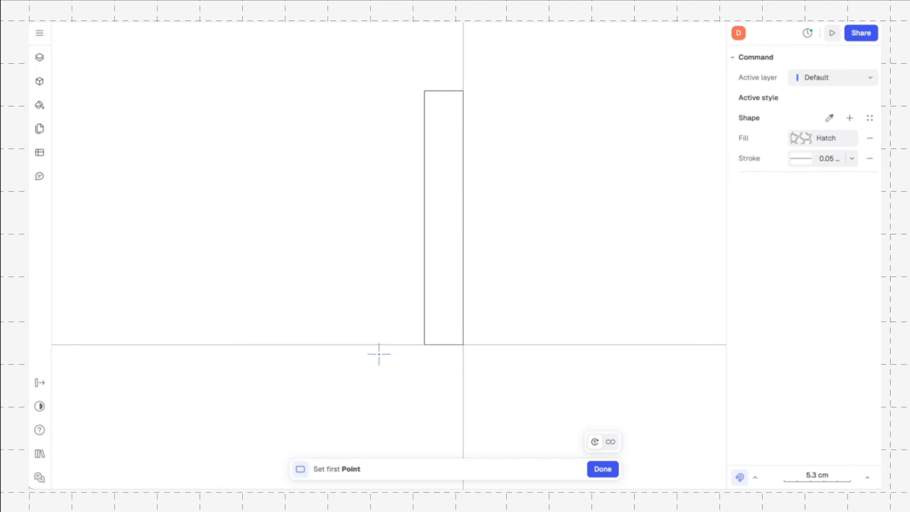
click(464, 345)
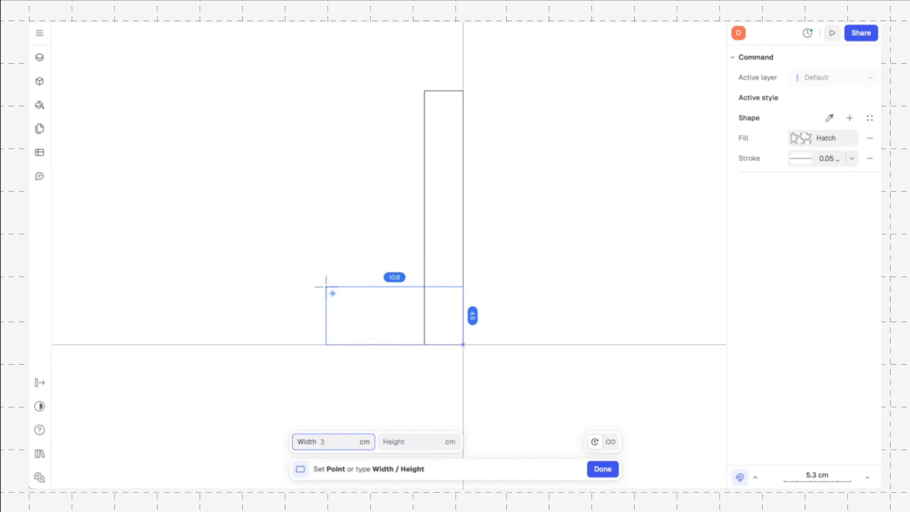
key(Tab)
key(Tab)
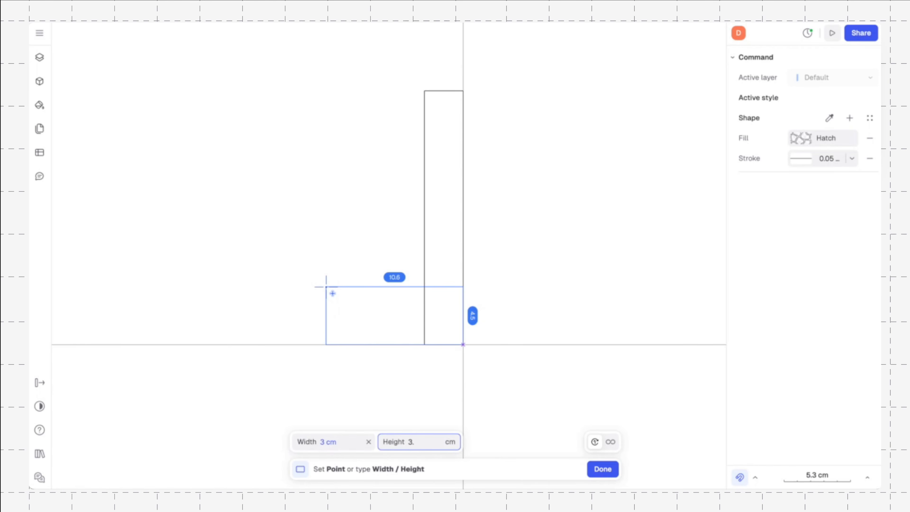
key(Return)
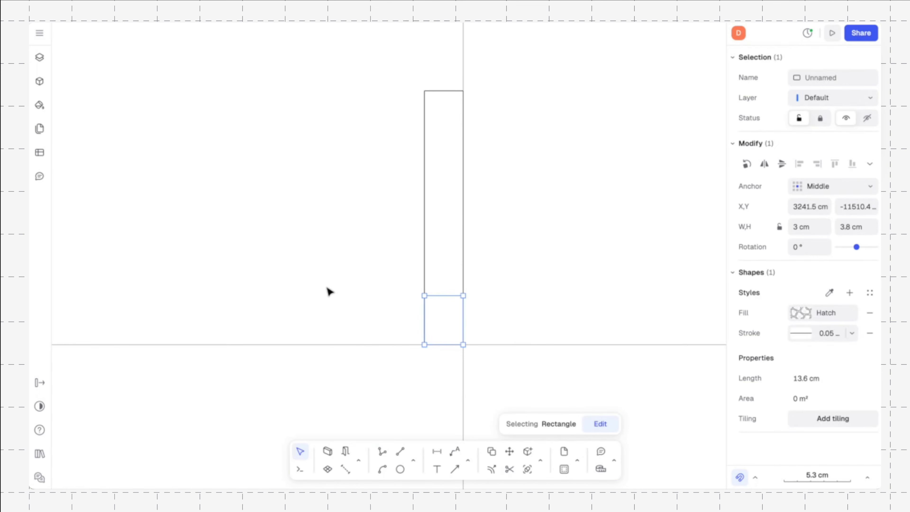
Step: Widen the footing rectangle on both sides of the wall to about 12.1 cm overall
drag(425, 318, 365, 317)
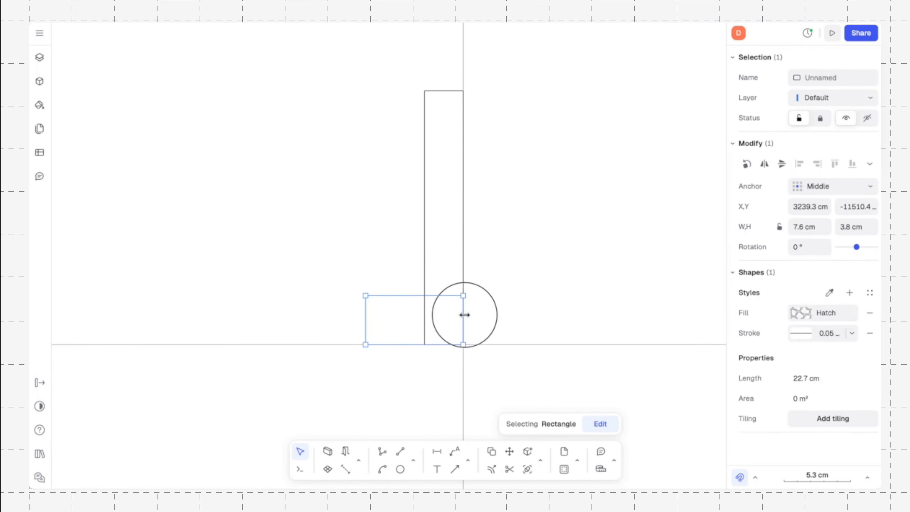
drag(465, 315, 520, 317)
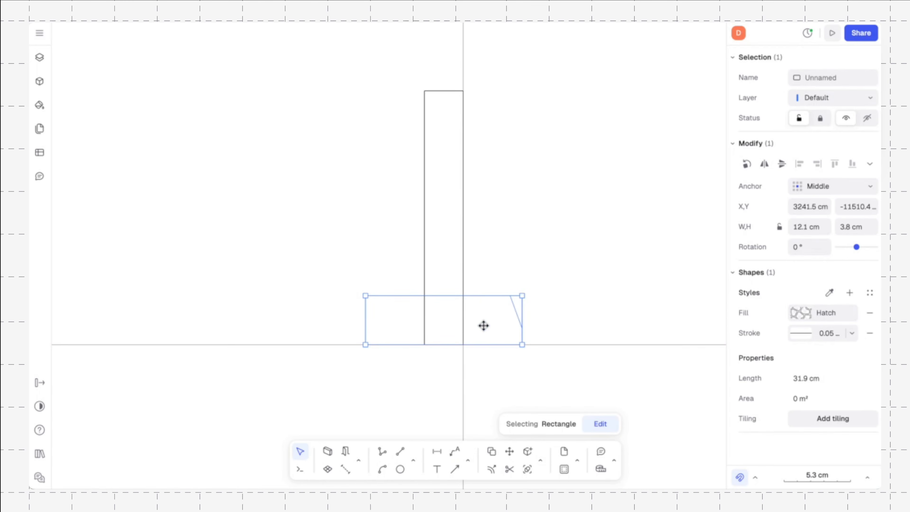
click(420, 391)
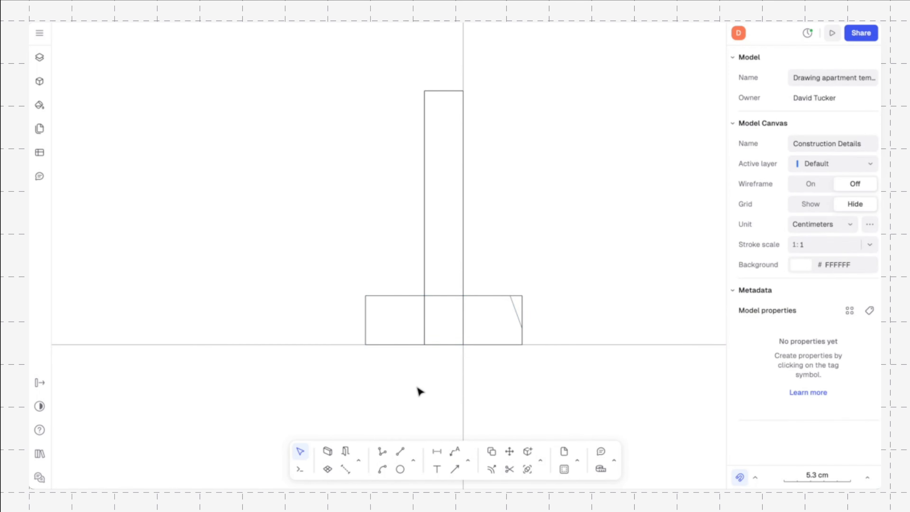
Step: Merge the wall and footing rectangles into one shape with a Boolean union
click(413, 330)
shift+click(443, 271)
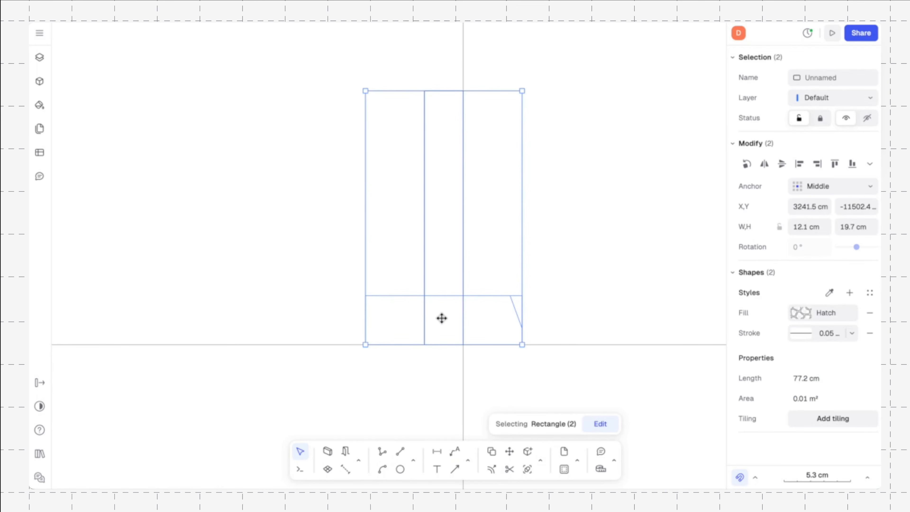
click(467, 462)
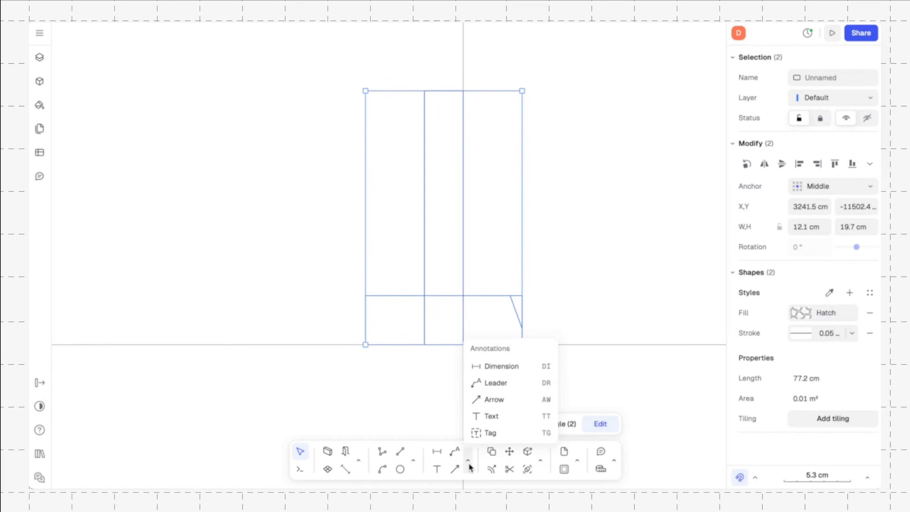
click(541, 463)
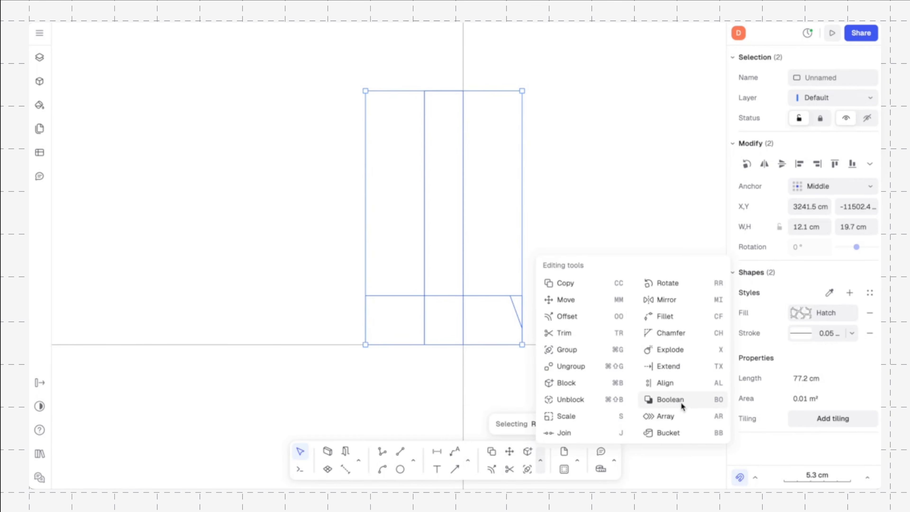
click(681, 402)
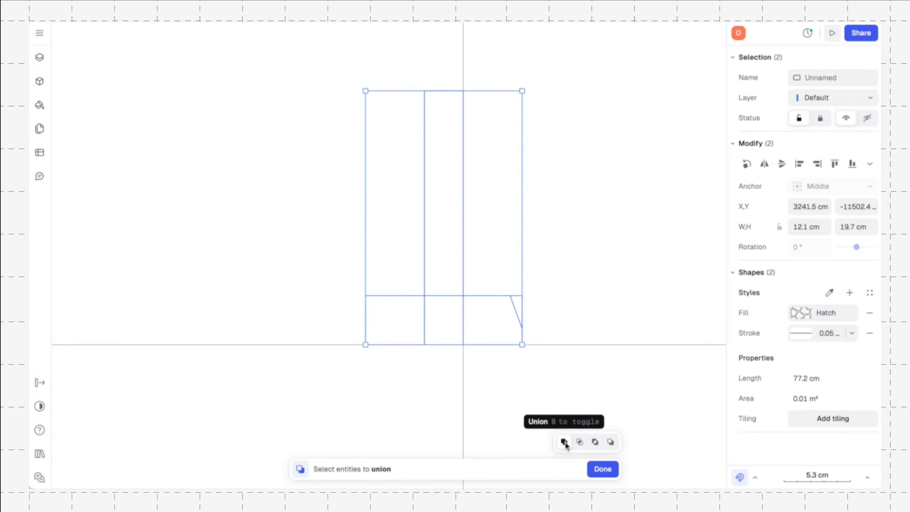
click(602, 470)
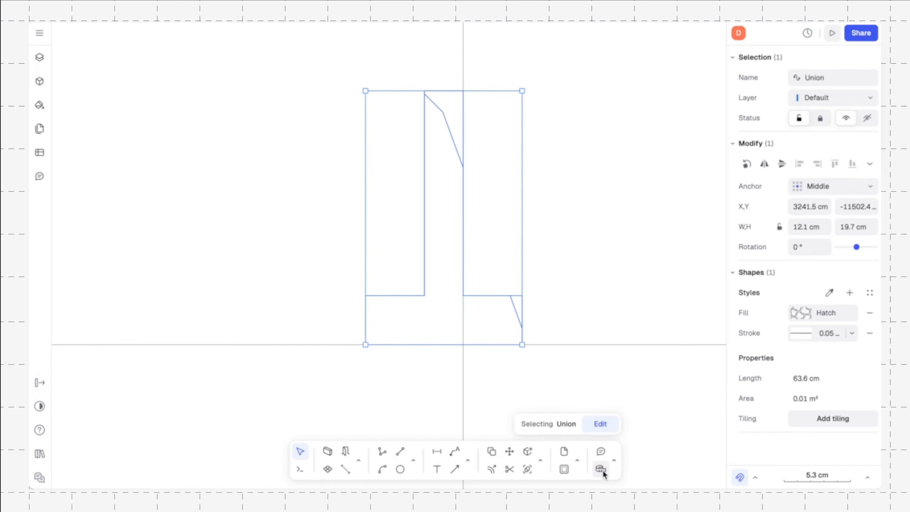
click(567, 382)
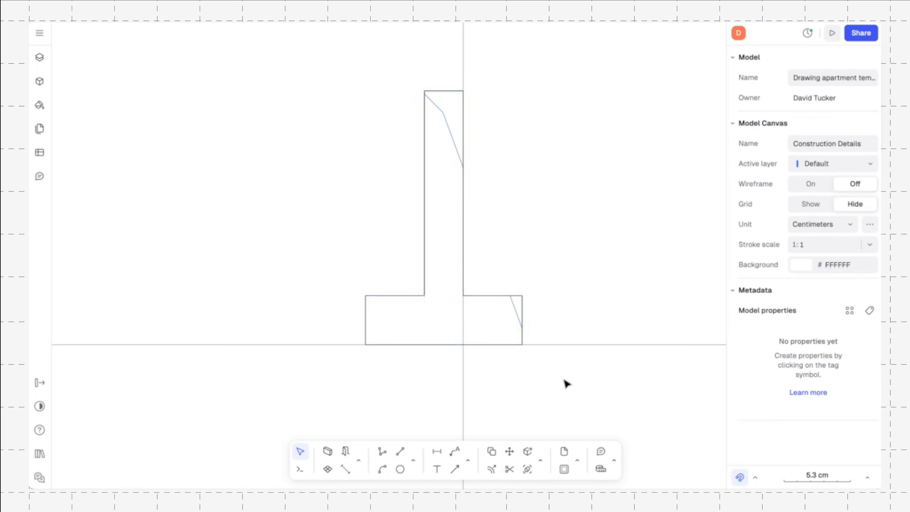
Step: Try stretching the merged shape by moving the footing's left edge outward, and undo the change
click(441, 315)
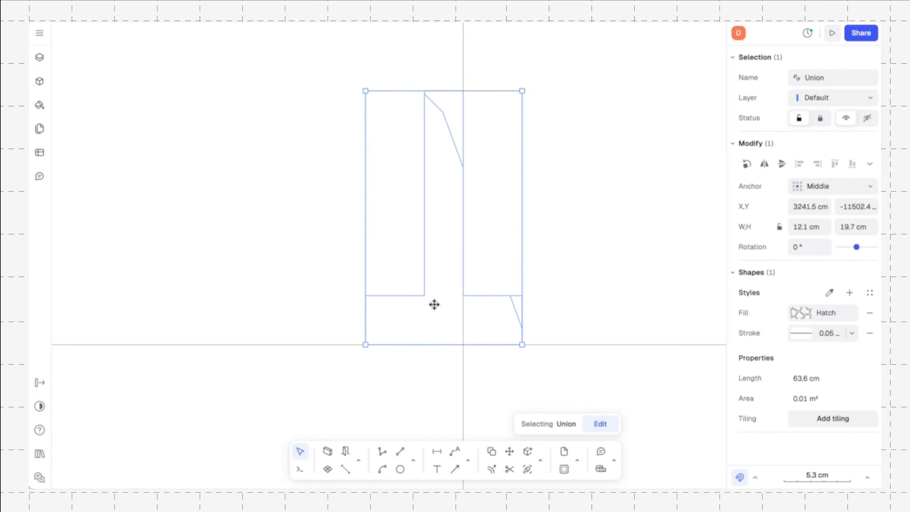
double_click(434, 304)
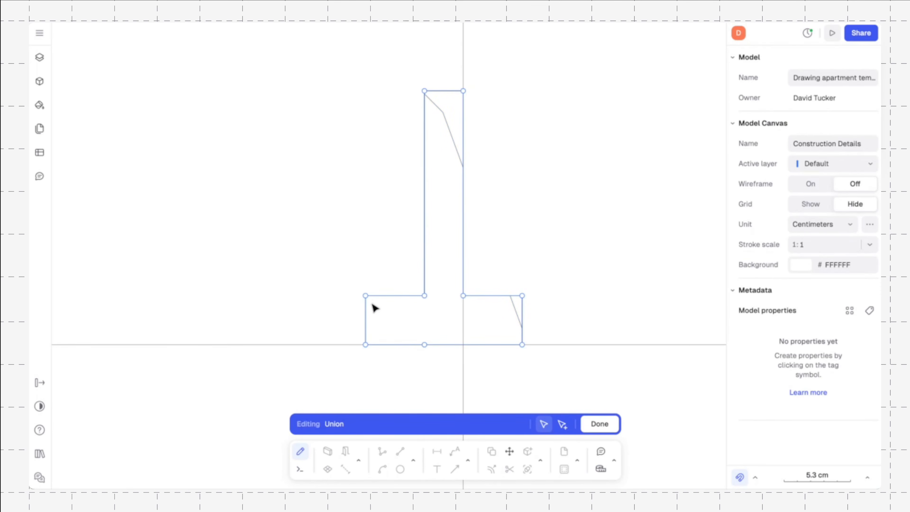
drag(366, 318, 344, 319)
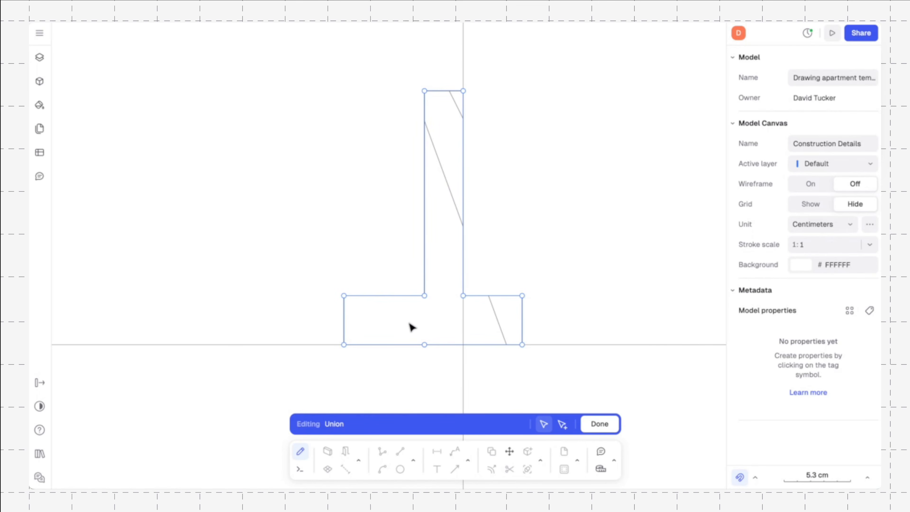
key(ctrl+z)
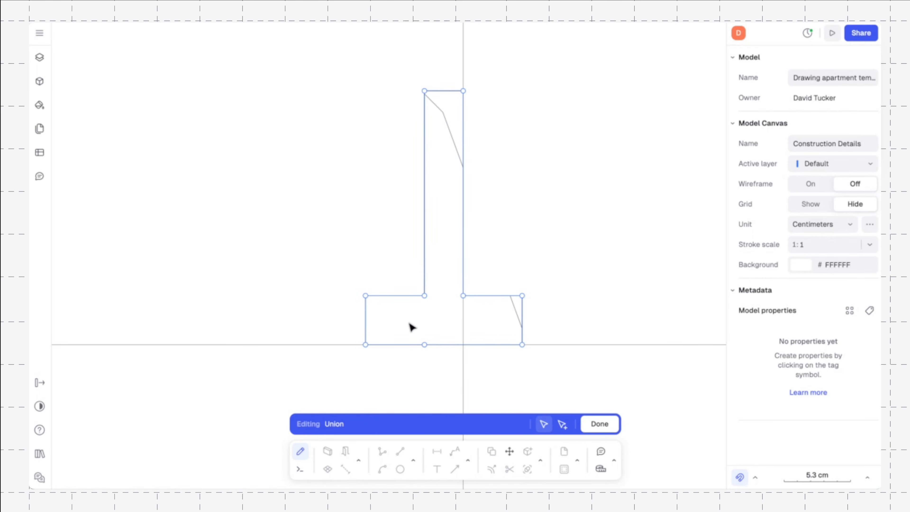
key(Escape)
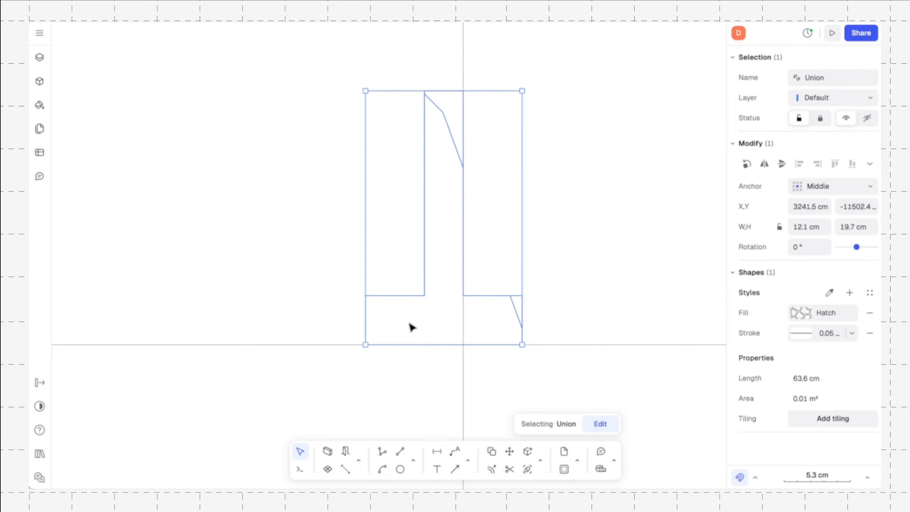
key(Escape)
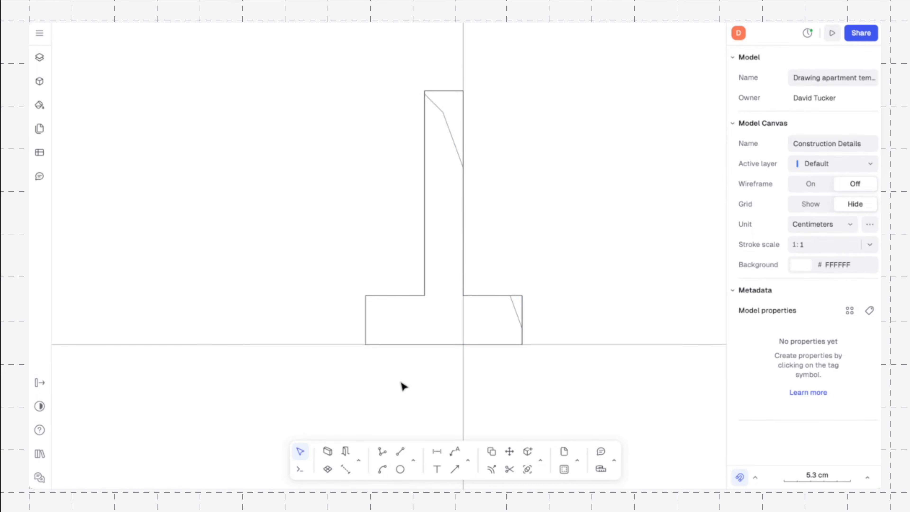
Step: Draw a base layer rectangle about 36.8 cm wide and 3 cm high directly beneath the footing, extending past both its sides
scroll(415, 381, left, 1)
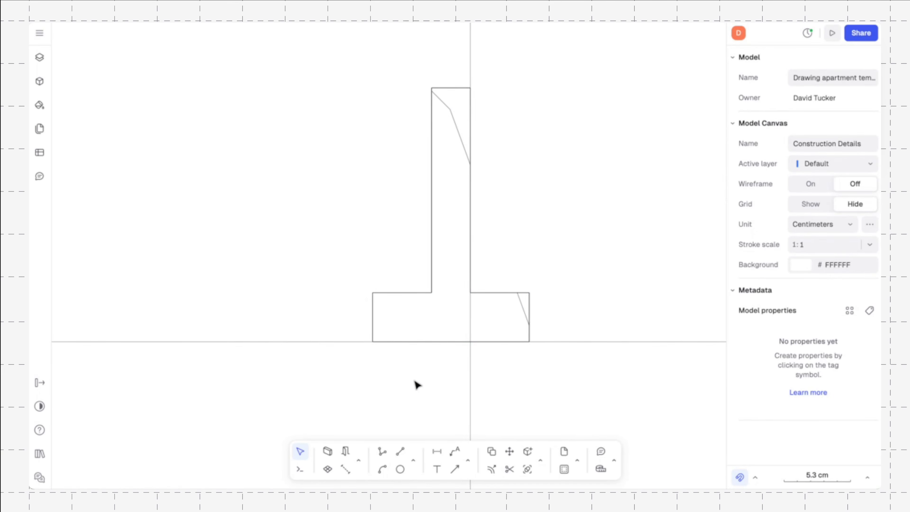
click(415, 464)
click(435, 416)
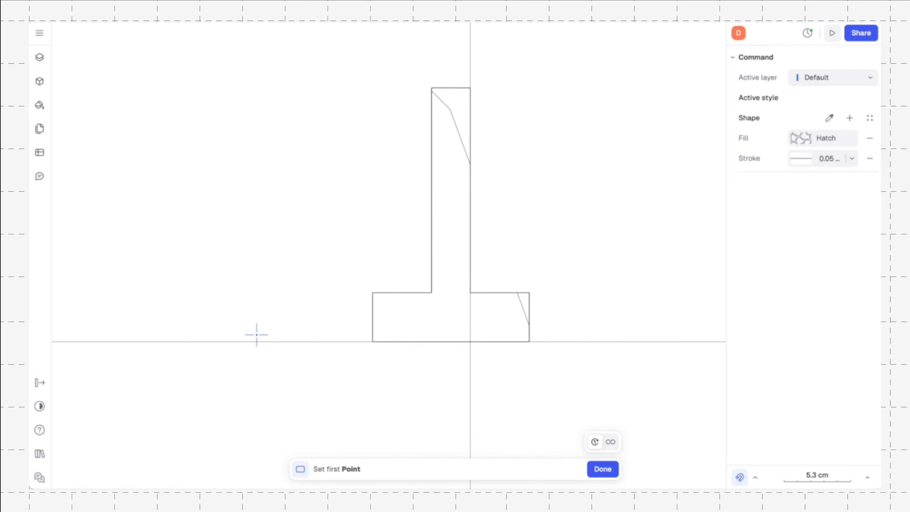
click(231, 342)
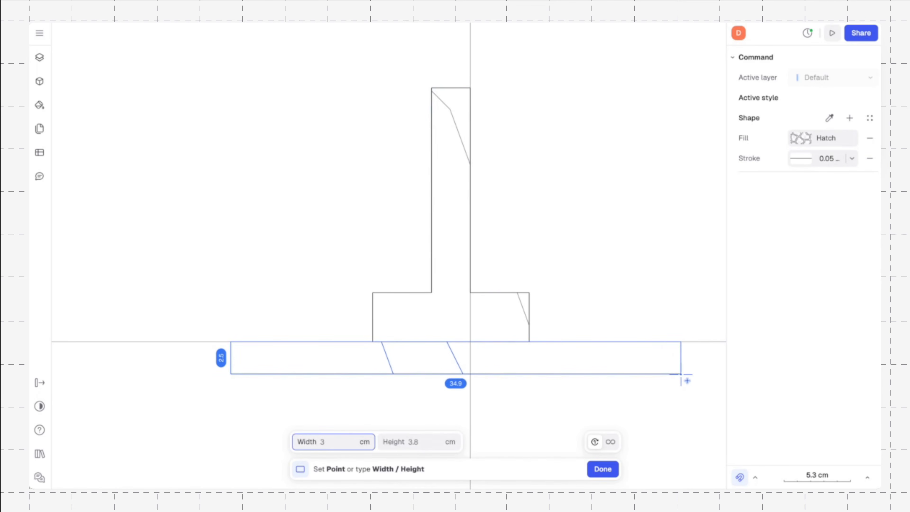
click(418, 444)
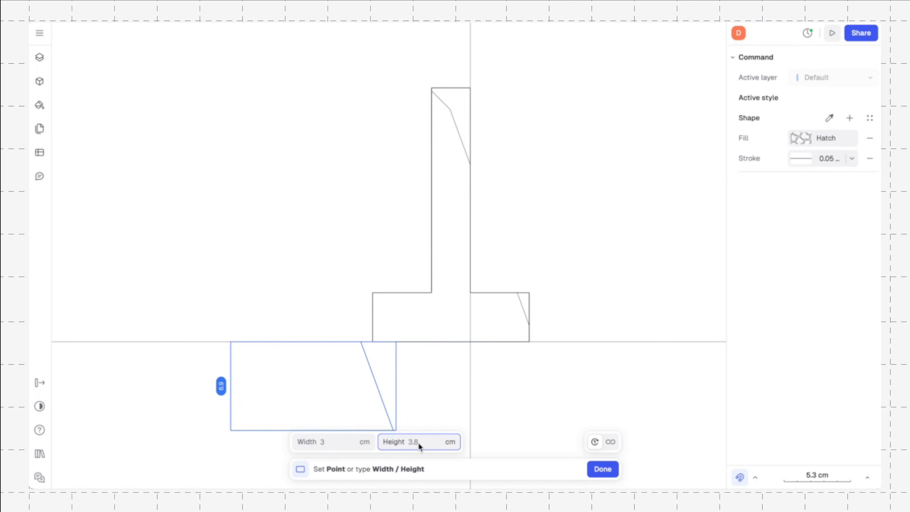
key(Return)
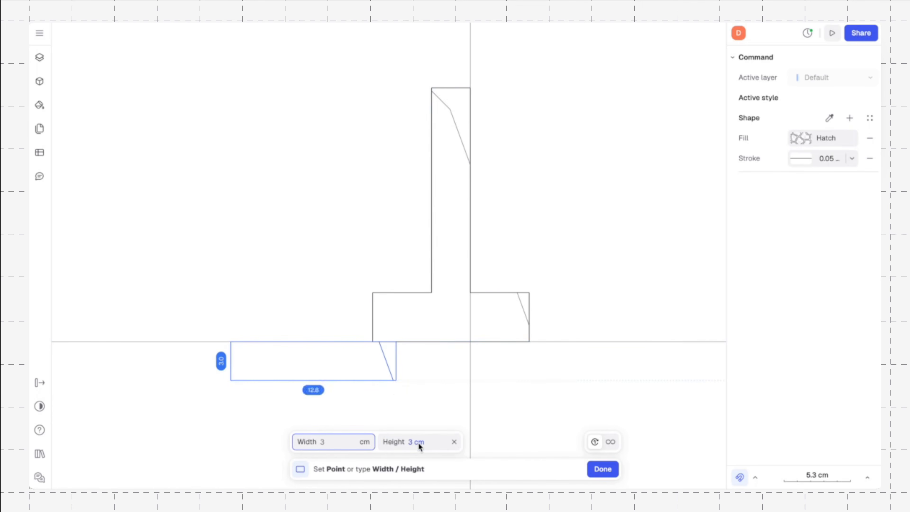
click(709, 368)
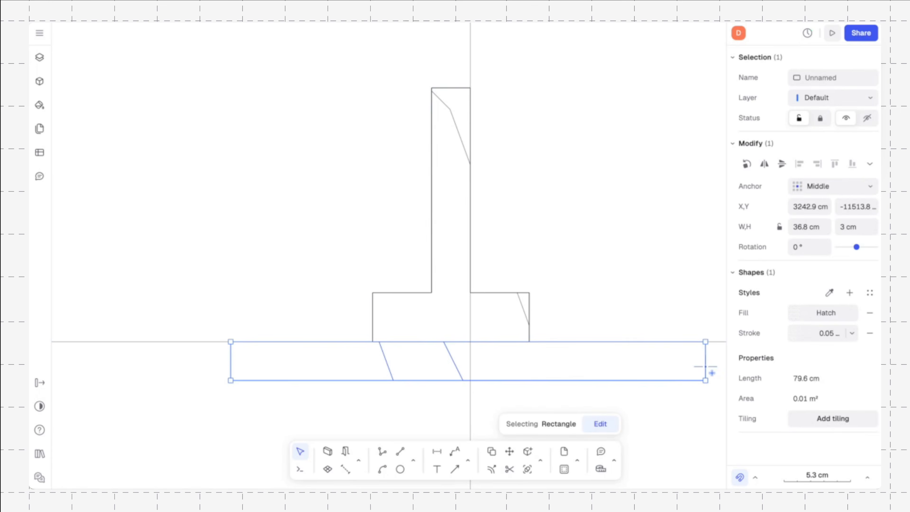
scroll(657, 415, down, 1)
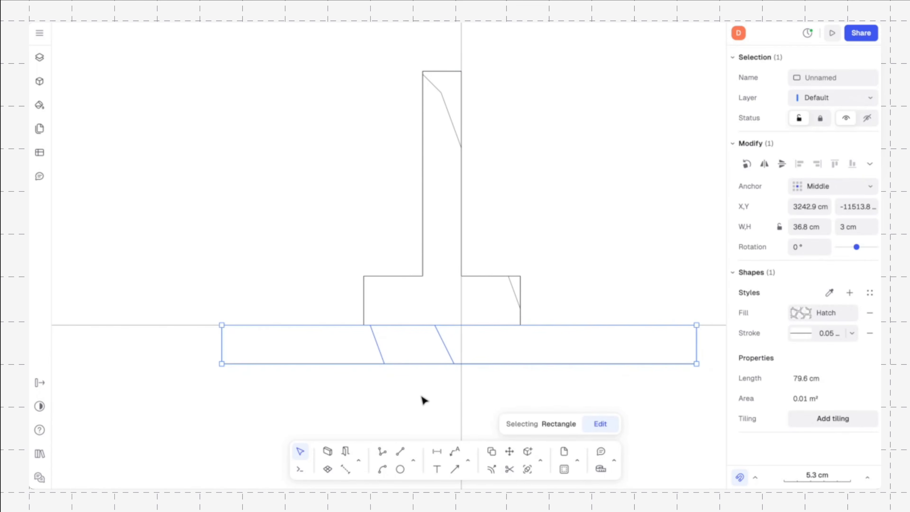
key(Escape)
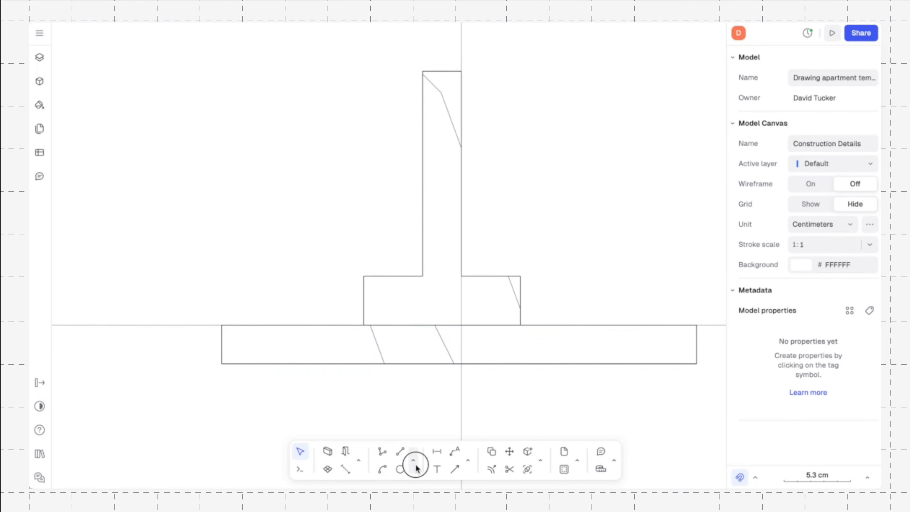
Step: Draw a rectangle about 23.8 cm wide and 26 cm high from the guideline intersection, up and to the left over the wall
click(414, 462)
click(446, 417)
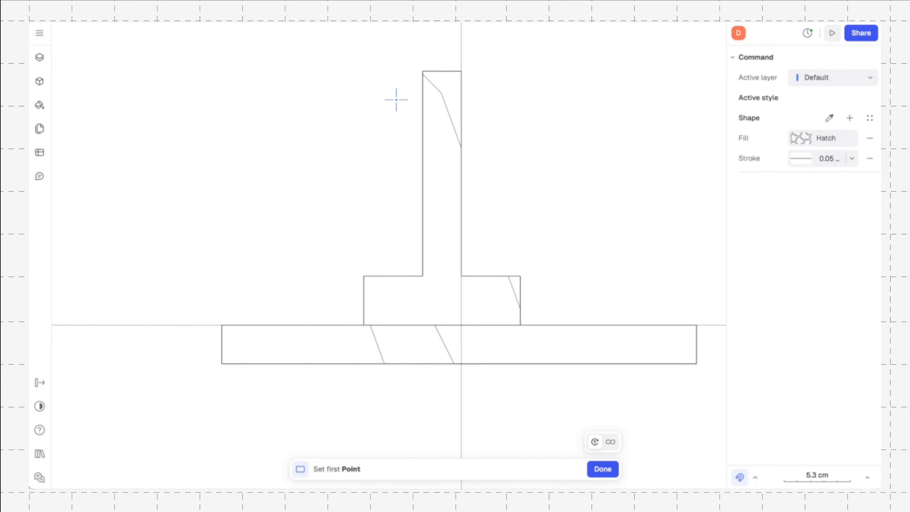
scroll(397, 99, up, 1)
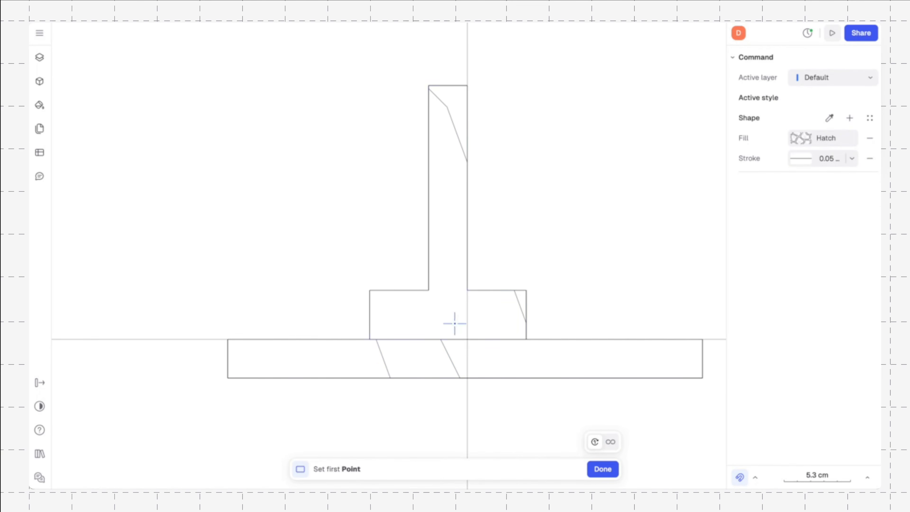
click(468, 340)
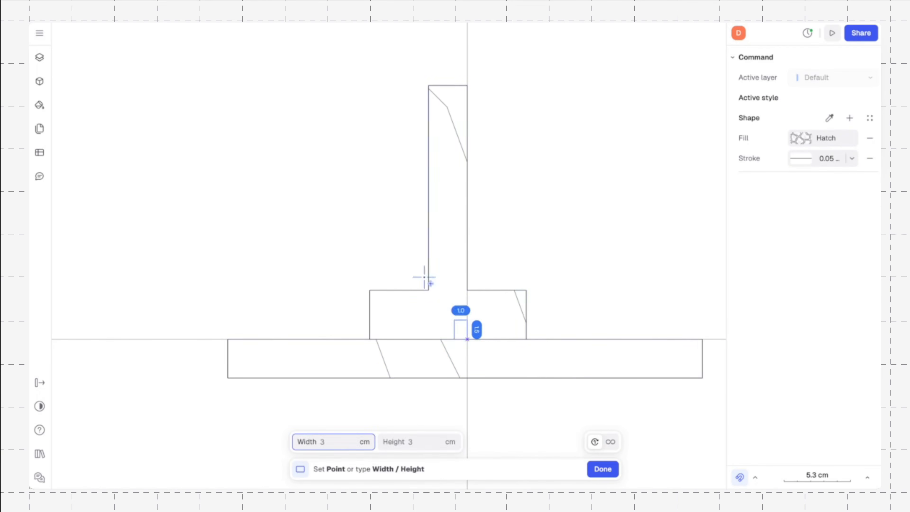
scroll(283, 160, up, 2)
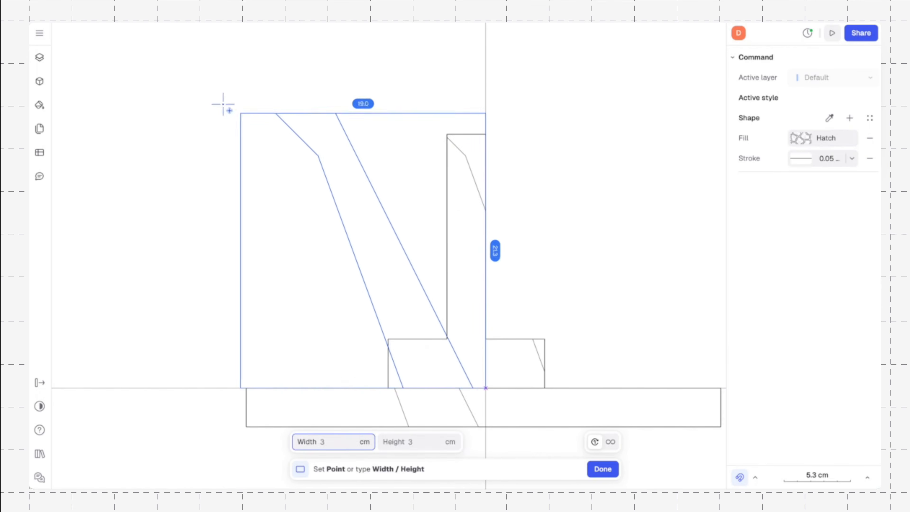
click(178, 52)
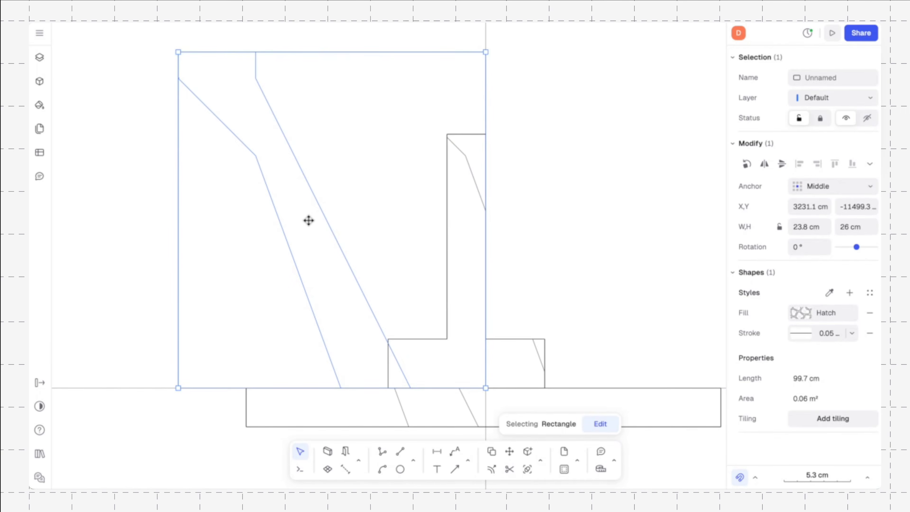
scroll(308, 220, down, 1)
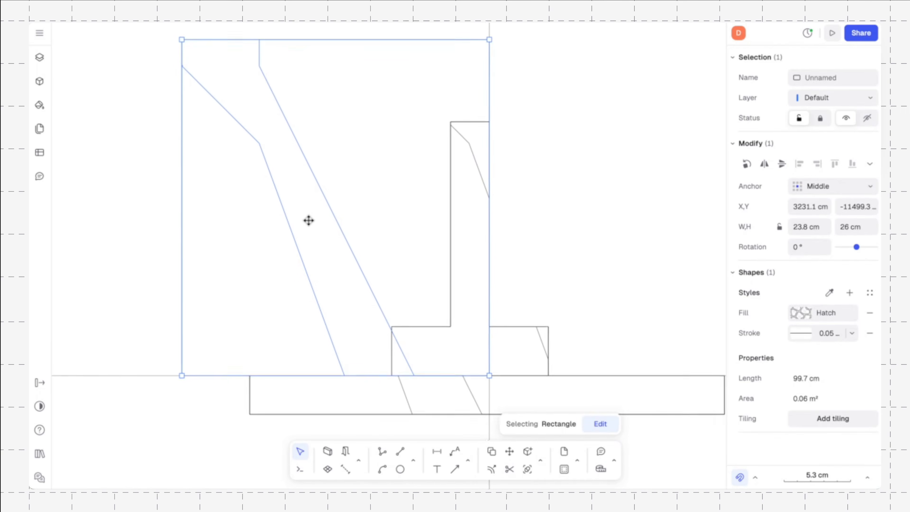
Step: Change the large rectangle's fill from a hatch to solid blue 3B82F6
click(805, 315)
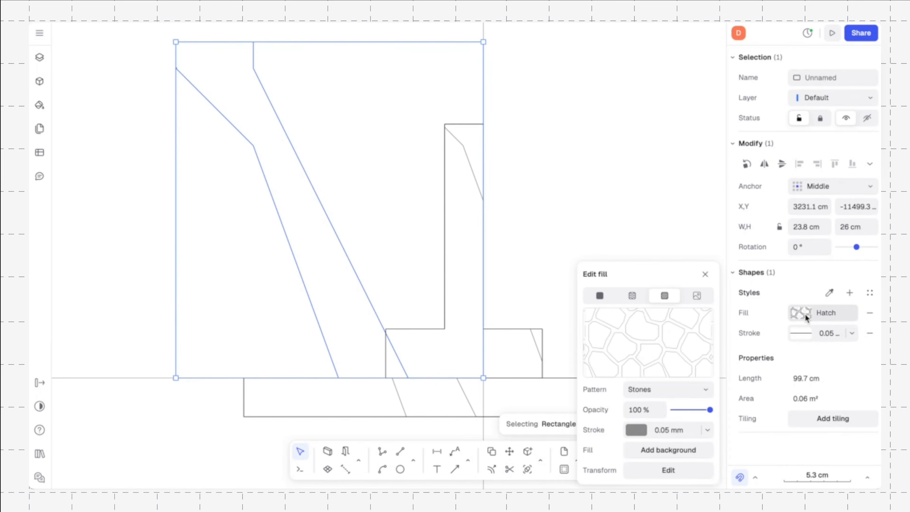
click(604, 298)
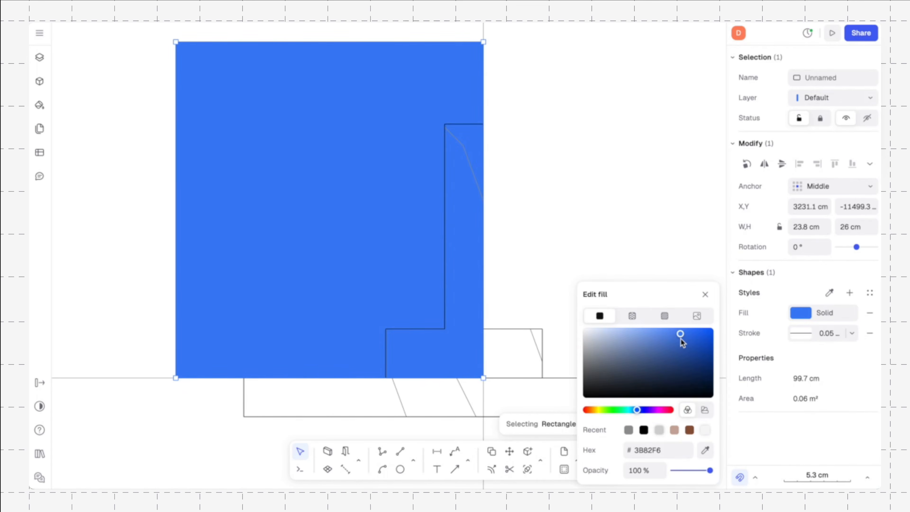
click(705, 294)
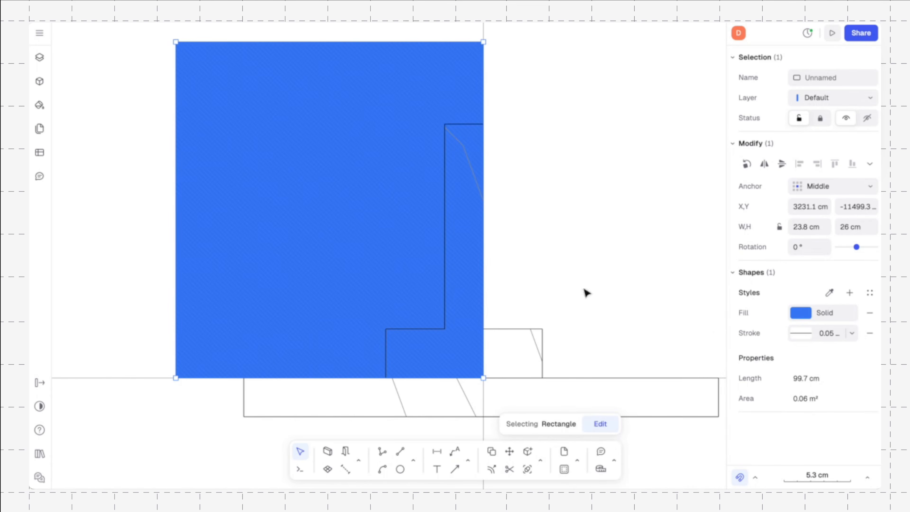
Step: Add vertices to the blue shape at the wall's top-right and footing's bottom-left corners, and move its bottom-right vertex to the wall's top-left corner
double_click(372, 268)
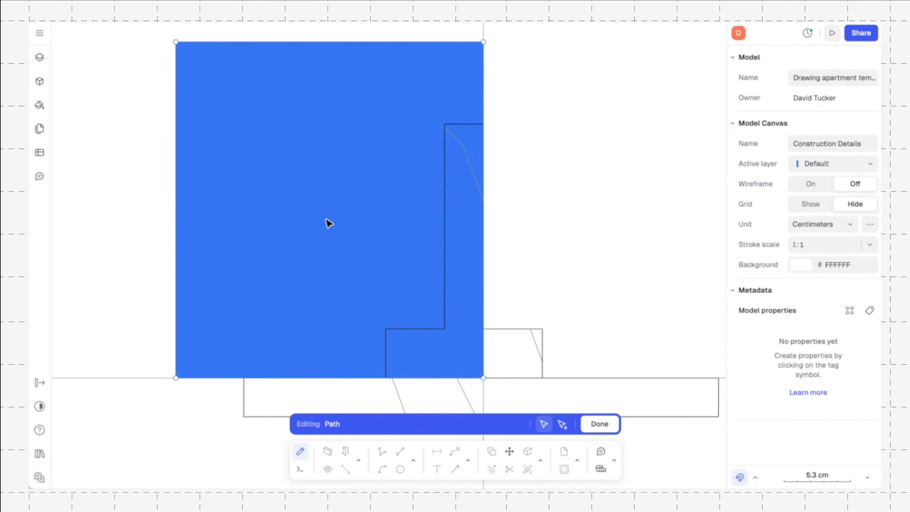
click(563, 424)
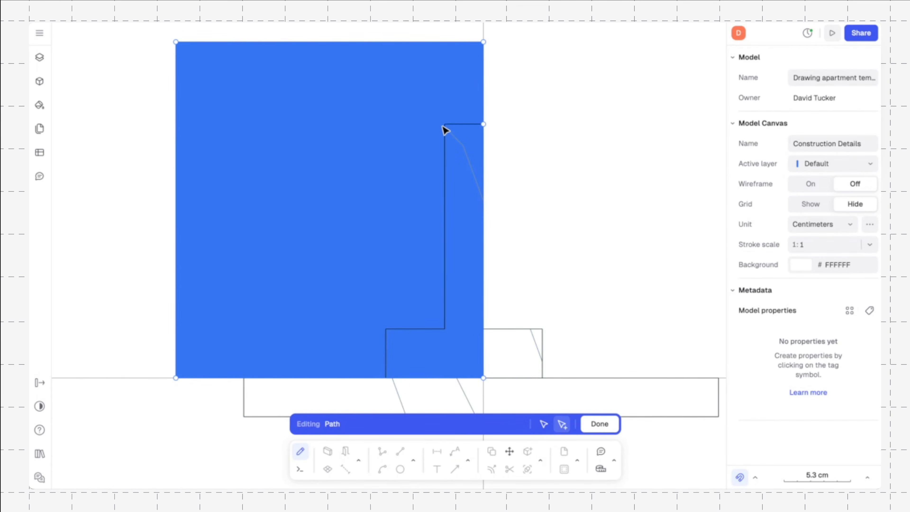
click(386, 378)
click(544, 424)
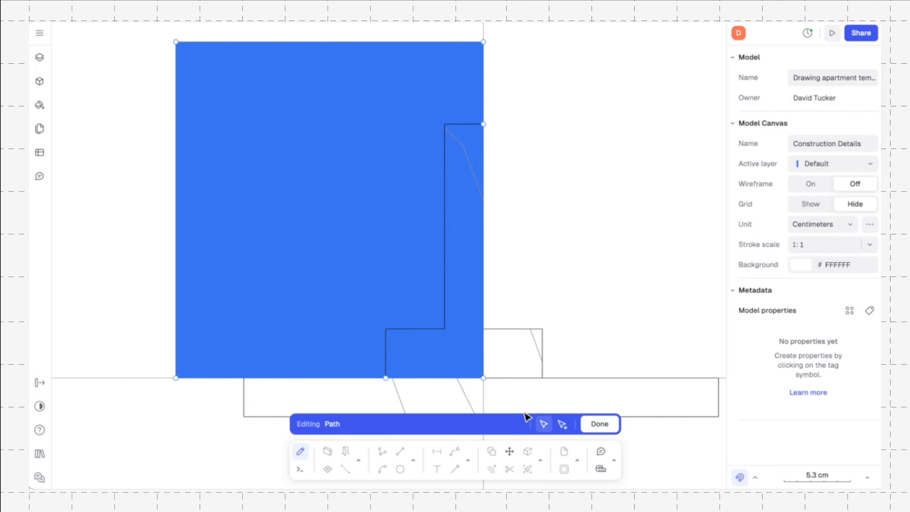
drag(484, 379, 445, 126)
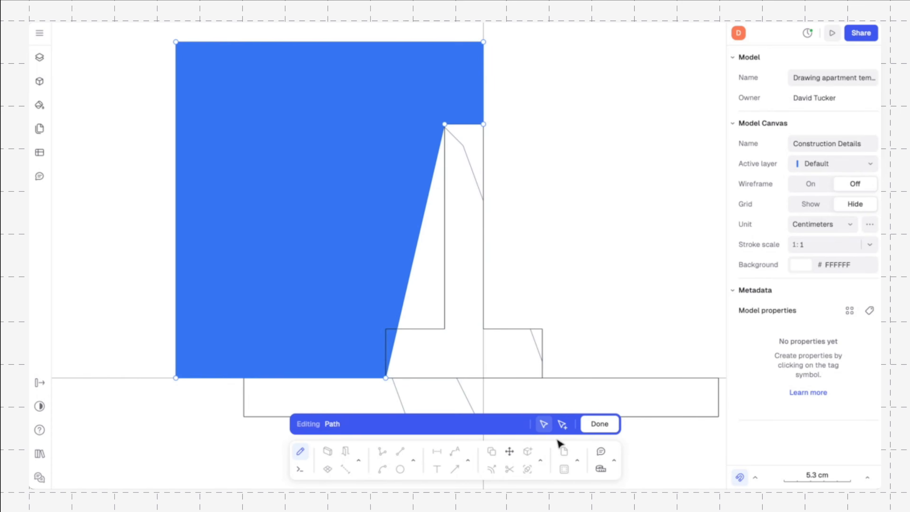
Step: Add two vertices on the blue shape's slanted edge and move them to the wall-footing inside corner and the footing's top-left corner
click(562, 425)
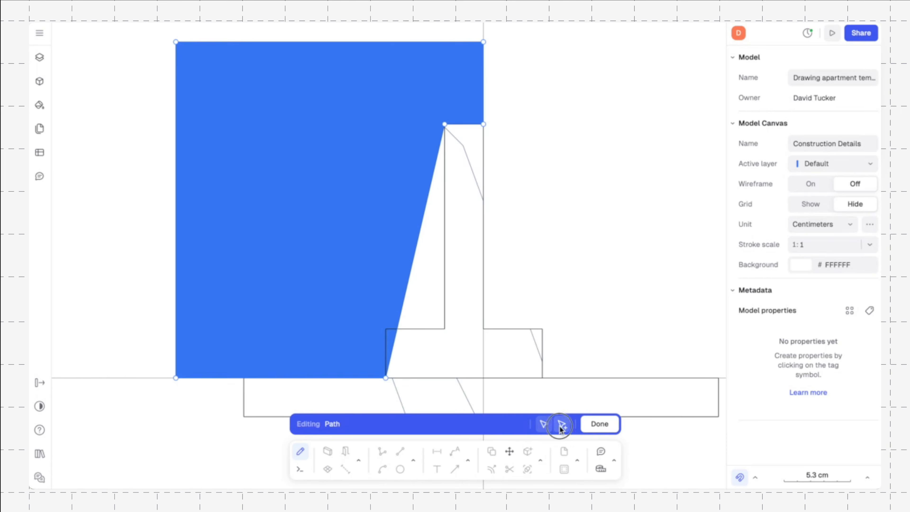
click(409, 275)
click(543, 424)
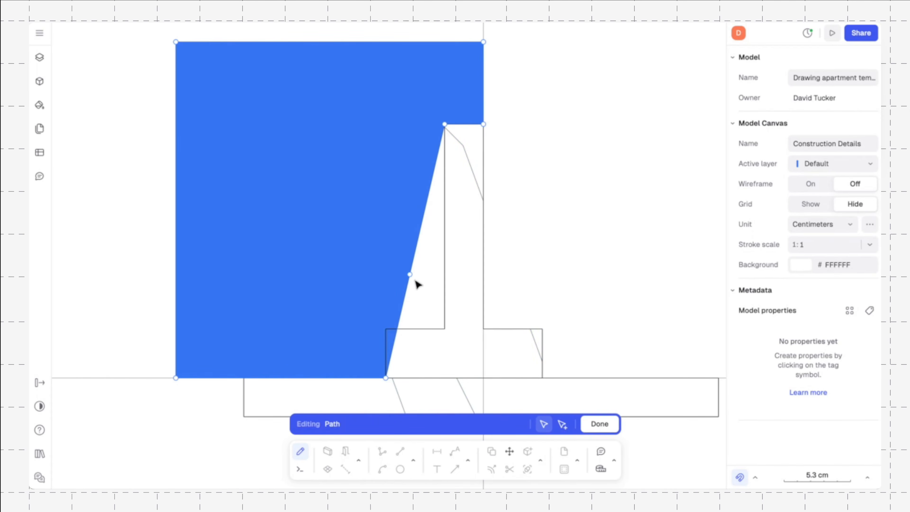
drag(410, 276, 445, 330)
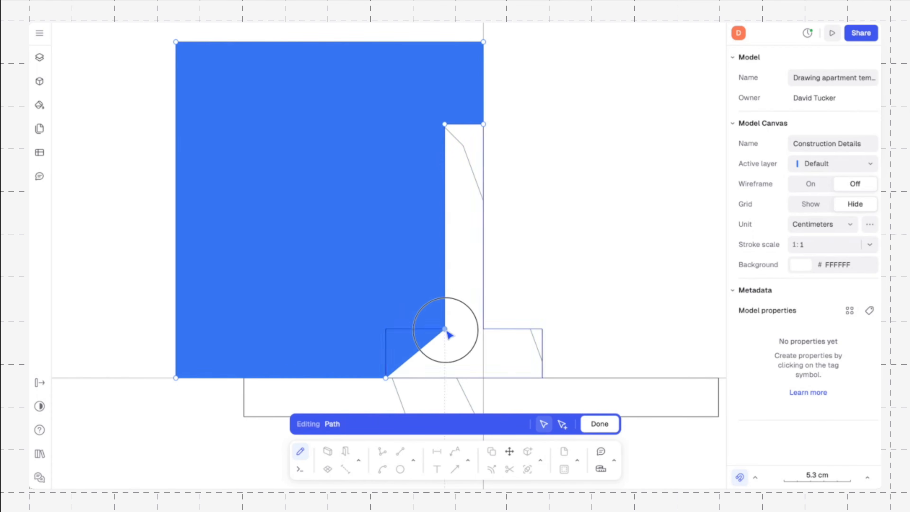
click(563, 424)
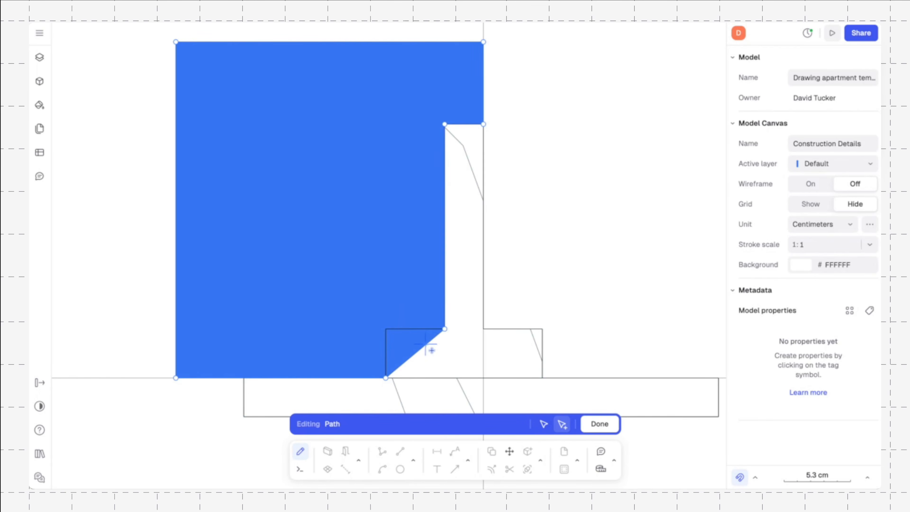
click(543, 423)
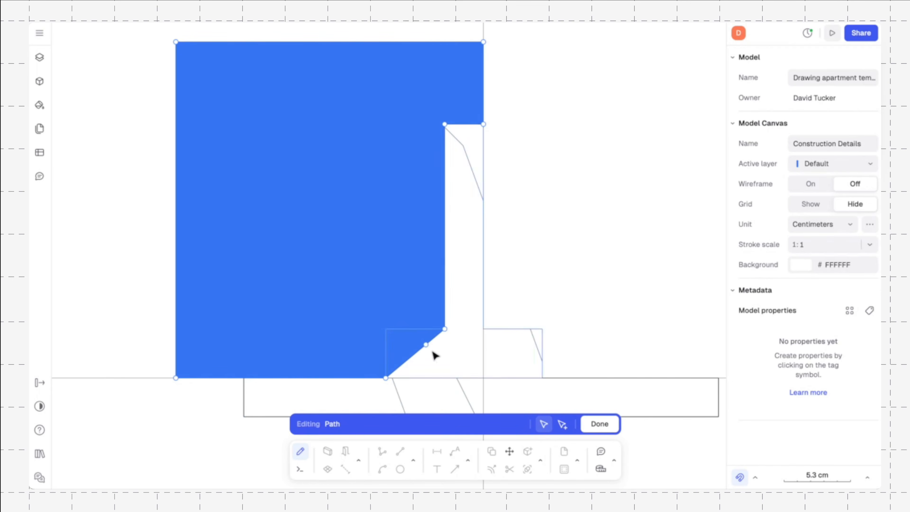
drag(426, 345, 386, 329)
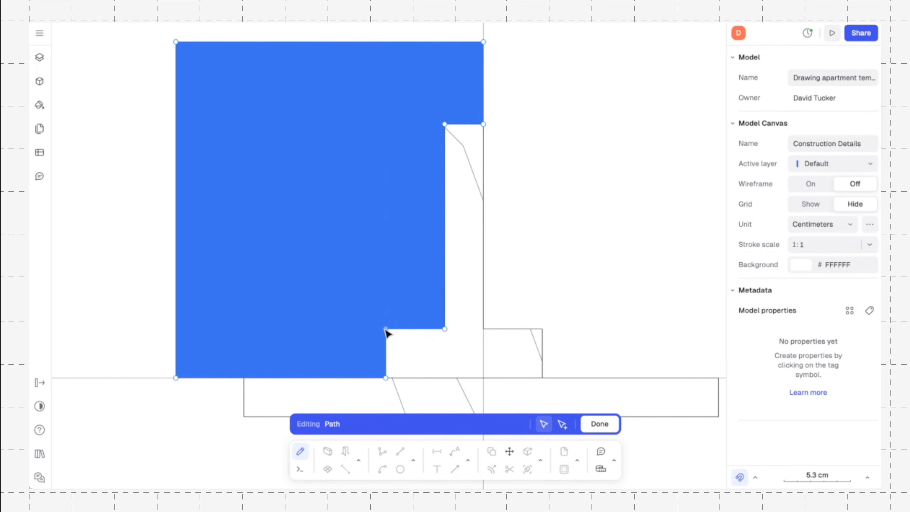
click(601, 425)
click(592, 309)
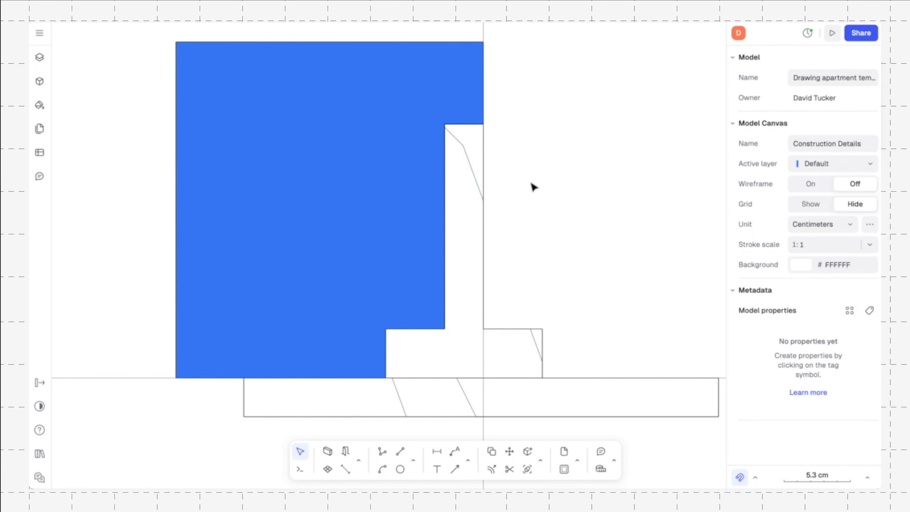
Step: Change the large blue shape's fill from solid to a hatch with the Soil pattern
click(409, 224)
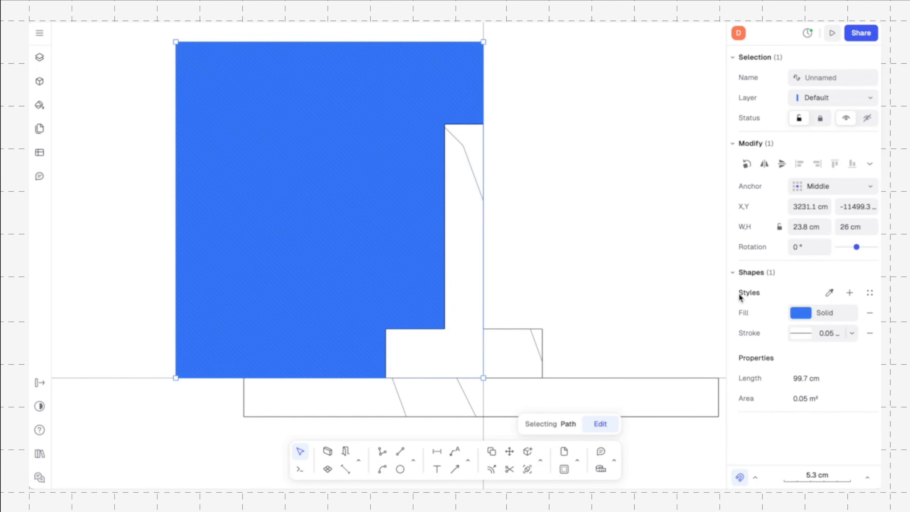
click(823, 313)
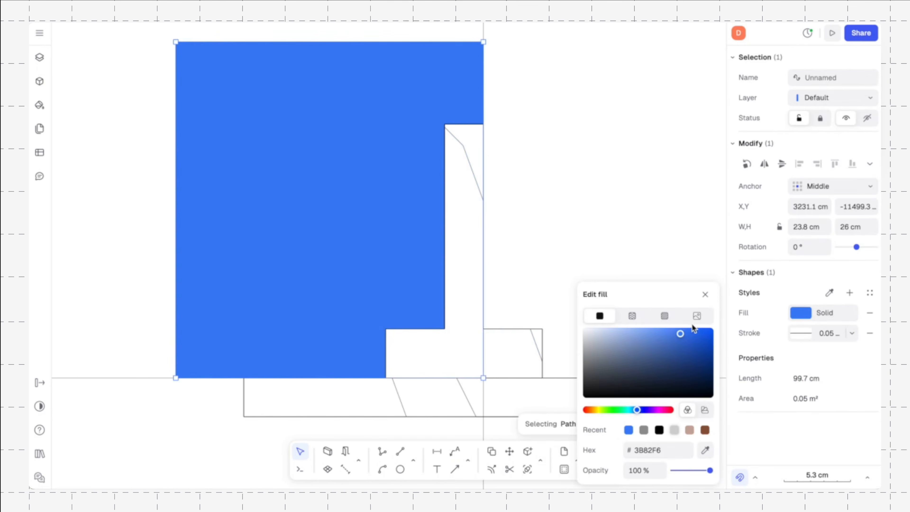
click(665, 315)
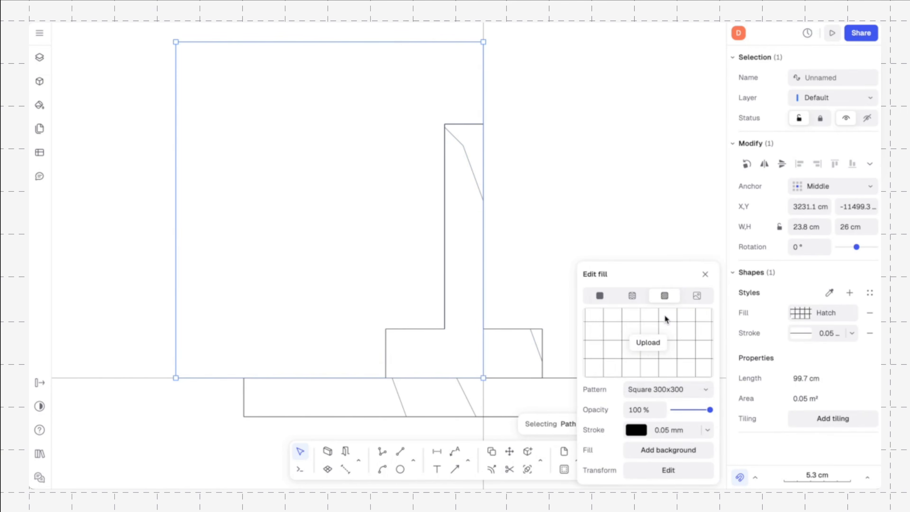
click(651, 389)
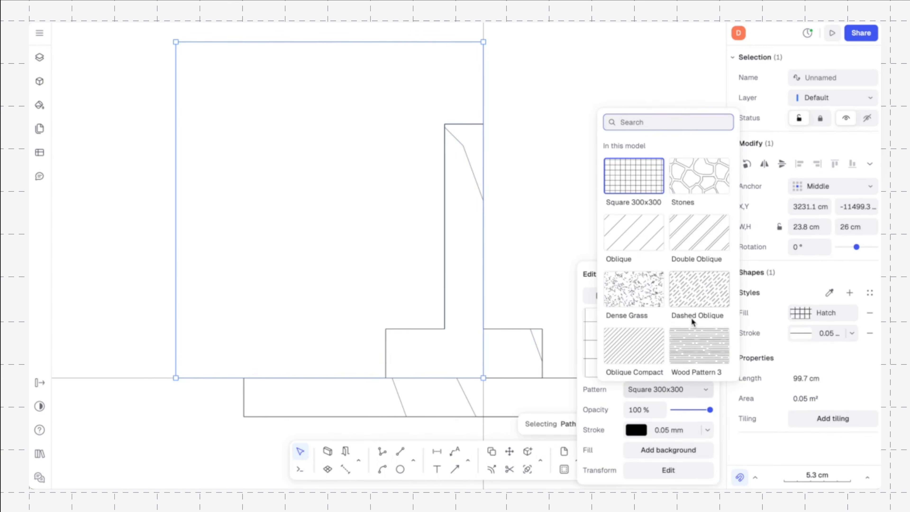
scroll(691, 318, down, 4)
scroll(691, 318, down, 6)
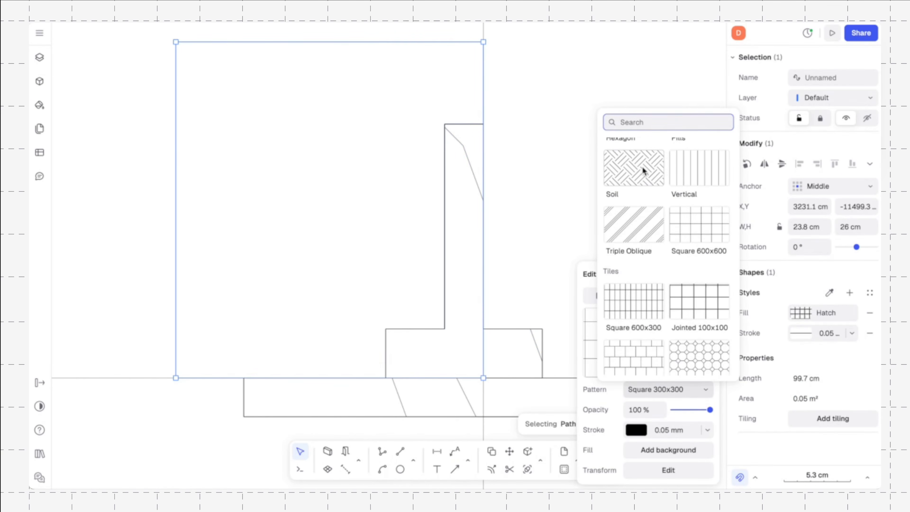
click(643, 166)
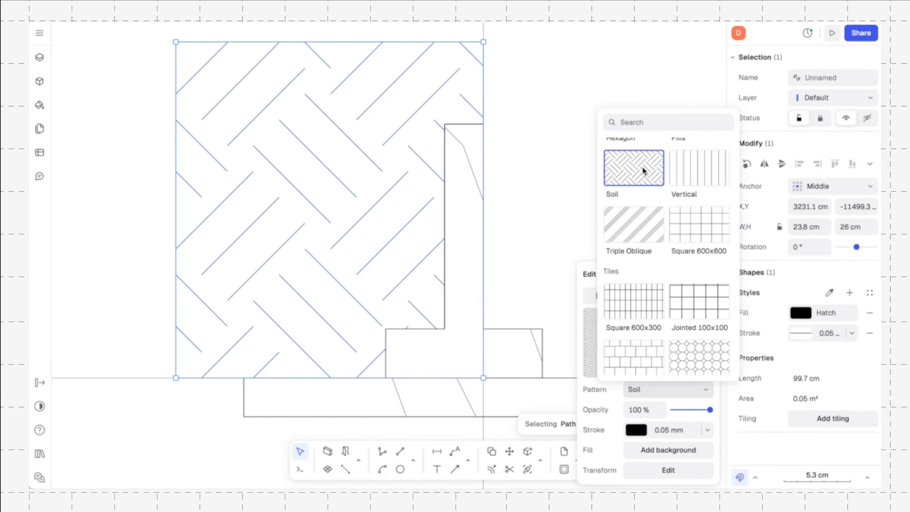
click(670, 391)
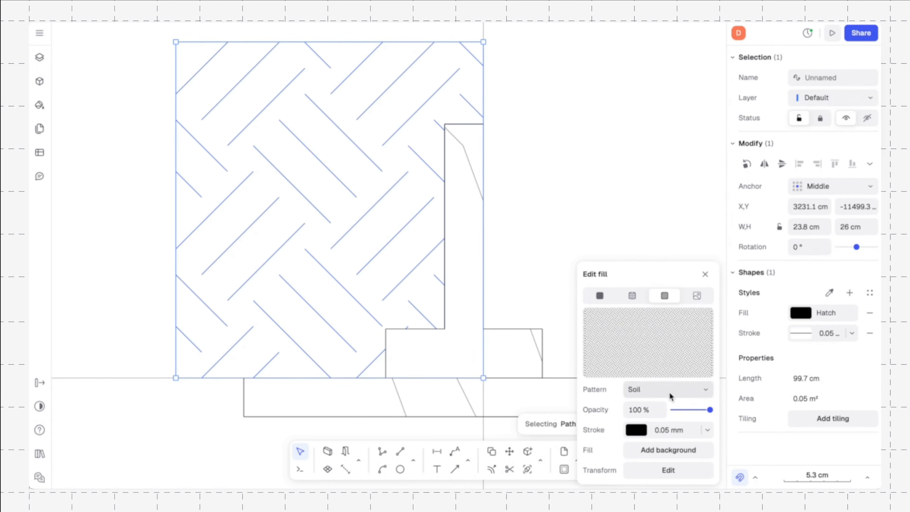
Step: Set the Soil hatch's scale to 0.2 and deselect the shape
click(653, 474)
click(525, 432)
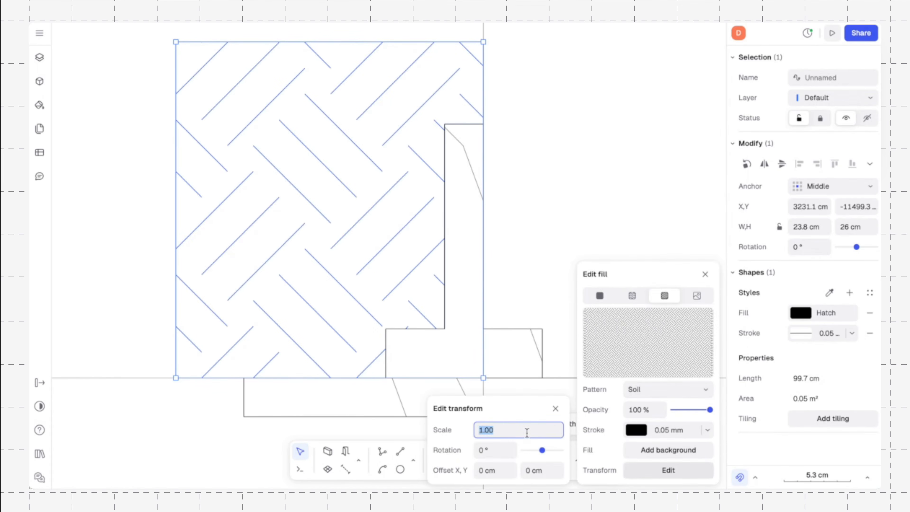
key(BackSpace)
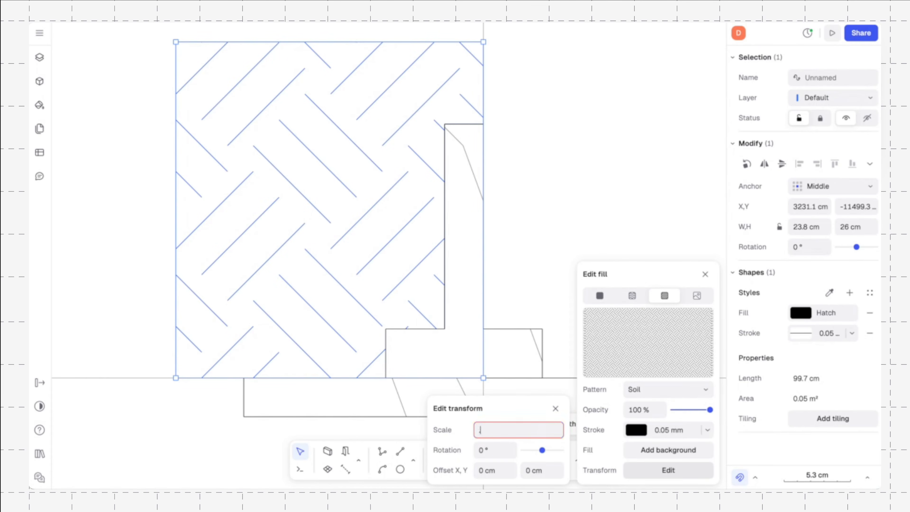
key(Tab)
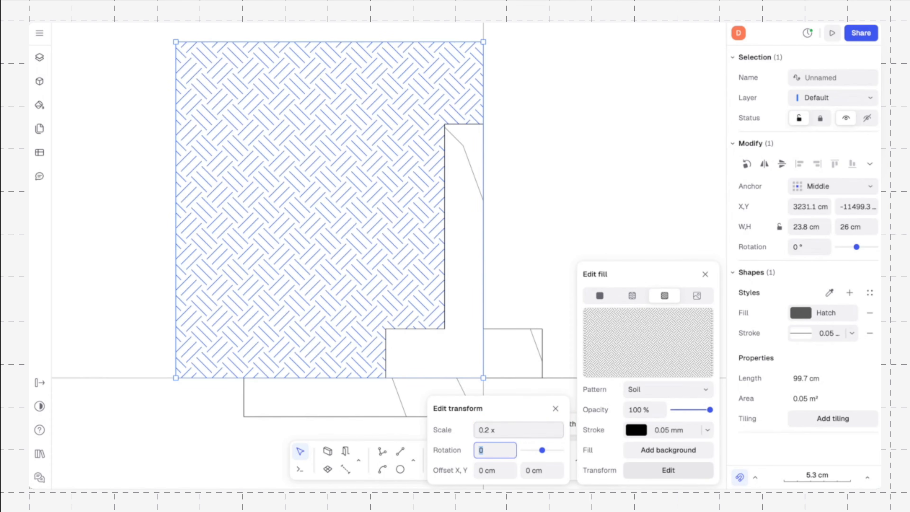
click(529, 260)
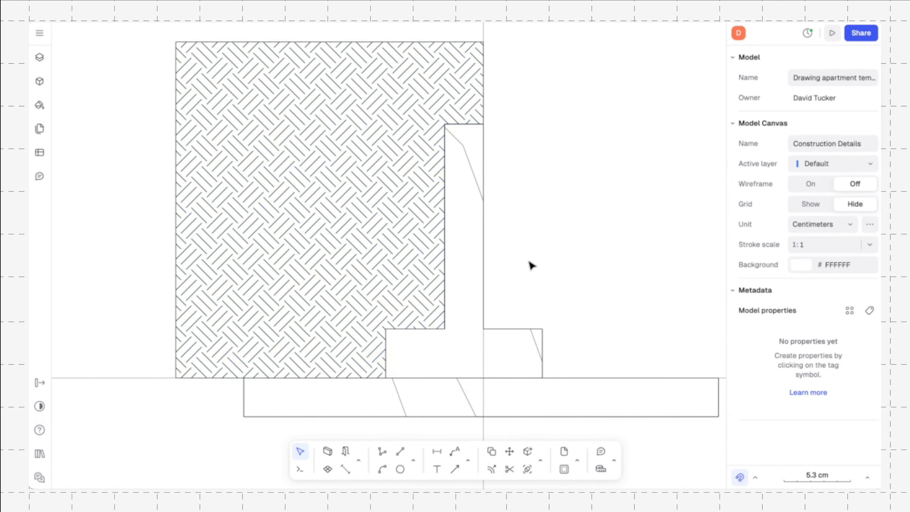
Step: Change the hatch pattern of the base layer rectangle beneath the footing to Dense Grass
scroll(534, 290, down, 1)
click(532, 392)
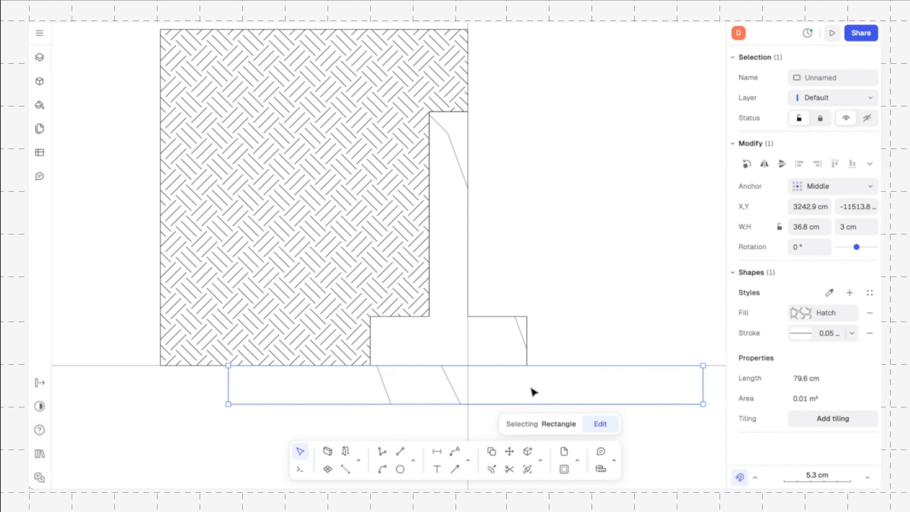
click(812, 312)
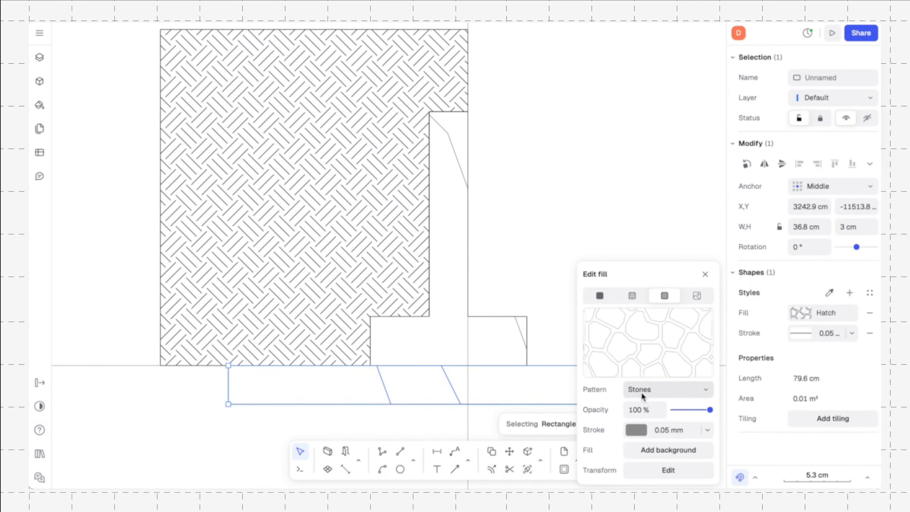
click(647, 390)
click(640, 299)
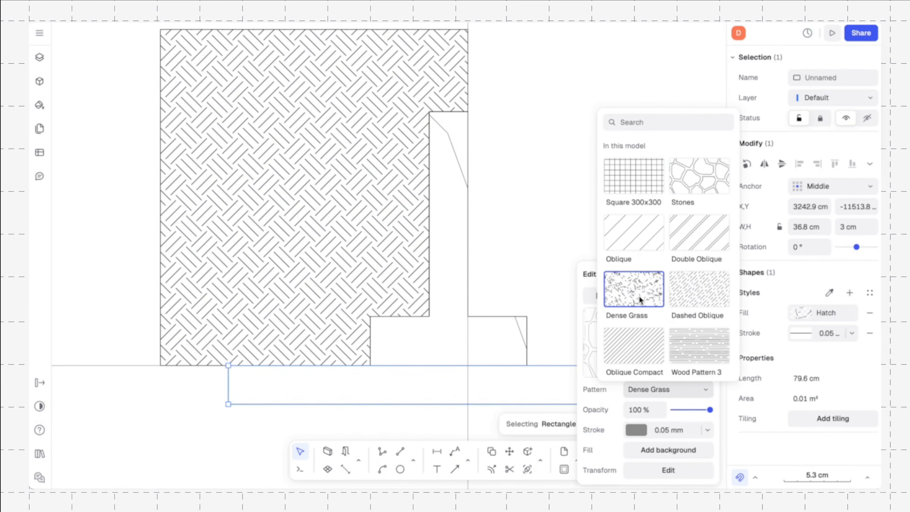
Step: Try a scale of 1 for the base layer's Dense Grass hatch, reduce it to 0.2, and deselect the rectangle
click(652, 470)
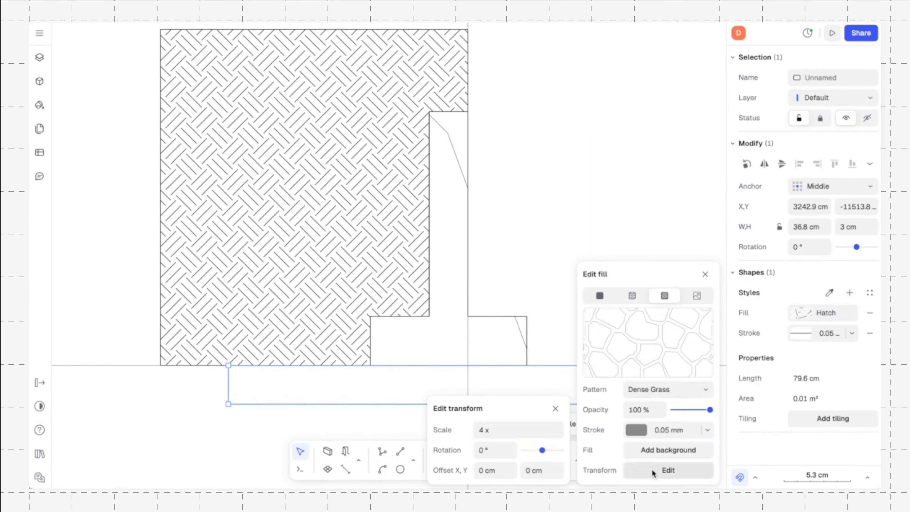
click(518, 435)
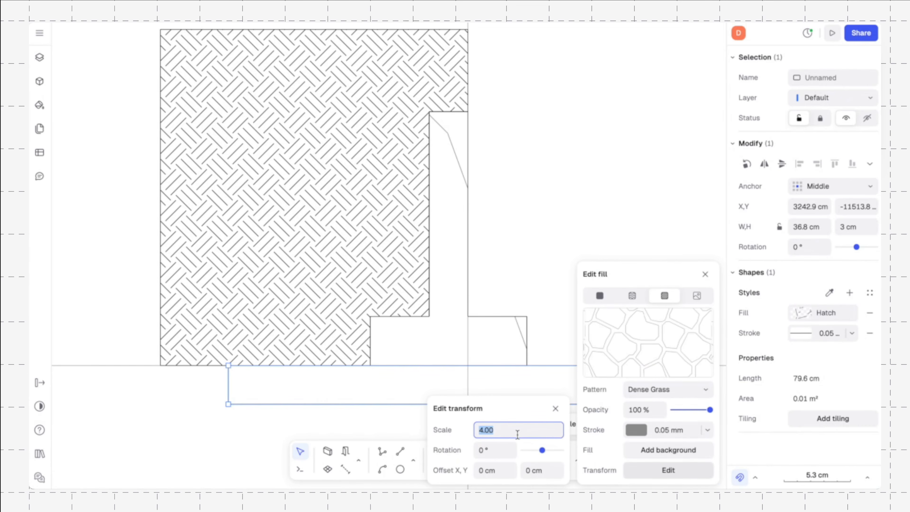
text(1)
key(Return)
click(496, 432)
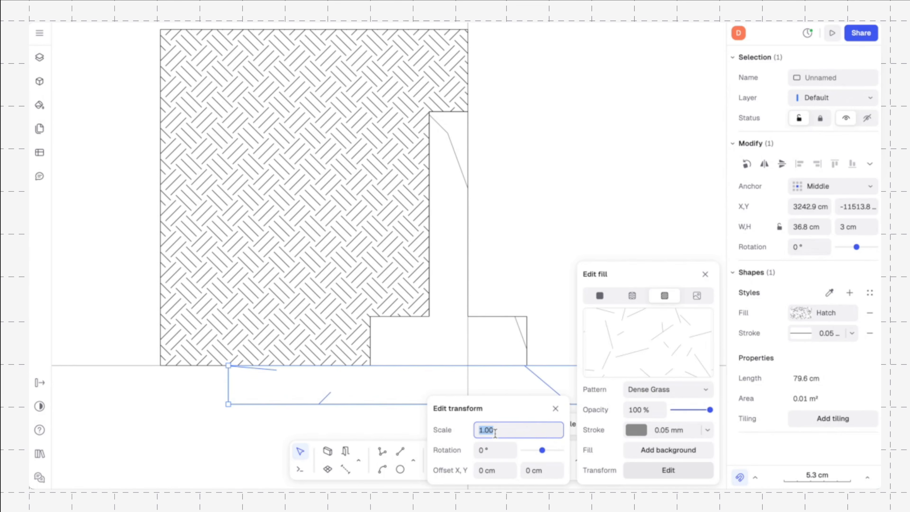
key(BackSpace)
key(Return)
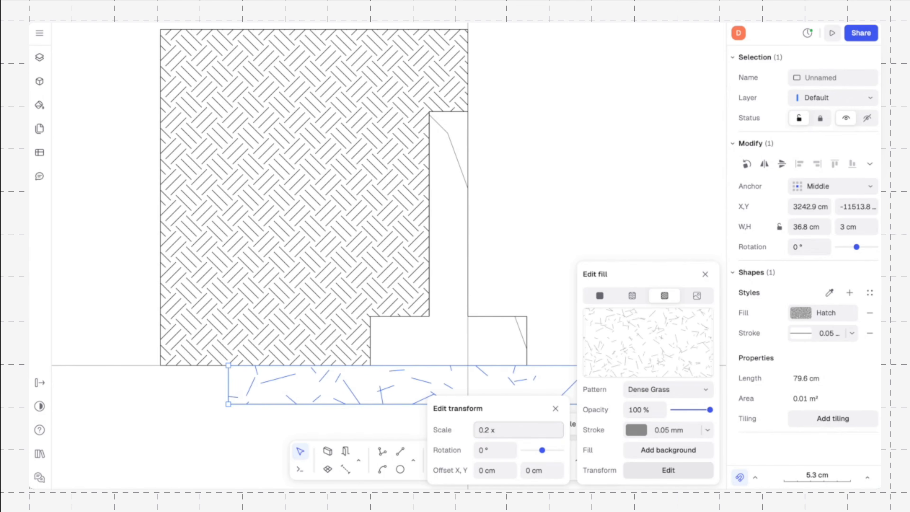
click(539, 271)
Step: Change the hatch pattern of the combined wall and footing shape to Oblique Compact
click(510, 323)
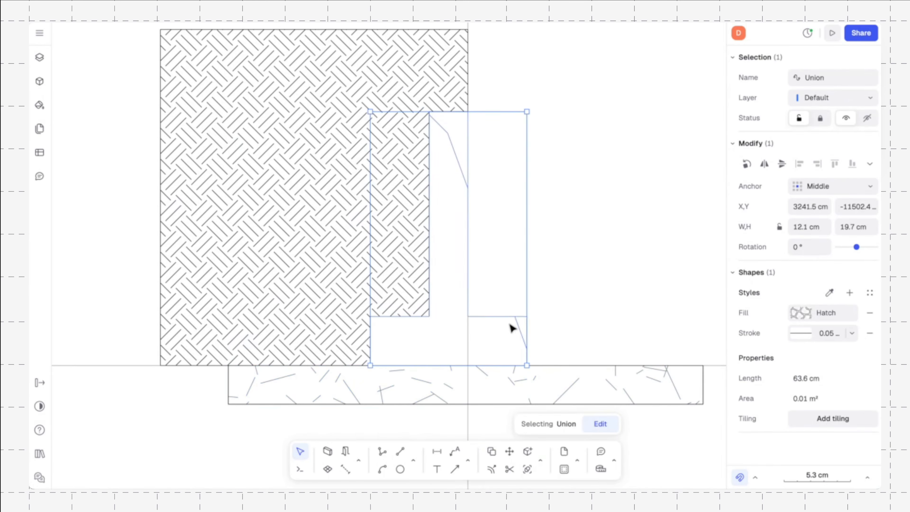
click(812, 318)
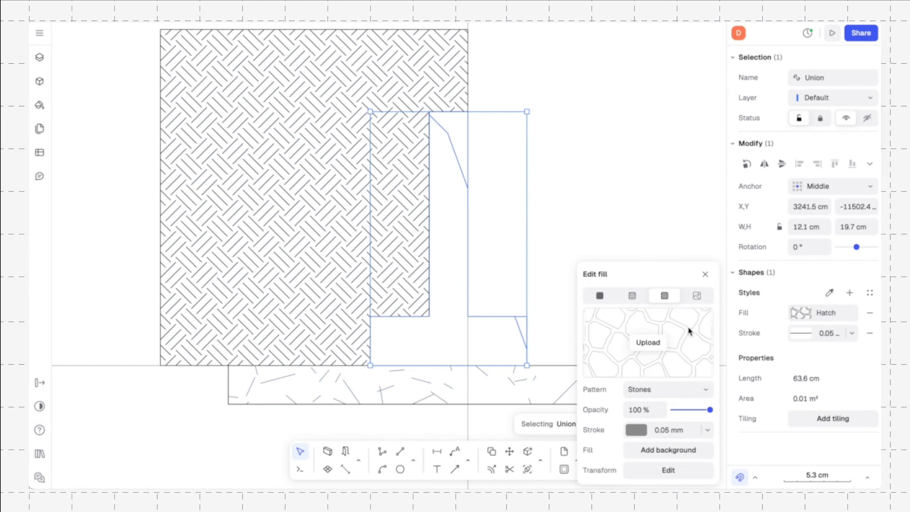
click(669, 392)
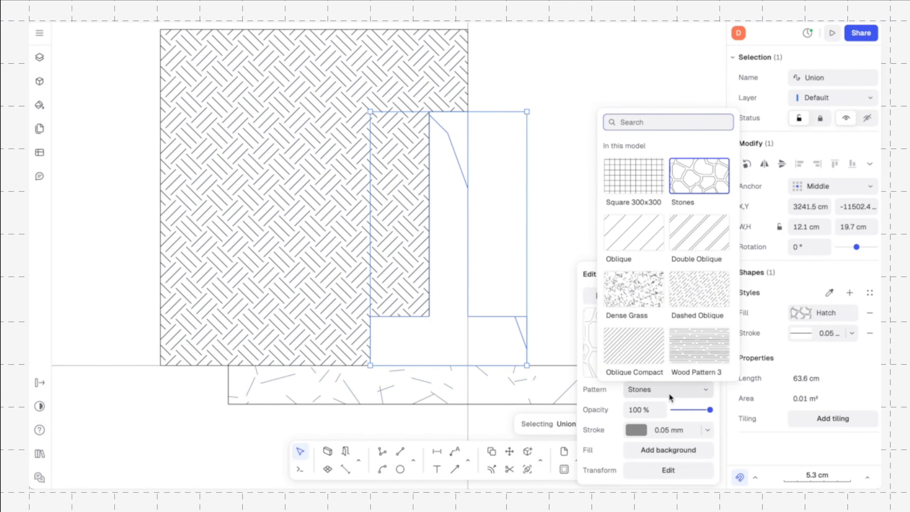
click(634, 347)
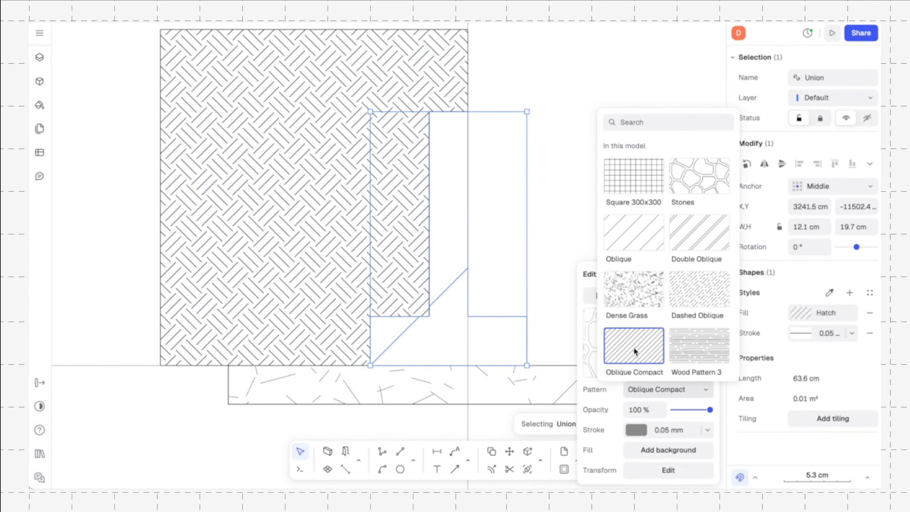
click(650, 390)
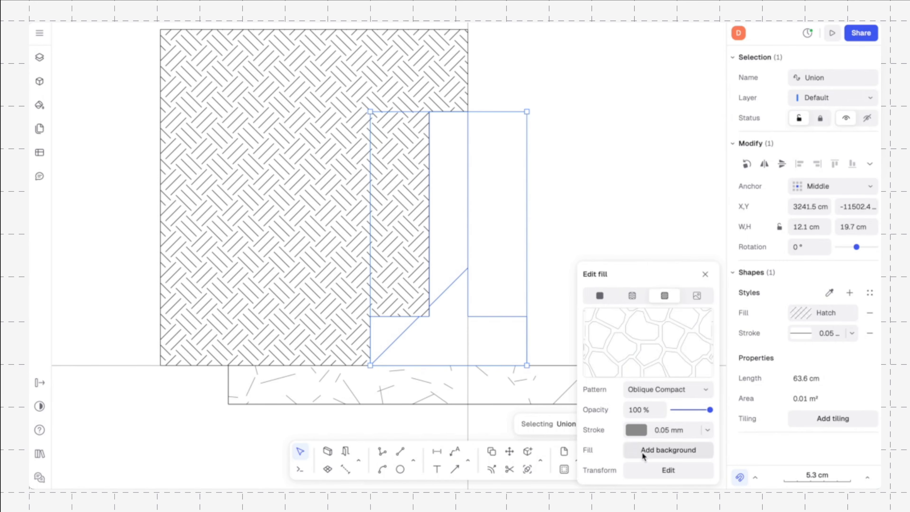
Step: Reduce the wall and footing hatch's scale in stages to 1, 0.5 and finally 0.2
click(642, 472)
click(542, 435)
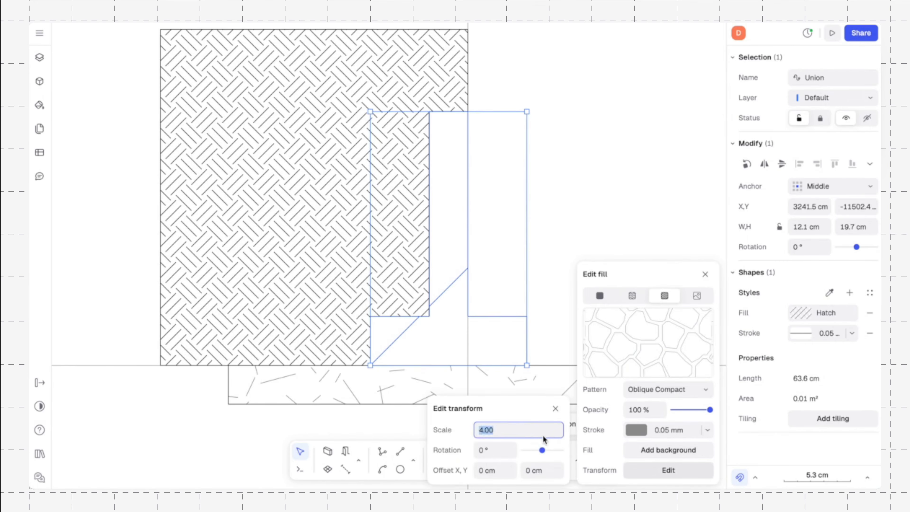
text(1)
key(Return)
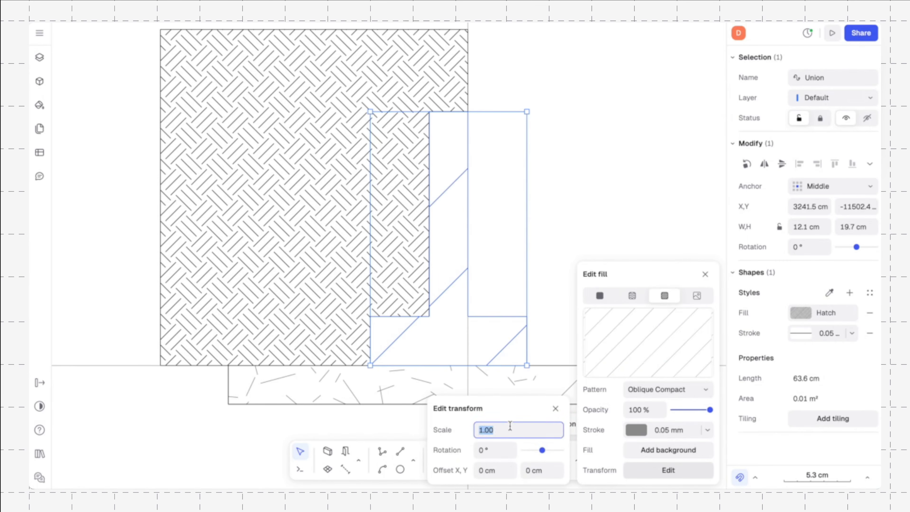
key(BackSpace)
key(Return)
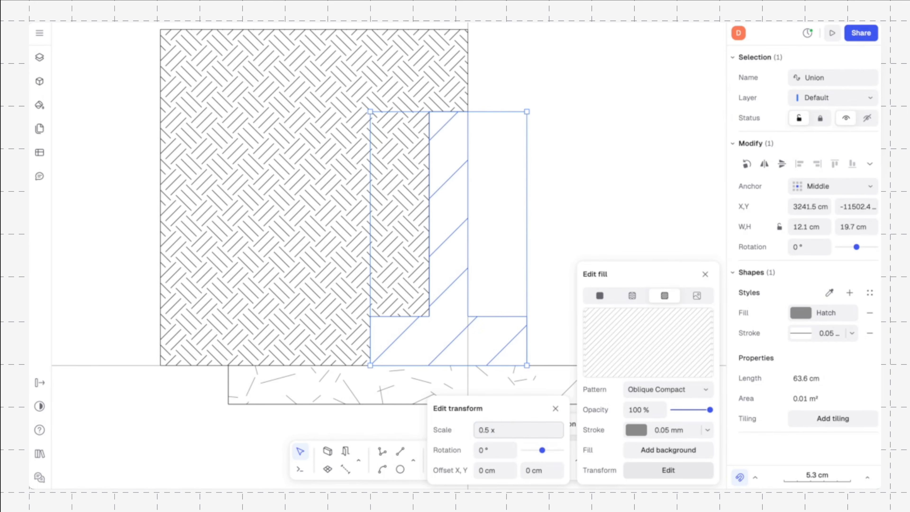
click(498, 429)
text(.2)
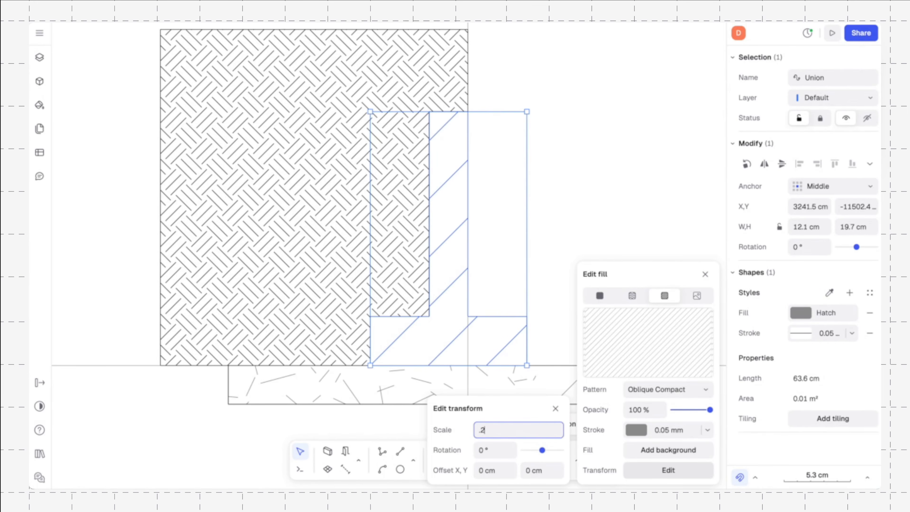
key(Return)
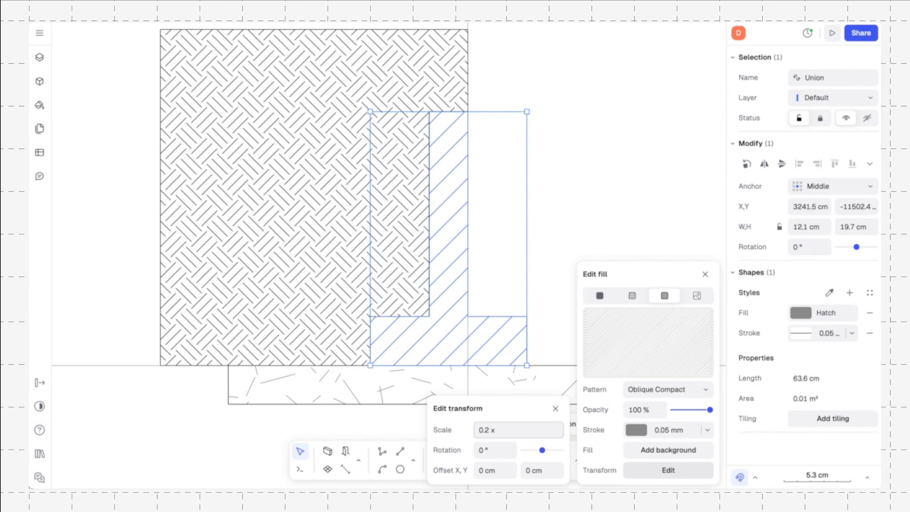
Step: Set the outline stroke weight of the combined wall and footing shape to 1 mm and deselect it
click(555, 409)
click(705, 274)
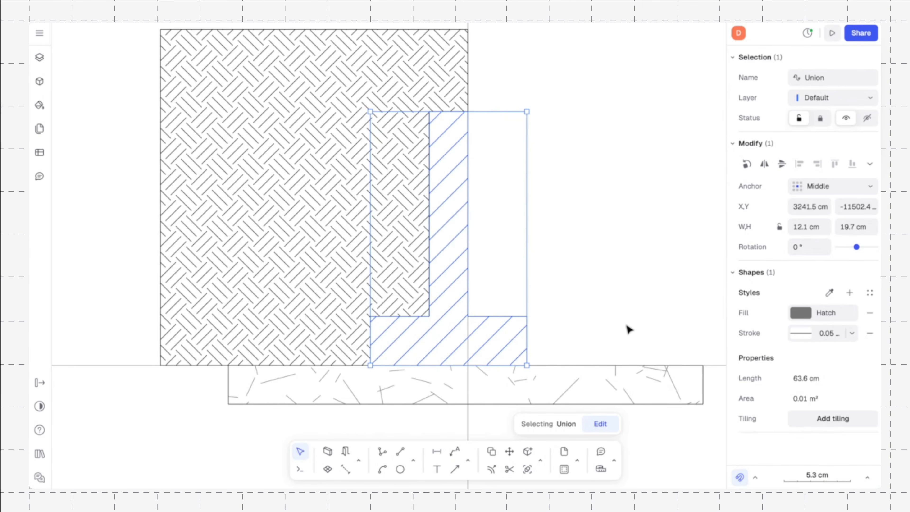
click(852, 335)
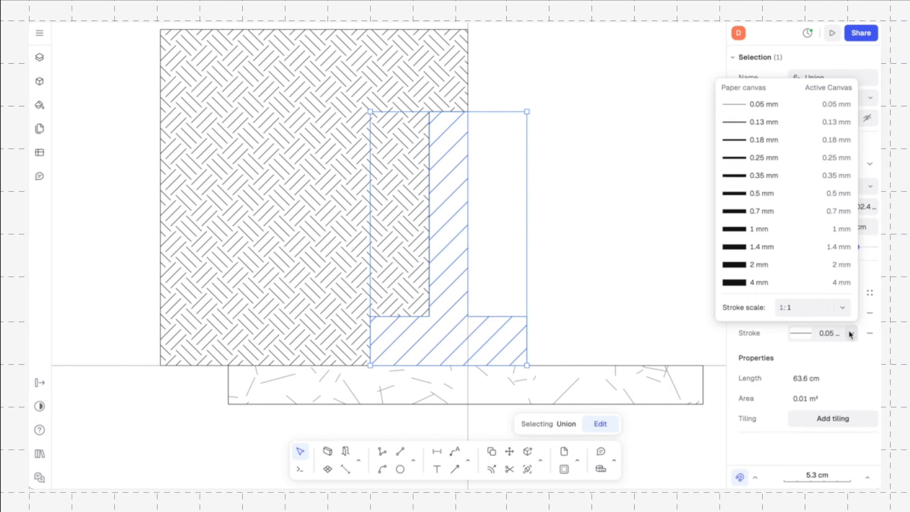
click(852, 335)
click(790, 335)
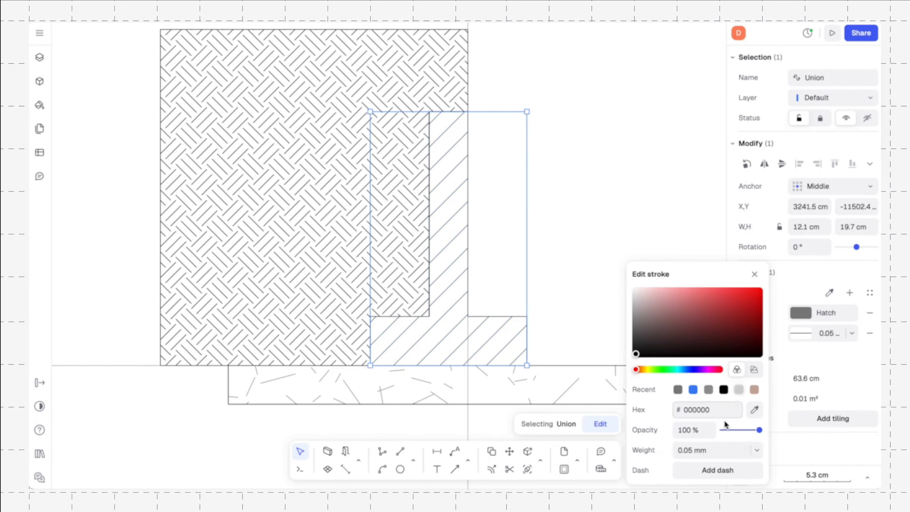
click(757, 450)
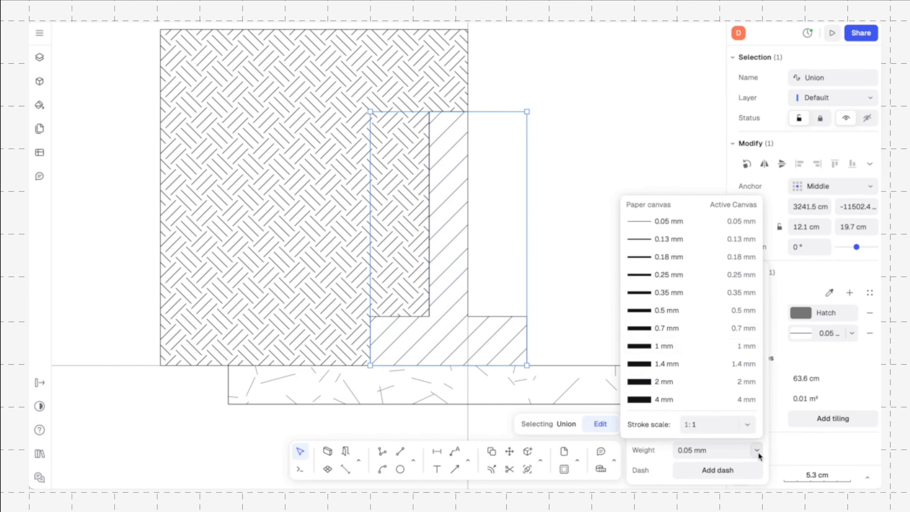
click(724, 347)
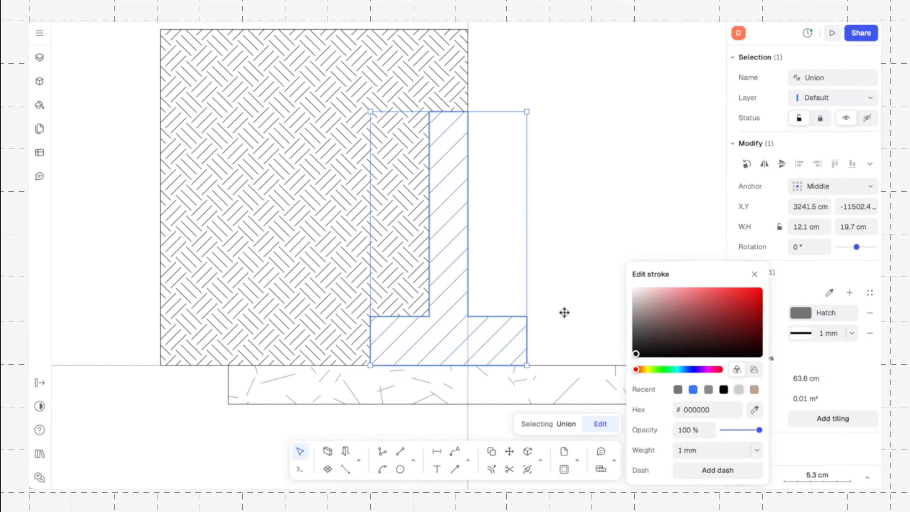
click(755, 274)
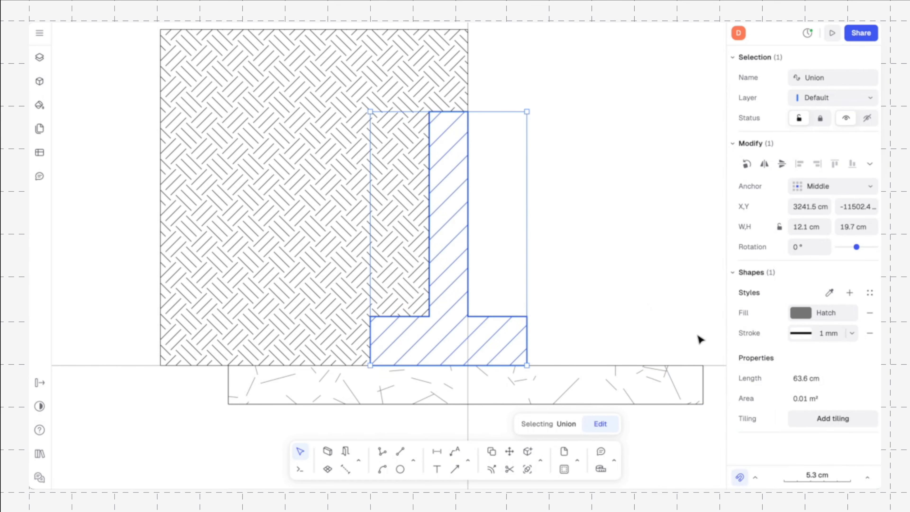
click(624, 295)
Step: Reshape the soil area by moving its lower outer corner onto the upper corner of the base layer, giving it a slanted edge
scroll(625, 294, right, 2)
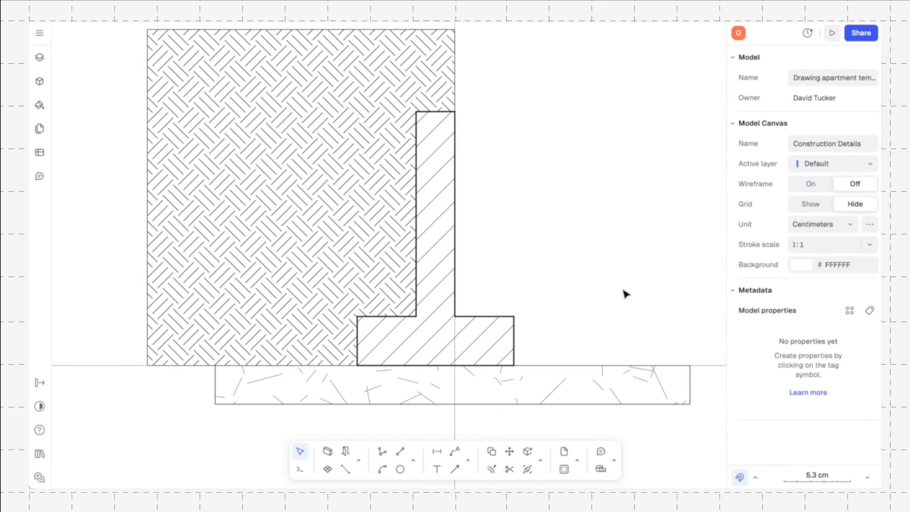
click(390, 298)
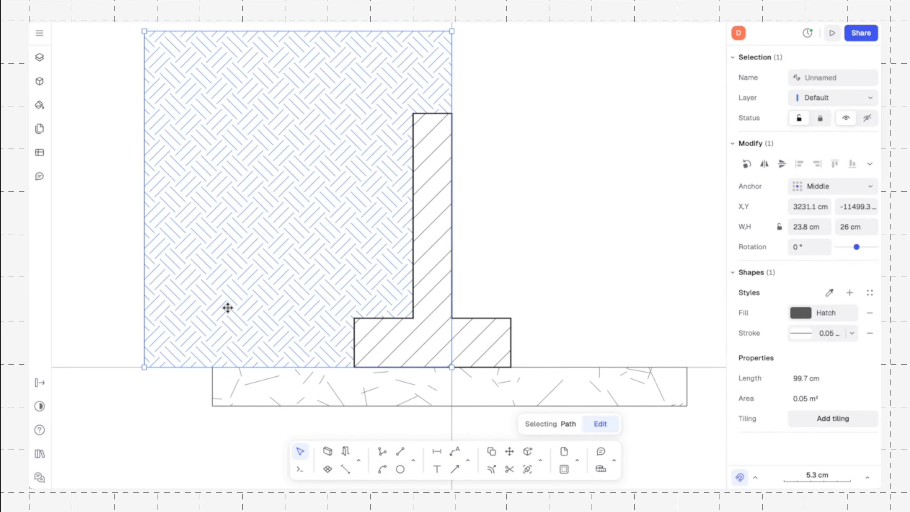
double_click(175, 340)
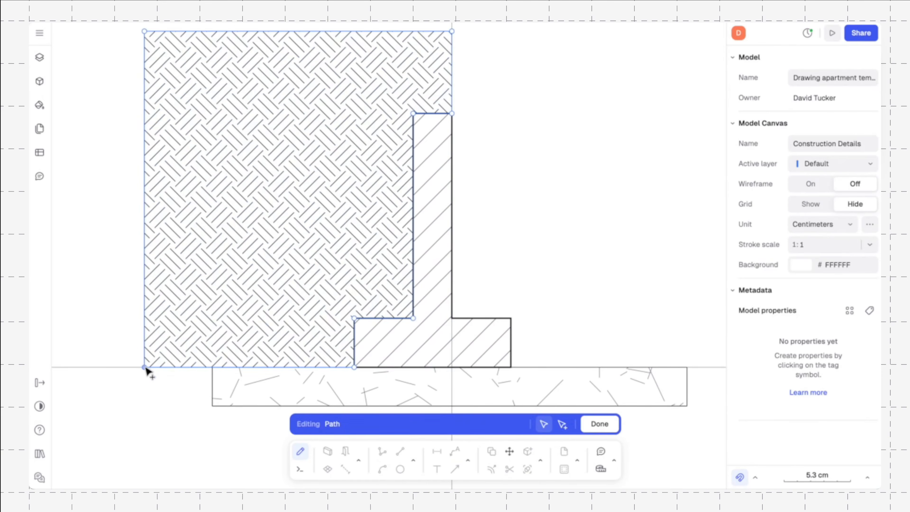
drag(145, 368, 212, 367)
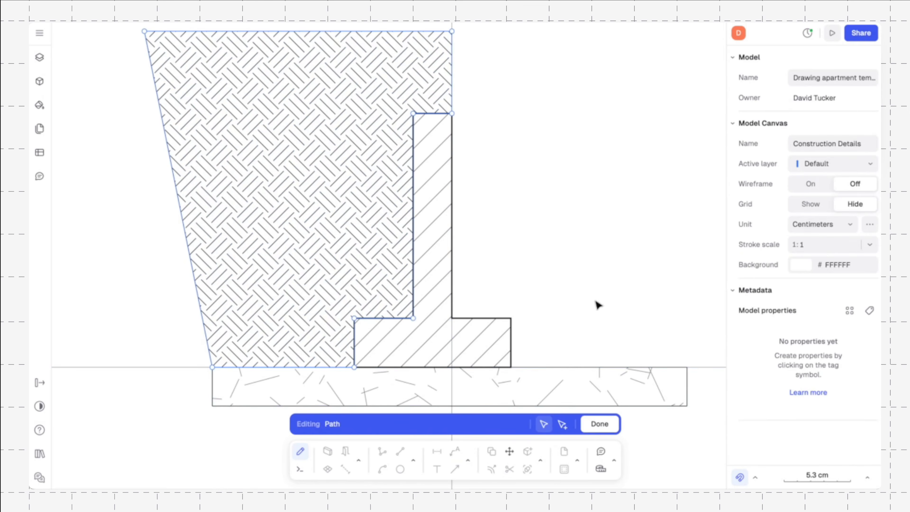
click(600, 424)
click(581, 305)
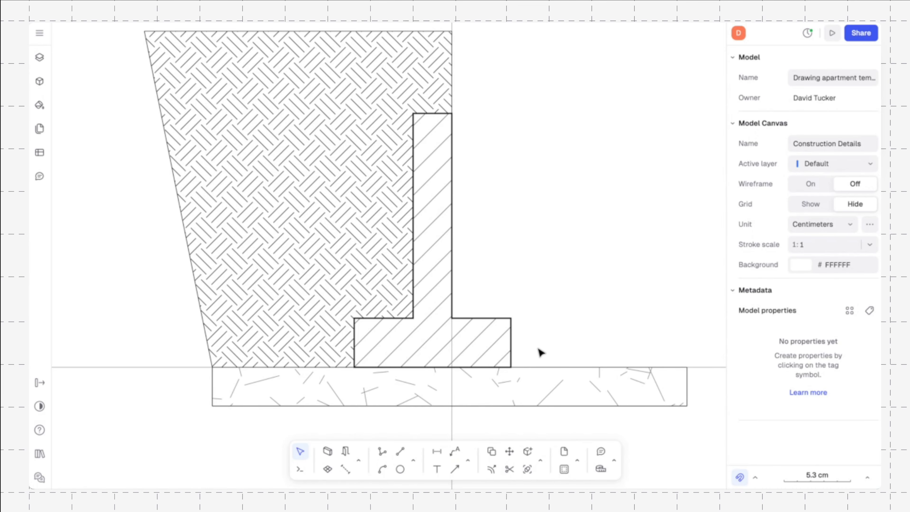
Step: Save the wall and footing shape's hatch and stroke as a new style named Concrete
click(501, 337)
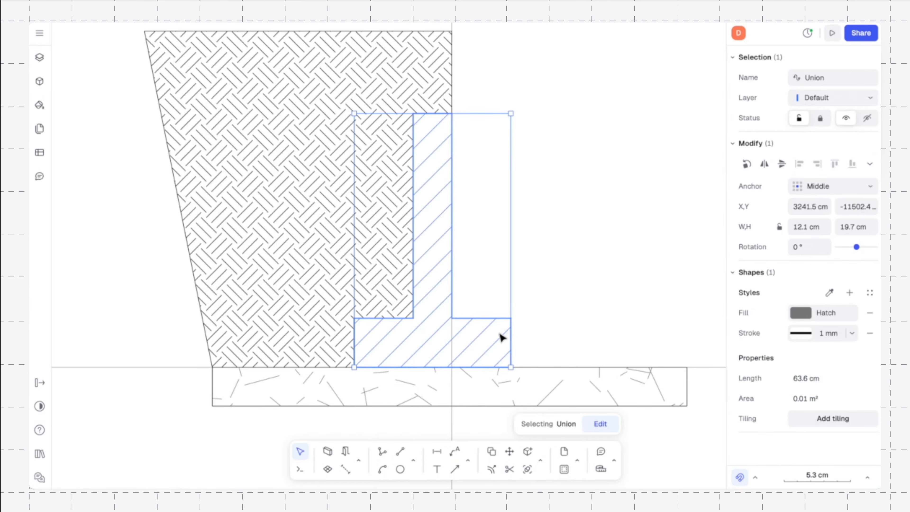
click(667, 304)
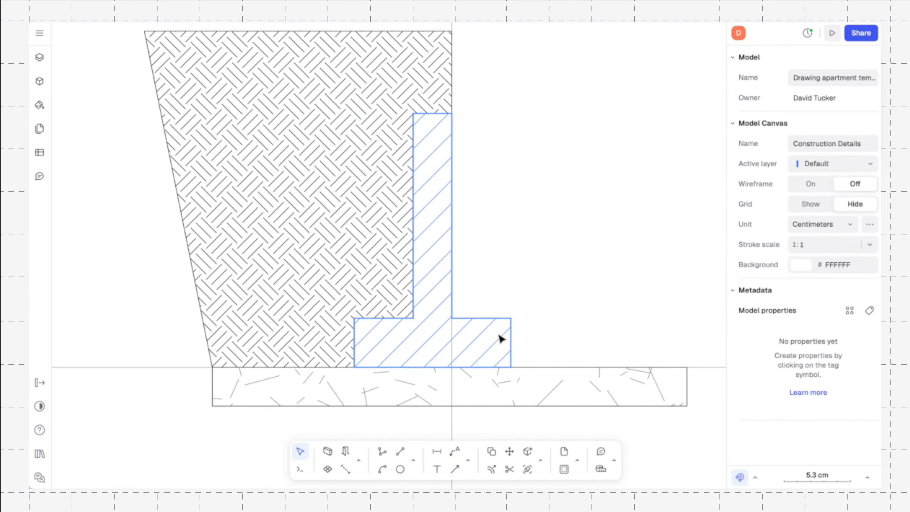
click(501, 339)
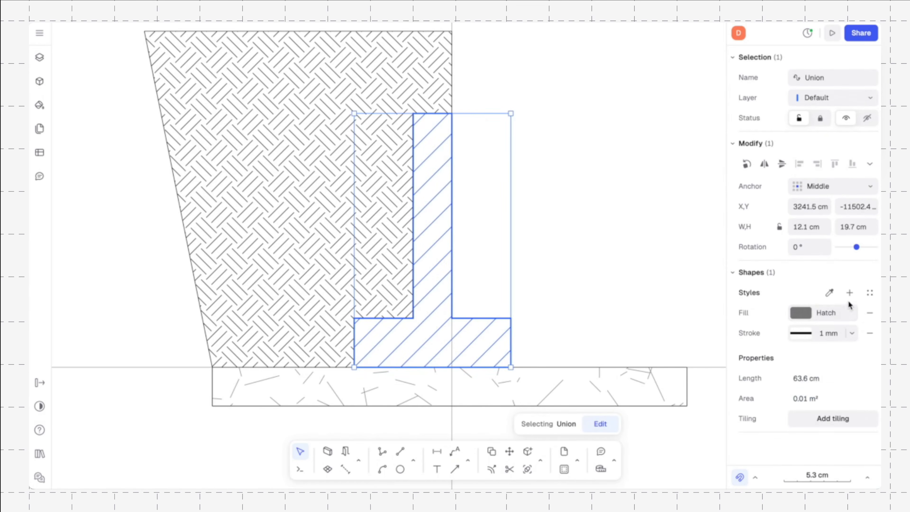
click(850, 293)
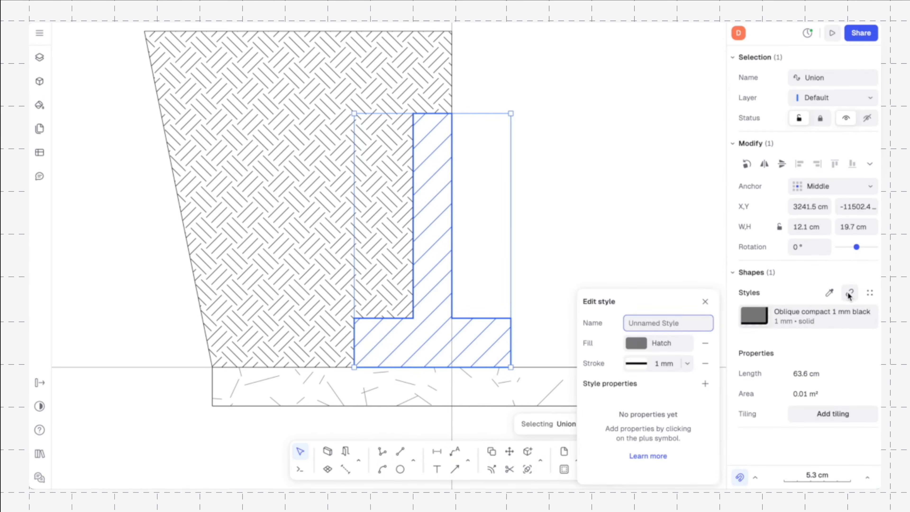
text(Concrete)
key(Return)
click(706, 301)
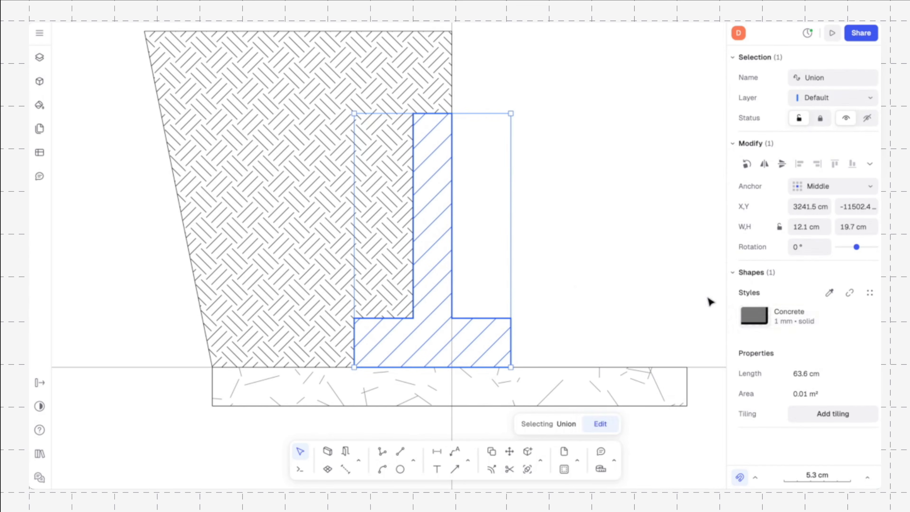
click(620, 290)
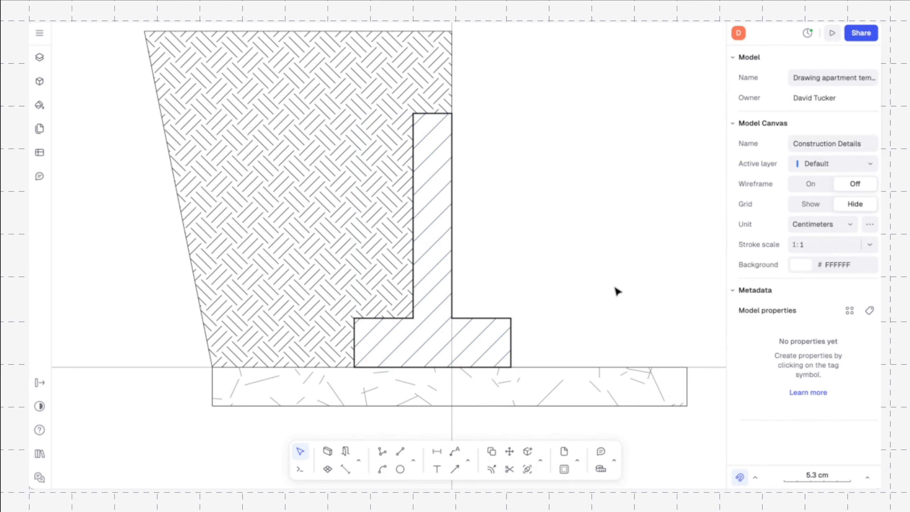
Step: Draw a test rectangle about 5.6 by 9.7 cm in the empty area beside the wall, on its side without soil
scroll(610, 292, right, 2)
click(451, 344)
scroll(550, 328, right, 1)
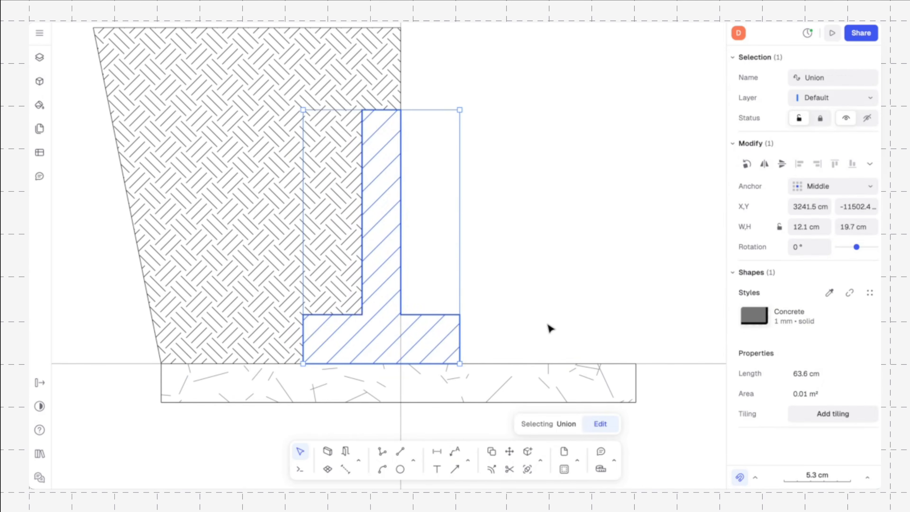
click(550, 328)
click(413, 461)
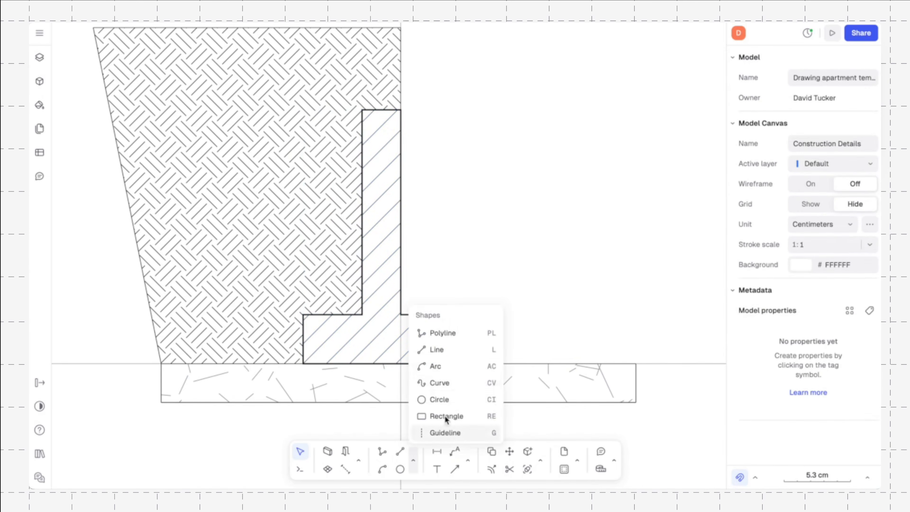
click(452, 403)
click(593, 180)
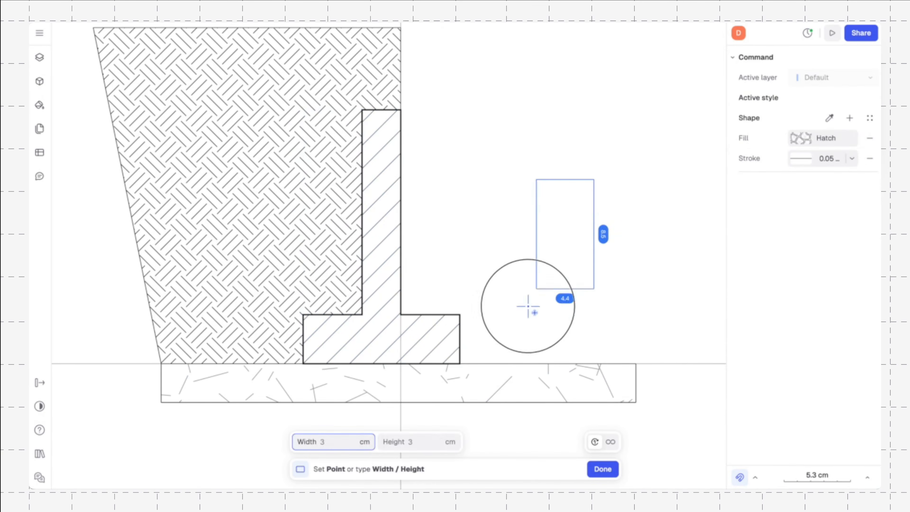
click(522, 306)
click(495, 279)
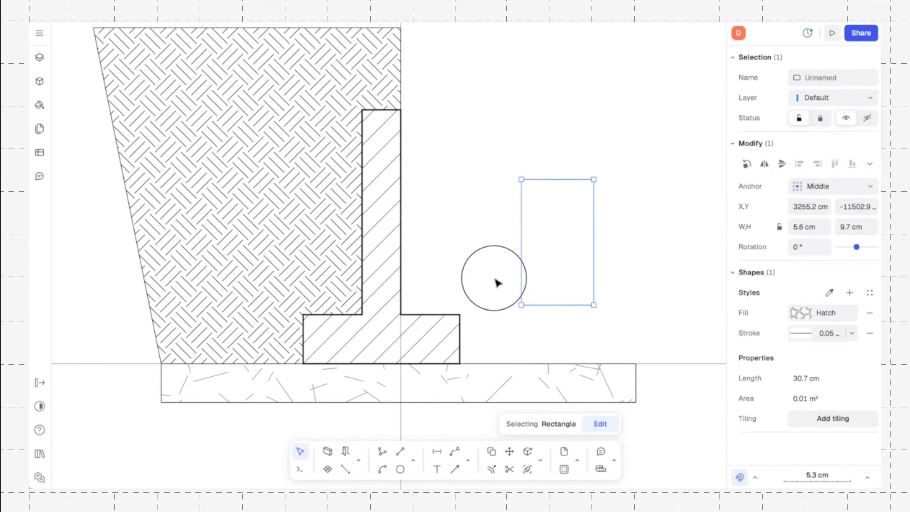
click(560, 275)
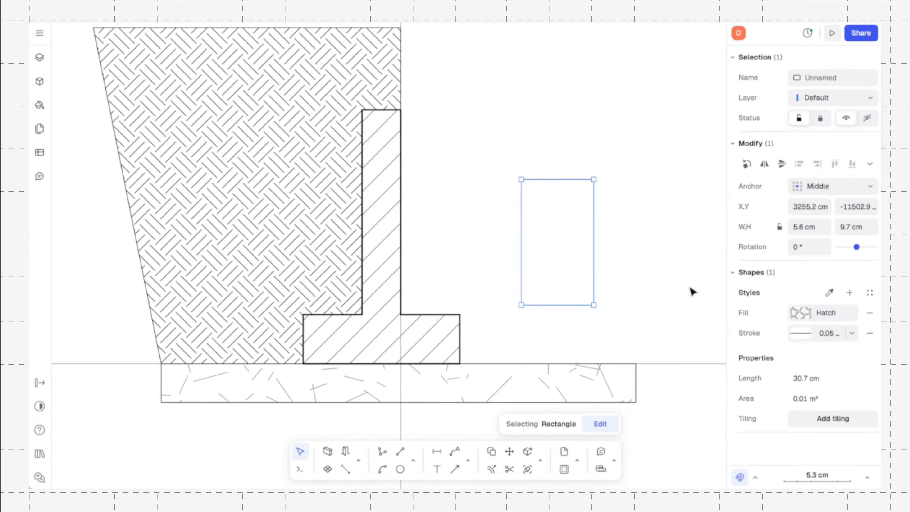
Step: Apply the Concrete style to the test rectangle and deselect it
click(870, 293)
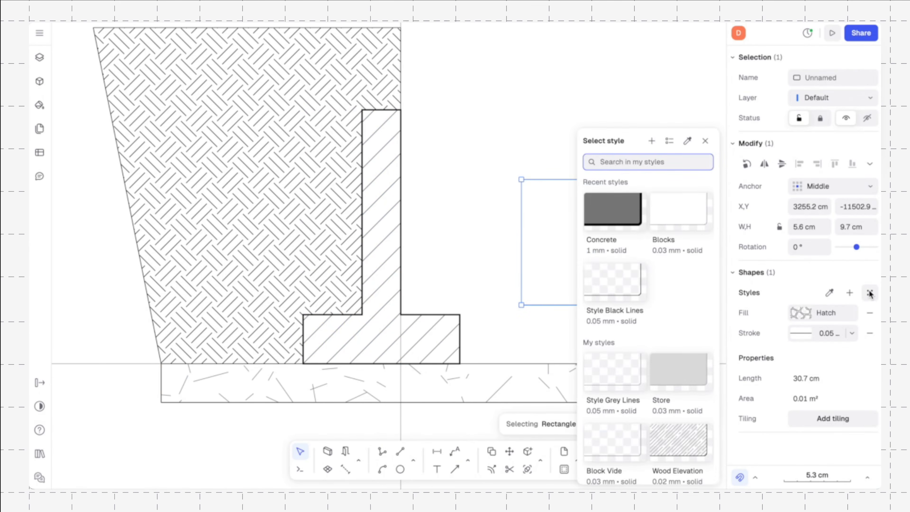
click(626, 208)
click(627, 210)
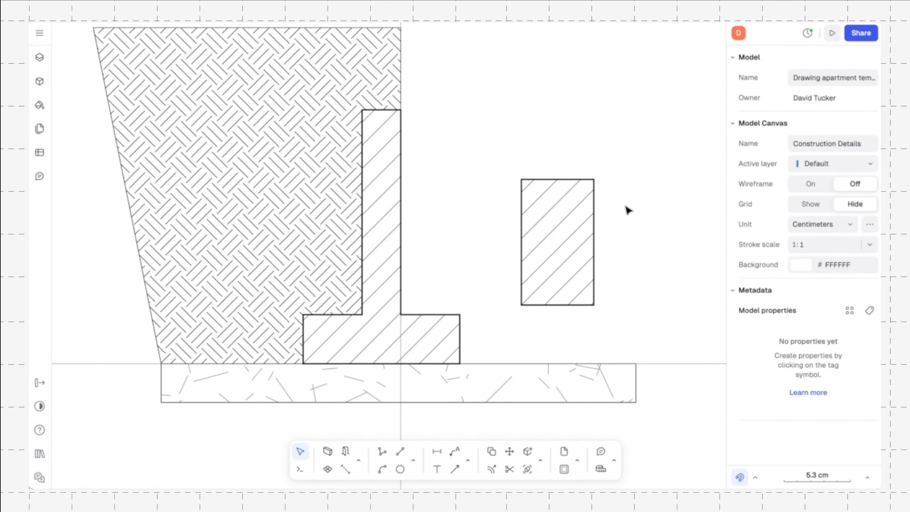
Step: Edit the Concrete style through the wall and footing shape, setting its hatch scale to 0.1
click(422, 343)
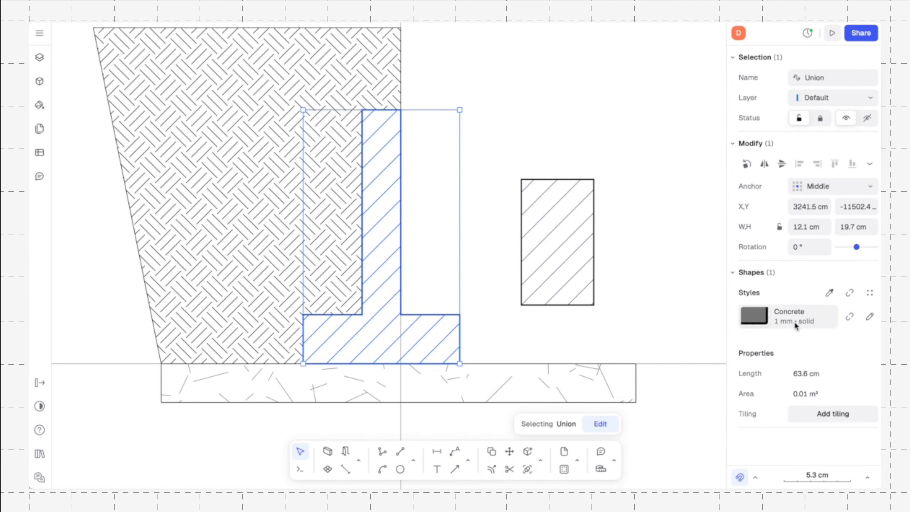
click(870, 317)
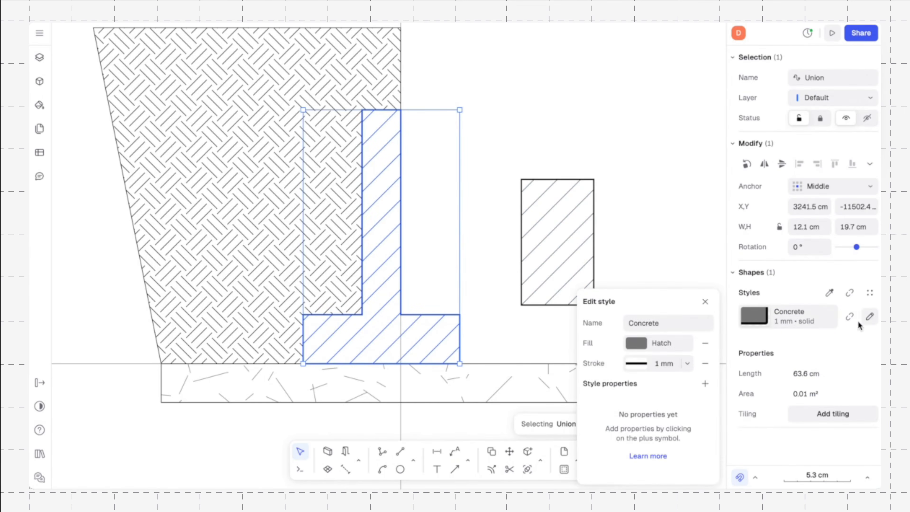
click(639, 343)
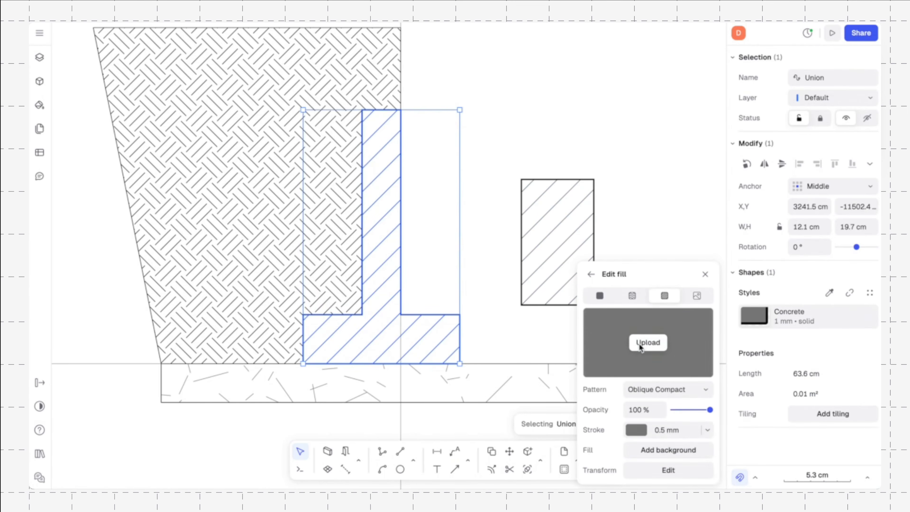
click(650, 470)
click(522, 431)
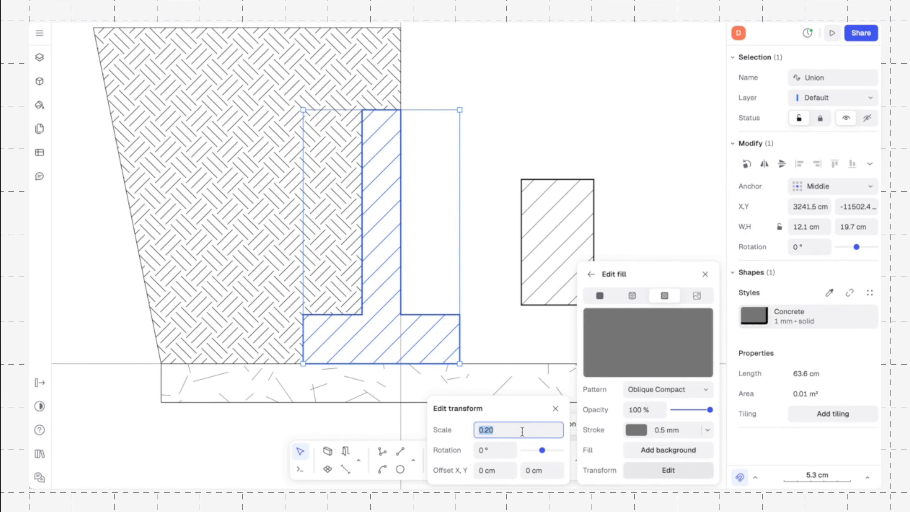
key(Right)
key(BackSpace)
key(BackSpace)
text(1)
key(Return)
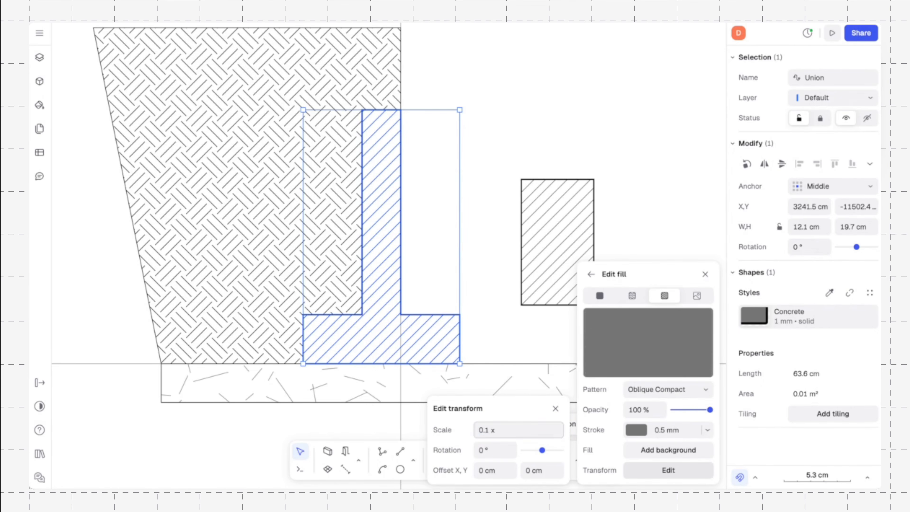
click(555, 409)
click(632, 250)
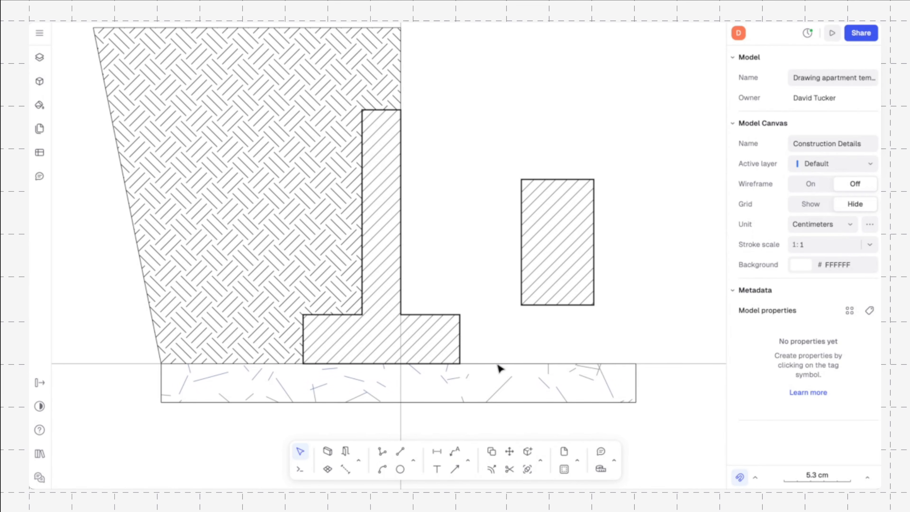
click(501, 391)
click(325, 240)
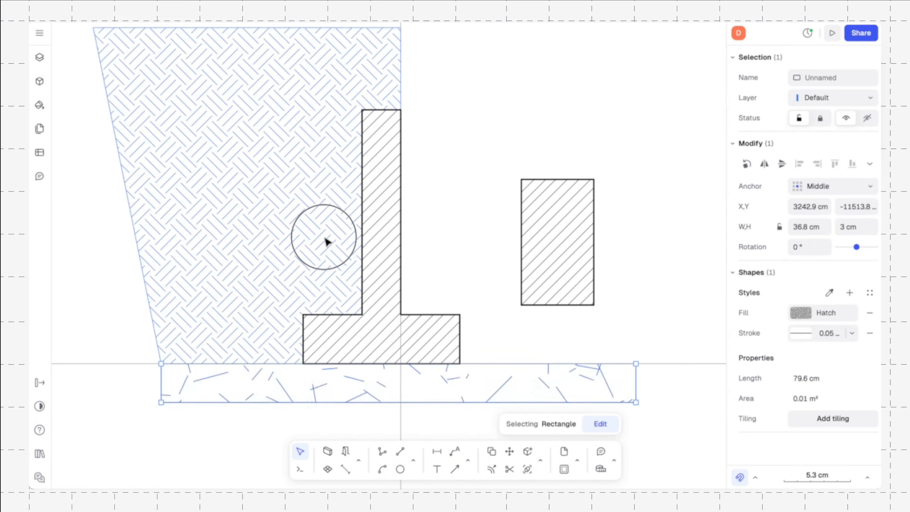
click(480, 224)
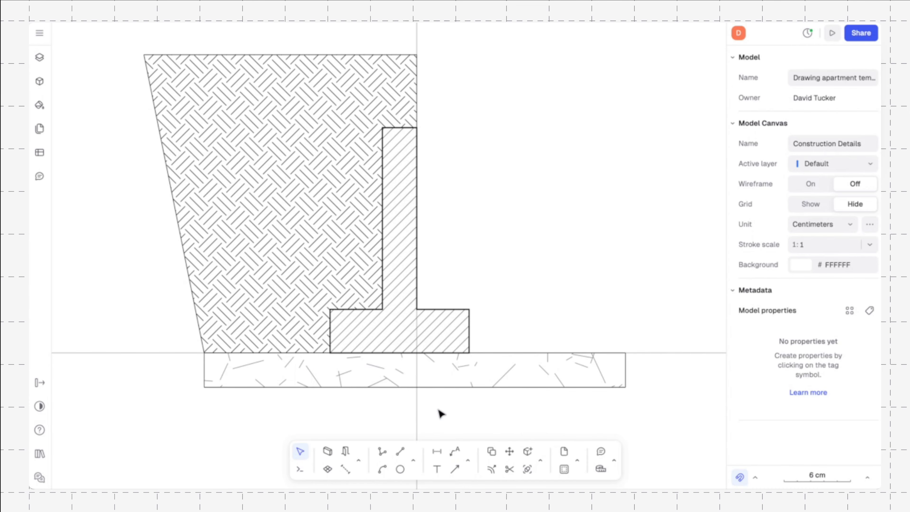
Step: Offset the vertical guideline on the concrete wall's soil-free face by 0.1 cm, away from the wall
click(417, 405)
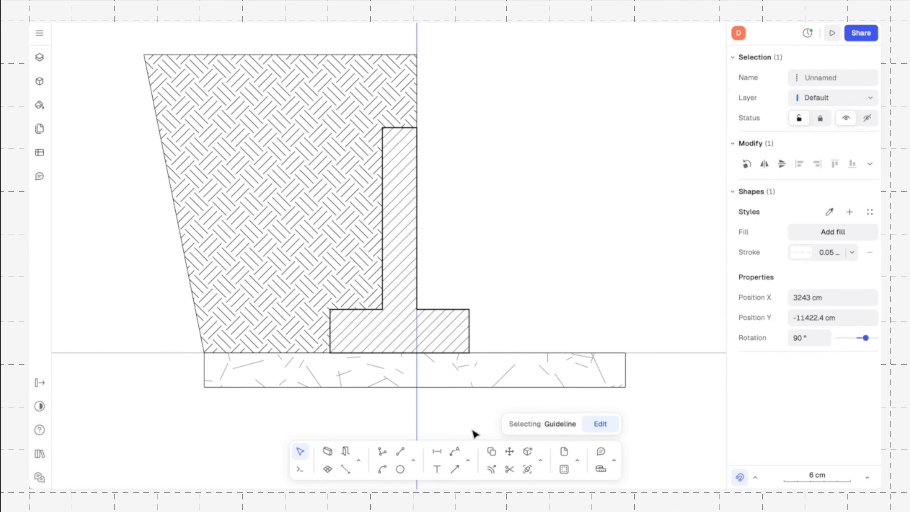
click(494, 472)
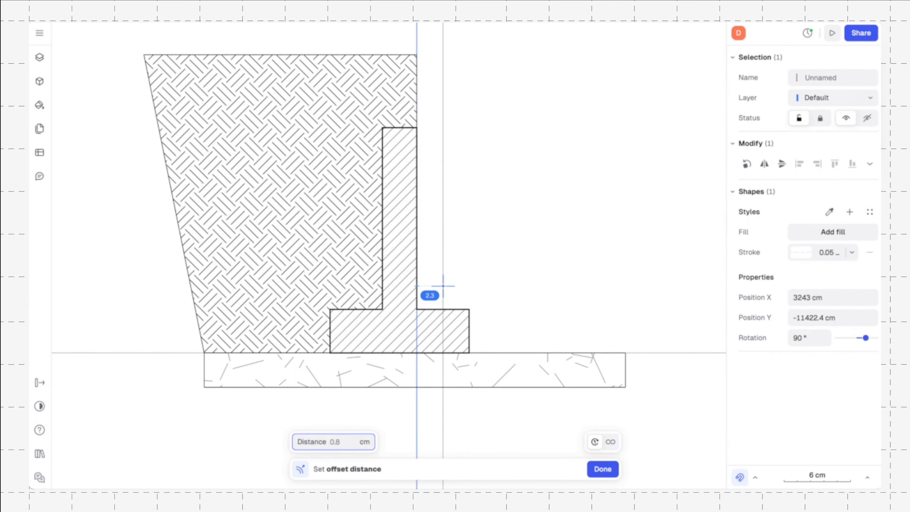
text(.1)
key(Return)
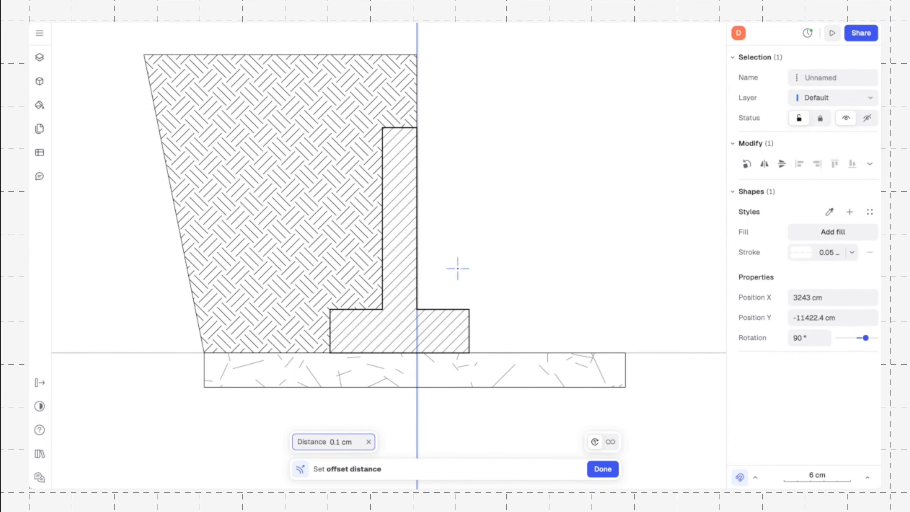
key(Escape)
Step: Add two more vertical guidelines outward from the 0.1 cm one, each offset 0.8 cm from the previous guideline
scroll(429, 291, up, 2)
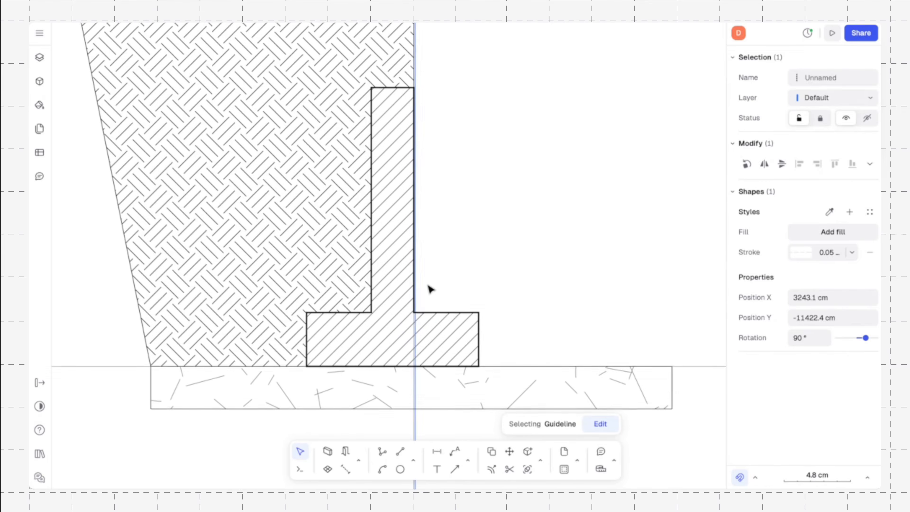
text(o)
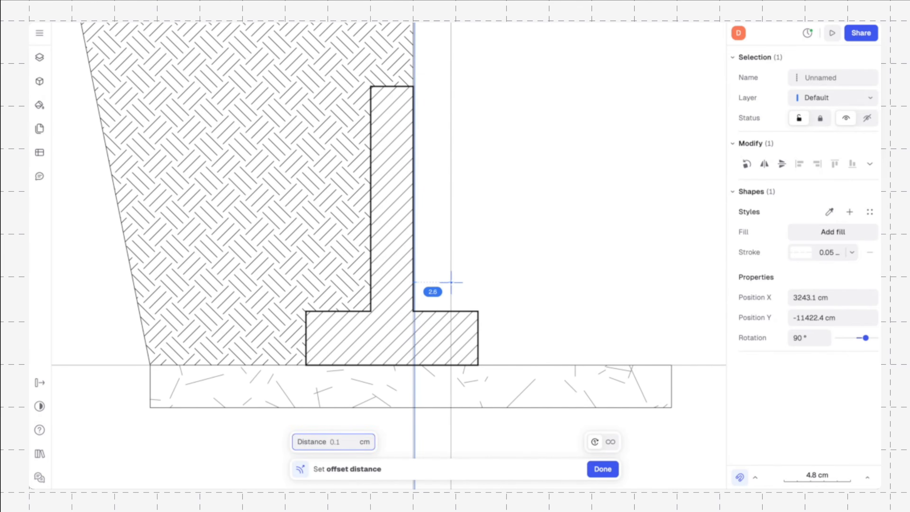
text(0.8)
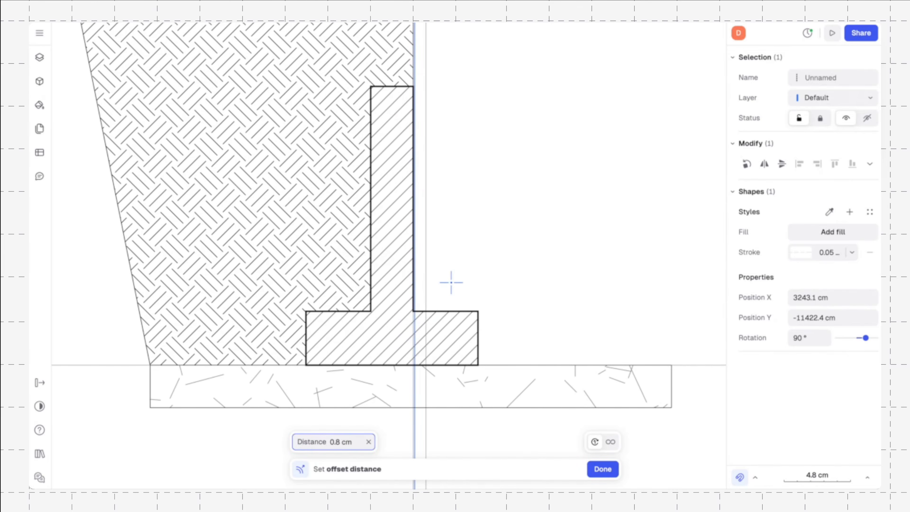
key(Return)
scroll(451, 282, up, 3)
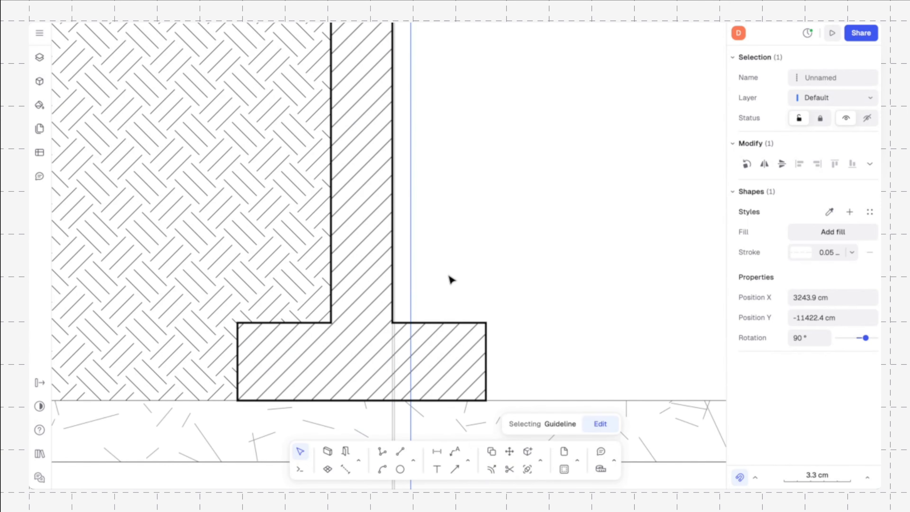
click(491, 468)
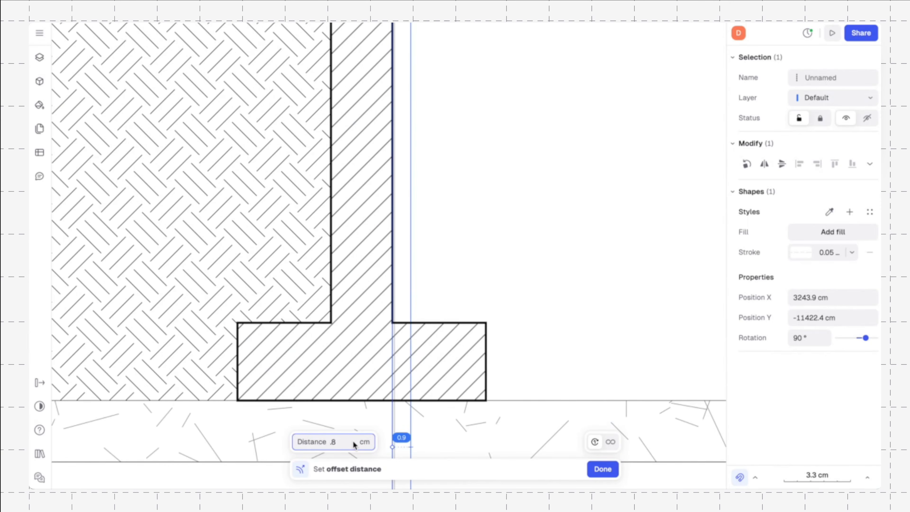
key(Return)
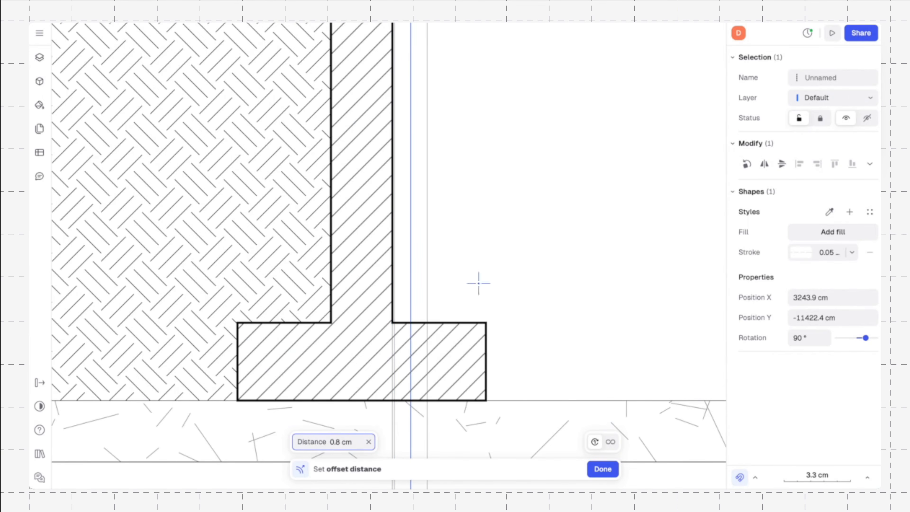
click(518, 245)
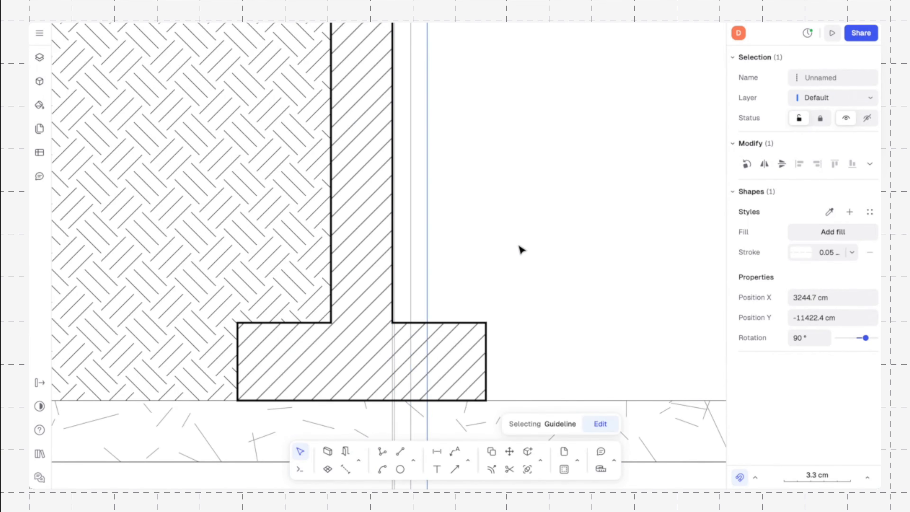
key(Escape)
Step: Try drawing a vertical line about 5.7 cm long up from the footing's top edge along the first 0.8 cm guideline
scroll(488, 249, up, 2)
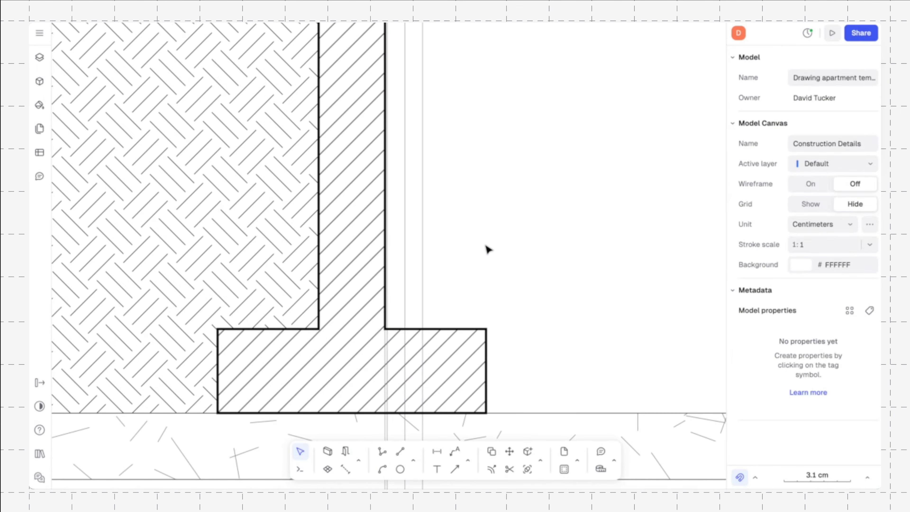
click(400, 451)
click(405, 328)
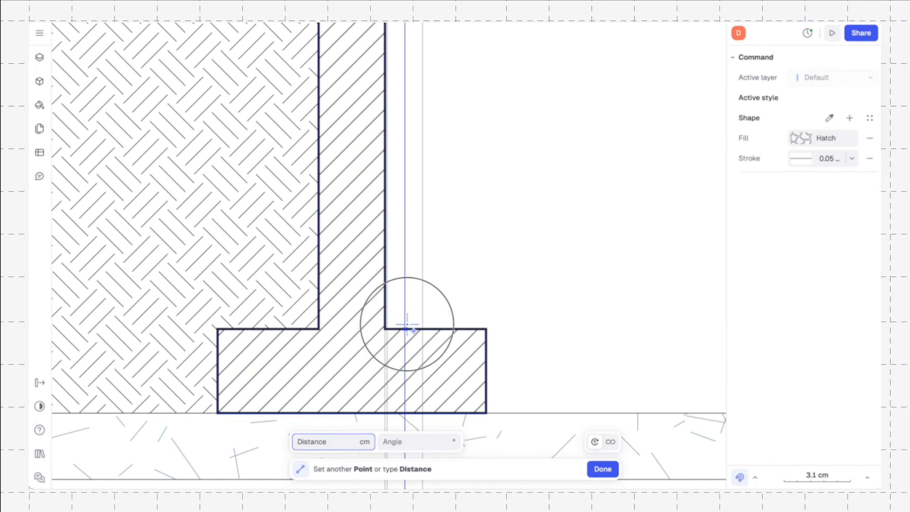
click(405, 204)
key(Escape)
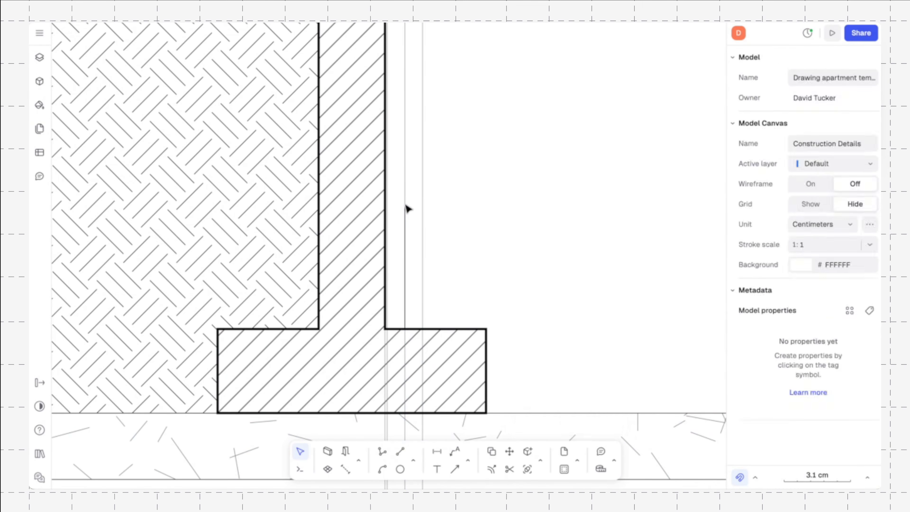
click(406, 219)
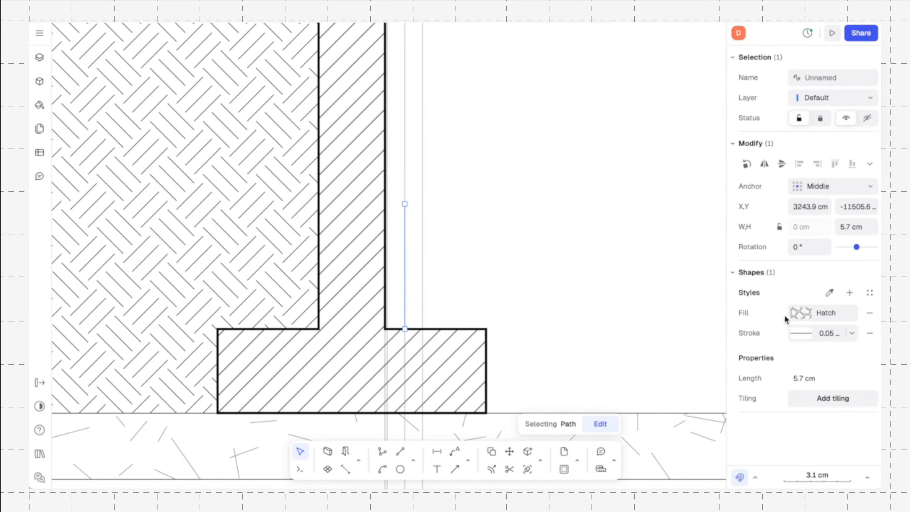
click(570, 256)
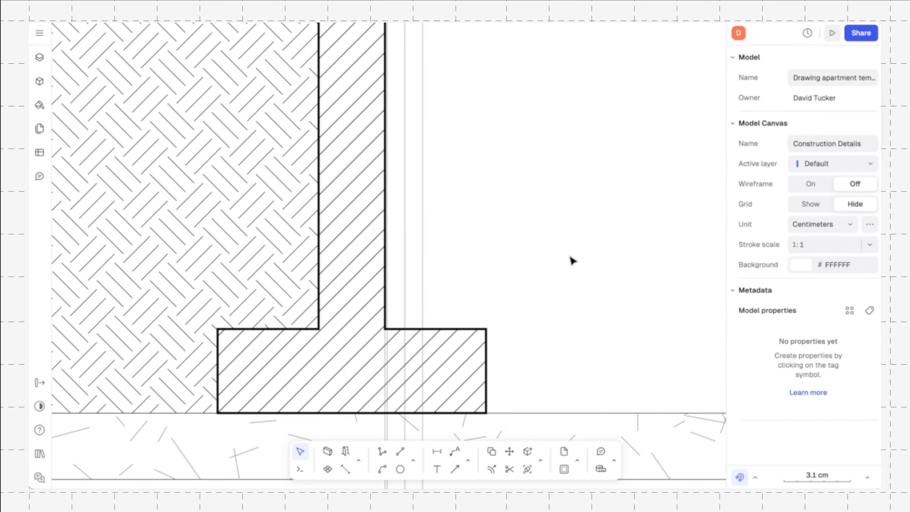
Step: Draw a rectangle about 0.8 by 3.3 cm on the footing's top edge, between the 0.1 cm guideline and the first 0.8 cm guideline
click(414, 462)
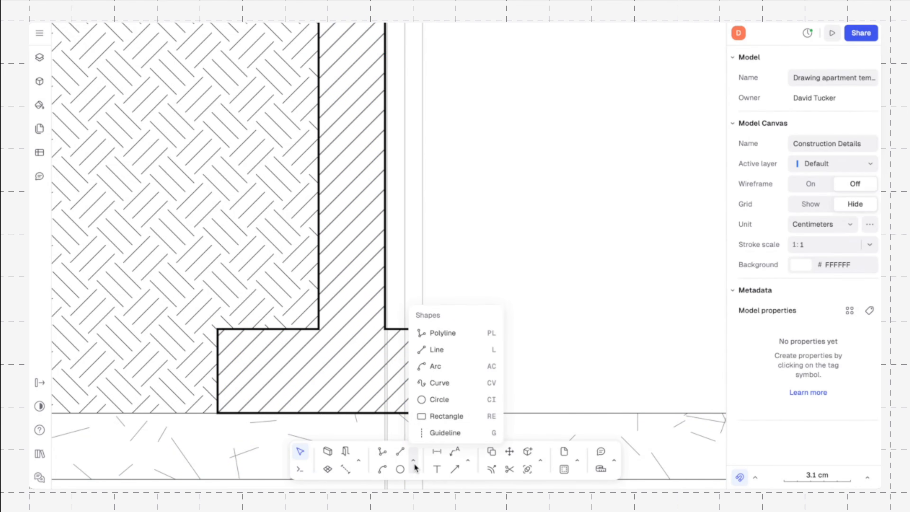
click(443, 416)
scroll(415, 344, up, 3)
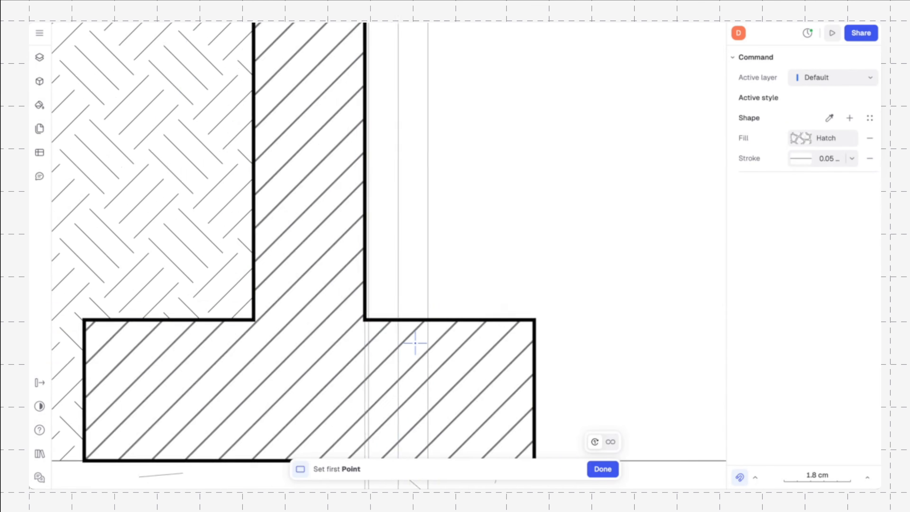
scroll(415, 344, up, 2)
click(350, 311)
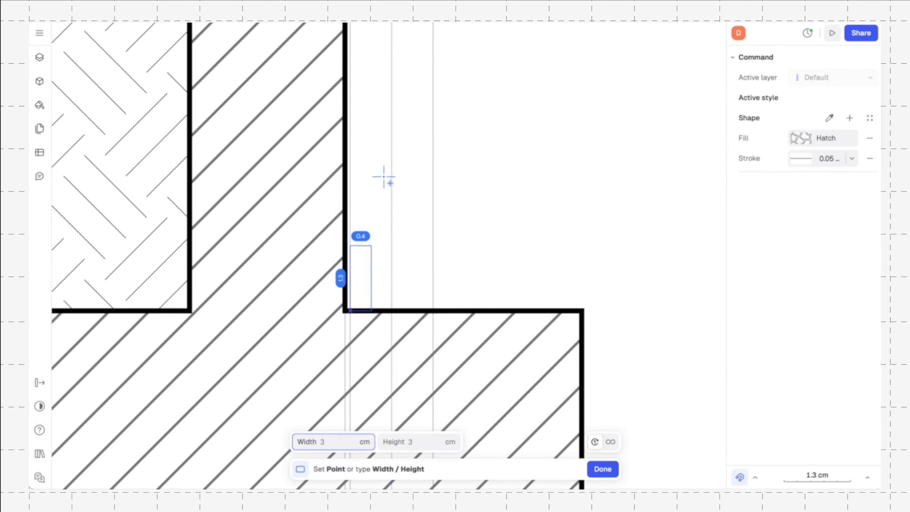
click(391, 142)
key(Escape)
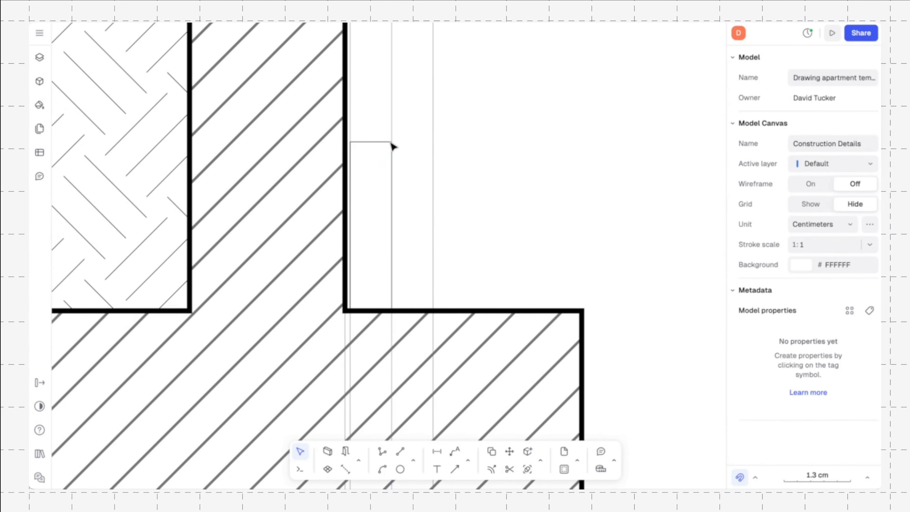
Step: Stretch the thin rectangle upward along the wall to a height of about 12.9 cm
scroll(392, 144, down, 5)
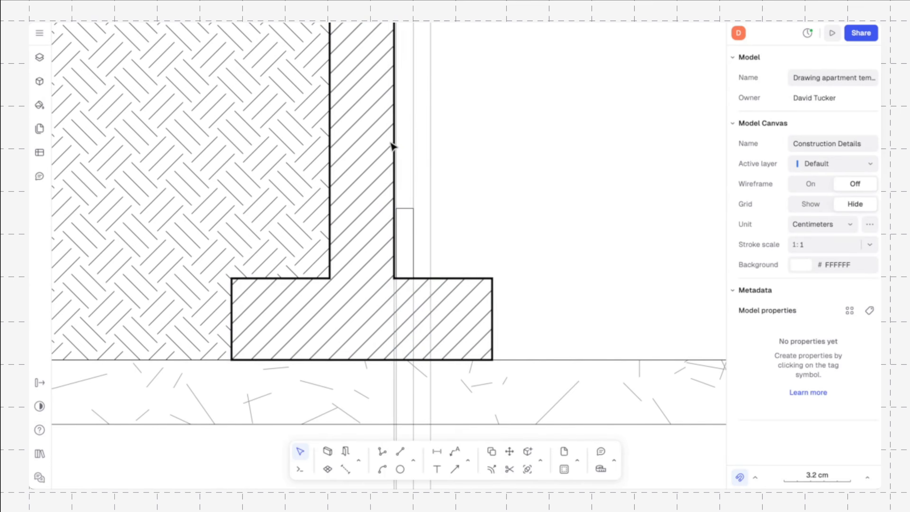
click(408, 229)
drag(405, 207, 404, 23)
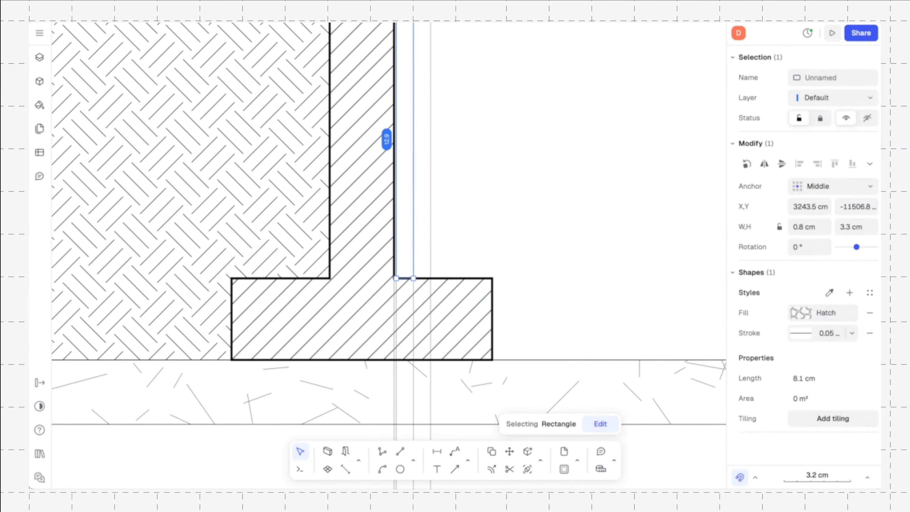
click(475, 165)
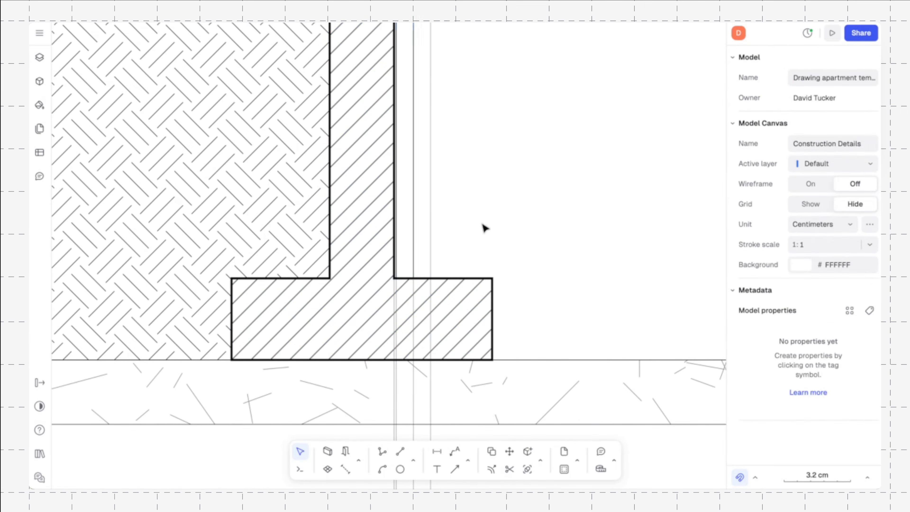
Step: Replace the thin rectangle's hatch with a solid light gray fill, E9E9E9
click(413, 212)
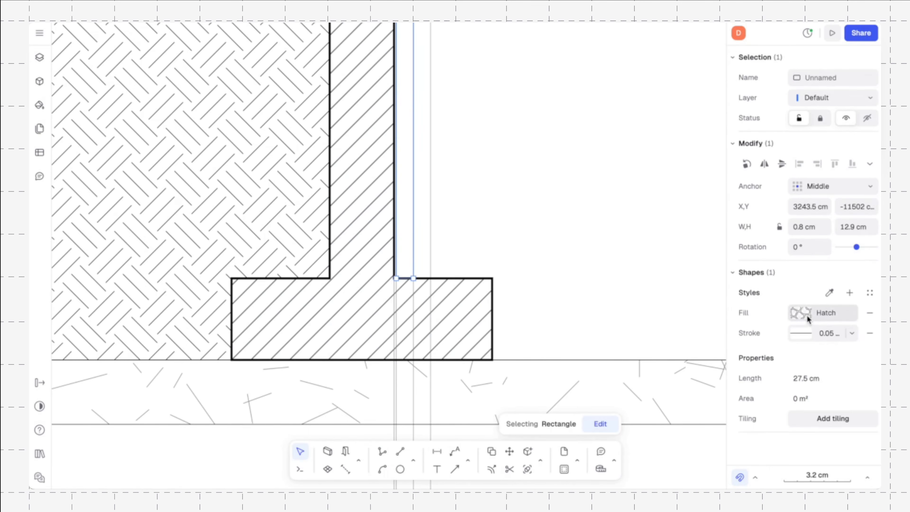
click(870, 313)
click(842, 316)
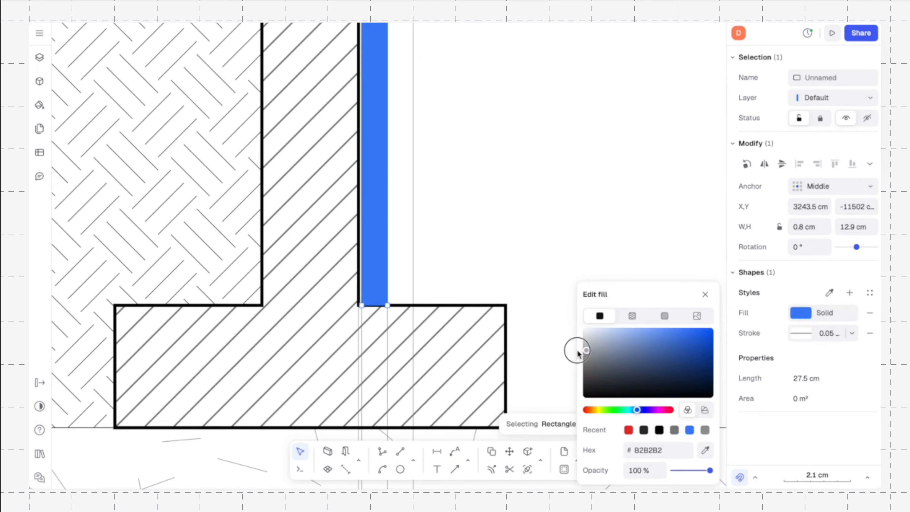
drag(577, 350, 574, 337)
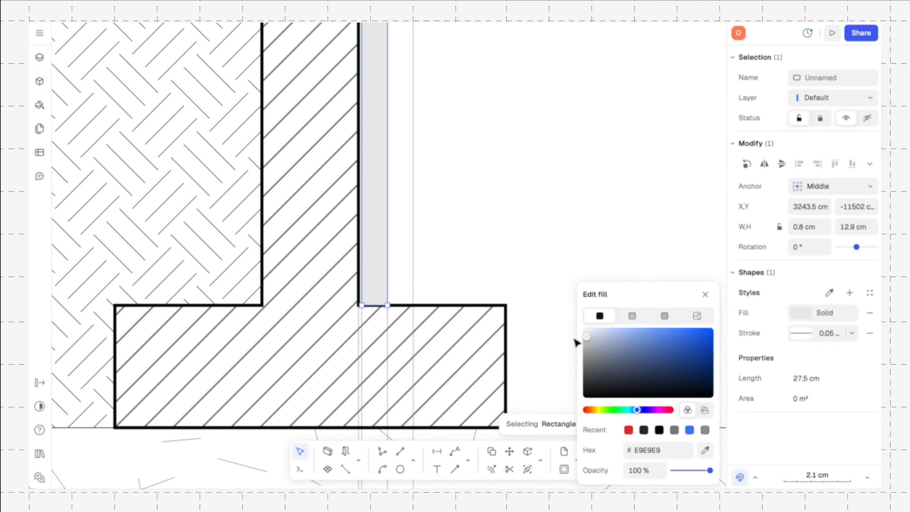
click(580, 259)
click(580, 259)
Step: Place a second, wider rectangle against the gray one, on the side away from the concrete wall
drag(381, 238, 424, 244)
click(435, 250)
click(401, 244)
Step: Delete both layer rectangles together with the two 0.8 cm offset guidelines
click(470, 247)
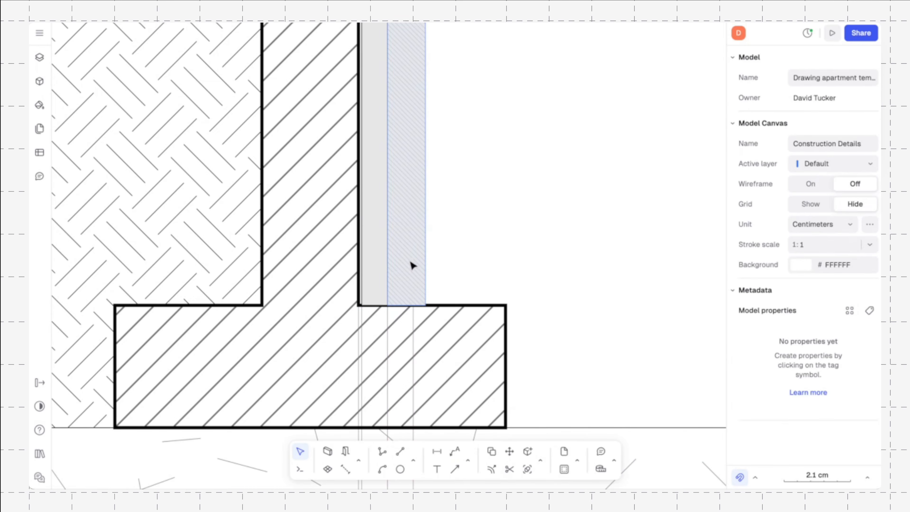
drag(462, 259, 378, 215)
key(Delete)
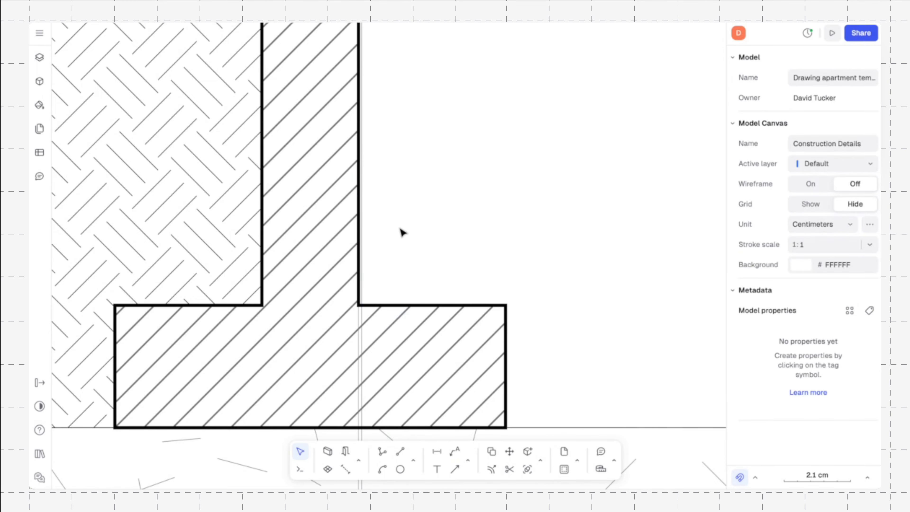
Step: Draw a 2 cm thick wall about 8.3 cm long straight up from the footing's top edge along the 0.1 cm guideline
click(327, 452)
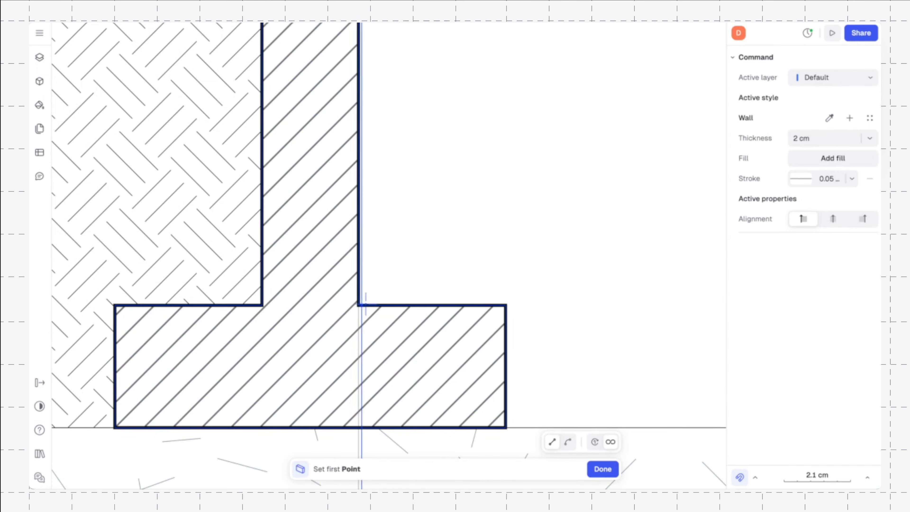
scroll(361, 306, up, 5)
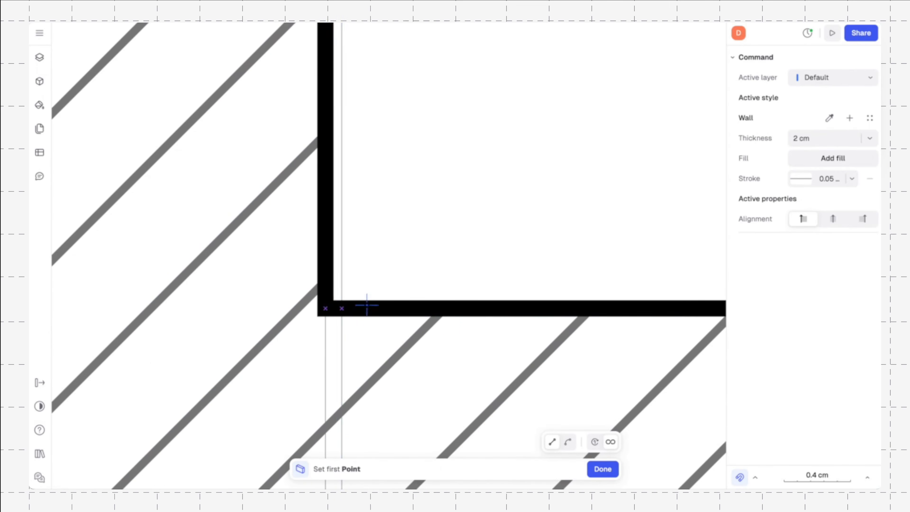
click(342, 308)
scroll(390, 238, up, 5)
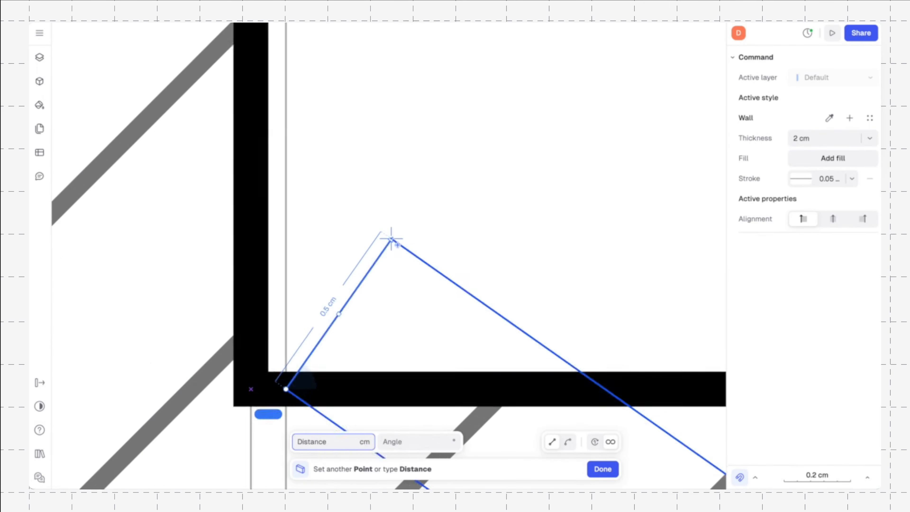
scroll(368, 259, down, 10)
scroll(369, 258, down, 3)
scroll(368, 257, up, 3)
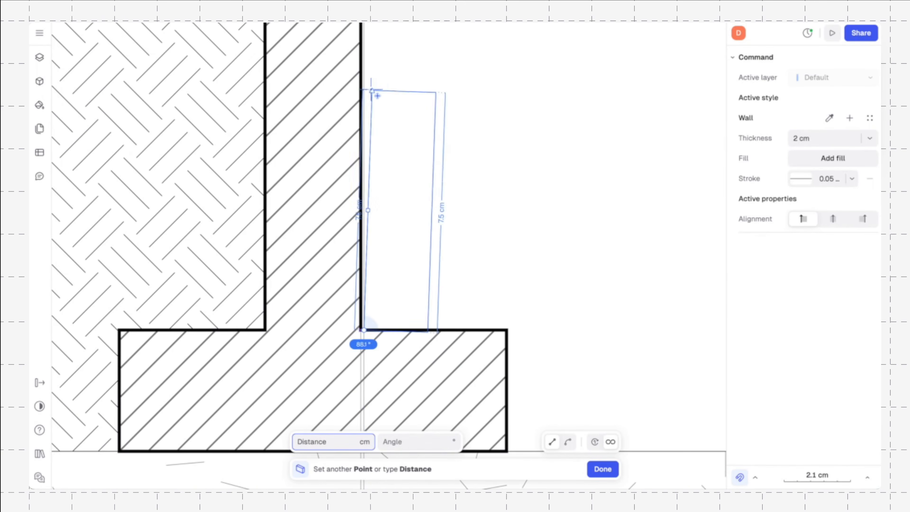
click(365, 65)
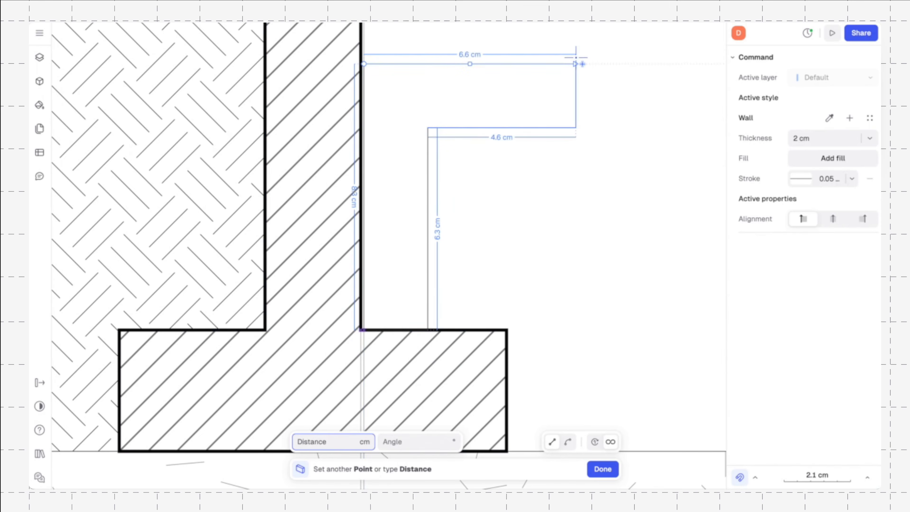
key(Escape)
click(523, 142)
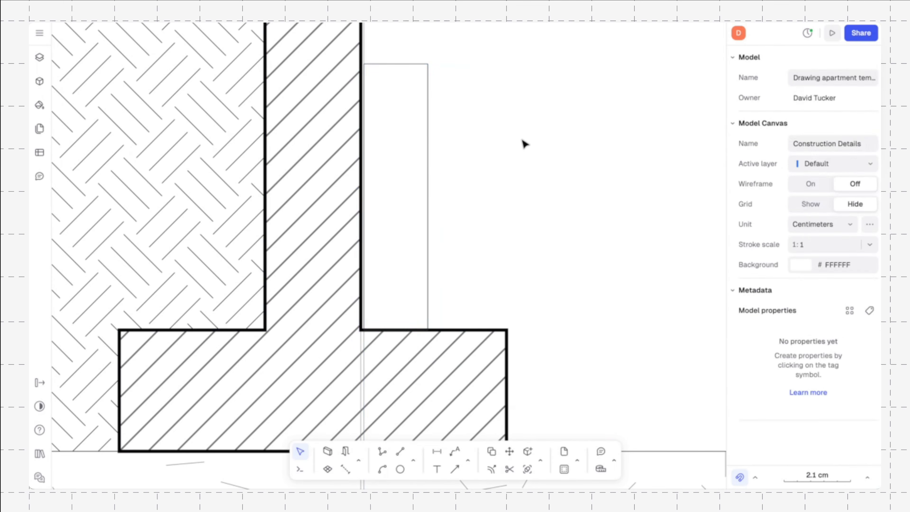
Step: Set the thin wall beside the concrete wall to a thickness of 0.8 cm and add a fill to it
scroll(522, 143, down, 5)
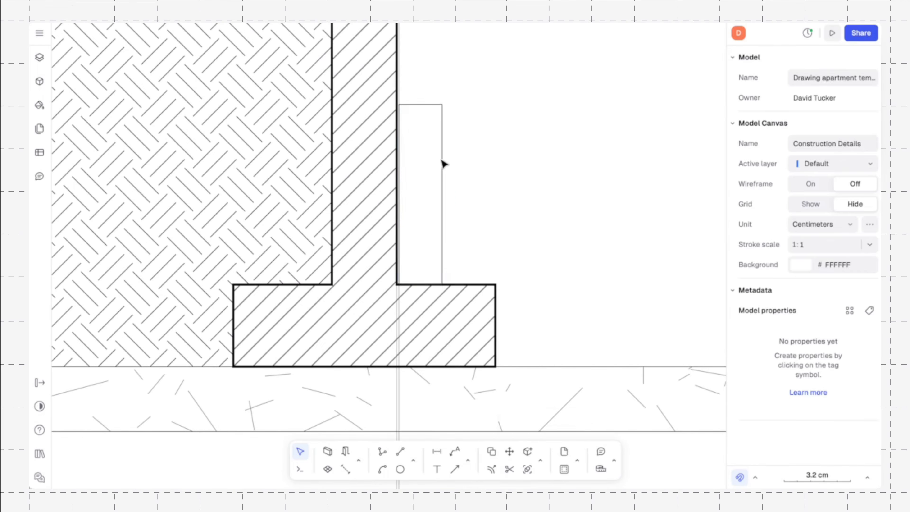
click(442, 163)
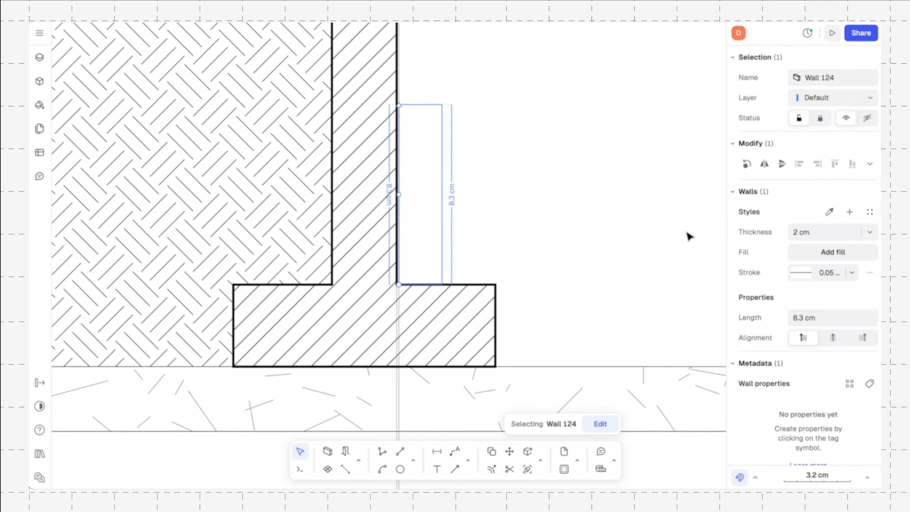
click(823, 233)
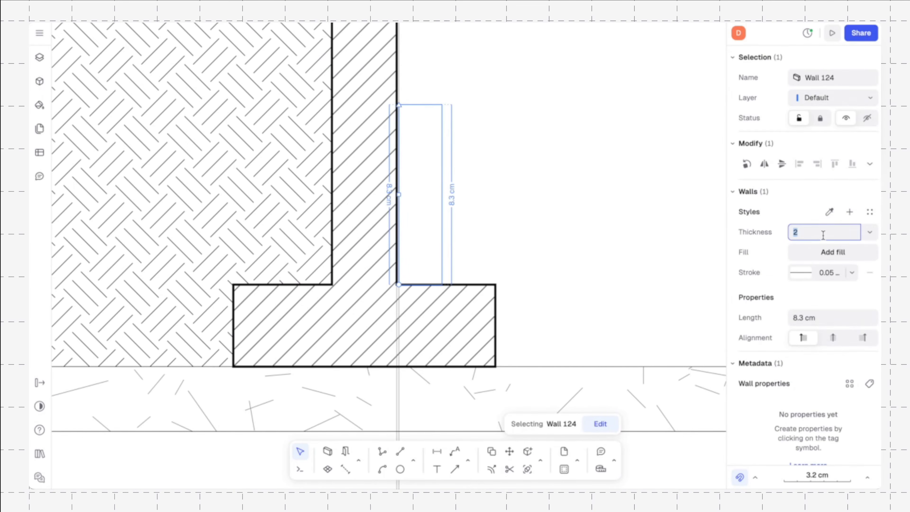
key(BackSpace)
key(Return)
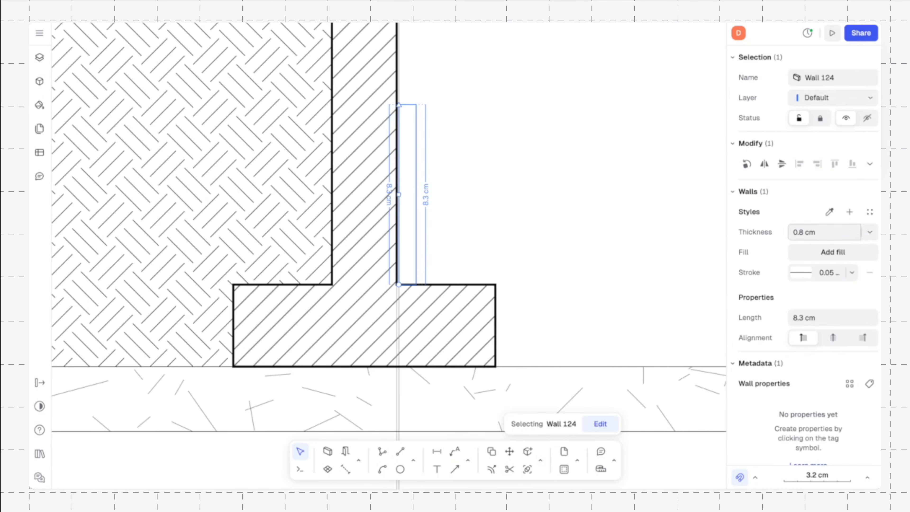
click(812, 251)
drag(588, 296, 584, 298)
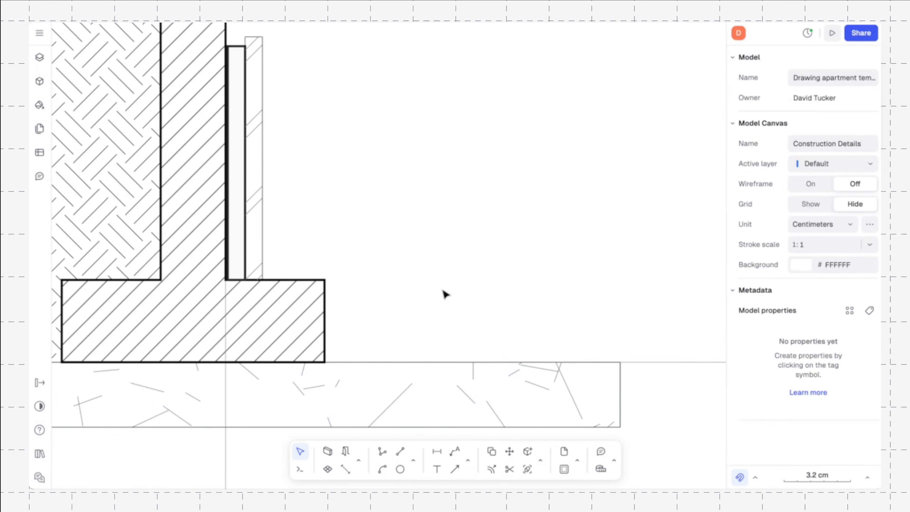
Step: Draw a rectangle about 15.3 by 5.5 cm on the stone base layer, overlapping the footing's outer end
click(414, 461)
click(431, 416)
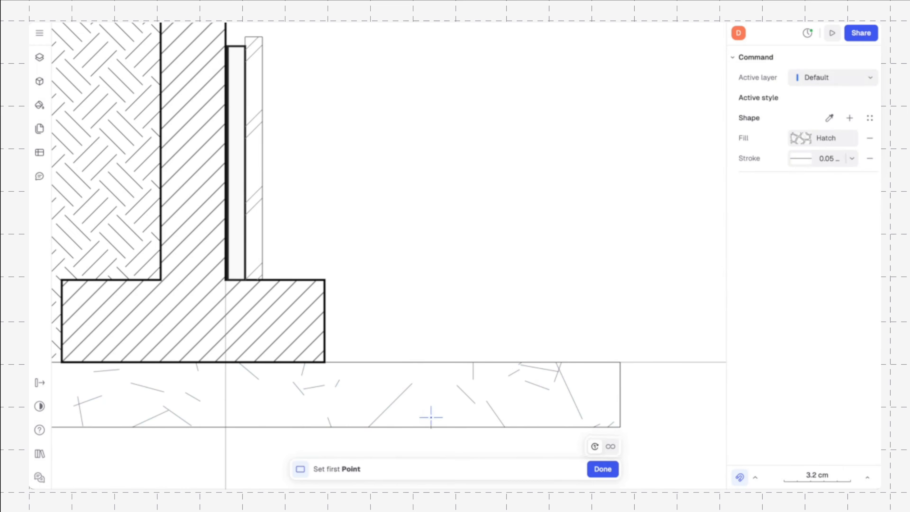
click(305, 243)
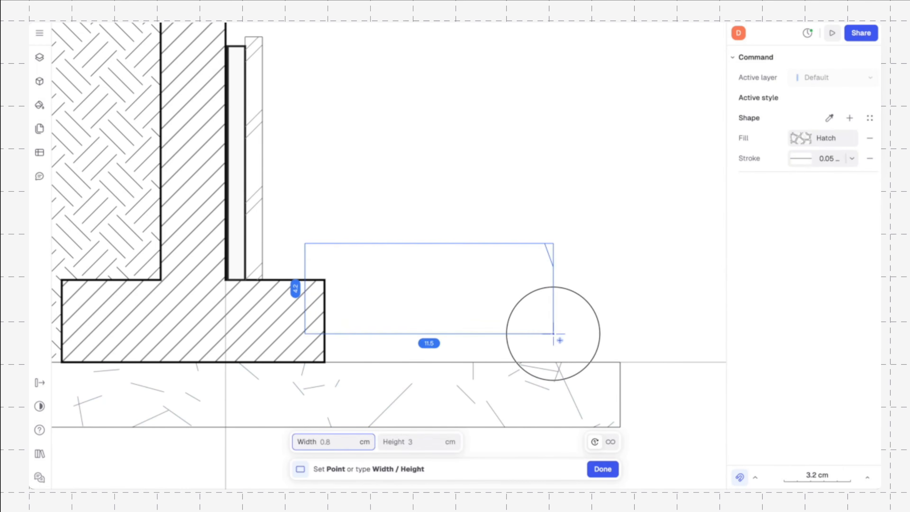
click(641, 367)
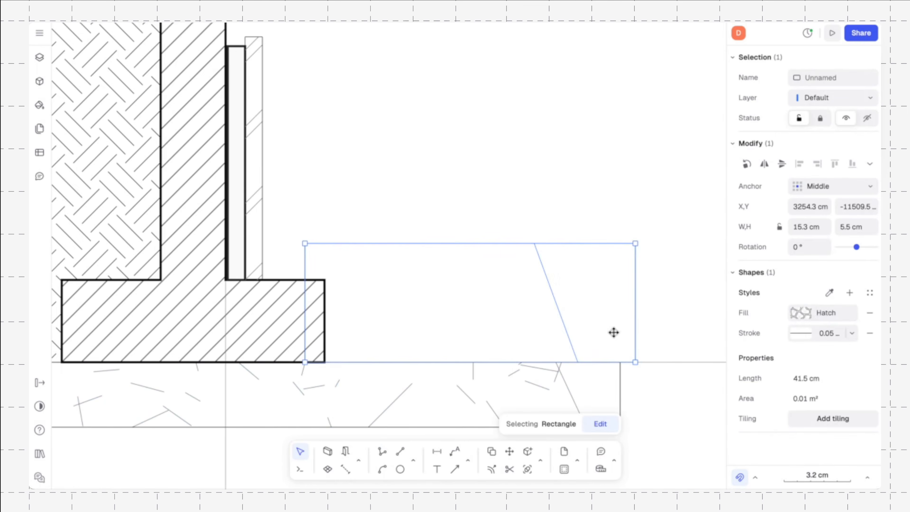
Step: Change the new rectangle's hatch pattern to Square 300x300 at a scale of 0.1
click(801, 313)
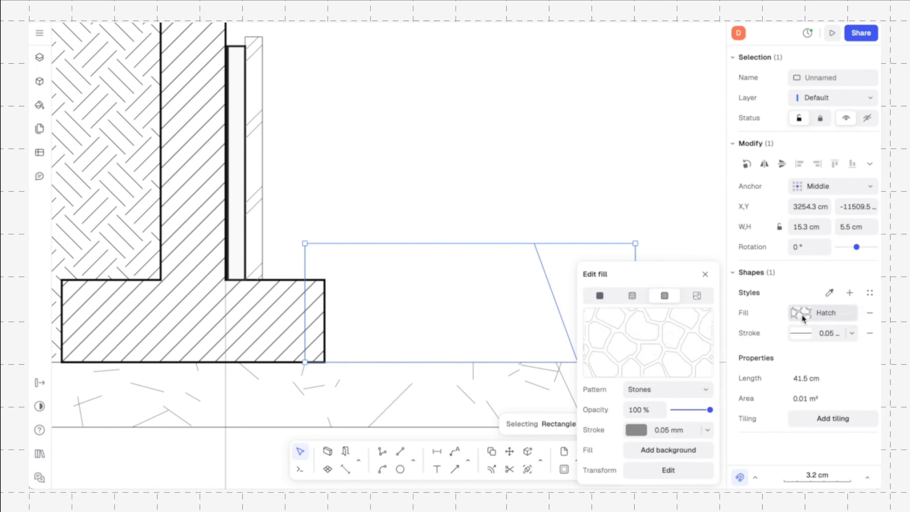
click(665, 390)
click(667, 468)
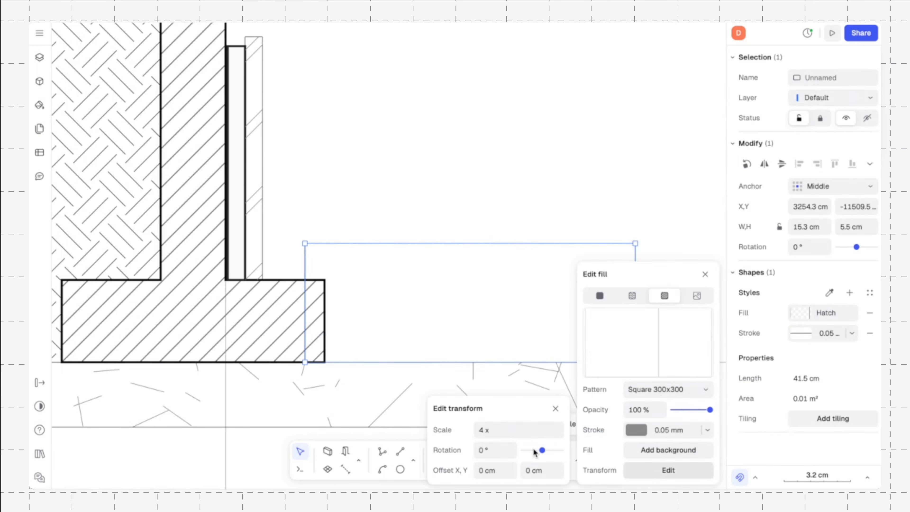
click(514, 431)
text(0.1)
key(Return)
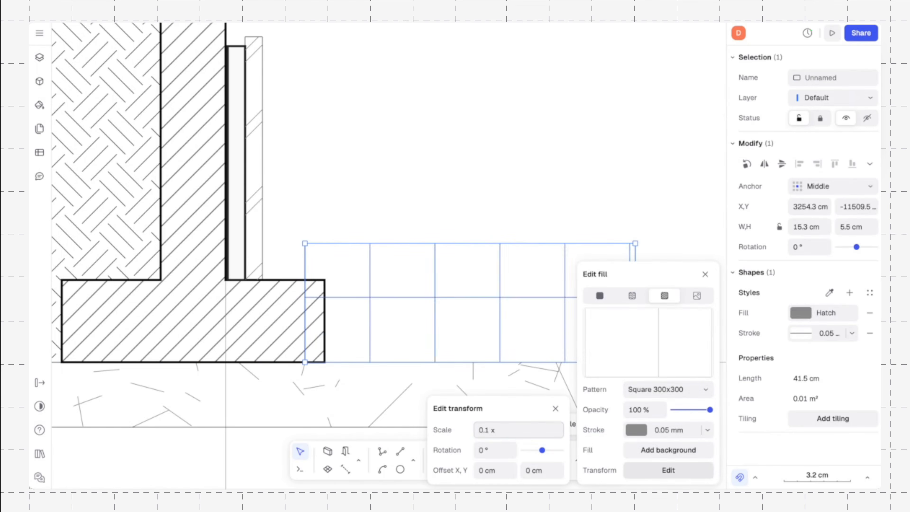
Step: Set the square hatch's scale to 0.05 and close the fill settings
click(514, 432)
click(516, 430)
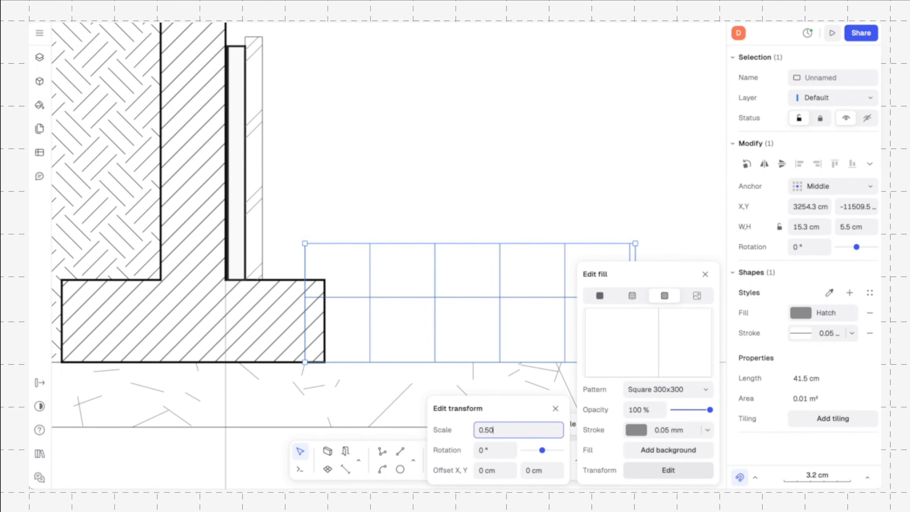
key(Left)
key(BackSpace)
text(5)
key(Return)
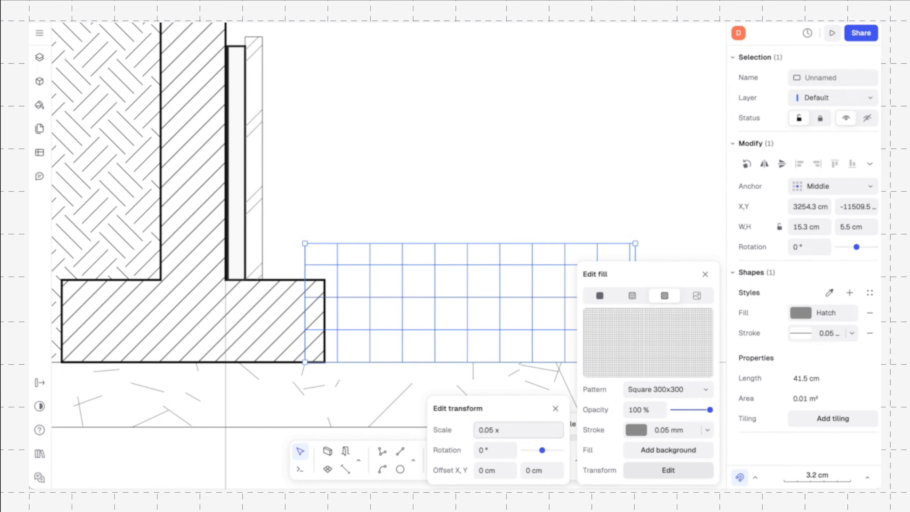
click(559, 238)
Step: Align the square-hatched rectangle's outer end with the stone base layer, and reshape its lower inner corner to step around the footing
click(445, 270)
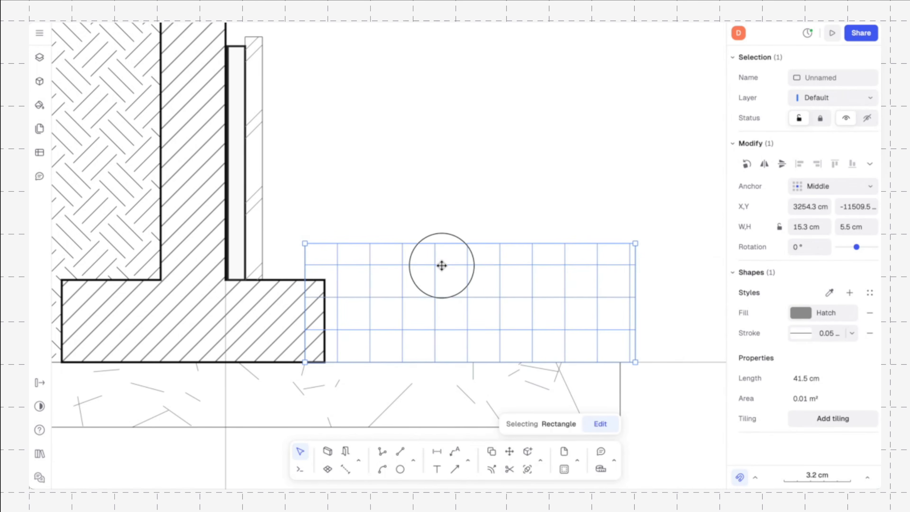
drag(442, 266, 427, 266)
double_click(427, 265)
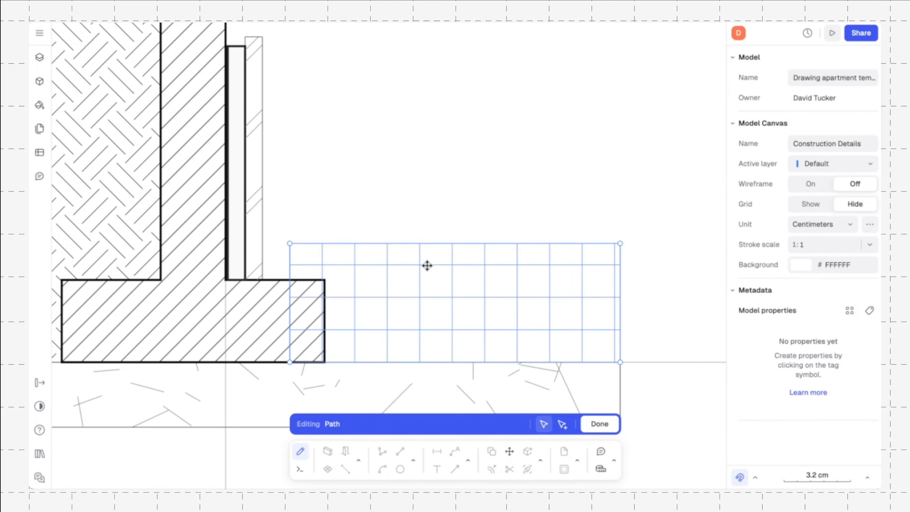
click(563, 423)
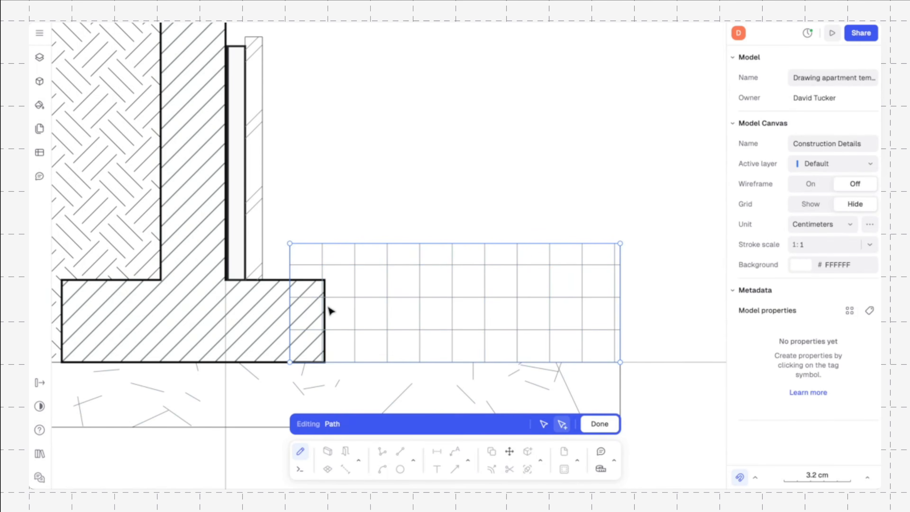
click(295, 286)
click(545, 424)
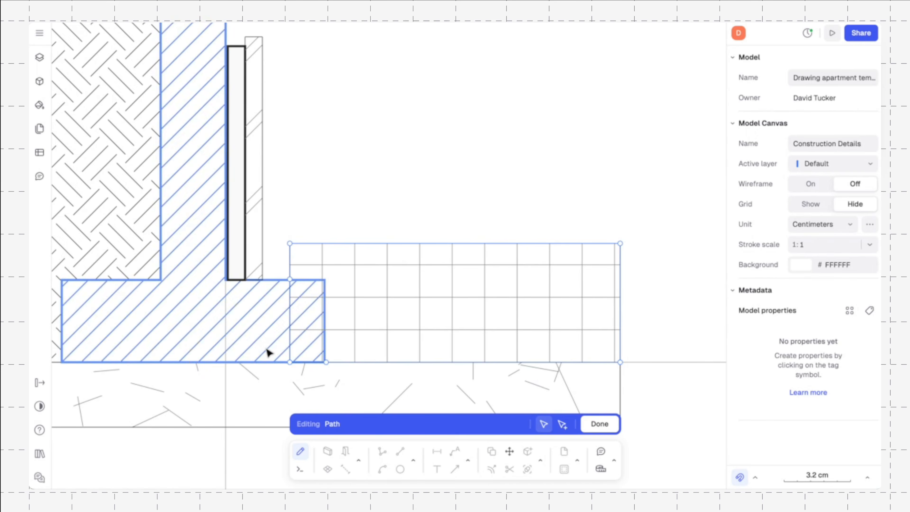
drag(290, 363, 325, 281)
key(Escape)
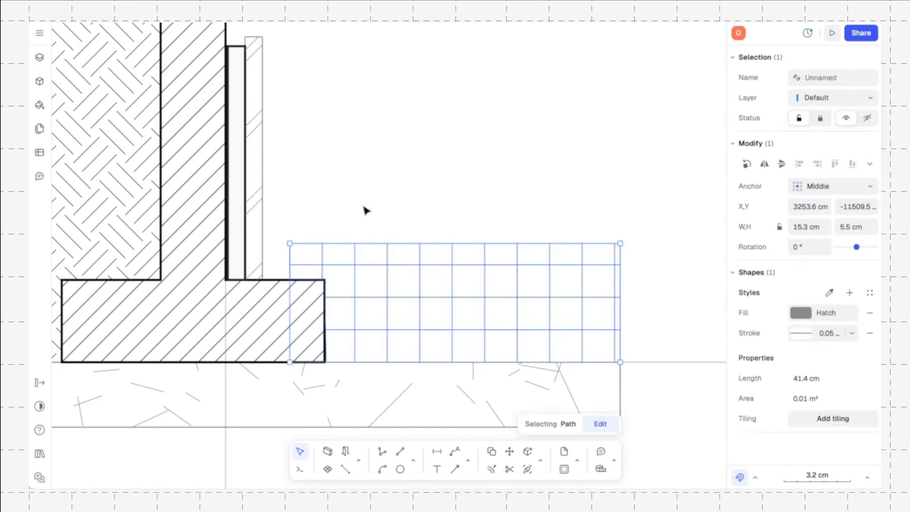
key(Escape)
Step: Place a rectangle about 15.7 by 1.3 cm on top of the square-hatched layer and another about 0.9 cm high above it
click(413, 461)
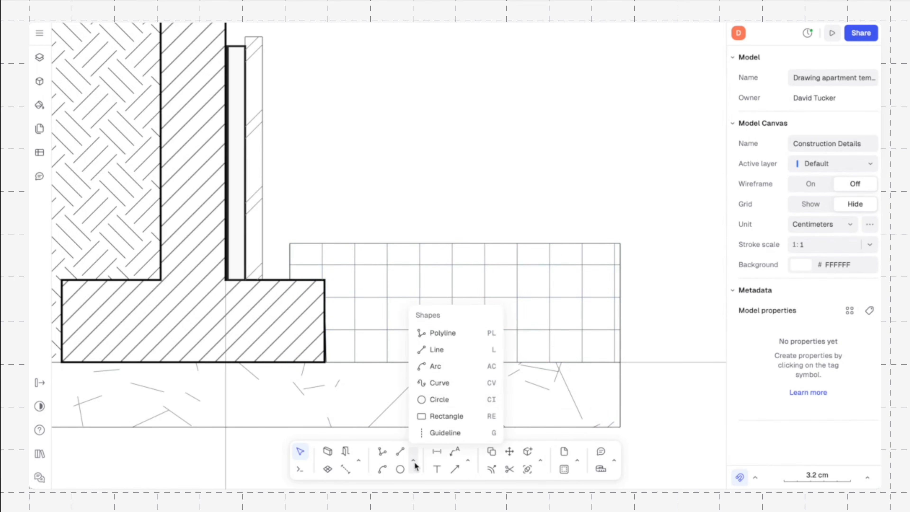
click(443, 417)
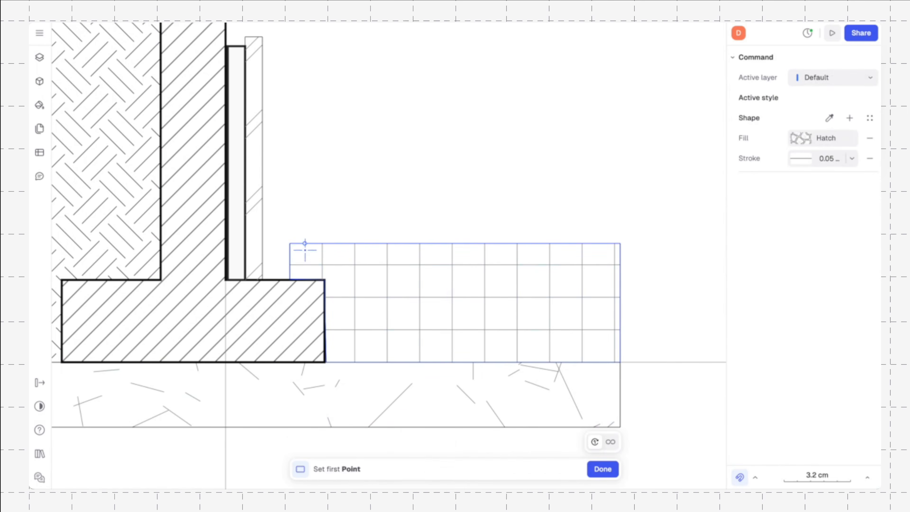
click(290, 243)
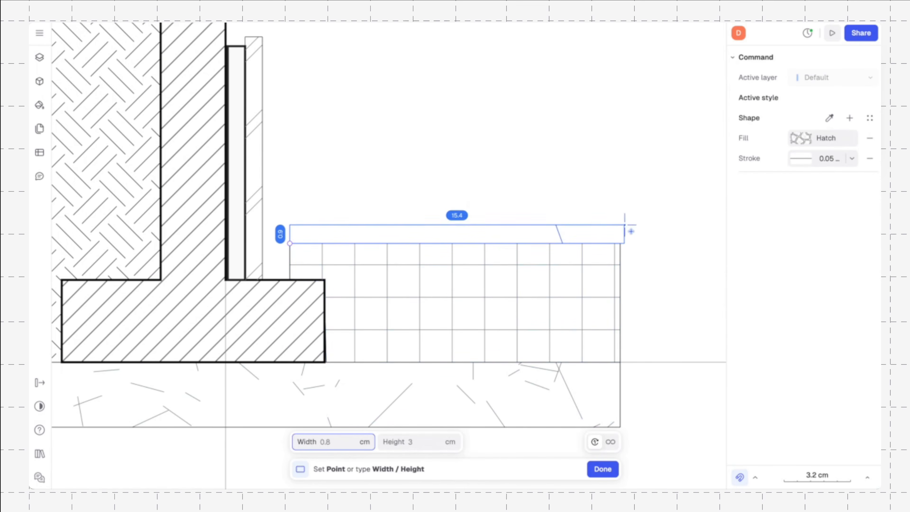
click(629, 214)
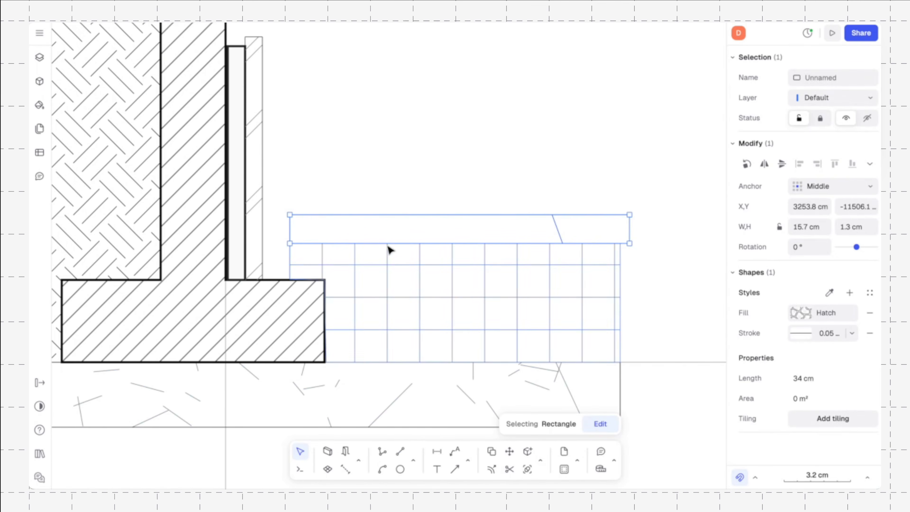
drag(394, 237, 392, 195)
click(315, 183)
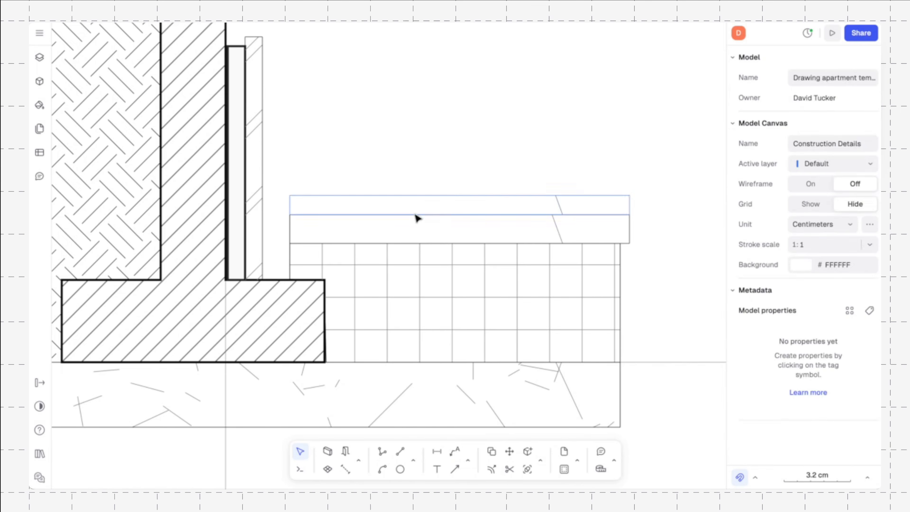
Step: Change the 1.3 cm high rectangle's hatch to Wood Pattern 3 at a scale of 0.05
click(451, 230)
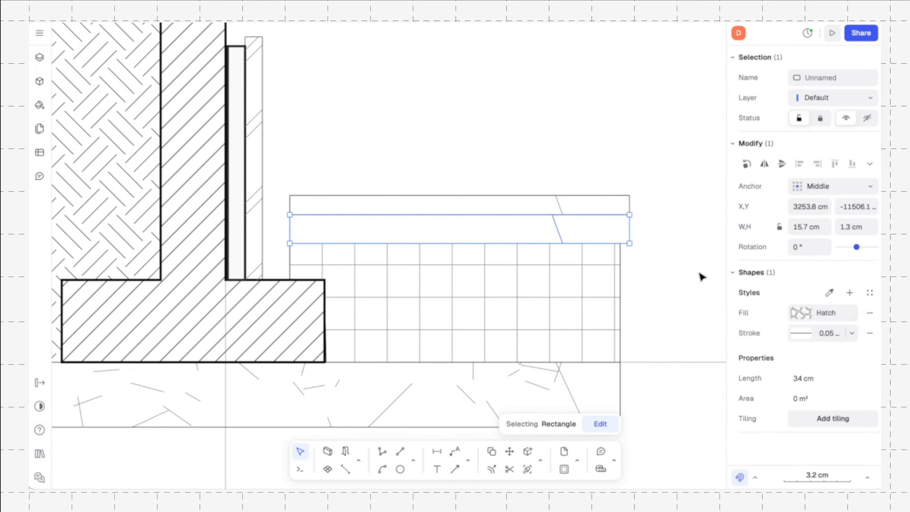
click(802, 315)
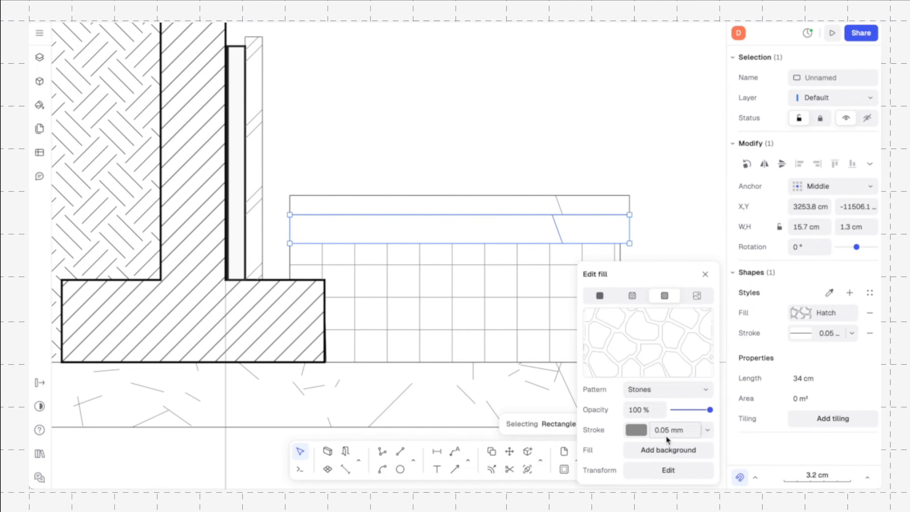
click(662, 389)
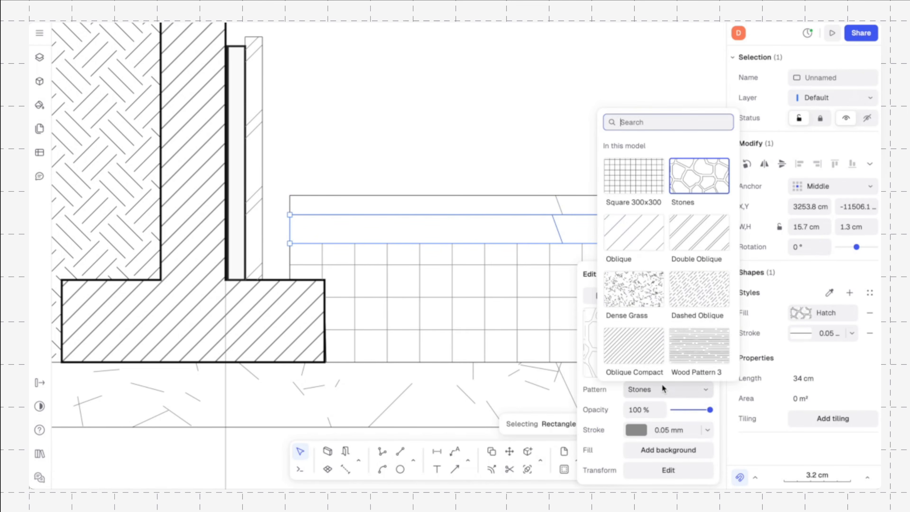
click(686, 348)
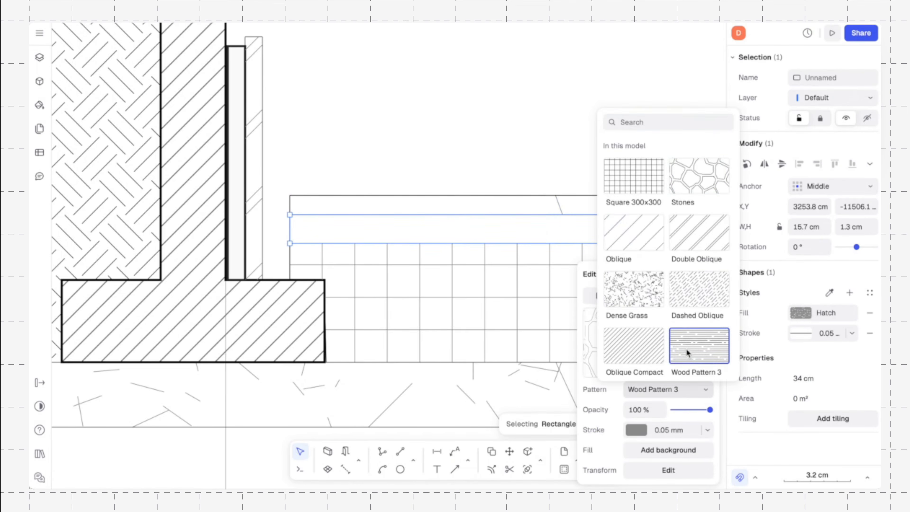
click(679, 471)
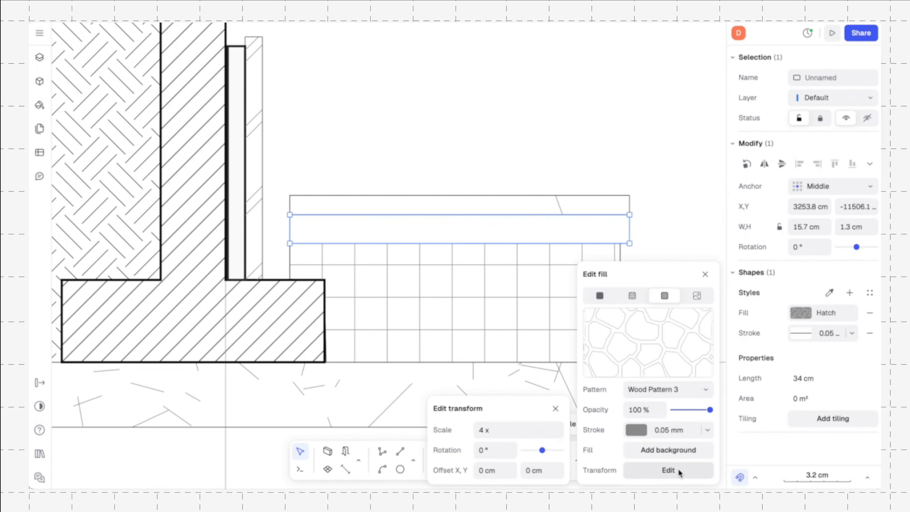
click(509, 429)
text(0.05)
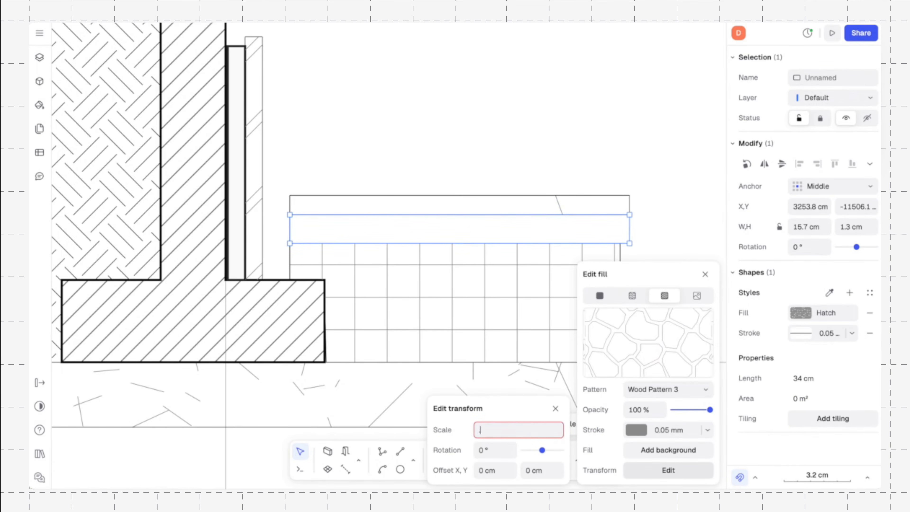
key(Return)
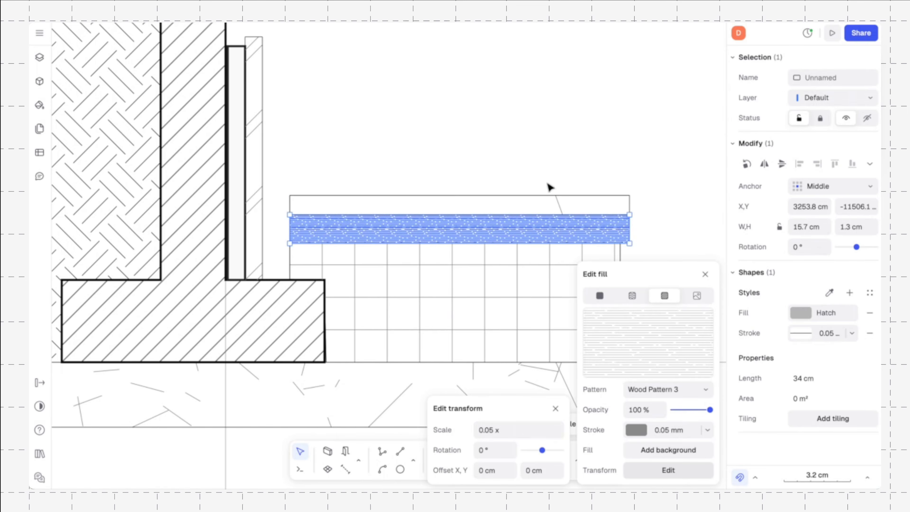
click(587, 158)
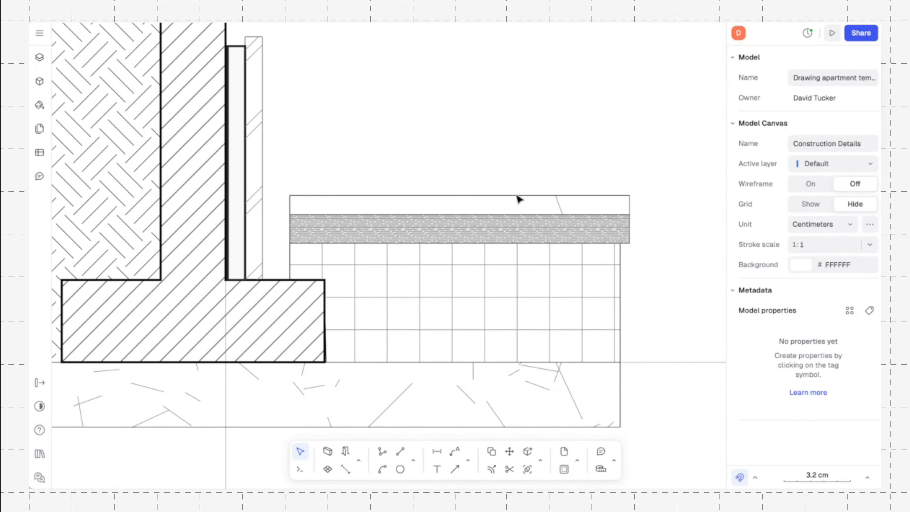
Step: Replace the topmost rectangle's hatch with a solid, very light gray fill, F8F8F8
click(519, 203)
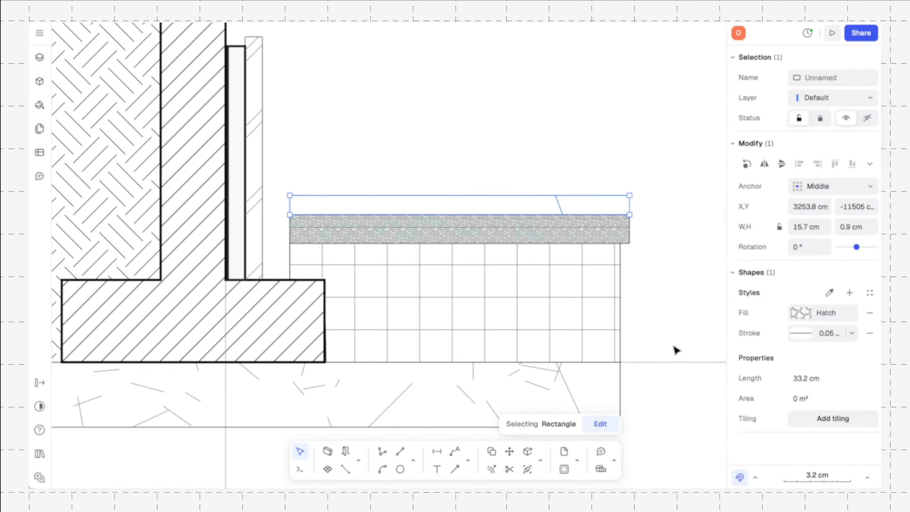
click(800, 313)
click(601, 296)
drag(601, 346, 581, 334)
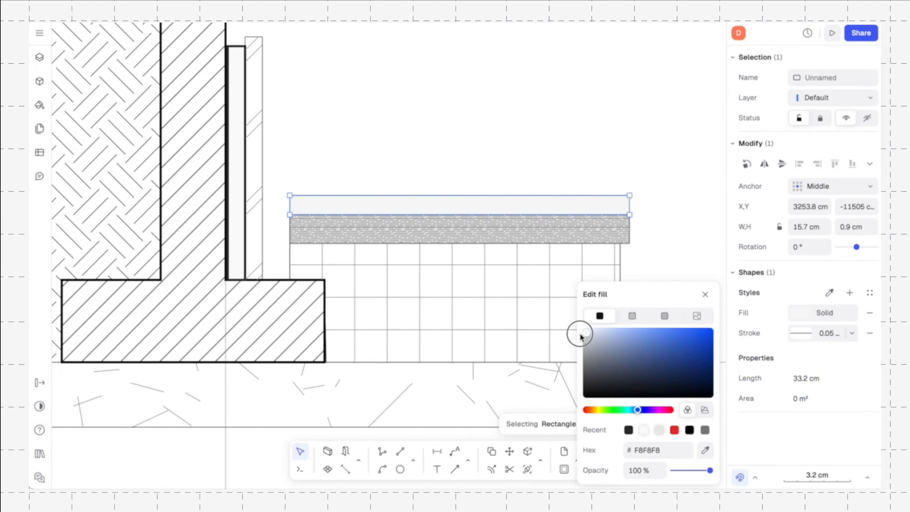
click(706, 295)
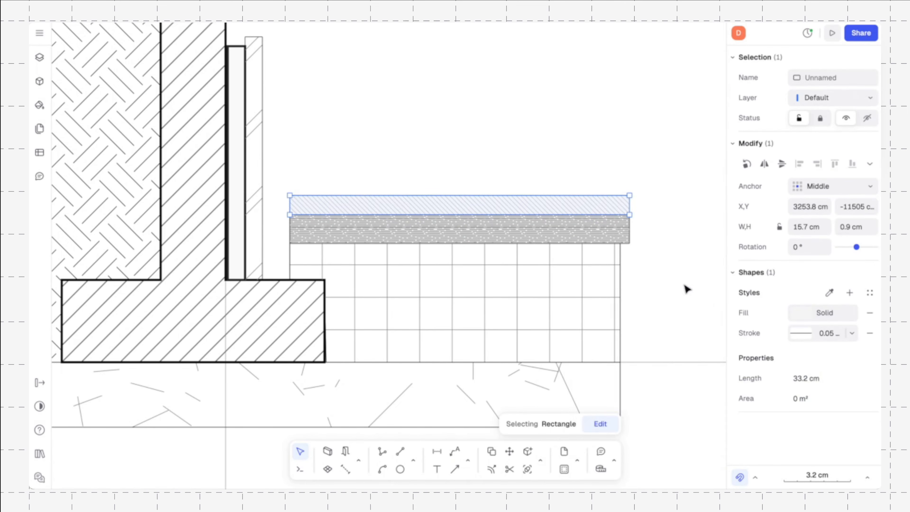
ctrl+scroll(652, 269, up, 2)
scroll(651, 268, down, 1)
scroll(651, 268, left, 1)
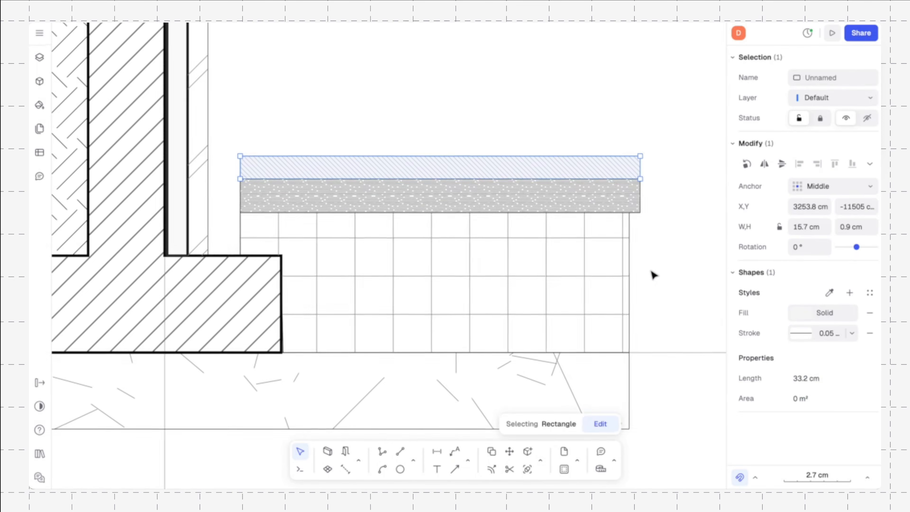
Step: Extend the inner ends of the light gray and wood-patterned rectangles to meet the face of the outermost thin wall layer
key(Escape)
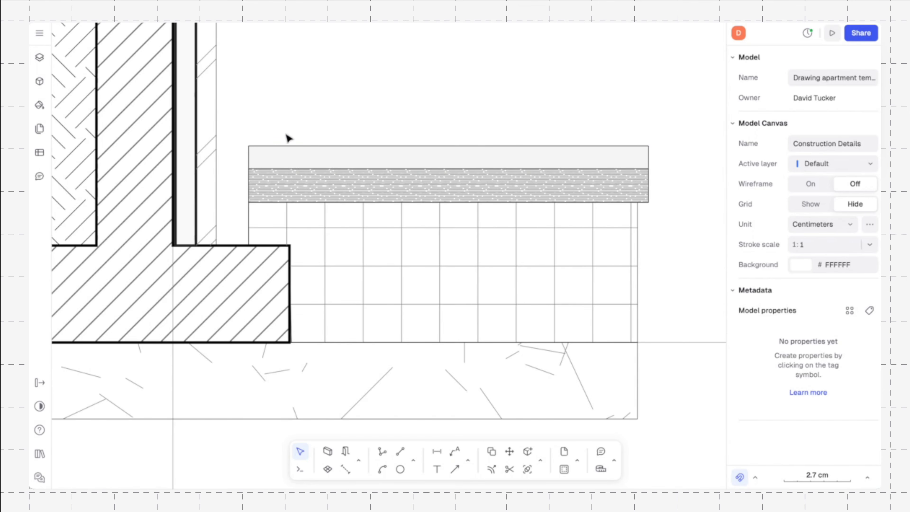
click(271, 160)
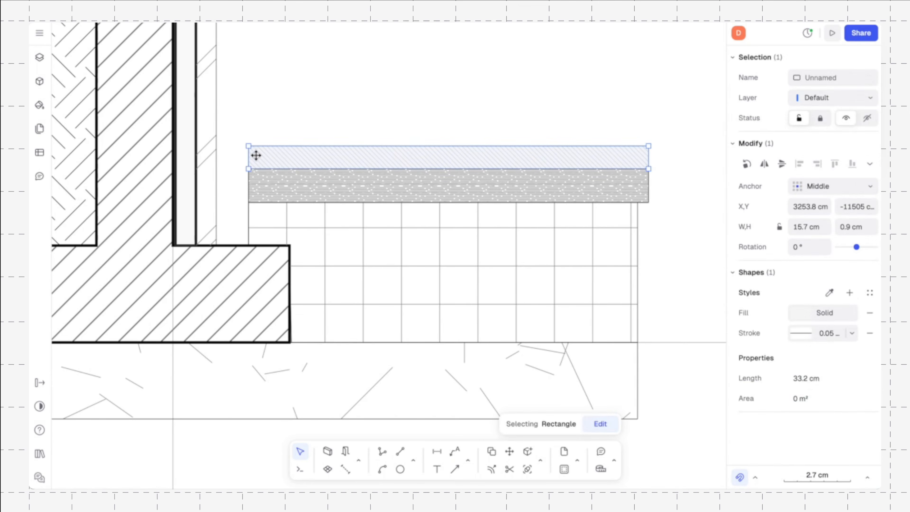
drag(247, 156, 218, 155)
click(265, 194)
drag(253, 186, 217, 186)
Step: Extend the square-hatched path's inner edge above the footing to meet the same wall face, and finish editing the path
double_click(272, 230)
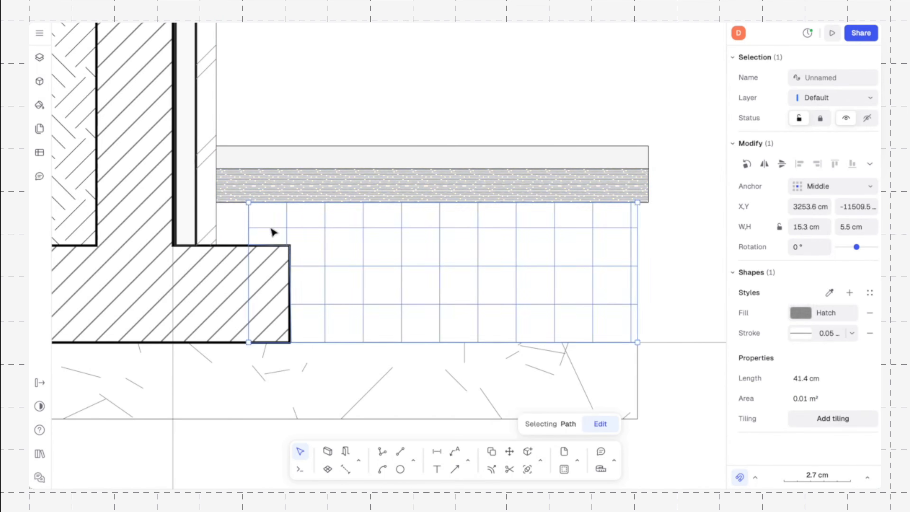
drag(249, 220, 222, 224)
scroll(544, 89, down, 3)
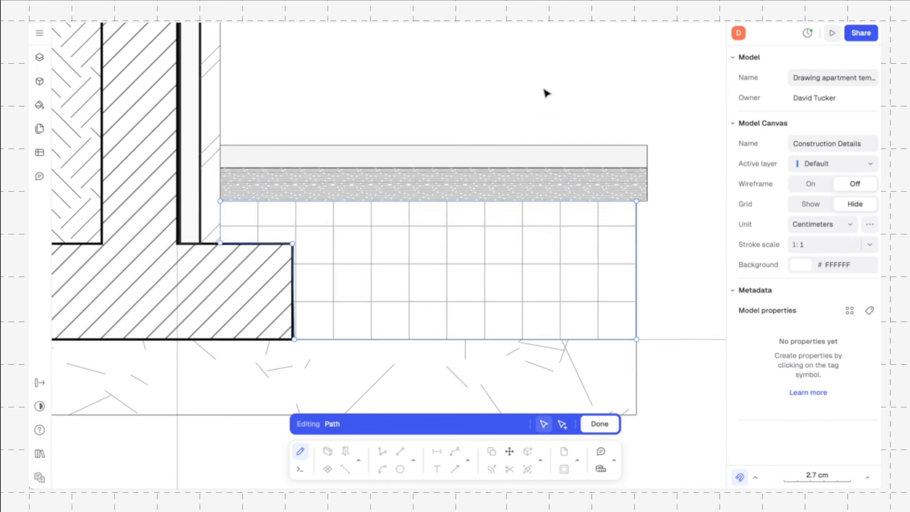
click(615, 423)
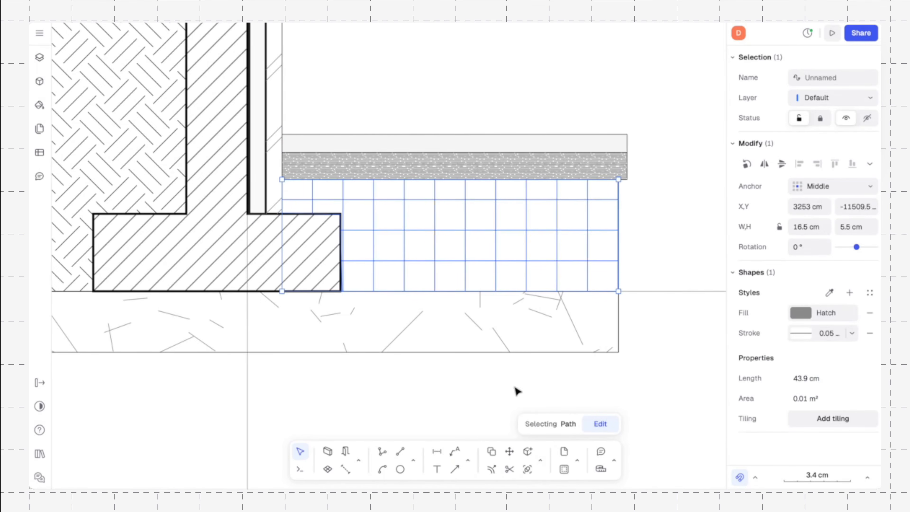
Step: Place a copy of the vertical guideline across the floor build-up at about X 3256.4 cm
click(249, 380)
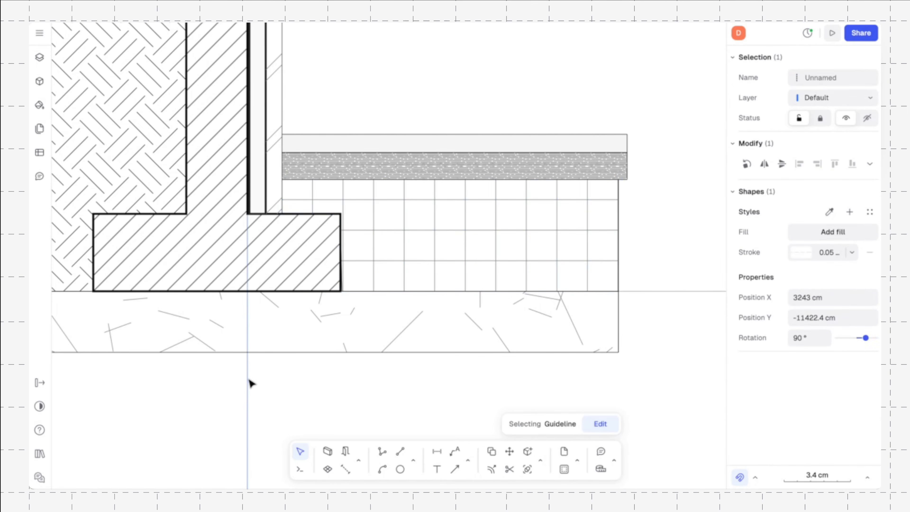
drag(249, 380, 521, 382)
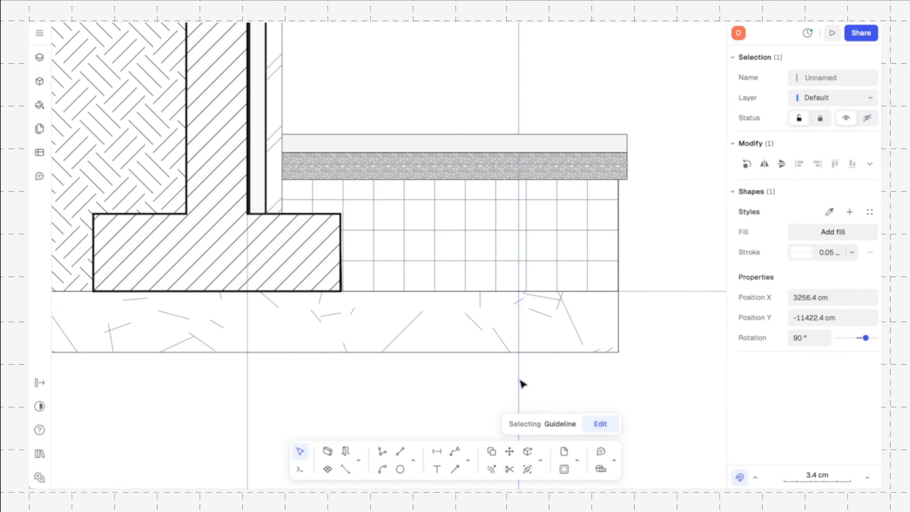
key(Escape)
Step: Trim the outer ends of the stone base, square-hatched, wood-patterned and light gray layers back to the copied guideline
click(541, 461)
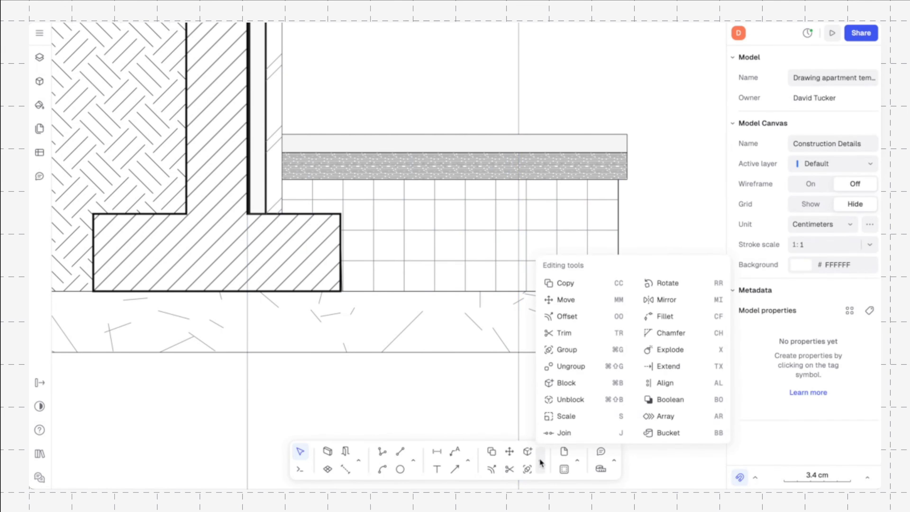
click(573, 334)
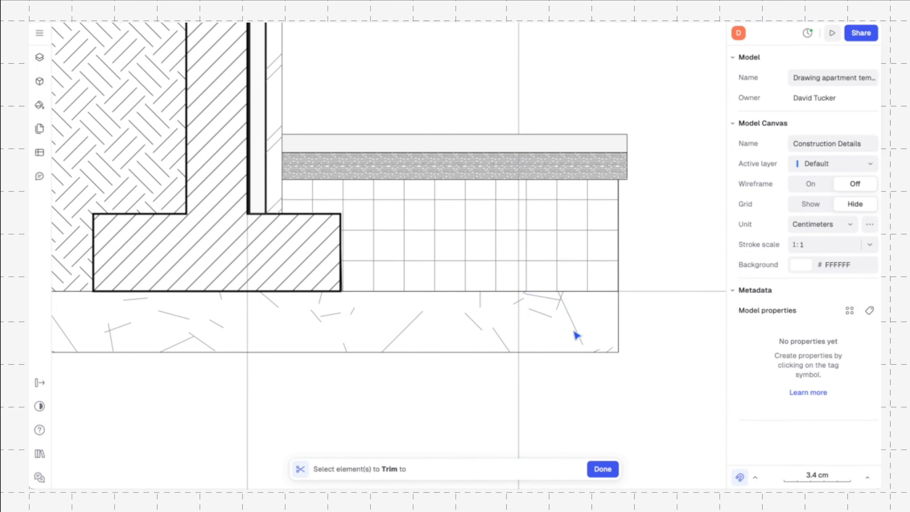
click(521, 378)
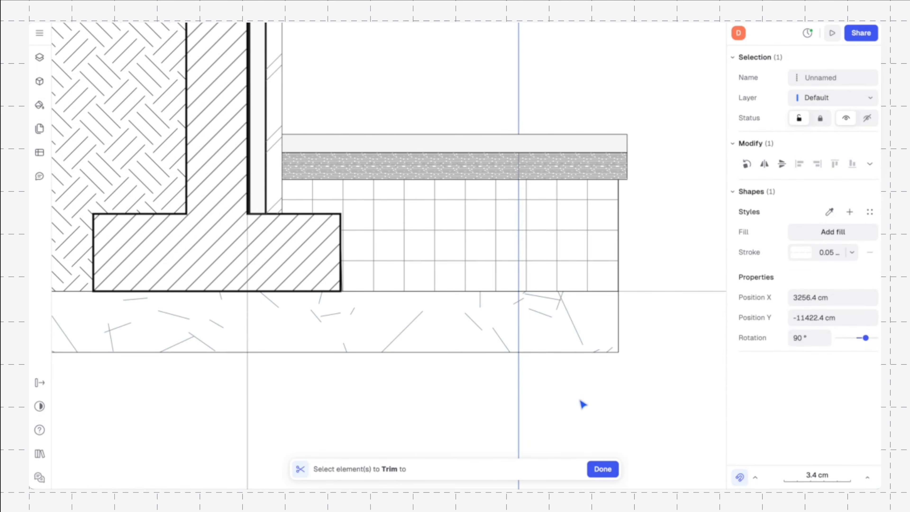
click(602, 469)
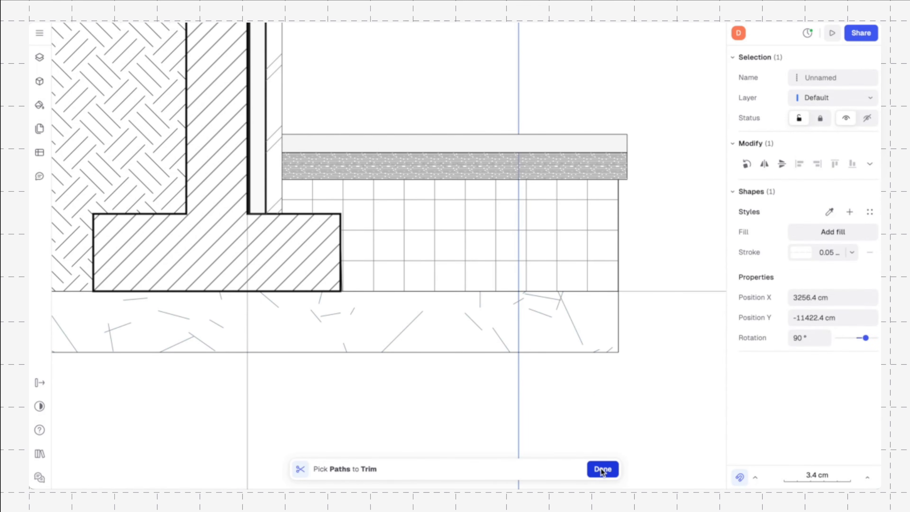
click(591, 337)
click(591, 276)
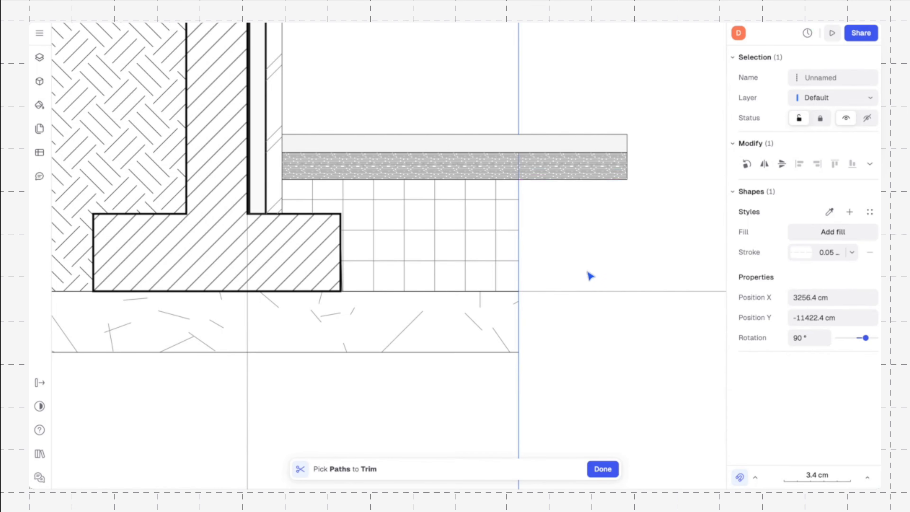
click(593, 178)
click(593, 151)
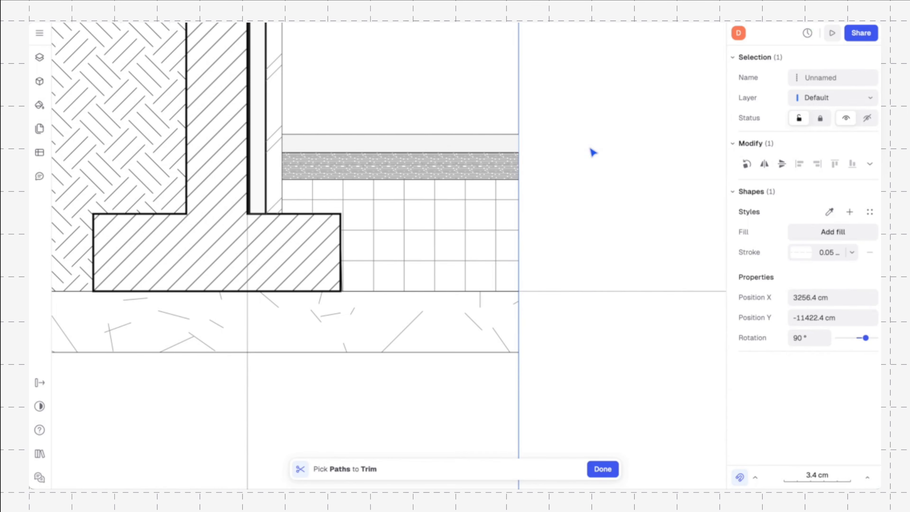
click(602, 469)
Step: Delete the vertical guideline at the trimmed ends of the floor layers
click(588, 388)
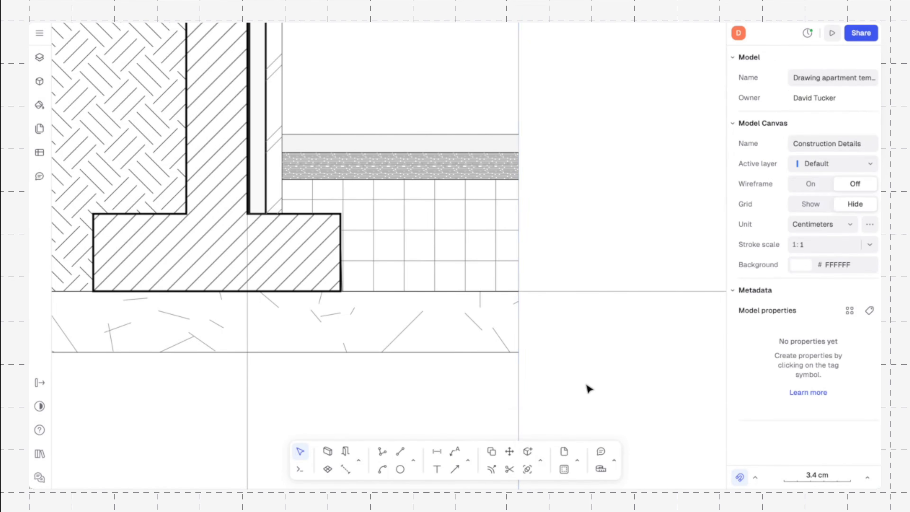
click(520, 376)
key(Delete)
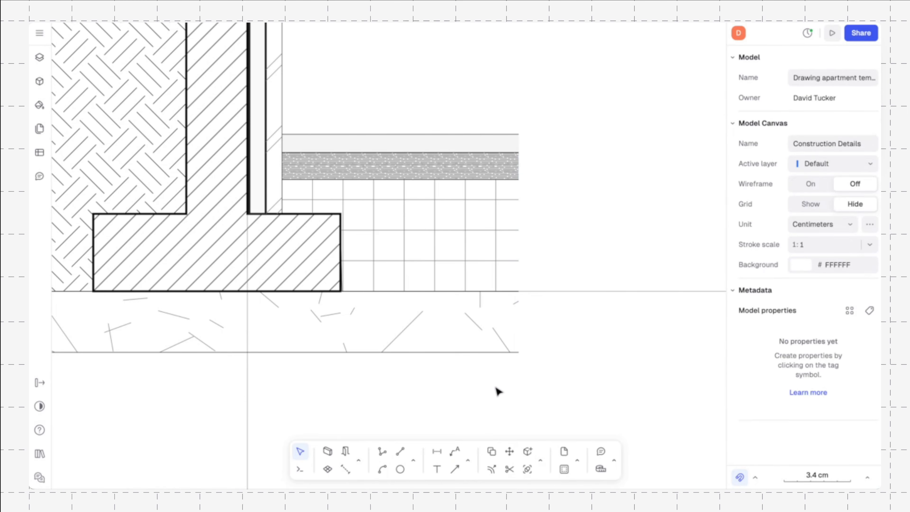
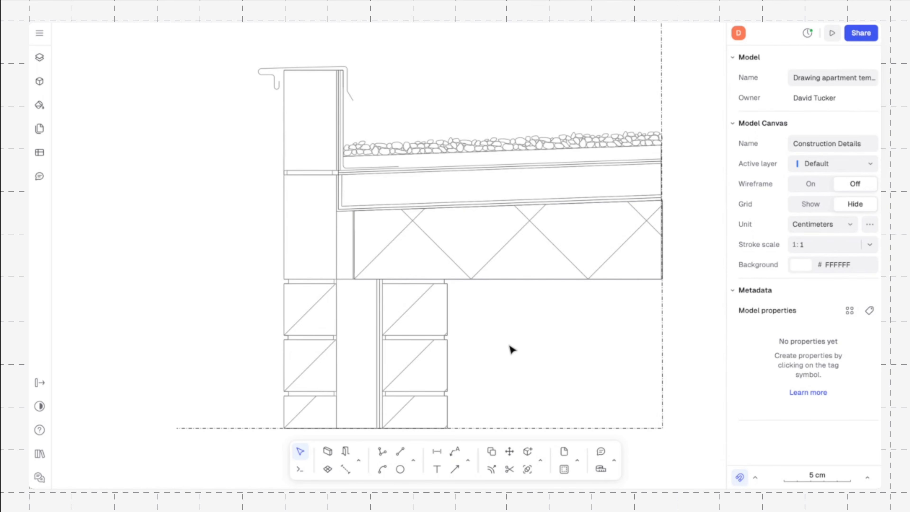
scroll(372, 178, up, 5)
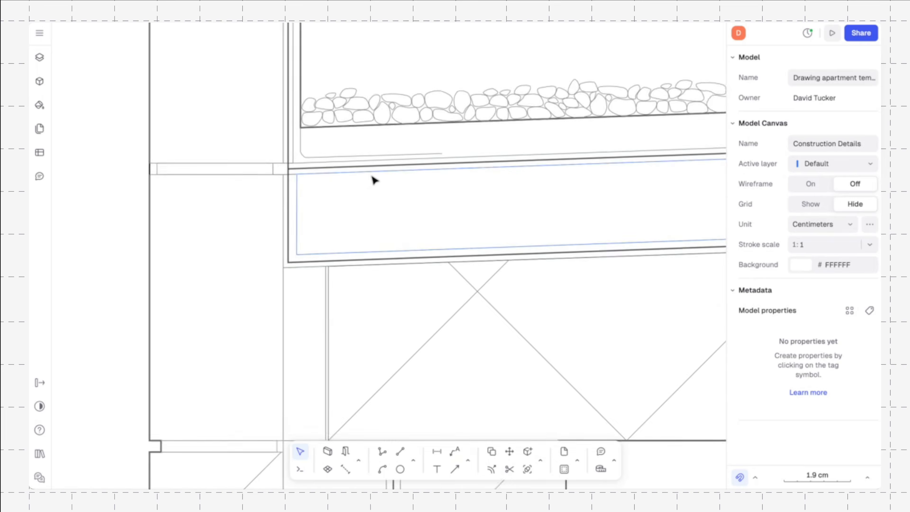
scroll(373, 178, up, 5)
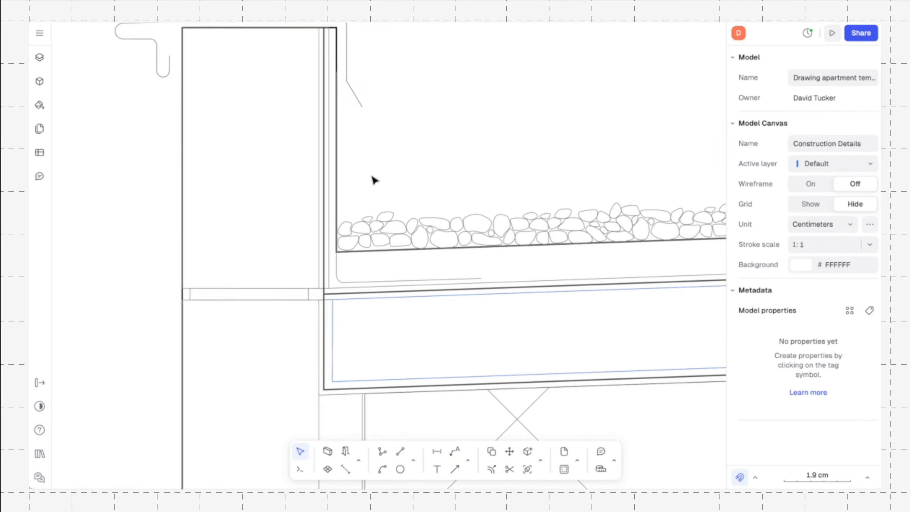
click(358, 102)
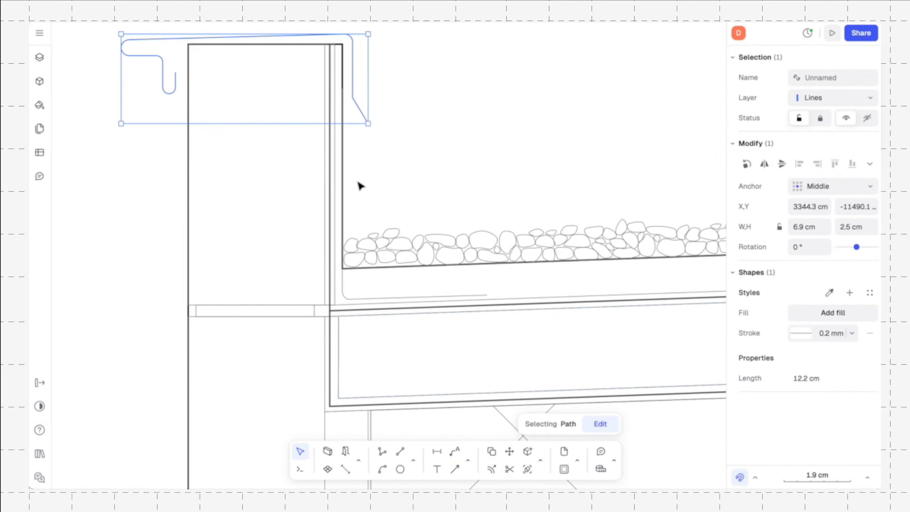
click(349, 301)
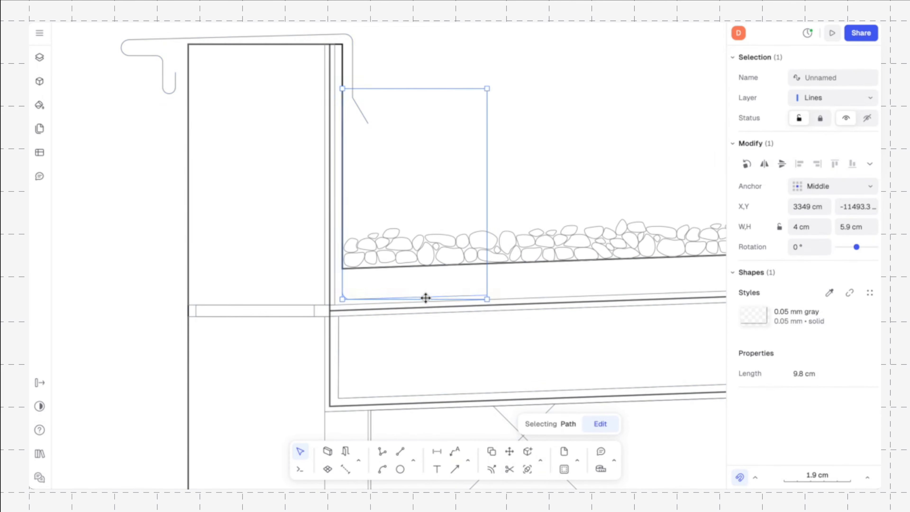
click(587, 171)
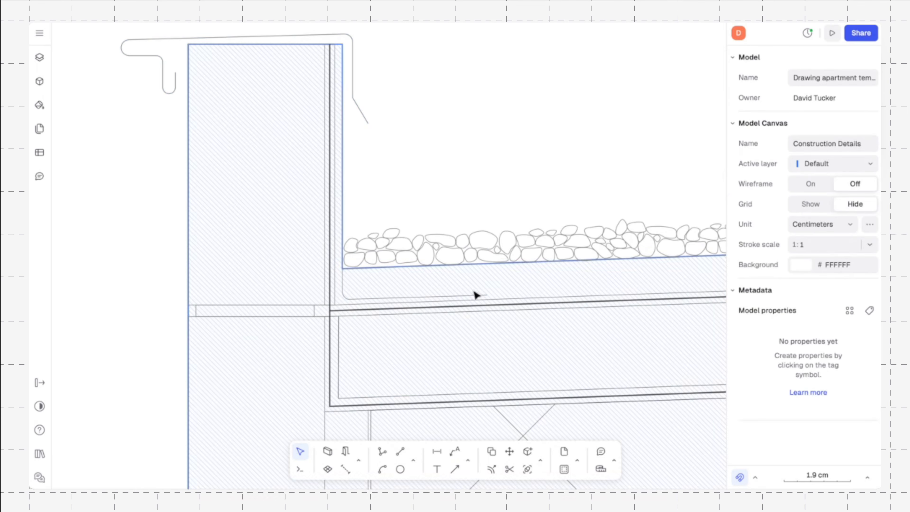
double_click(473, 300)
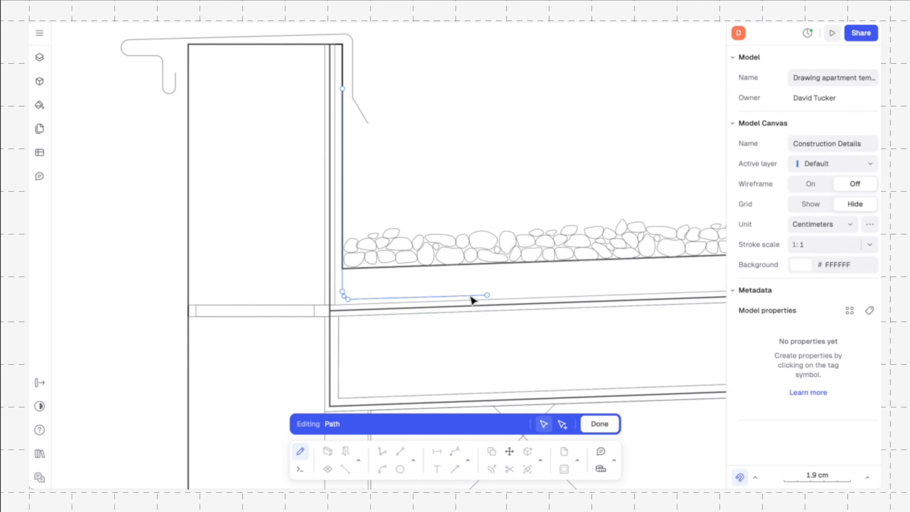
drag(486, 296, 483, 283)
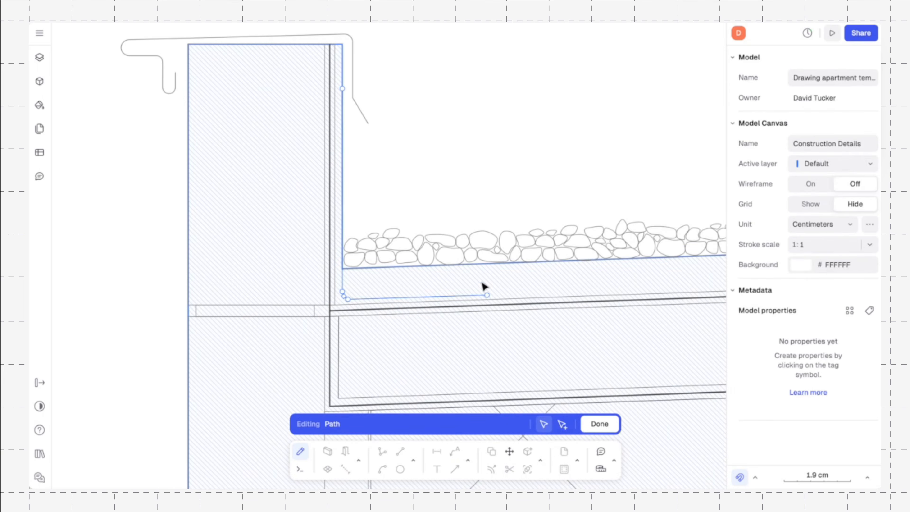
key(Escape)
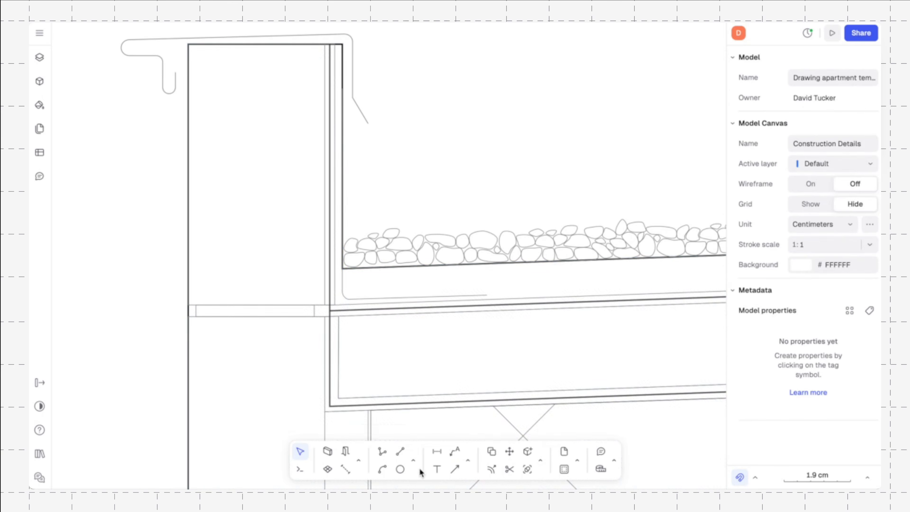
Step: Draw an open, bent polyline outline about 4.4 cm wide and 0.8 cm high beneath the gravel layer, both ends meeting the layer line below
click(382, 452)
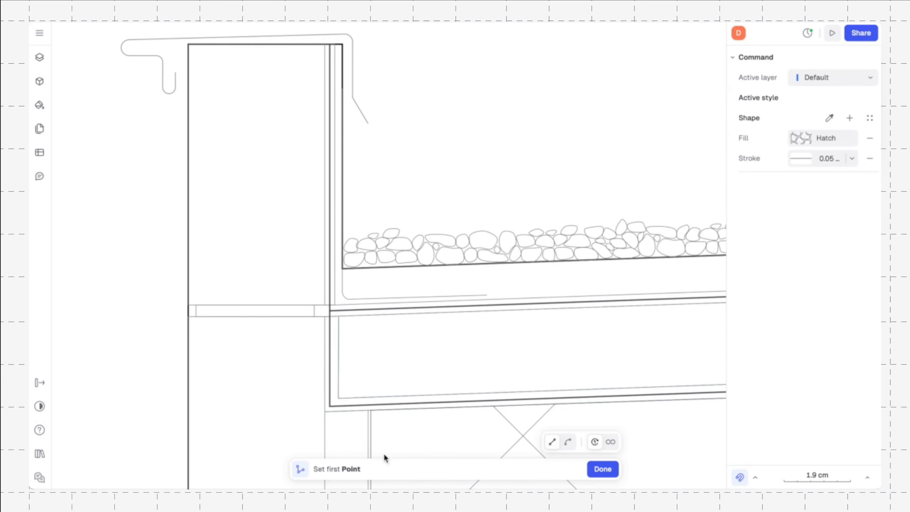
click(508, 298)
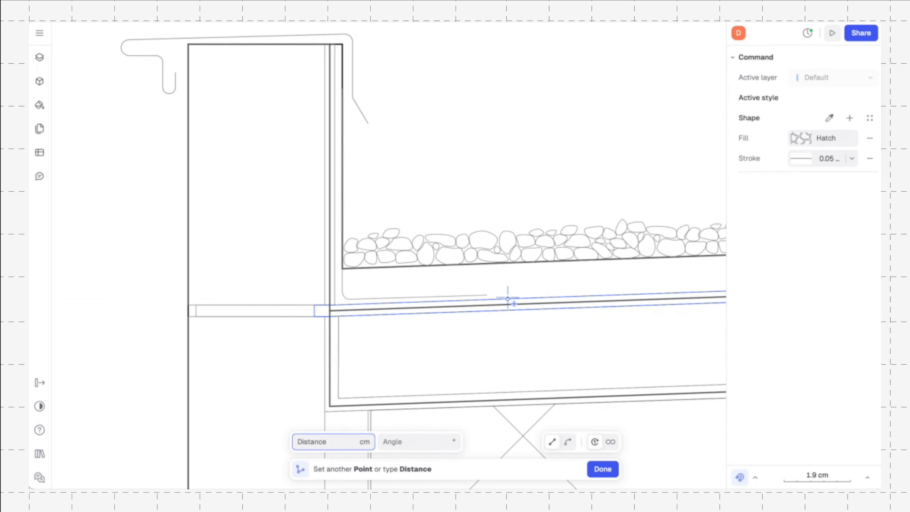
click(491, 283)
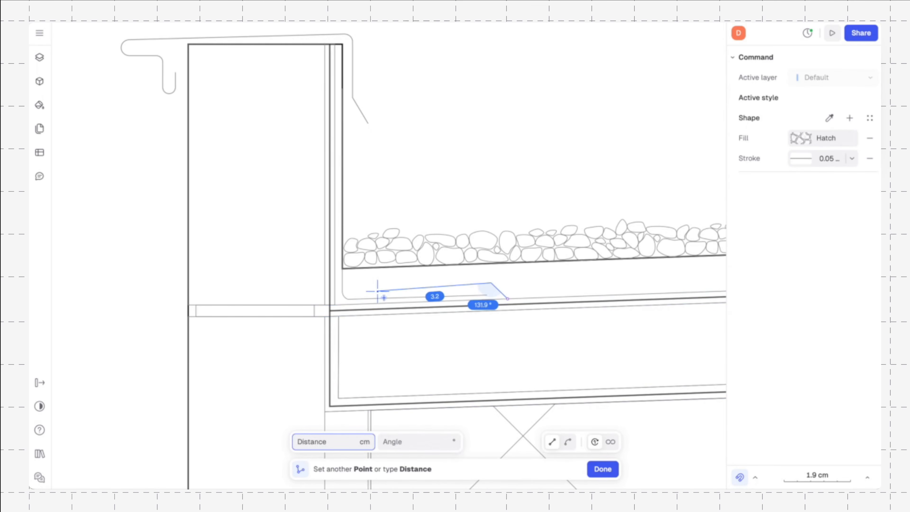
click(371, 288)
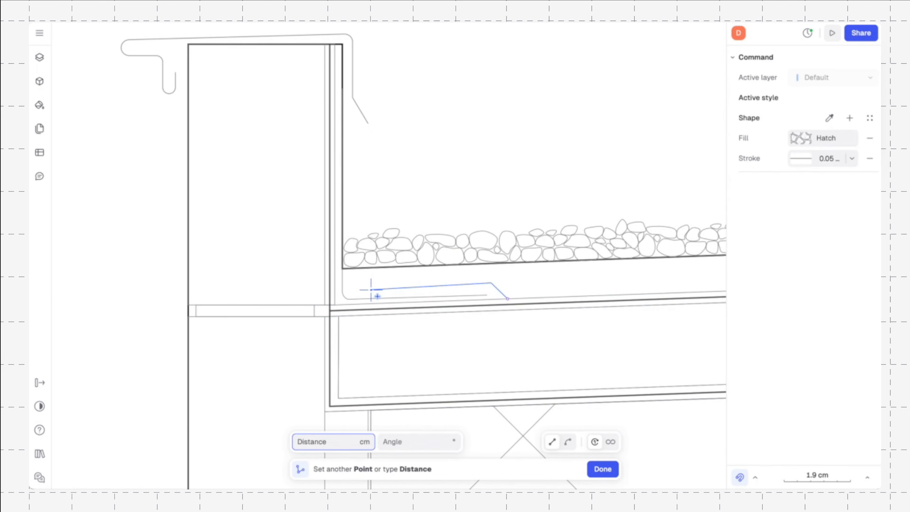
click(371, 278)
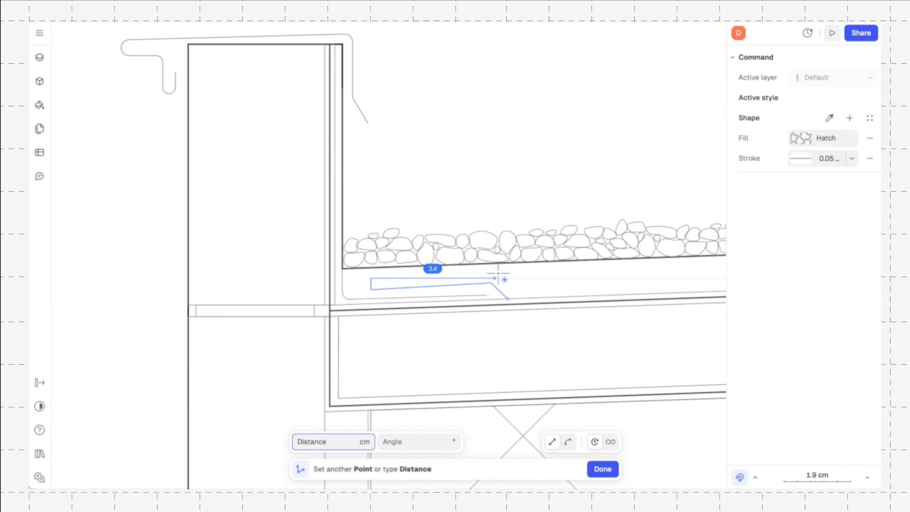
scroll(505, 278, up, 5)
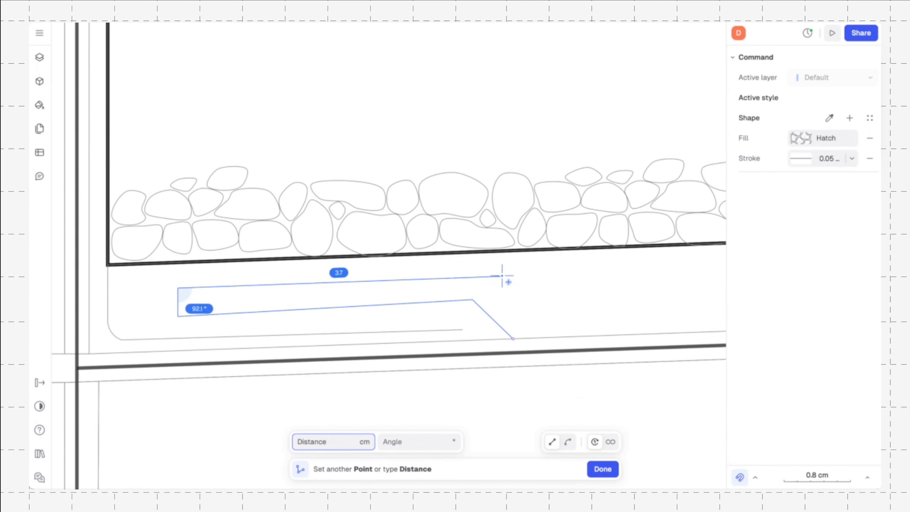
click(506, 269)
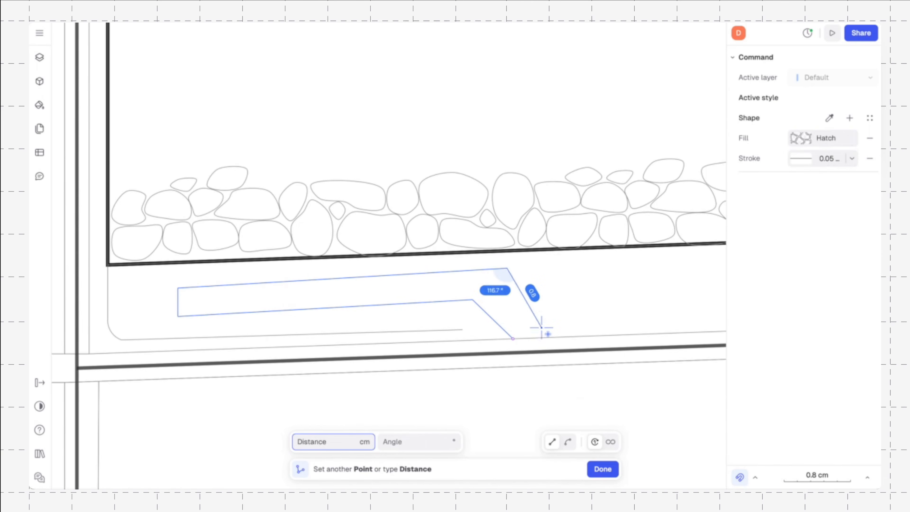
click(569, 333)
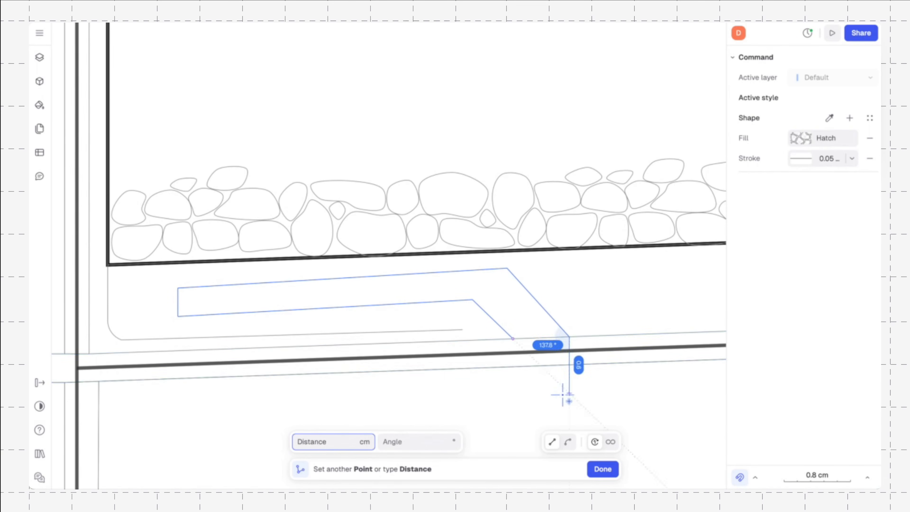
click(603, 469)
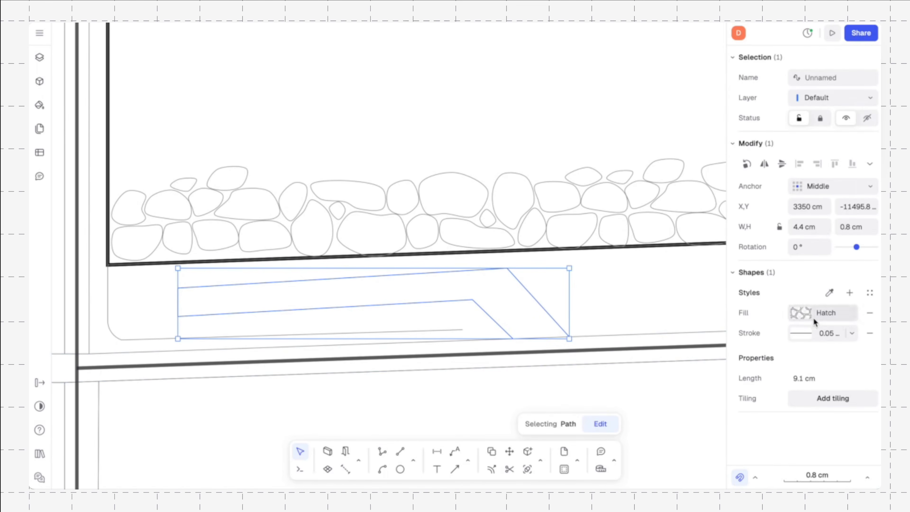
click(433, 431)
Step: Draw a bent polyline about 4 cm long through the middle of the outline, starting from the layer line below it
click(382, 451)
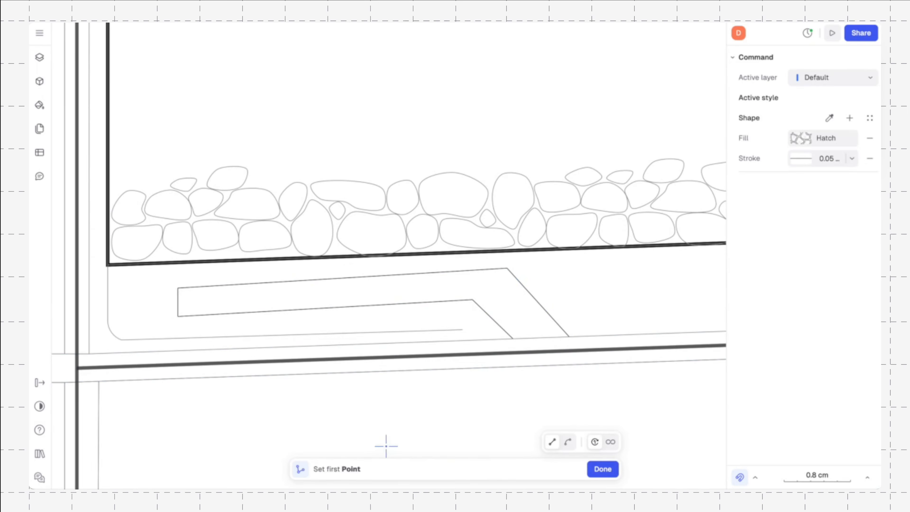
click(538, 337)
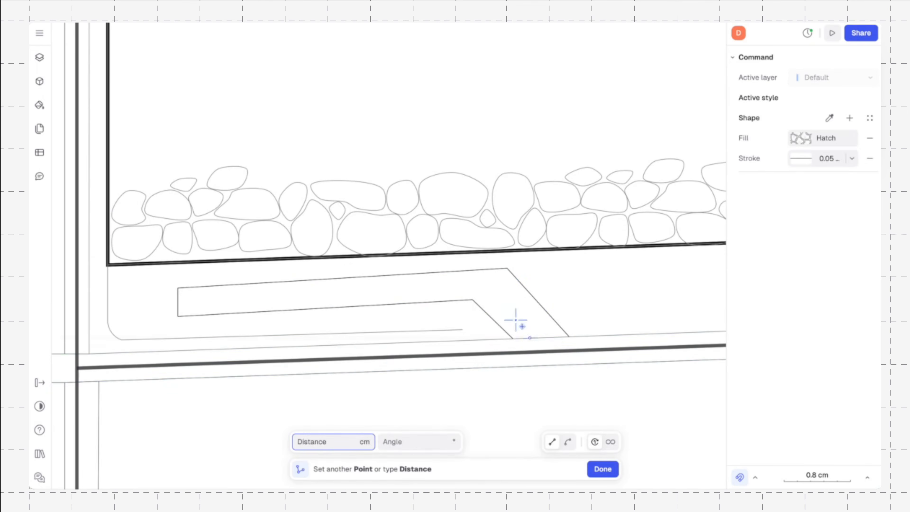
click(489, 284)
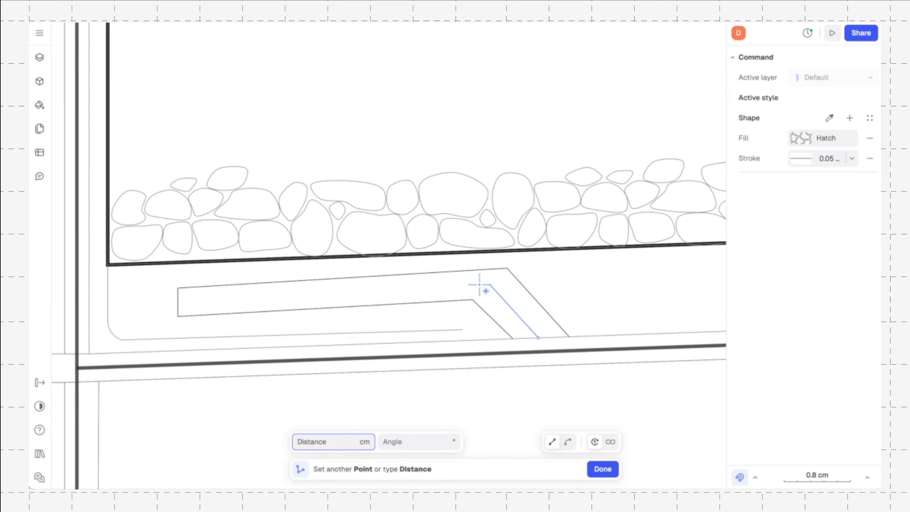
click(208, 300)
key(Escape)
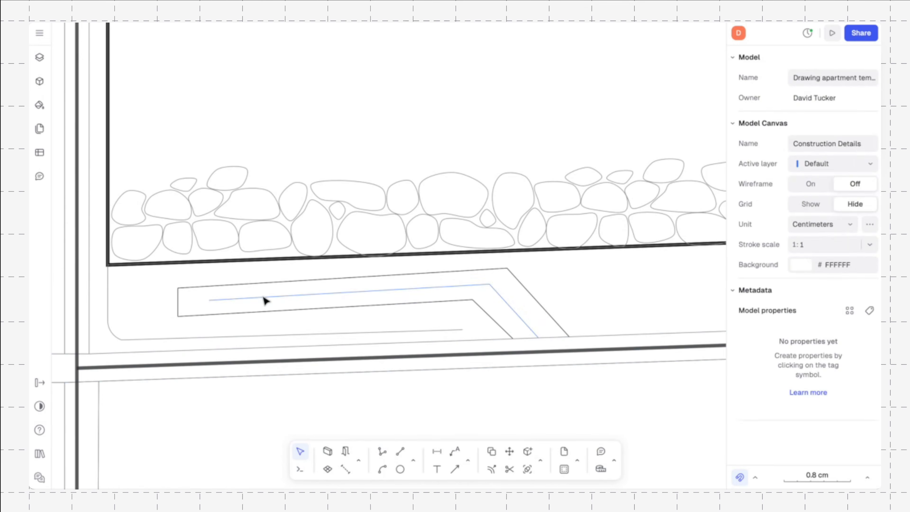
Step: Set the stroke weight of the inner bent polyline to 1 mm
click(264, 297)
click(852, 333)
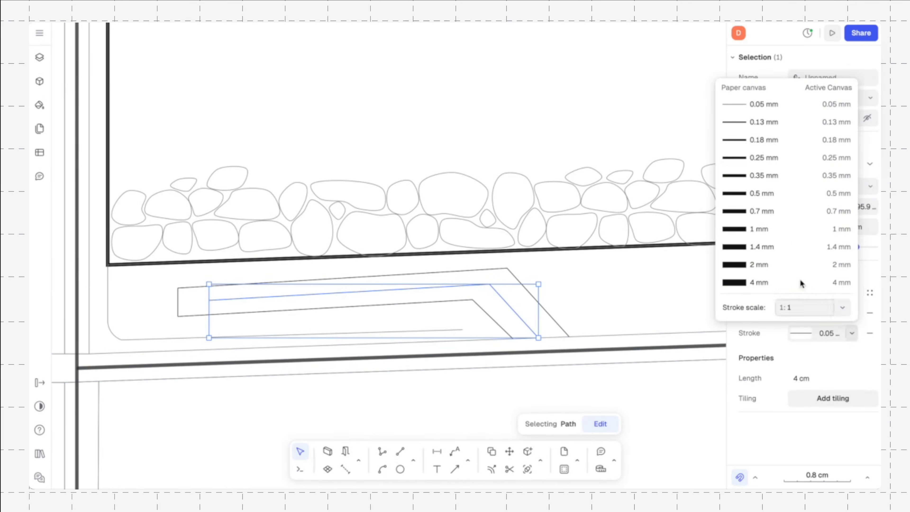
click(788, 225)
click(635, 298)
Step: Draw a vertical line about 10.6 cm long up the cavity between the two brick columns, starting at the dash-dot break line
scroll(636, 301, down, 5)
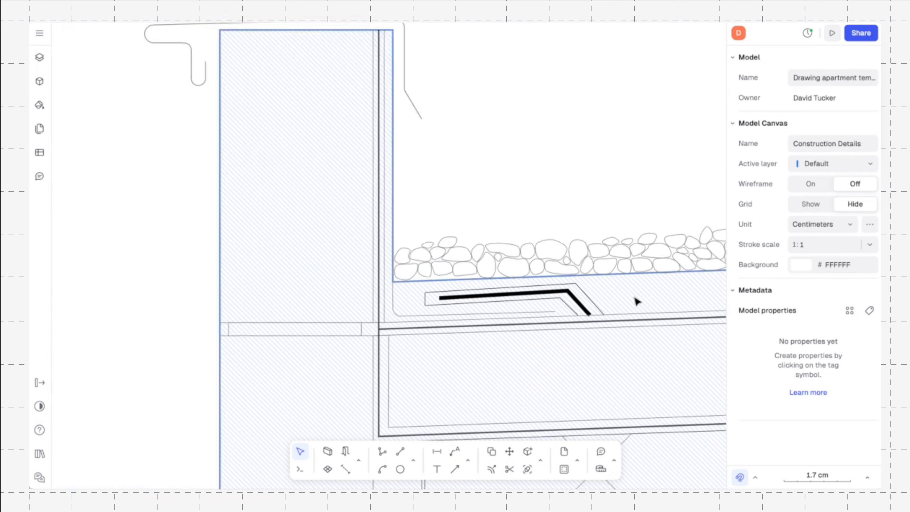
scroll(635, 208, down, 3)
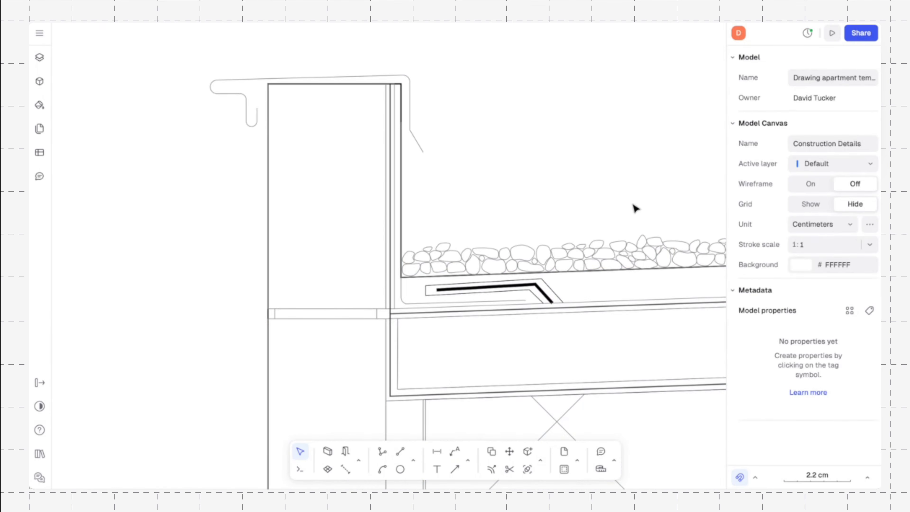
scroll(635, 207, down, 4)
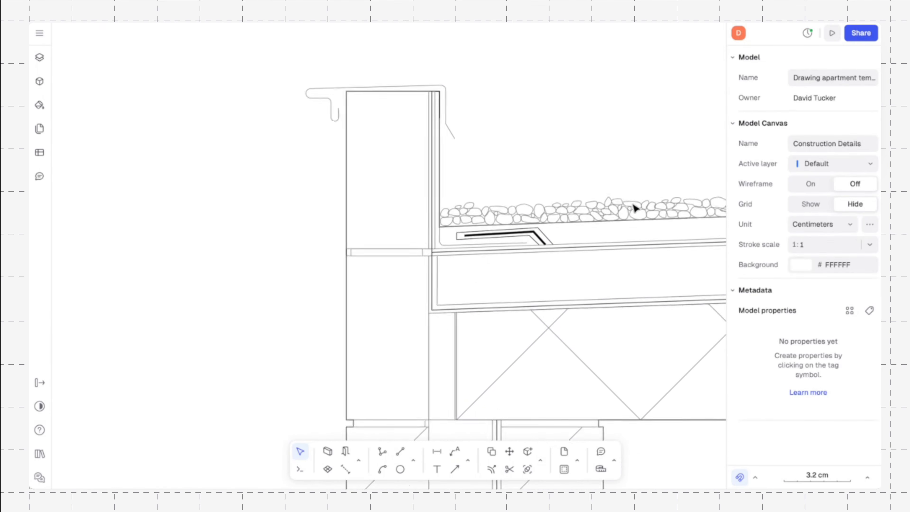
scroll(635, 208, down, 6)
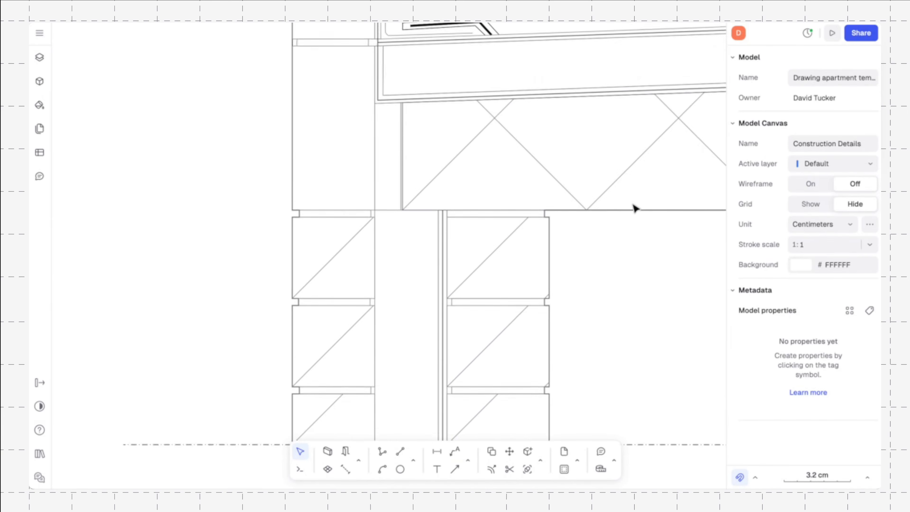
scroll(635, 208, down, 1)
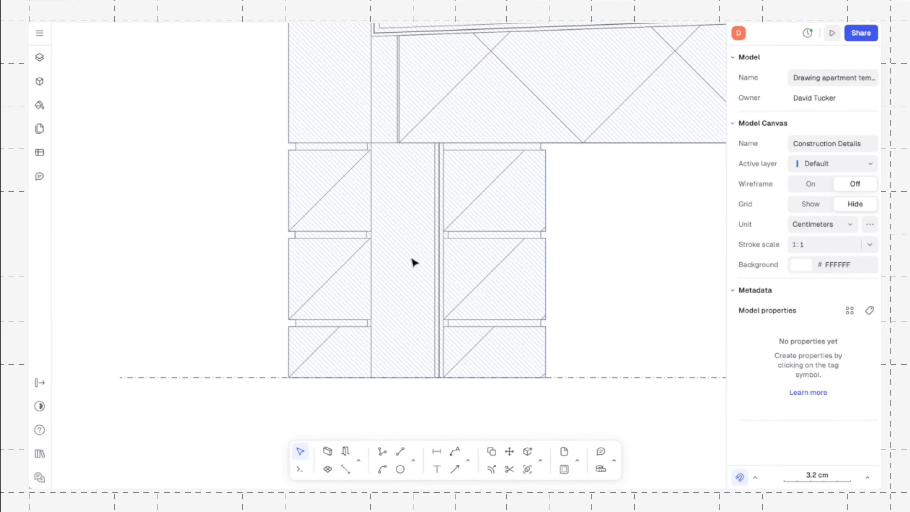
click(401, 451)
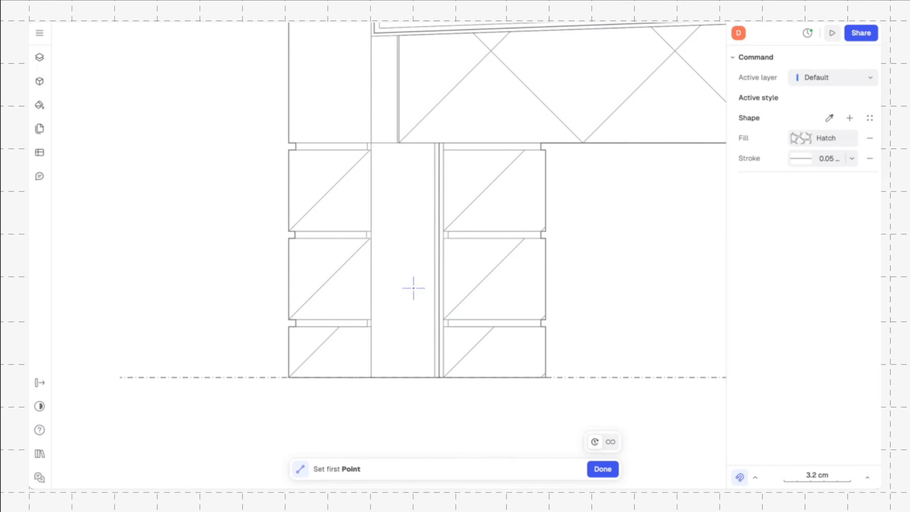
click(405, 377)
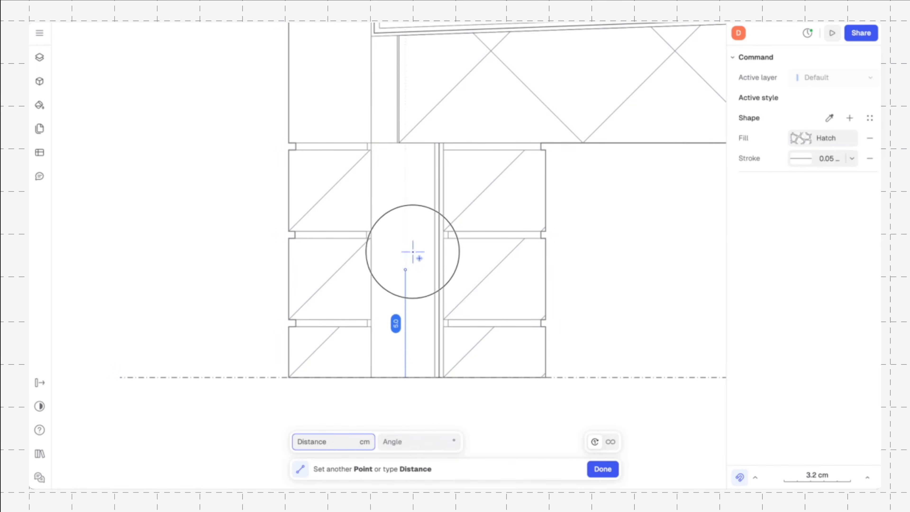
click(409, 149)
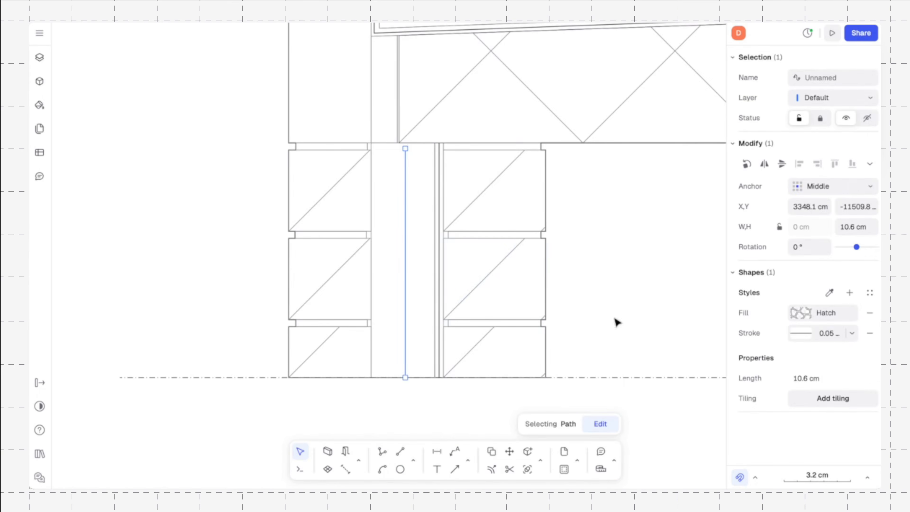
Step: Add a dash pattern to the vertical cavity line's stroke and set its dash scale to 5x
click(800, 335)
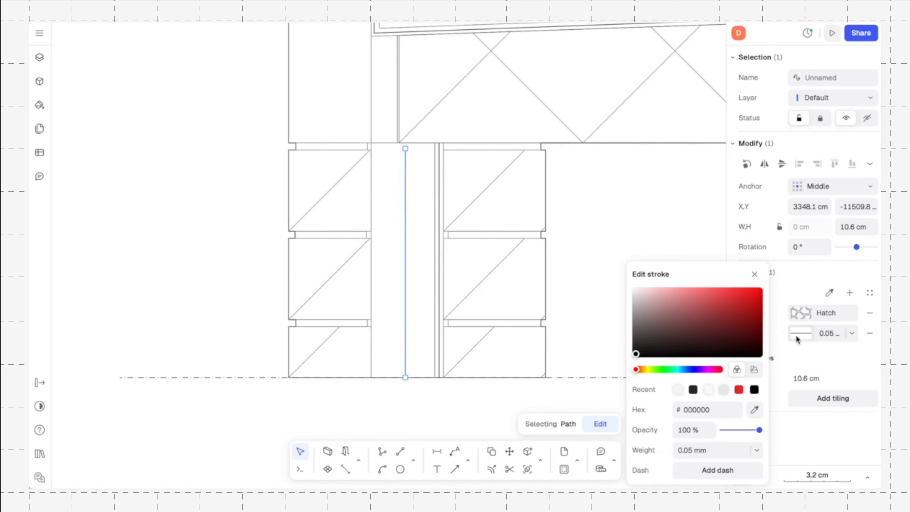
click(695, 471)
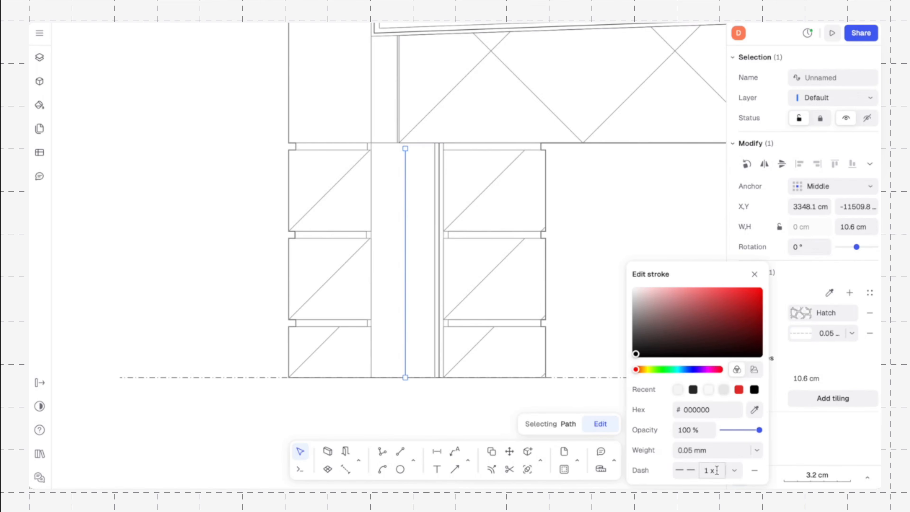
click(716, 472)
text(5)
key(Return)
Step: Keep the Dashed pattern on the cavity line and set its dash scale to 10x
click(691, 471)
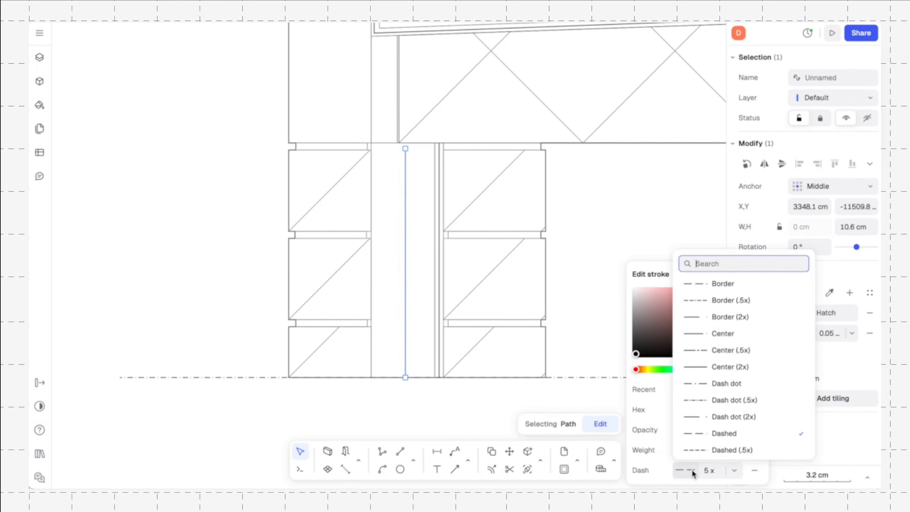
click(692, 471)
click(711, 471)
text(10)
key(Return)
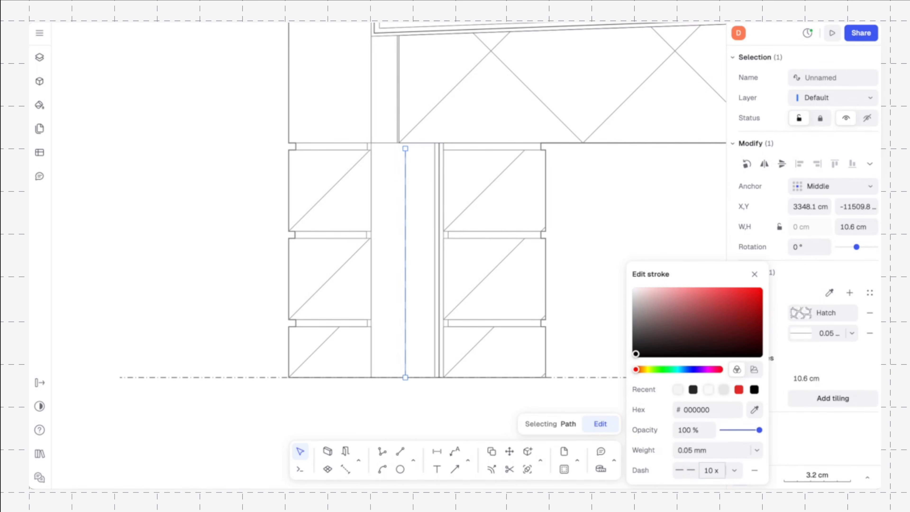
click(429, 405)
Step: Change the dash pattern of the vertical cavity line's stroke to Batting
click(406, 346)
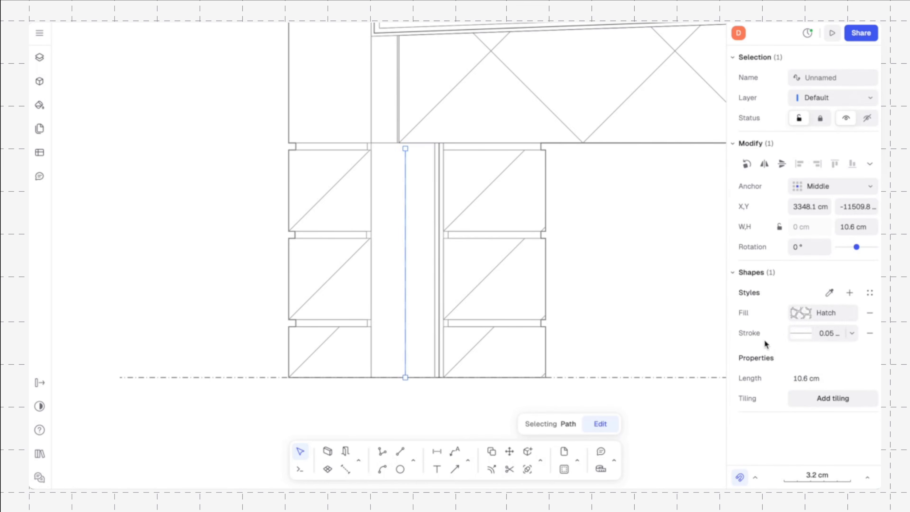
click(809, 335)
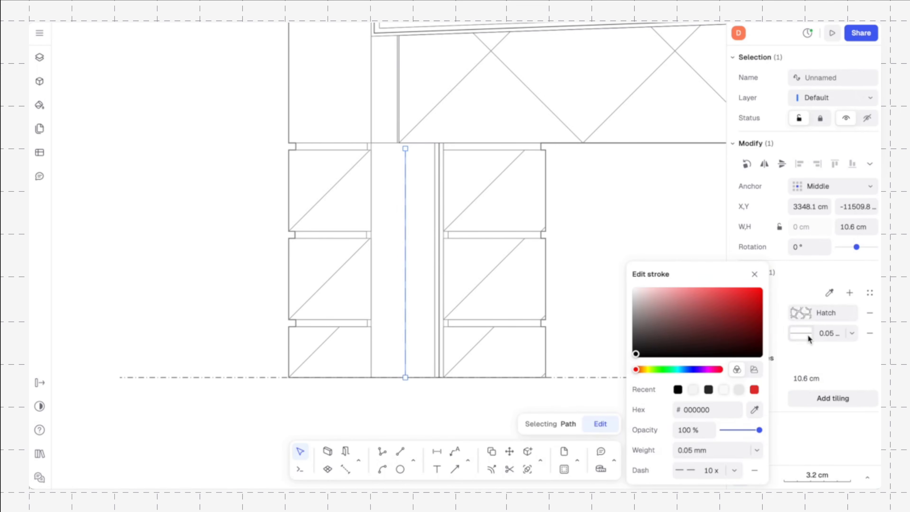
click(735, 470)
click(736, 471)
click(692, 471)
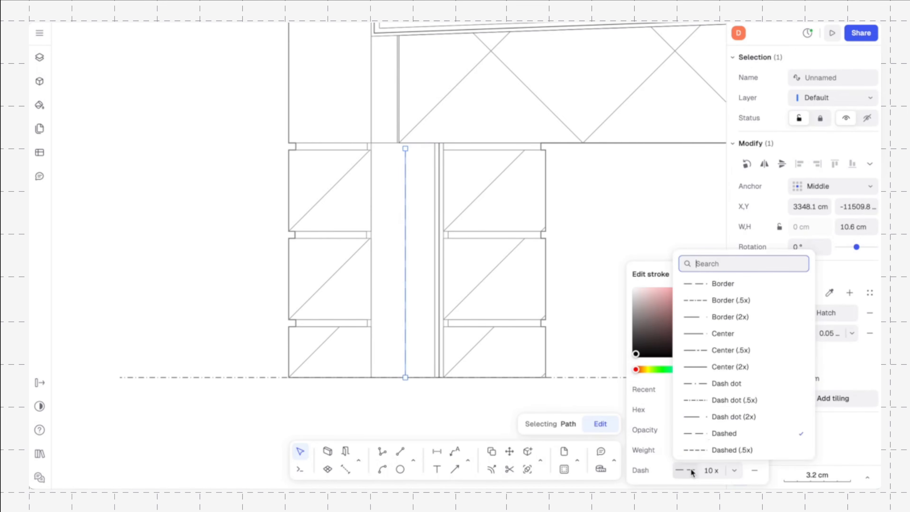
scroll(741, 373, down, 5)
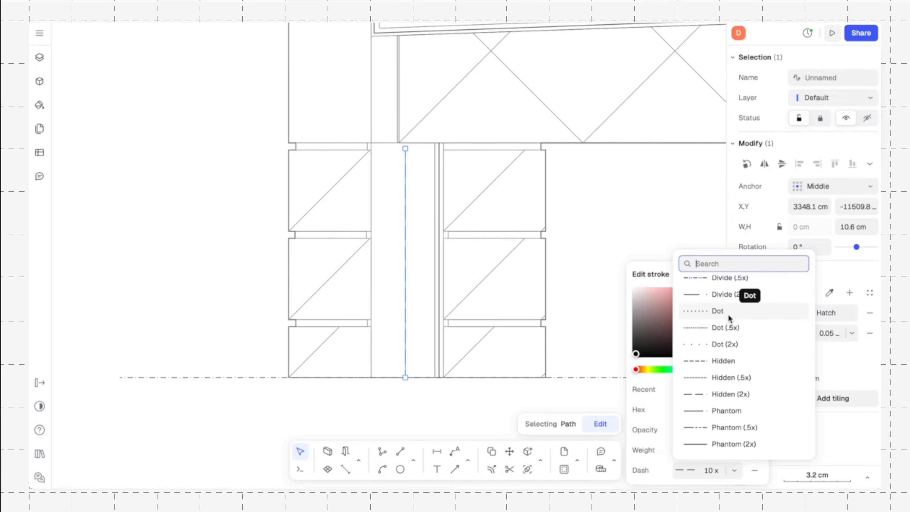
scroll(727, 403, down, 6)
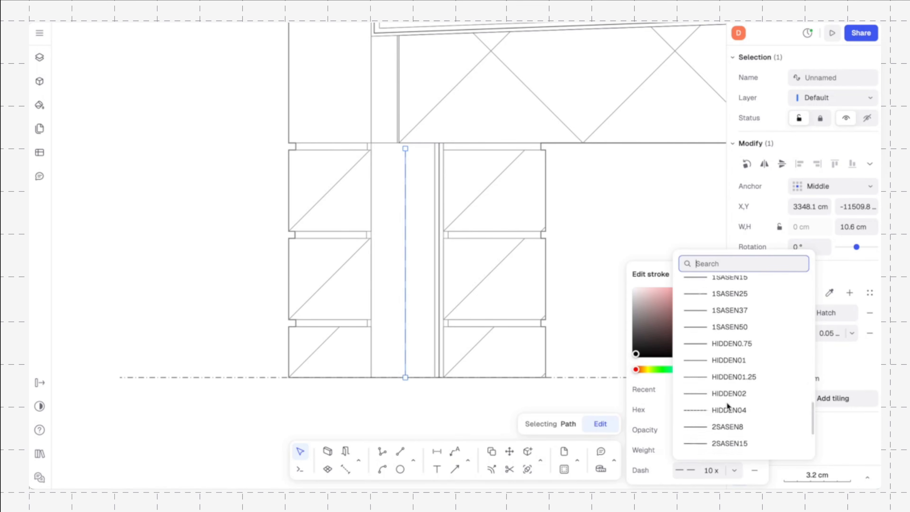
scroll(727, 403, up, 3)
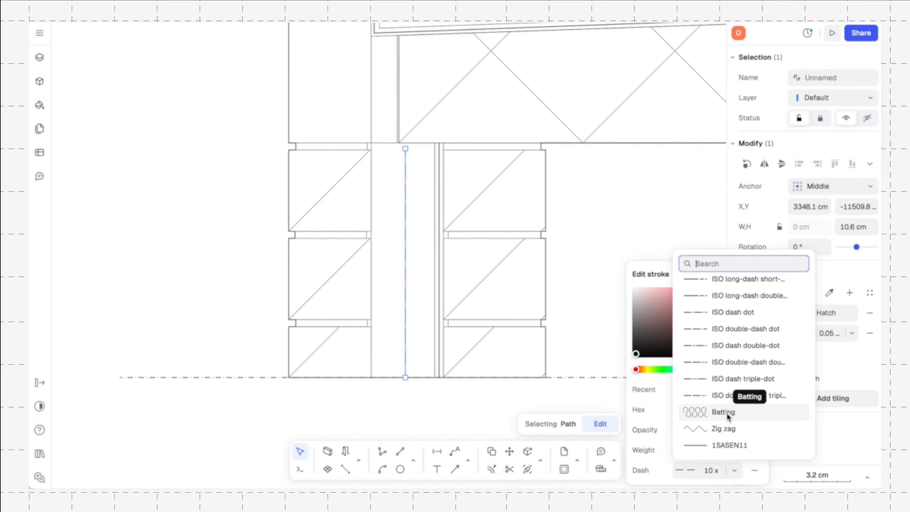
click(729, 412)
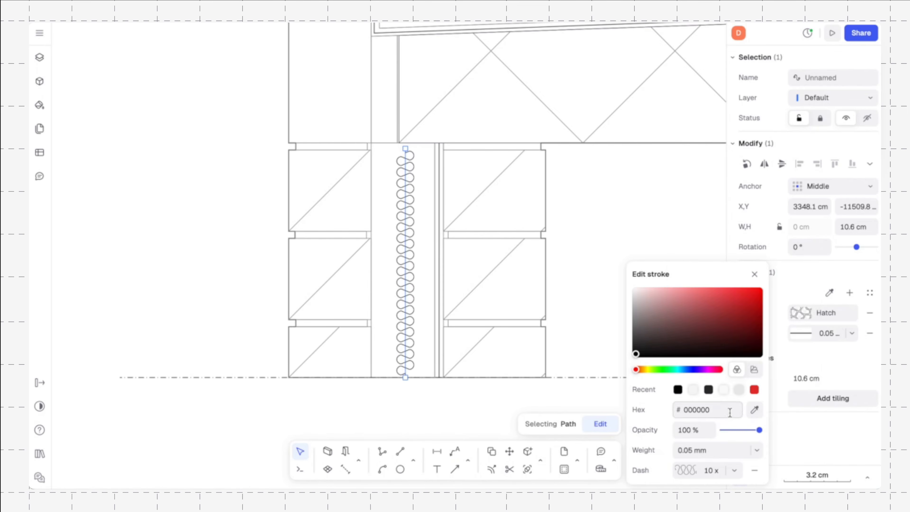
Step: Set the batting line's dash scale to 20x and remove its hatch fill
click(710, 470)
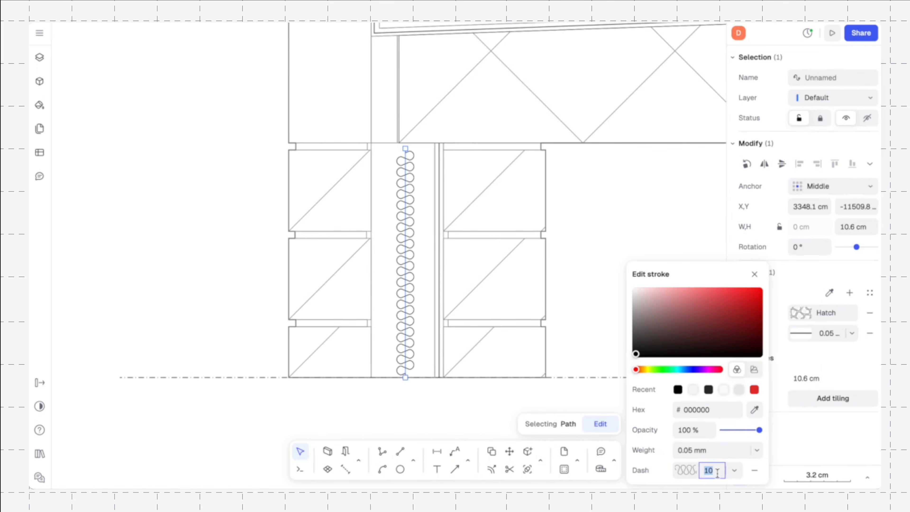
text(20)
key(Return)
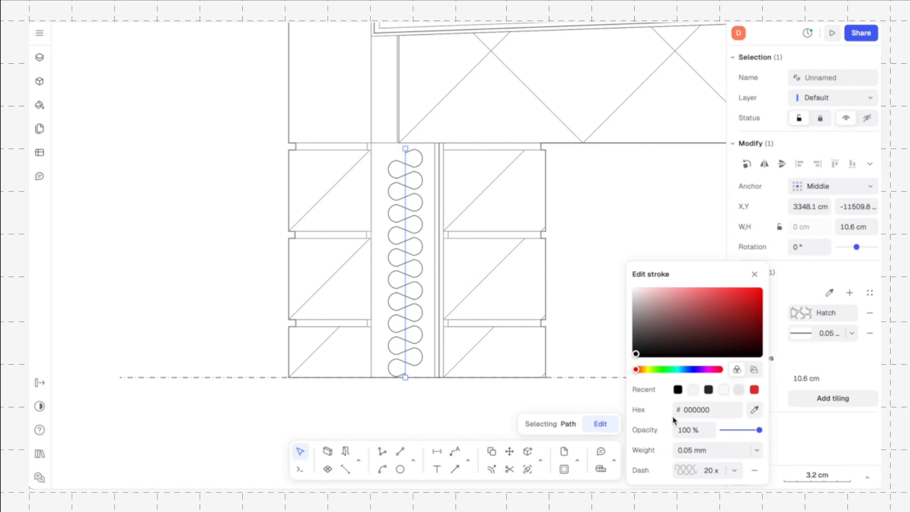
click(756, 450)
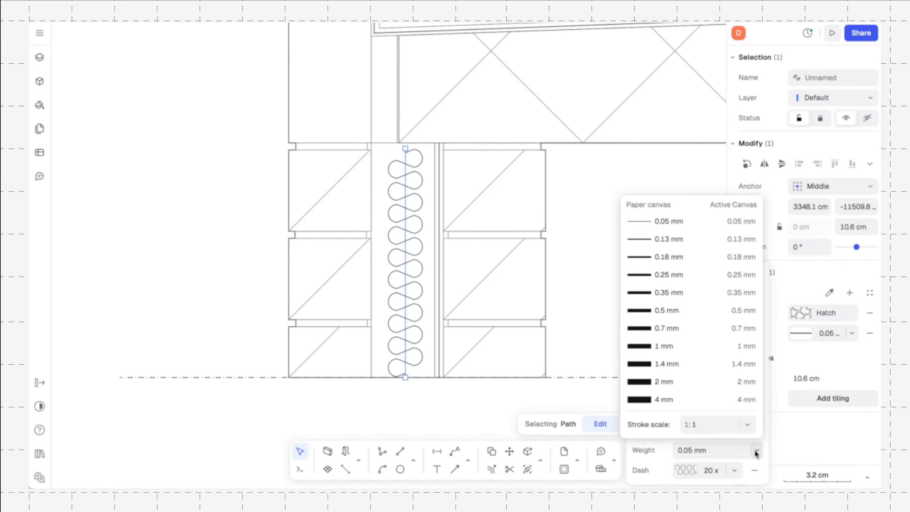
click(756, 453)
click(756, 452)
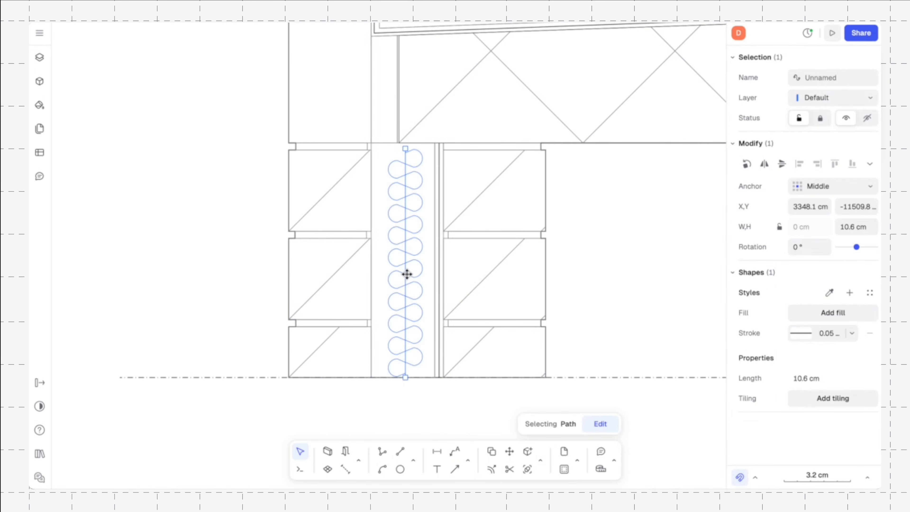
Step: Save the batting line's appearance as a new style named Insulation and deselect the line
click(850, 293)
text(Insulation)
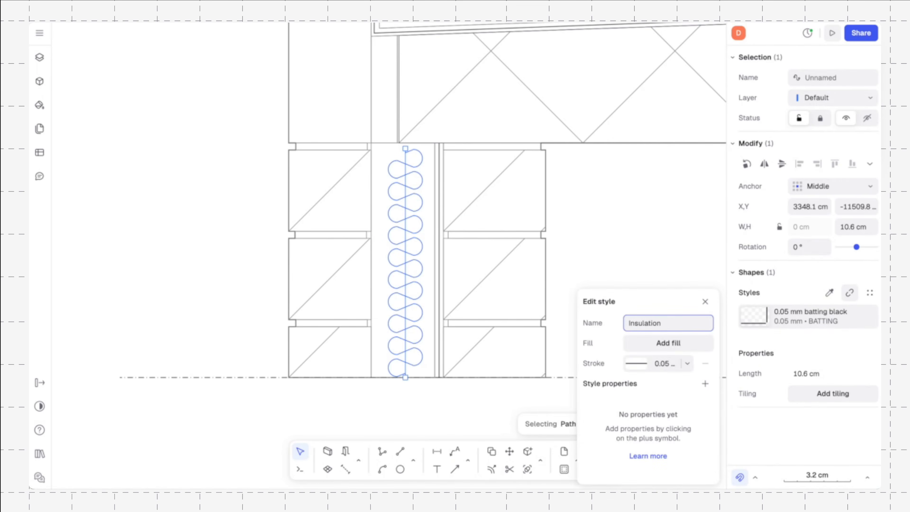
key(Return)
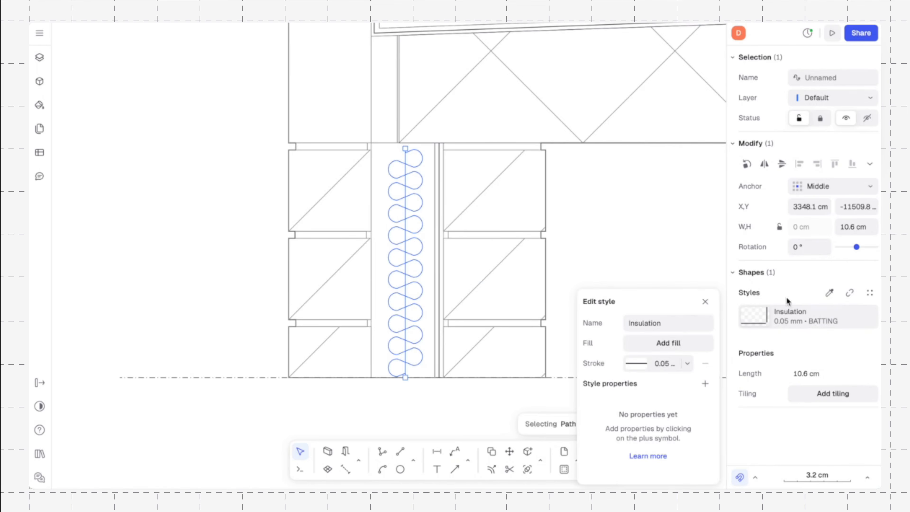
click(630, 234)
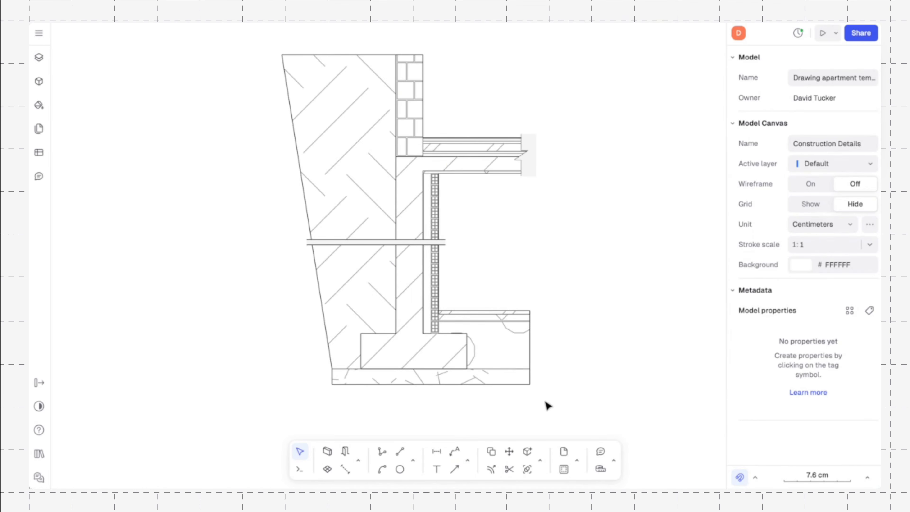
Step: Add a single horizontal dimension across the bottom edge of the wall footing, placed below the detail
click(437, 452)
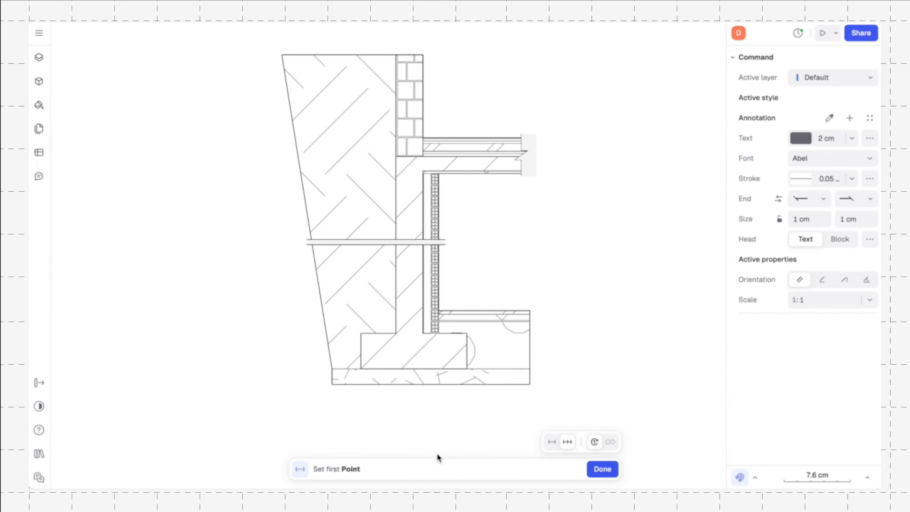
click(554, 443)
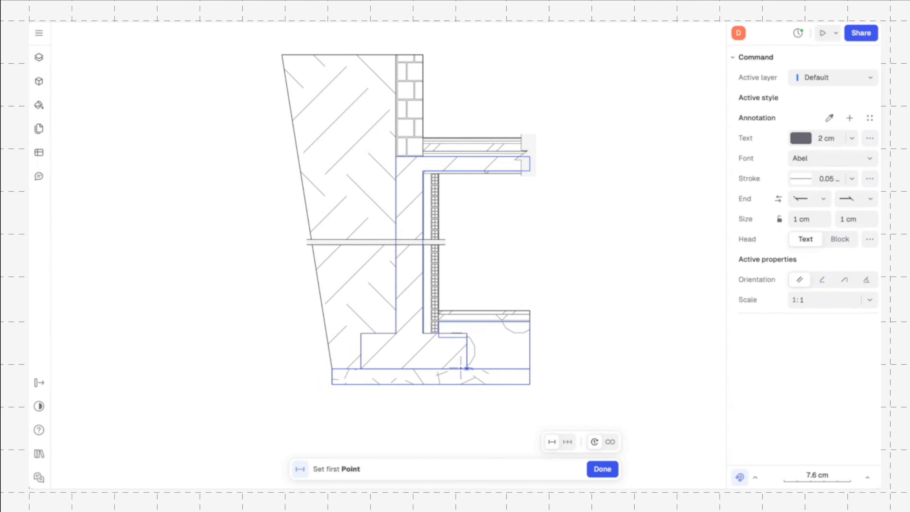
click(466, 369)
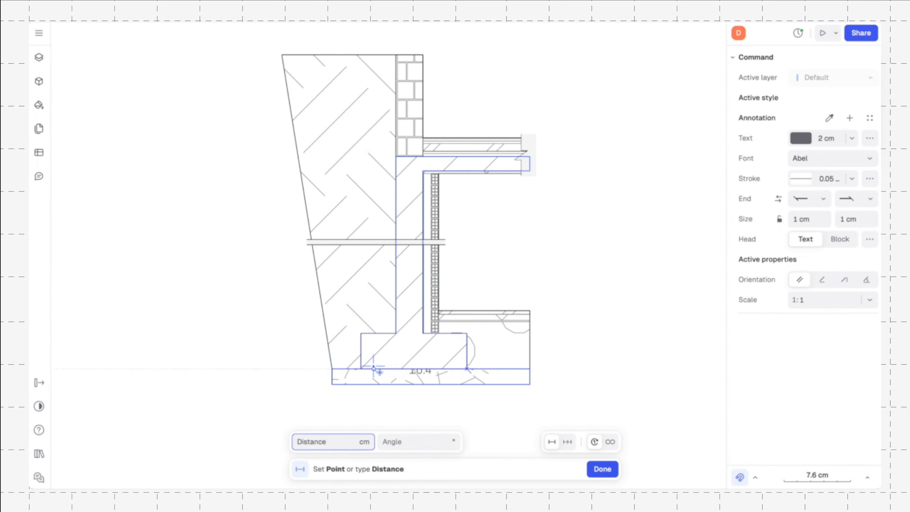
click(361, 369)
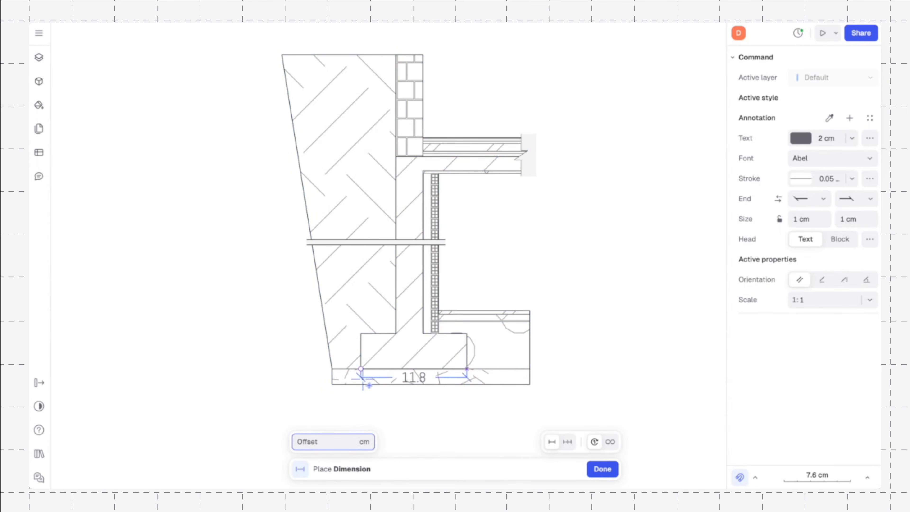
click(362, 406)
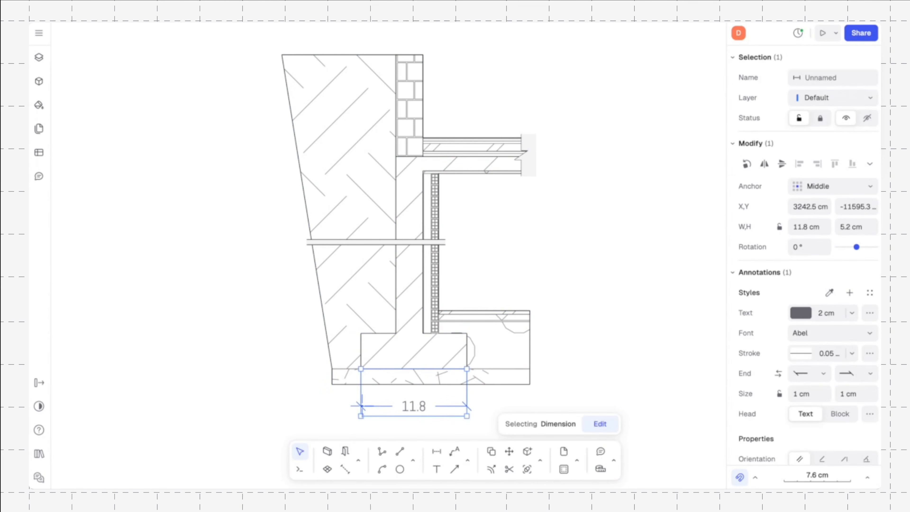
click(342, 412)
scroll(323, 412, left, 1)
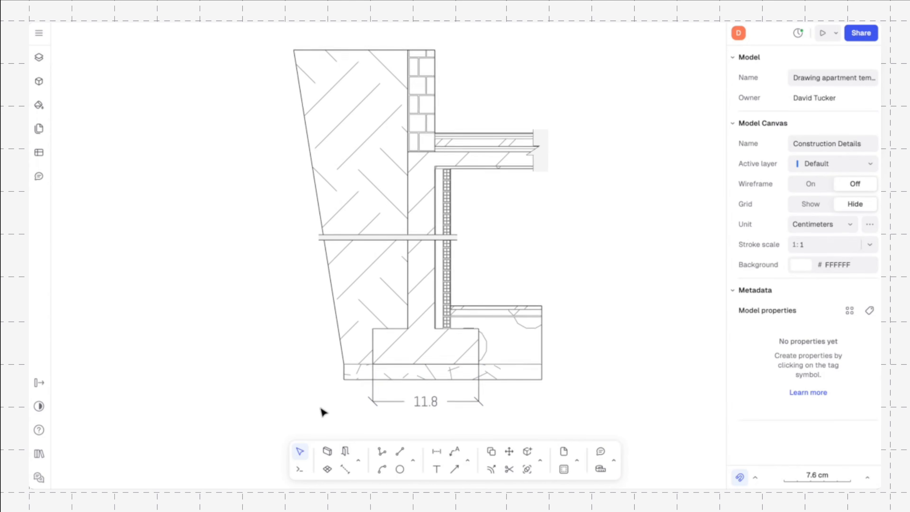
Step: With the dimension command set to repeat, dimension the footing's height along its outer edge, placed outside the sloping soil boundary
click(437, 451)
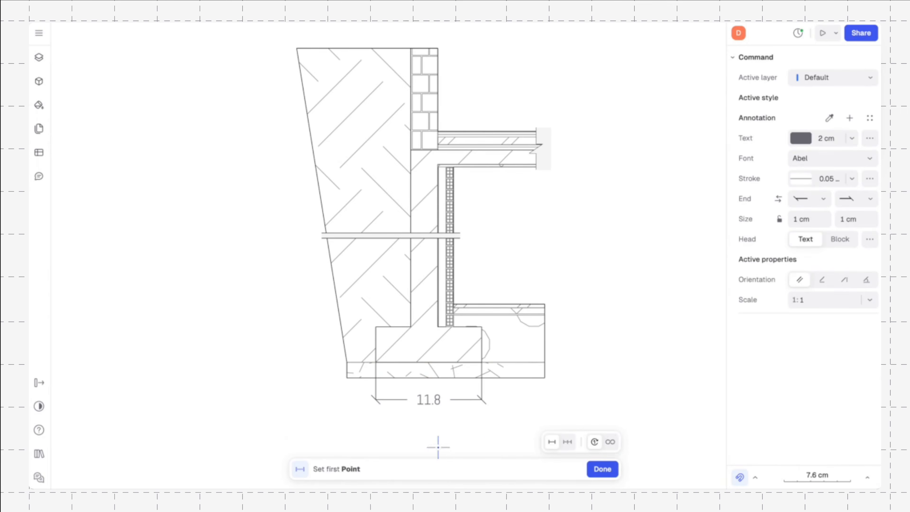
click(611, 443)
click(376, 362)
click(375, 327)
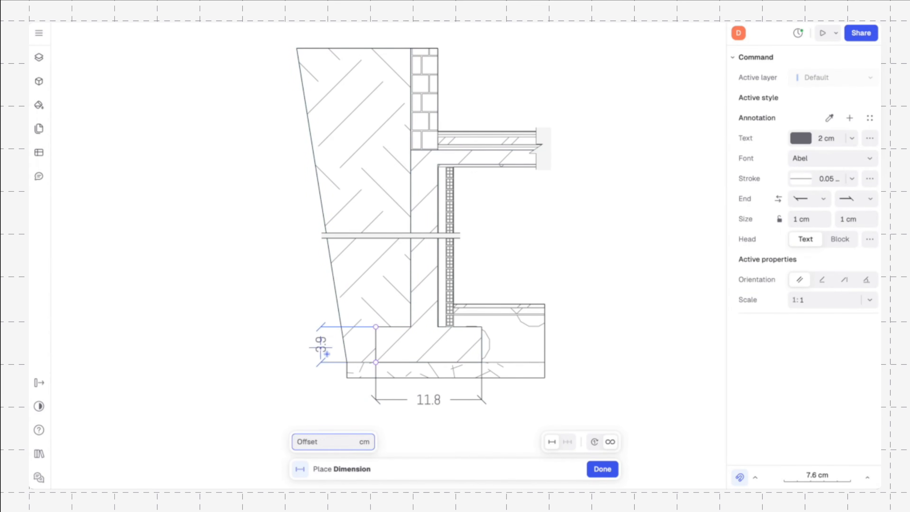
click(322, 347)
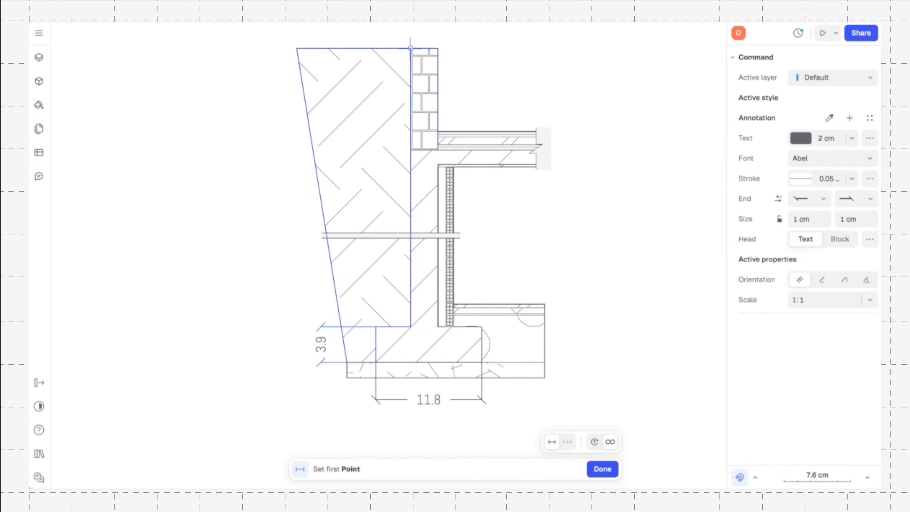
Step: Dimension the width of the brick wall across its top edge, placed above the wall, and end the command
click(410, 48)
click(438, 48)
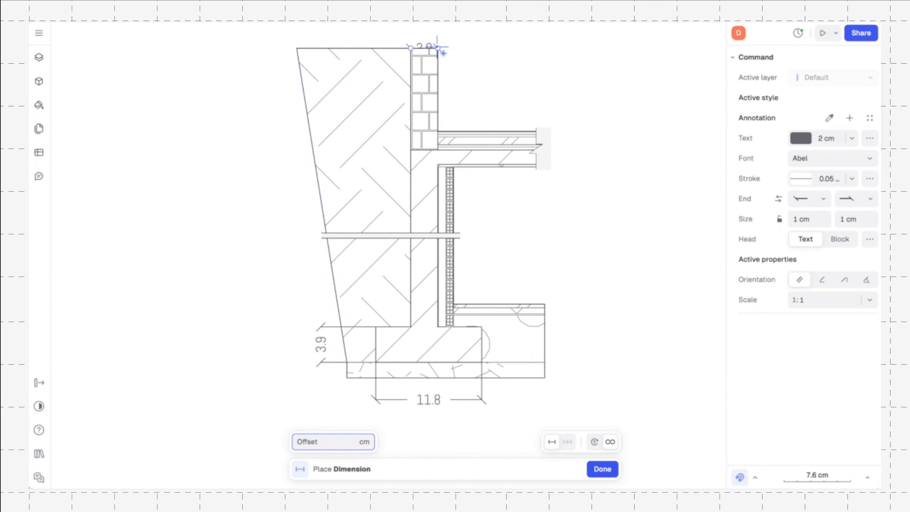
click(440, 32)
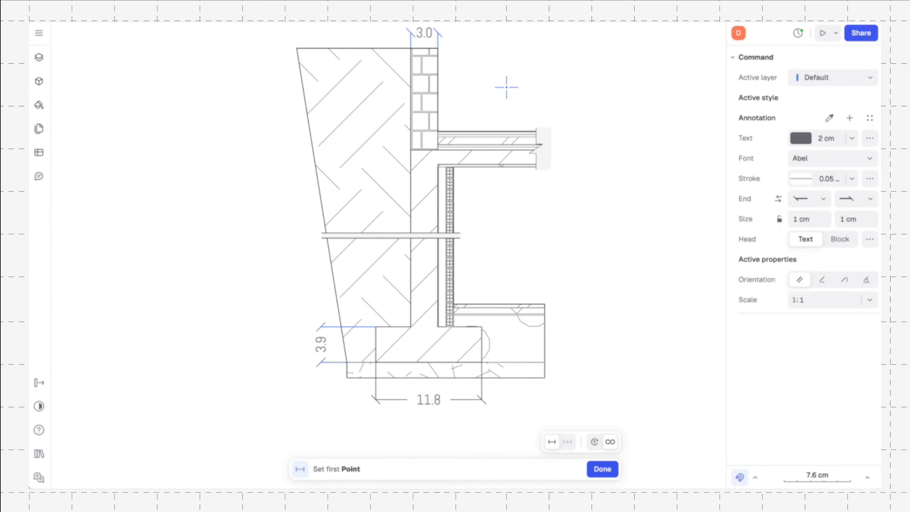
key(Escape)
key(Escape)
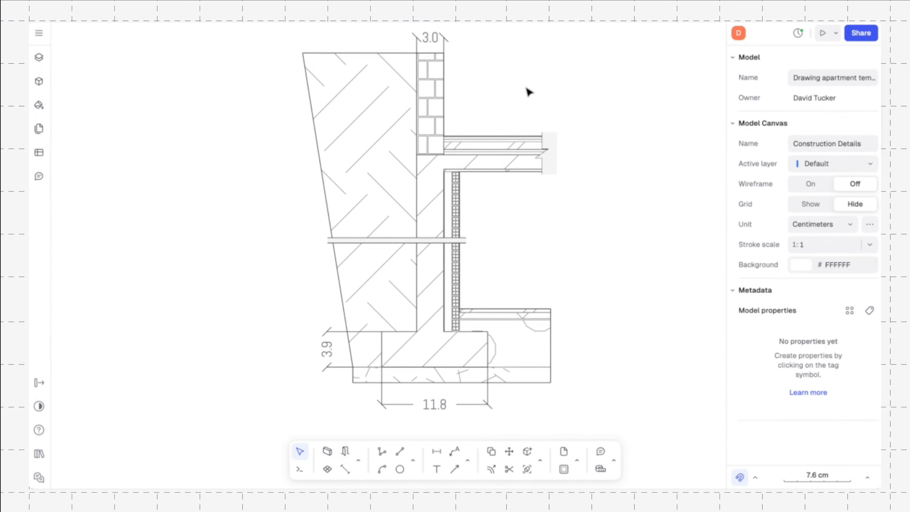
Step: Set the text size of the dimension above the brick wall to 1.5 cm
scroll(526, 88, left, 1)
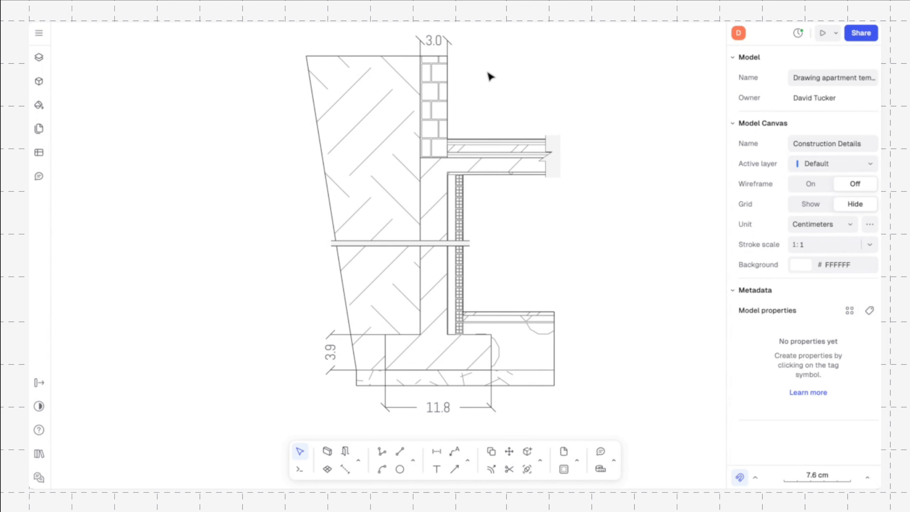
click(450, 51)
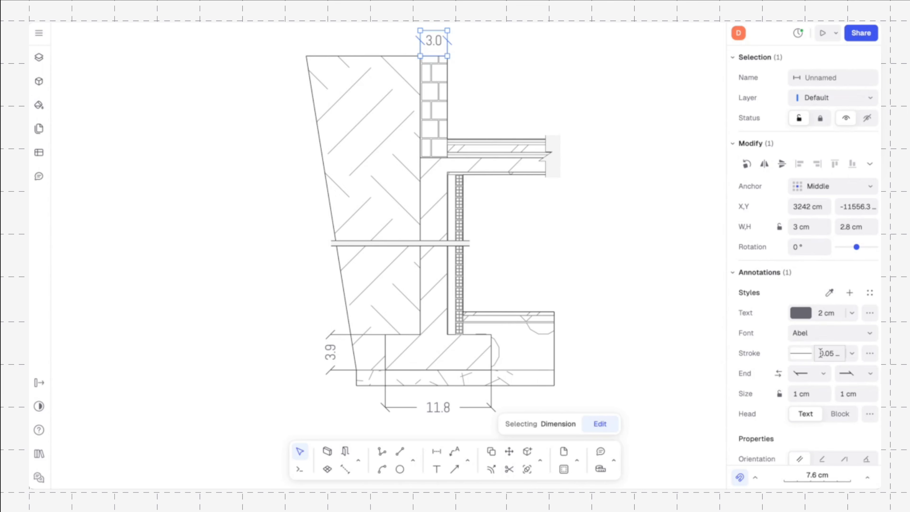
click(824, 374)
click(827, 375)
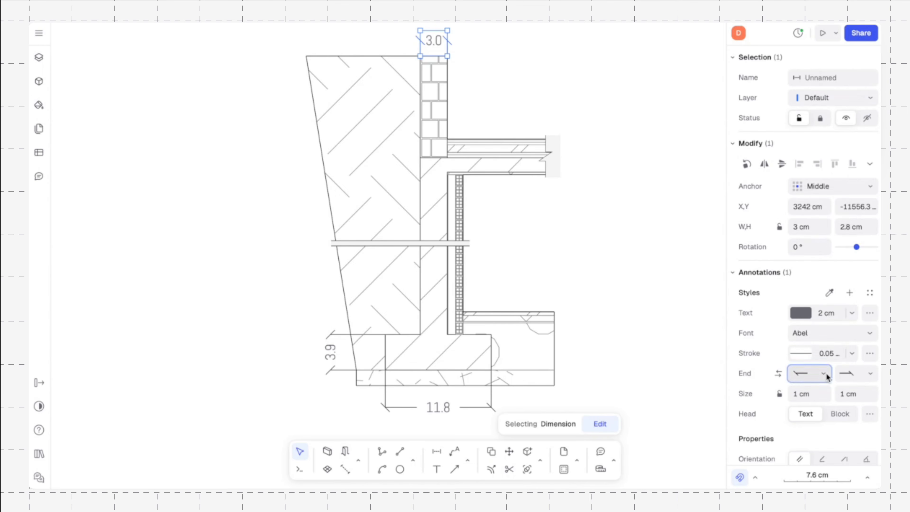
click(828, 311)
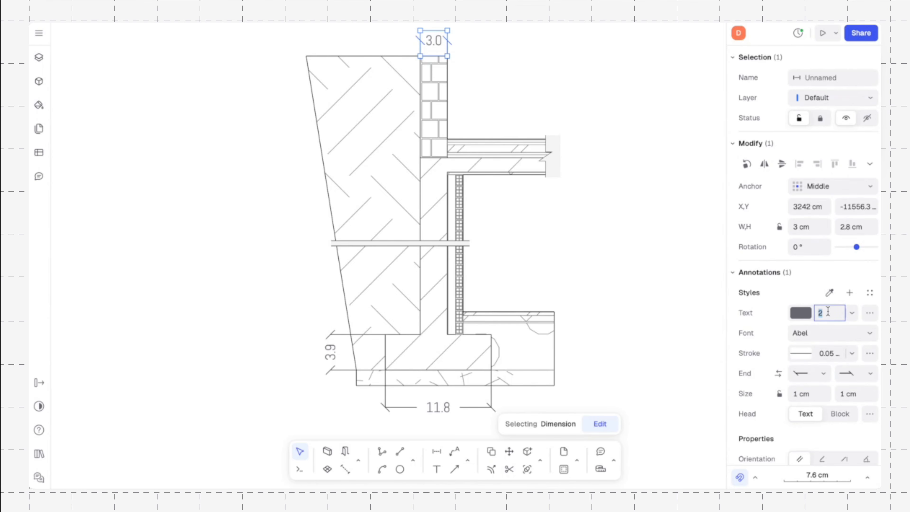
text(1.5)
key(Return)
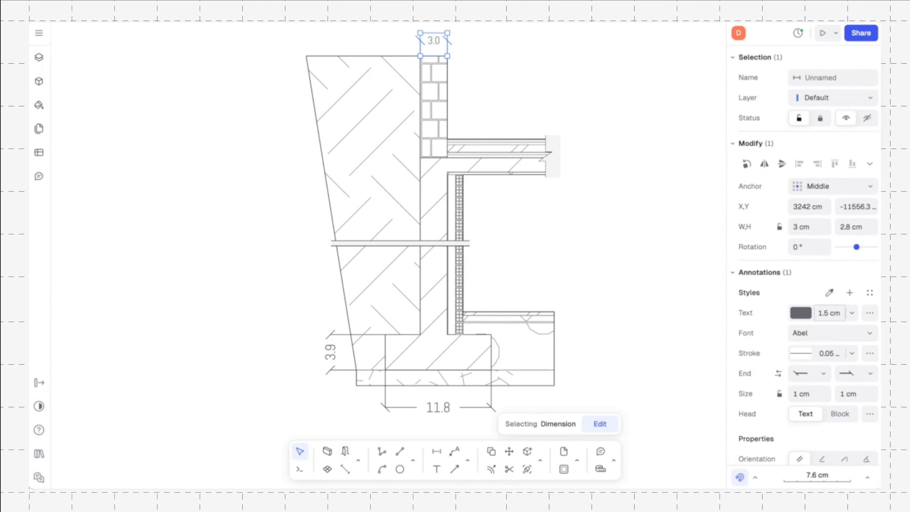
Step: Save the brick wall dimension's appearance as a new annotation style named Dim Detail
click(849, 297)
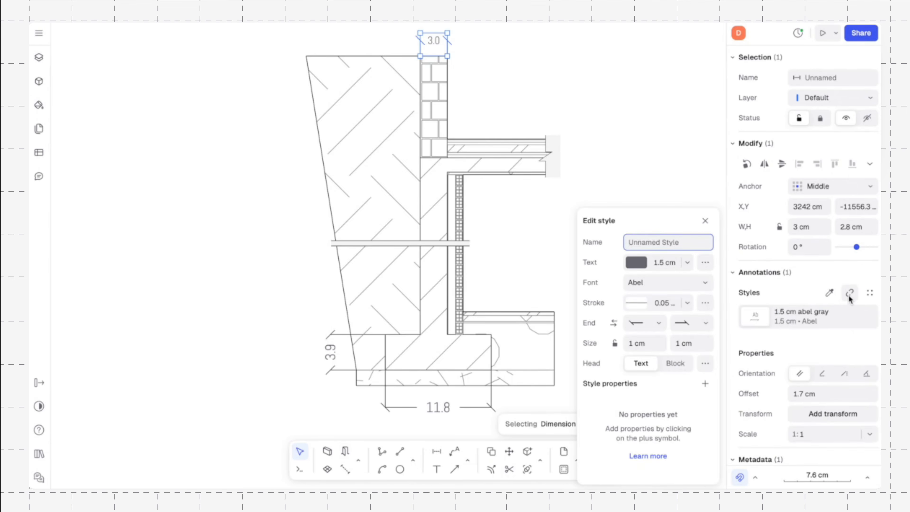
text(Dim)
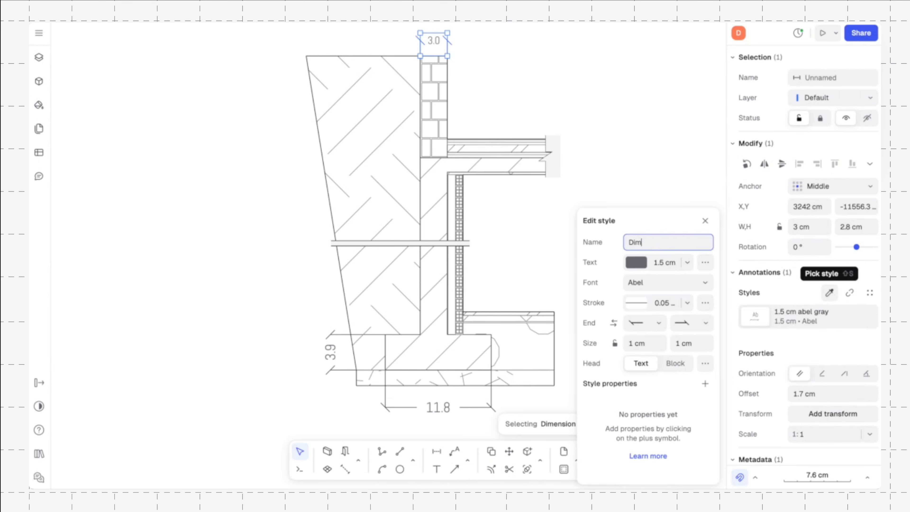
text( Detail)
key(Return)
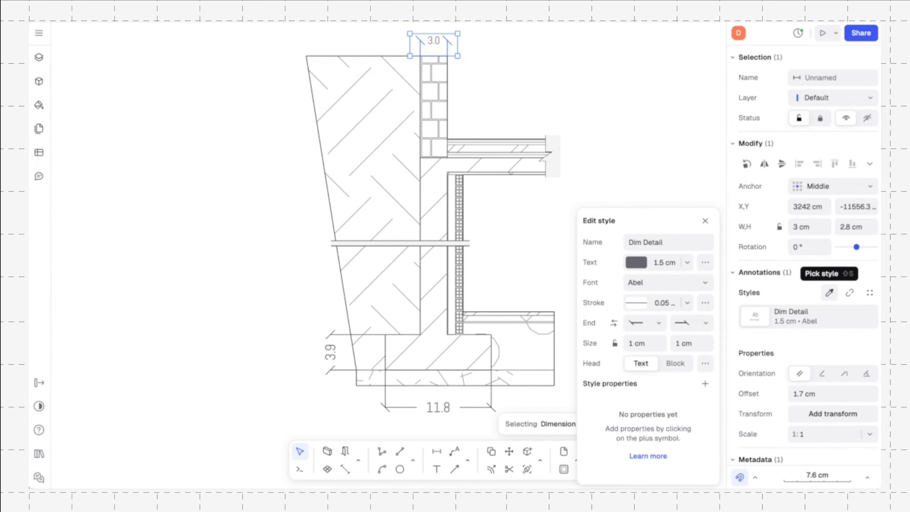
click(705, 220)
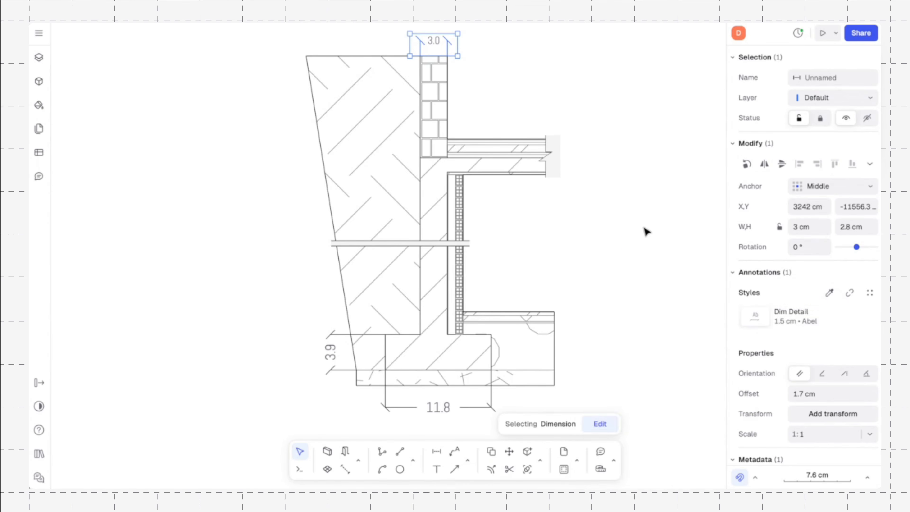
Step: Apply the Dim Detail style to the footing's height and width dimensions together, and clear the selection
click(647, 232)
click(333, 330)
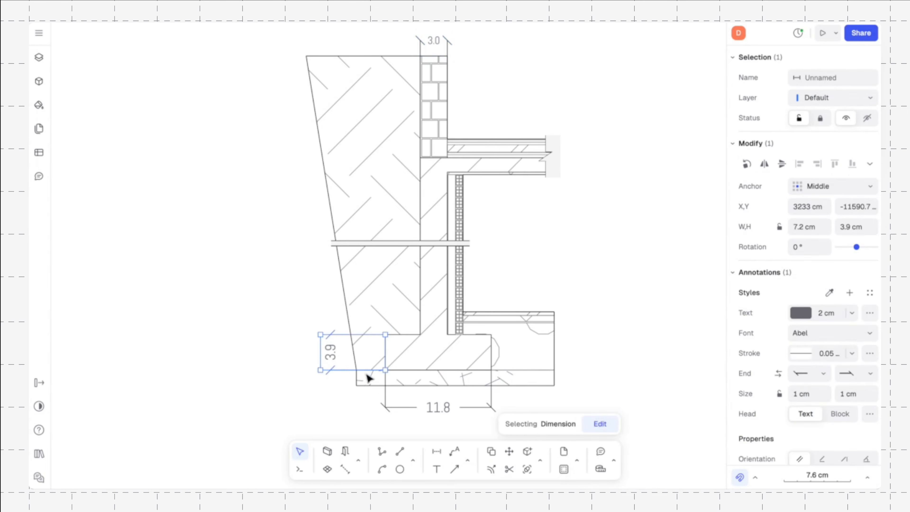
shift+click(388, 406)
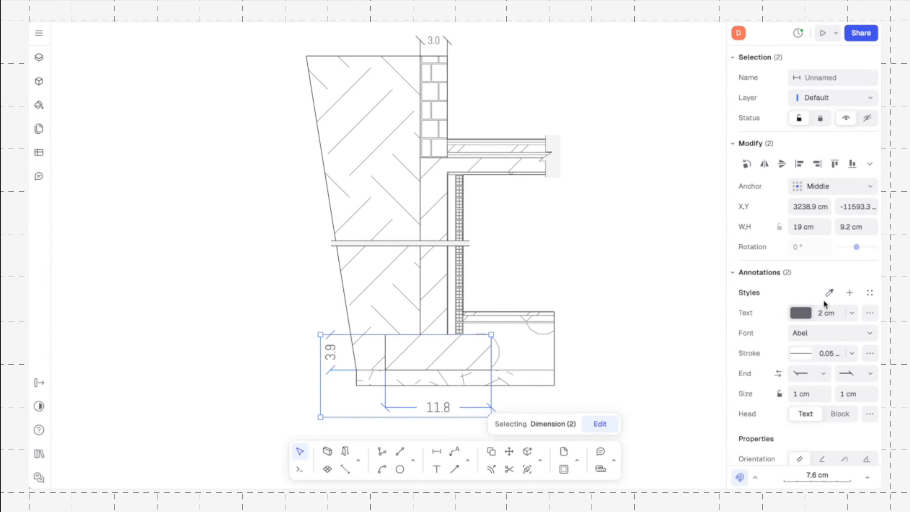
click(870, 292)
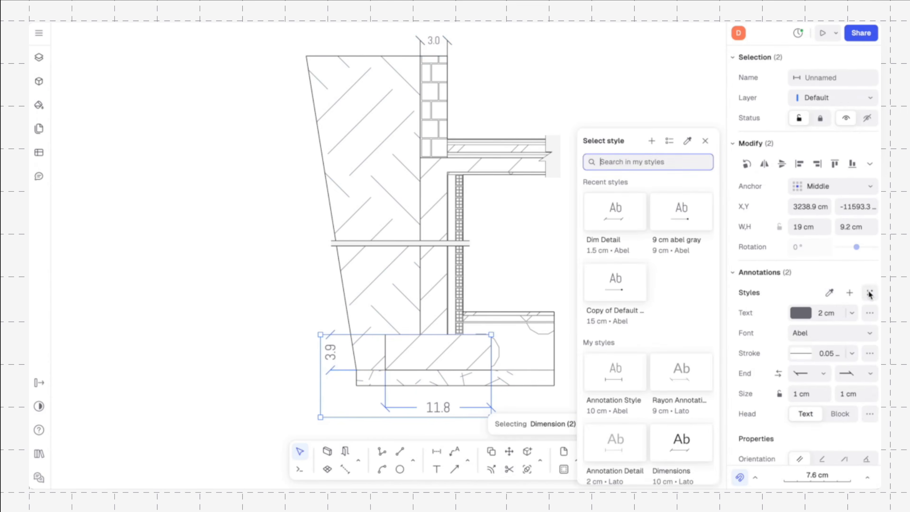
click(632, 221)
click(634, 221)
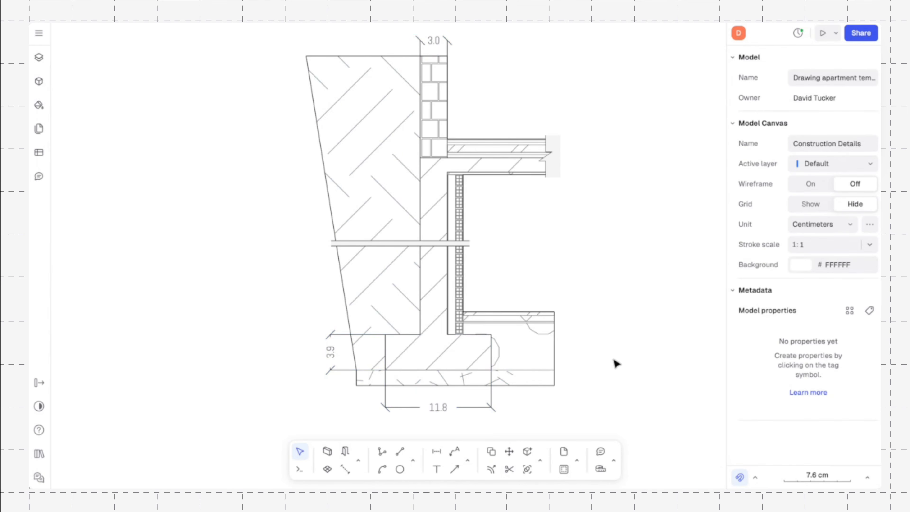
Step: With dimension looping off and chaining on, dimension the thickness of the base layer under the footing, placed outside the detail's outer edge
click(436, 451)
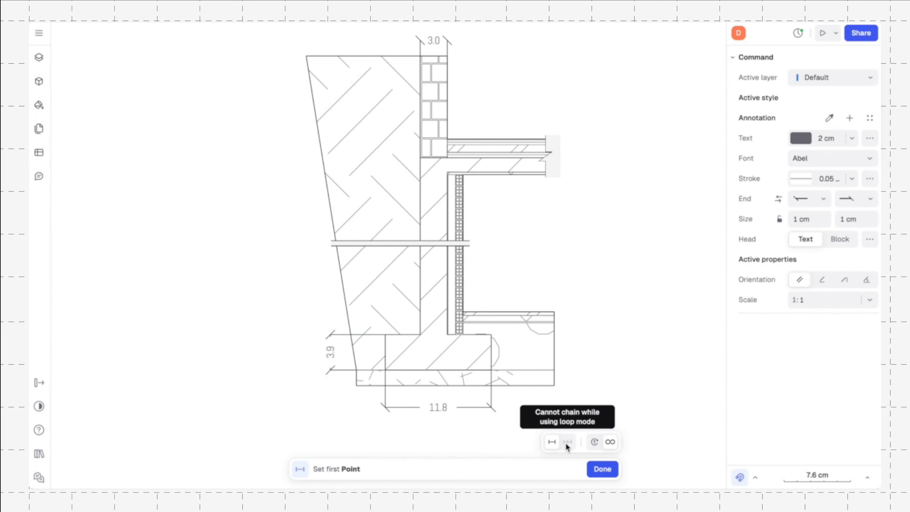
click(594, 441)
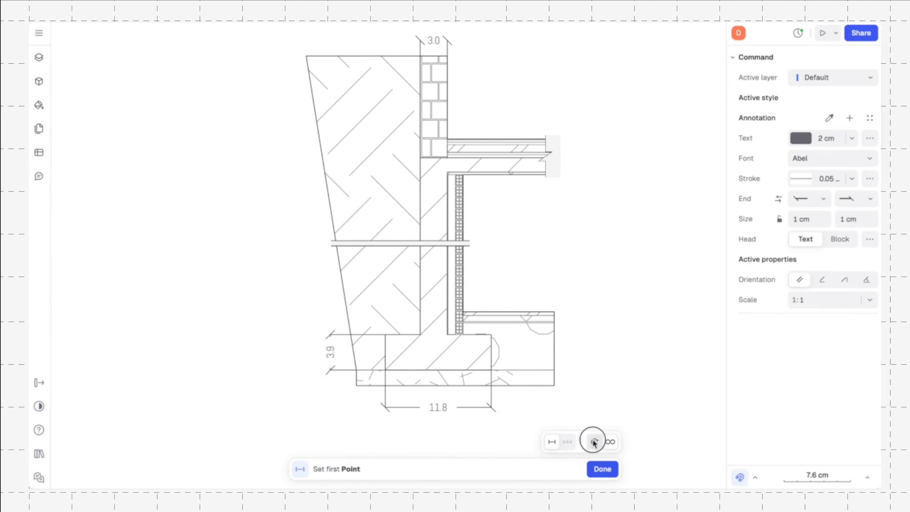
click(569, 442)
scroll(564, 316, up, 8)
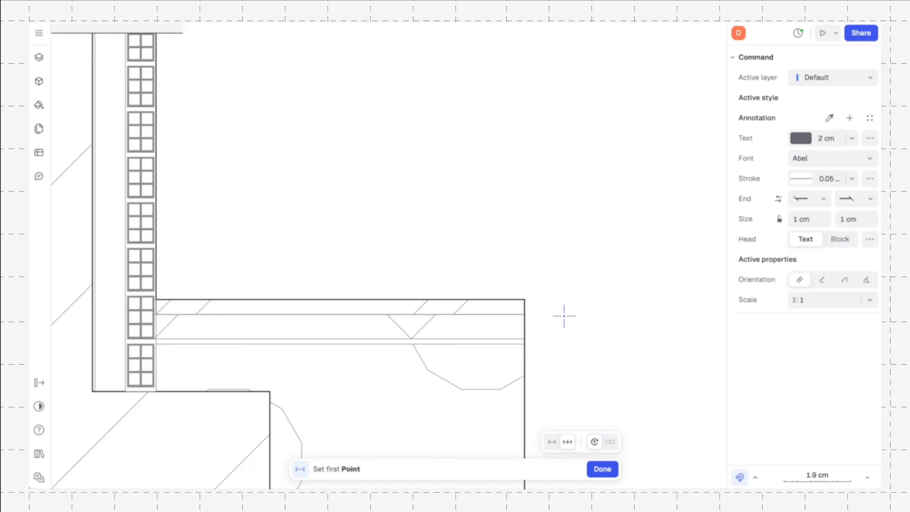
scroll(564, 316, down, 3)
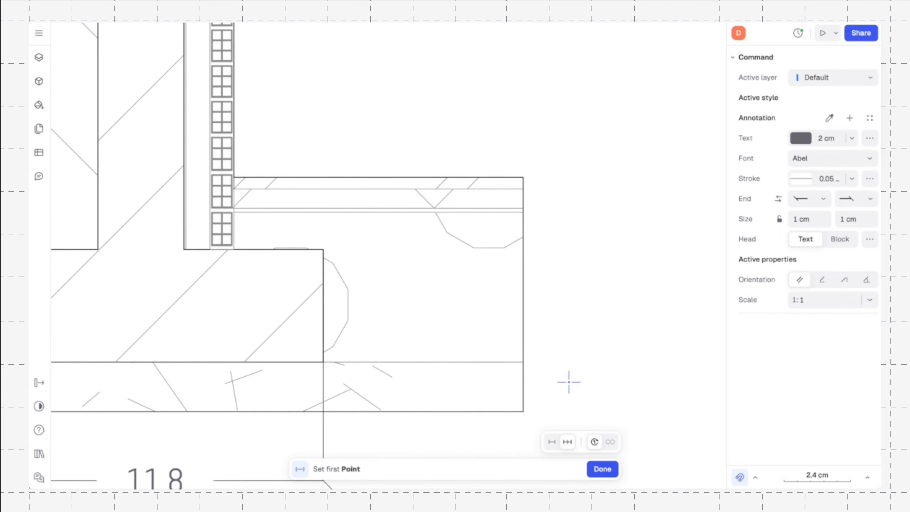
scroll(568, 382, down, 3)
scroll(569, 382, right, 2)
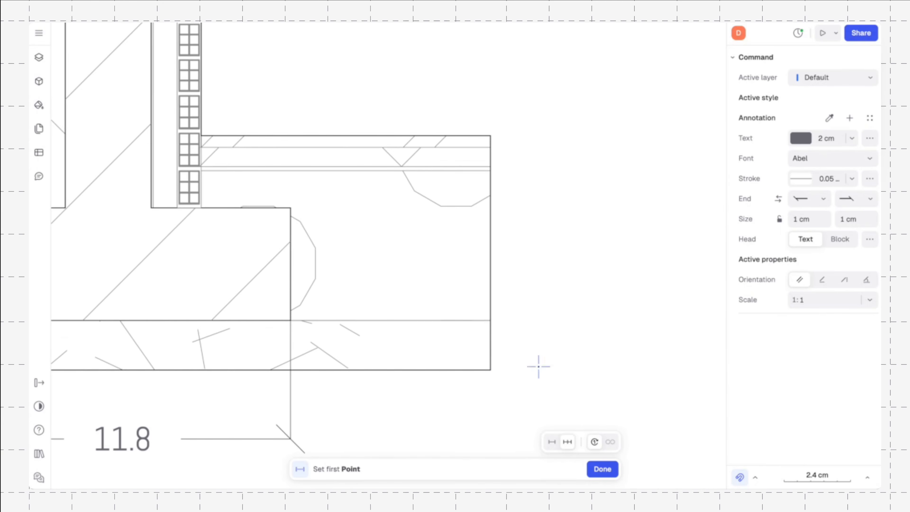
click(491, 370)
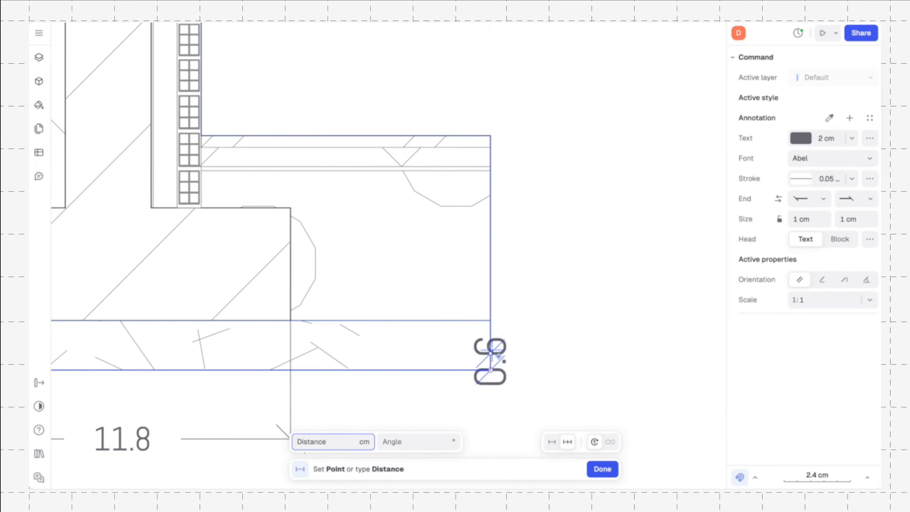
click(490, 321)
click(547, 321)
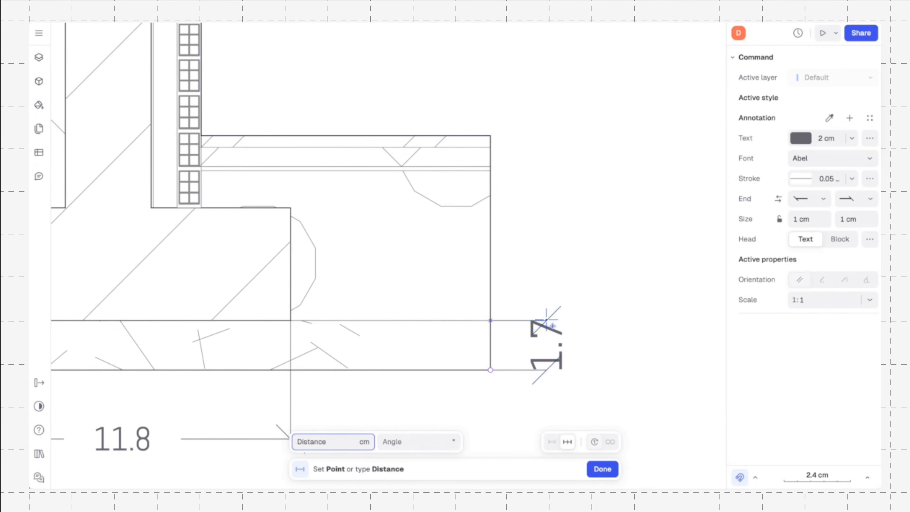
Step: Continue the dimension chain up the outer edge across the fill and the thin membrane layer beneath the floor
click(494, 172)
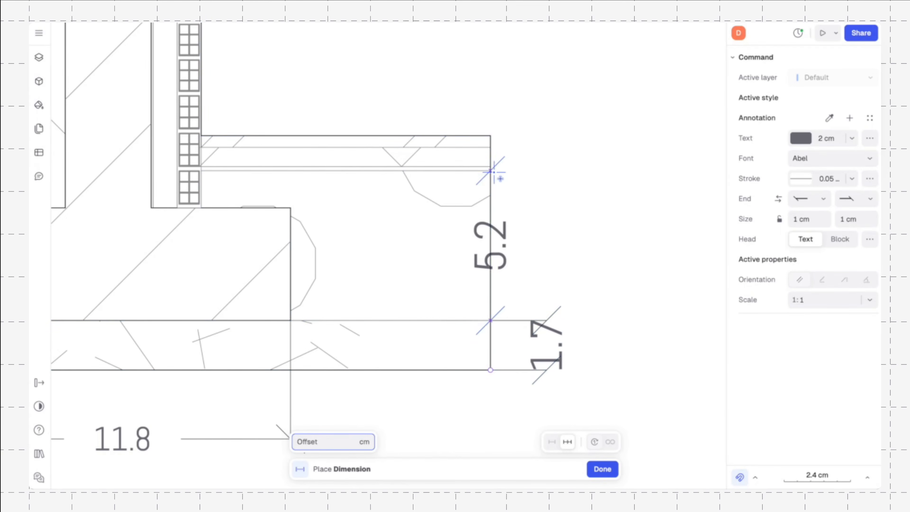
click(547, 172)
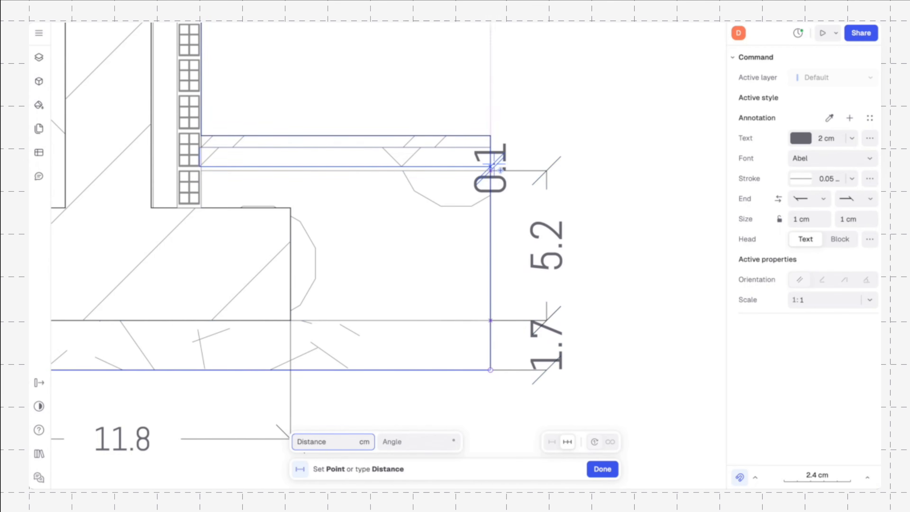
click(495, 167)
click(547, 169)
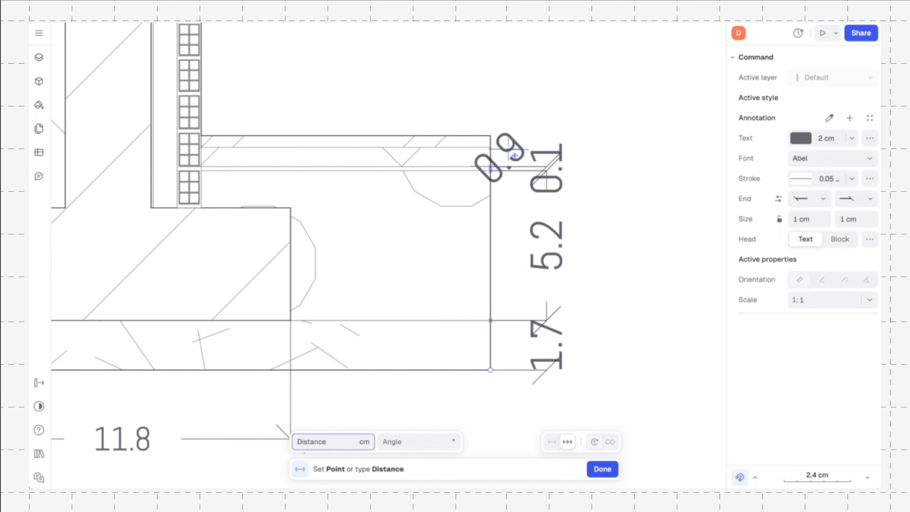
Step: Extend the chain over the two upper floor layers to the floor surface, end the command and clear the selection
click(491, 147)
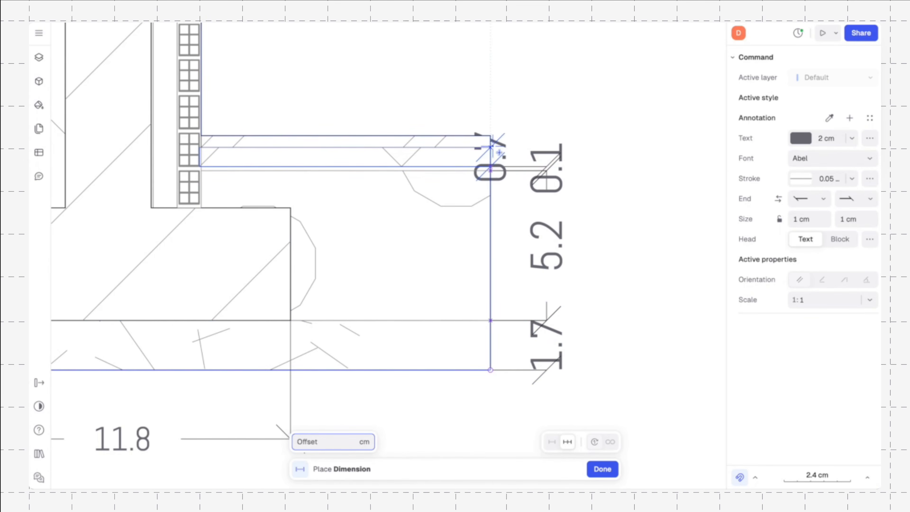
click(546, 154)
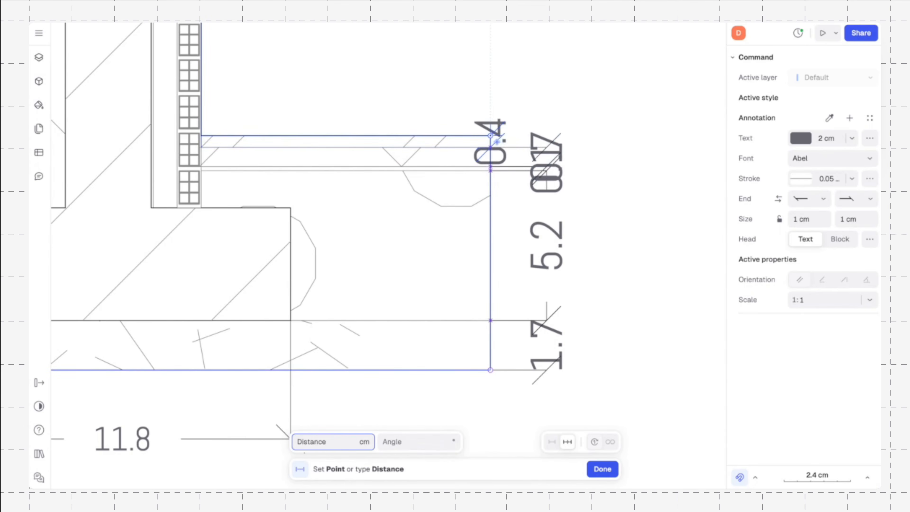
click(497, 141)
click(550, 142)
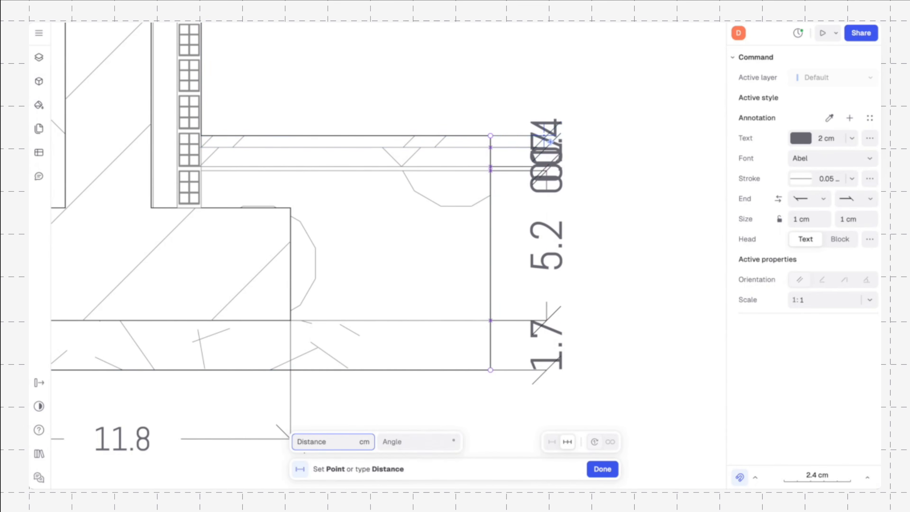
key(Return)
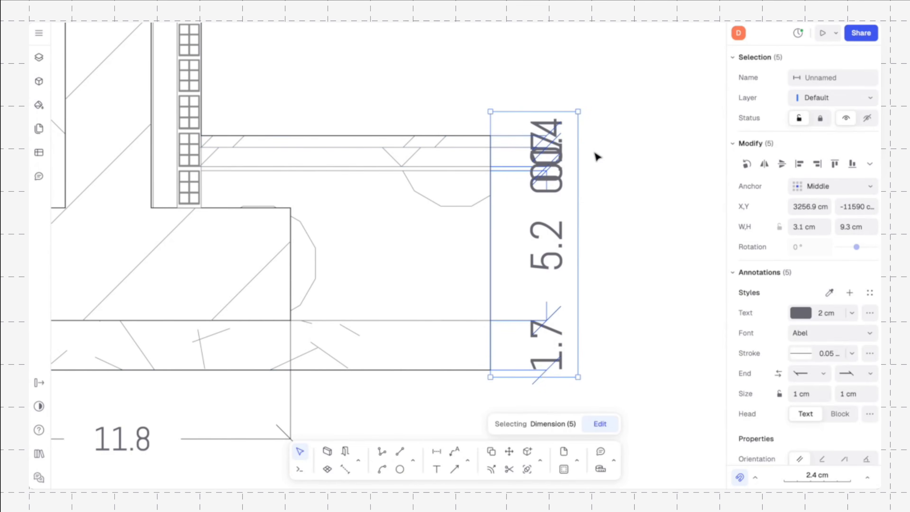
click(597, 156)
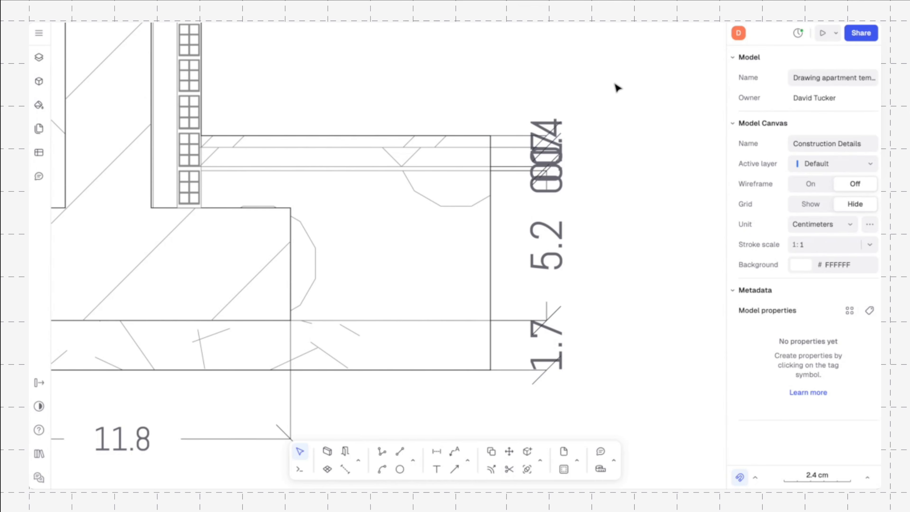
Step: Select all the chained dimensions beside the floor layers and apply the Dim Detail style to them
scroll(617, 88, up, 5)
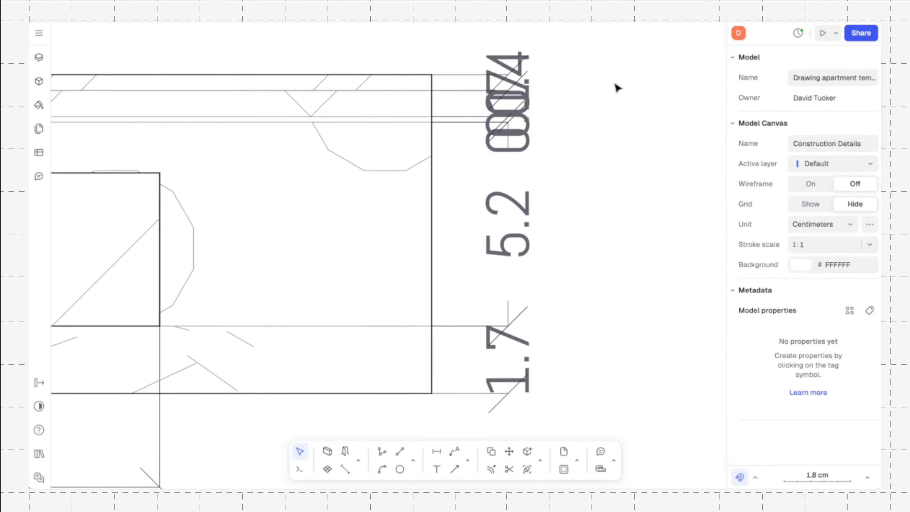
scroll(612, 92, down, 4)
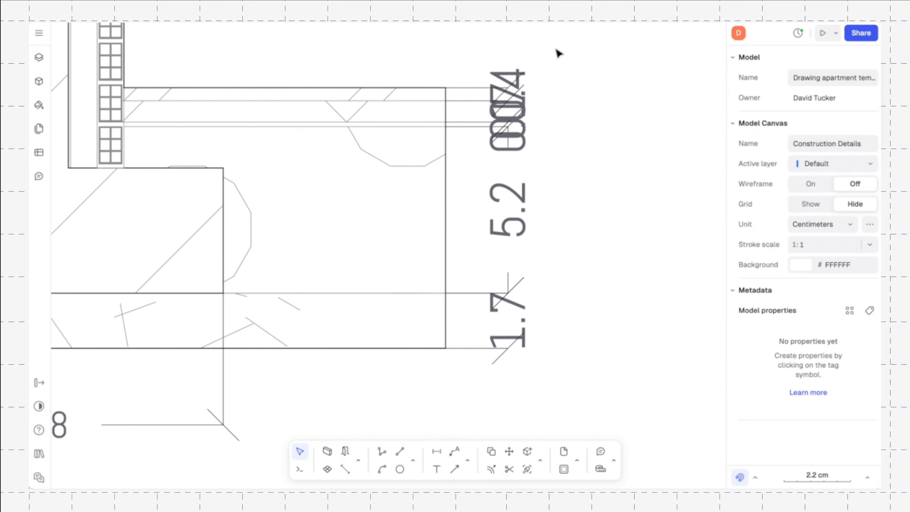
drag(558, 52, 470, 396)
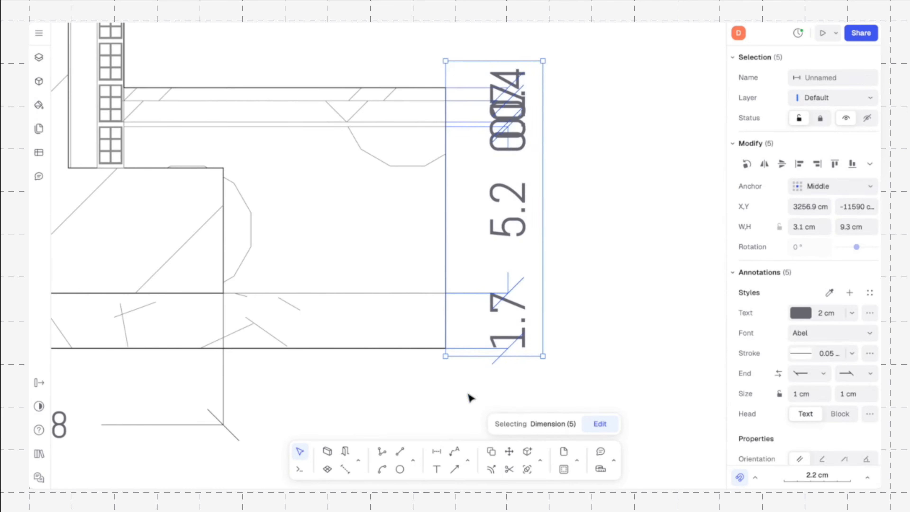
scroll(758, 305, down, 1)
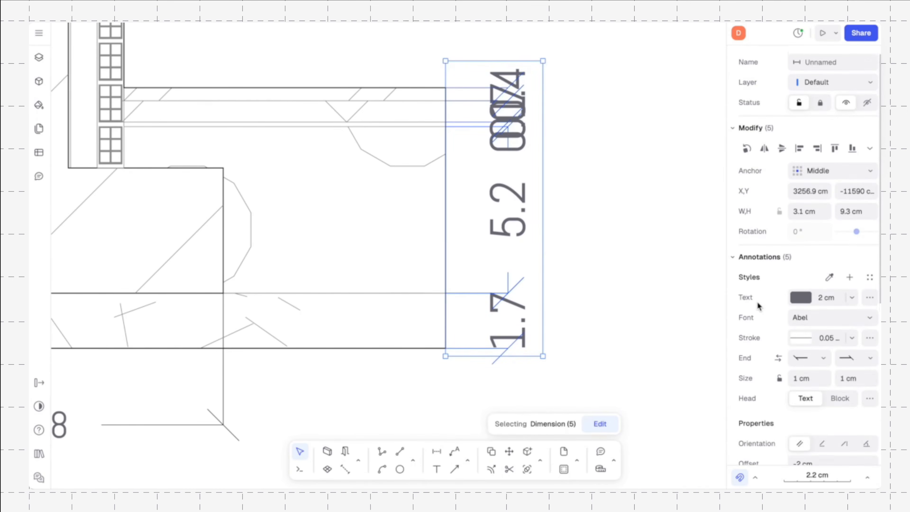
click(870, 274)
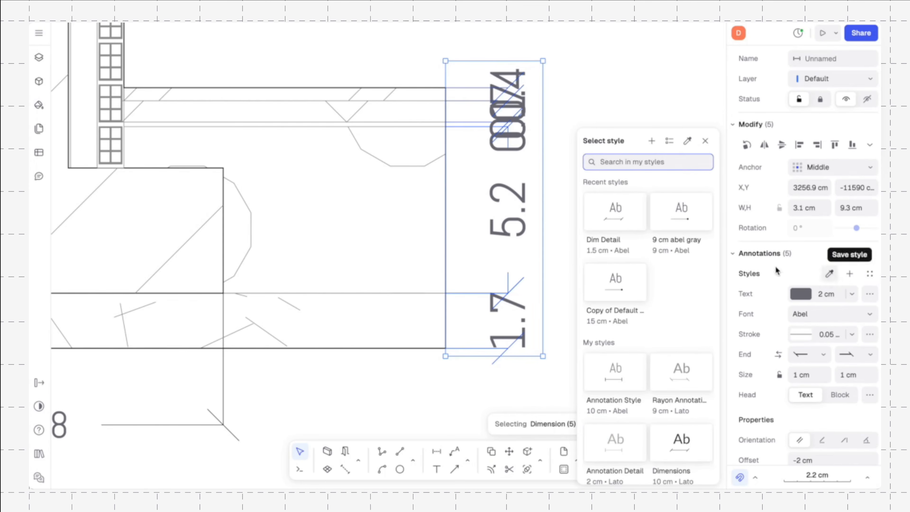
click(613, 214)
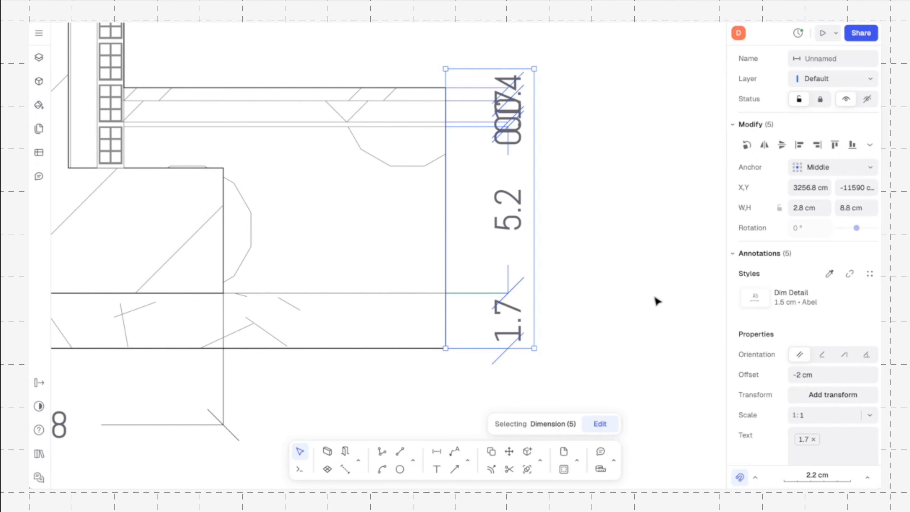
Step: Detach the chained dimensions from their style and save their appearance as a new style named Dim Detail mm
click(850, 274)
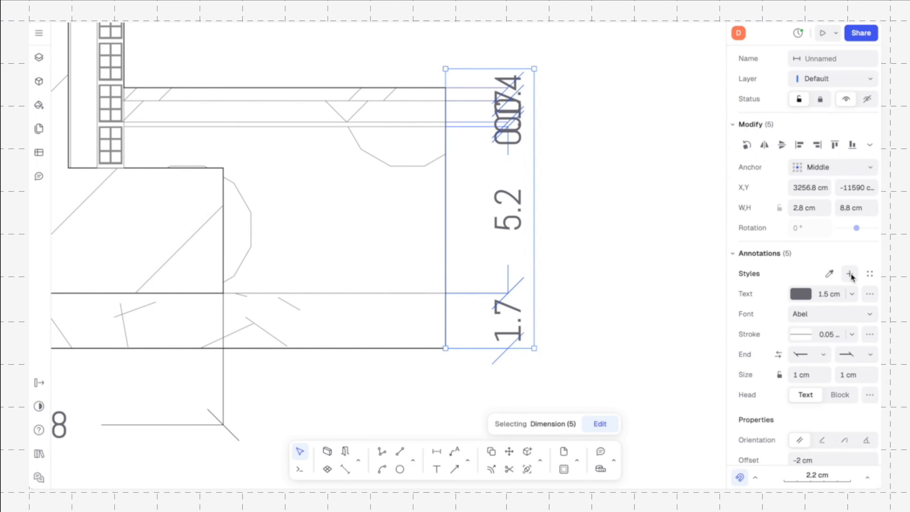
click(850, 274)
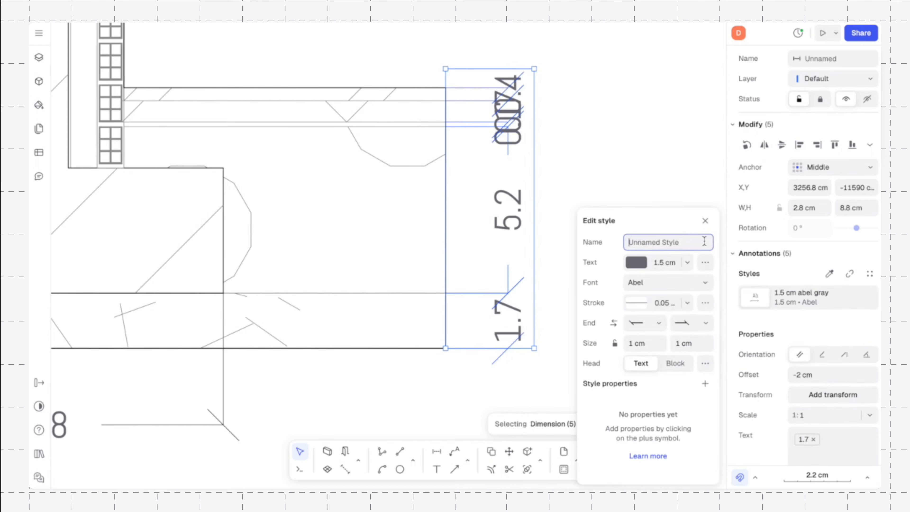
text(Dim Detail mm)
Step: Set the Dim Detail mm style's unit to Millimeters and check its precision options, keeping 0 (canvas)
click(704, 268)
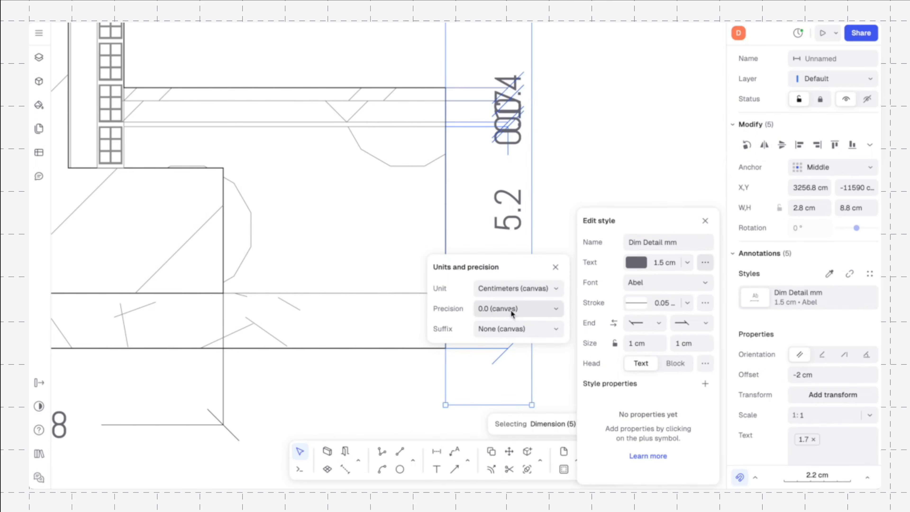
click(552, 290)
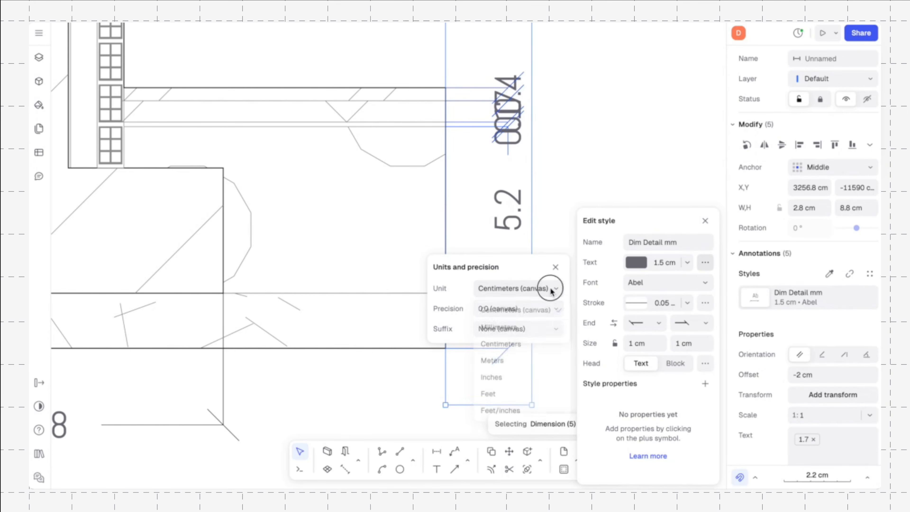
click(543, 333)
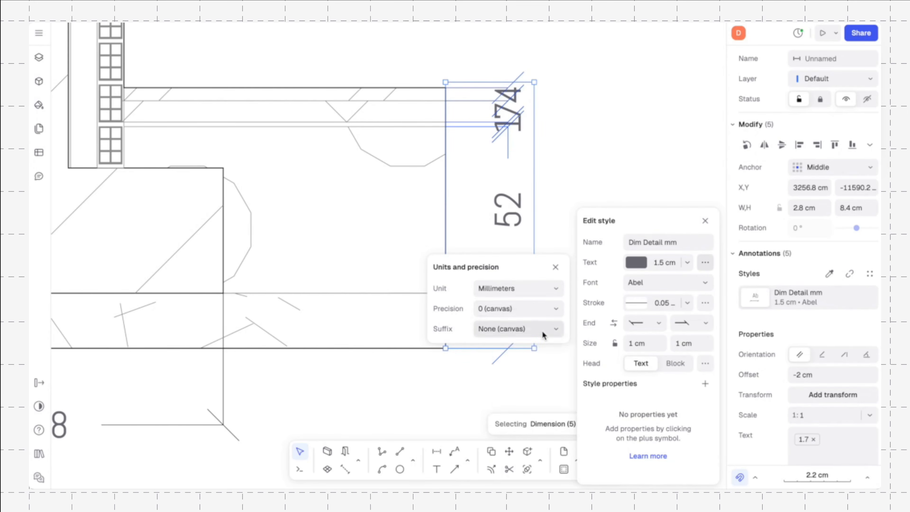
click(555, 309)
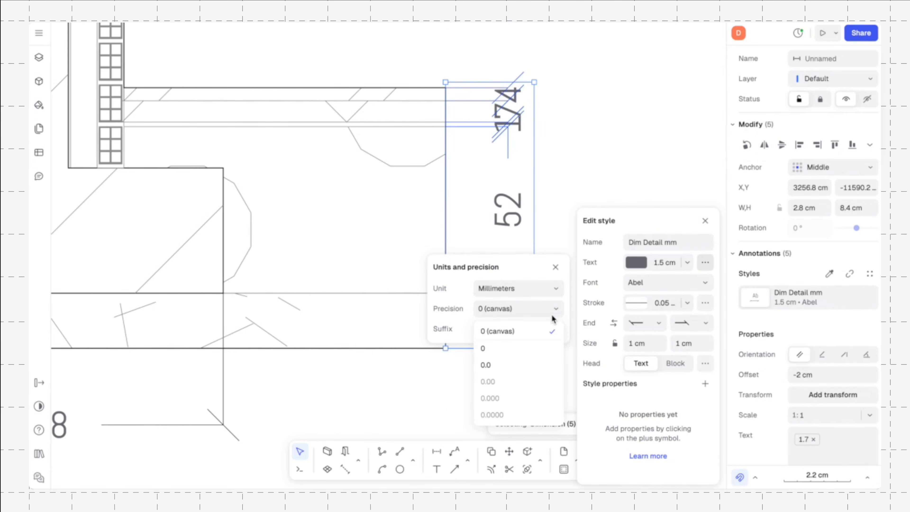
click(553, 310)
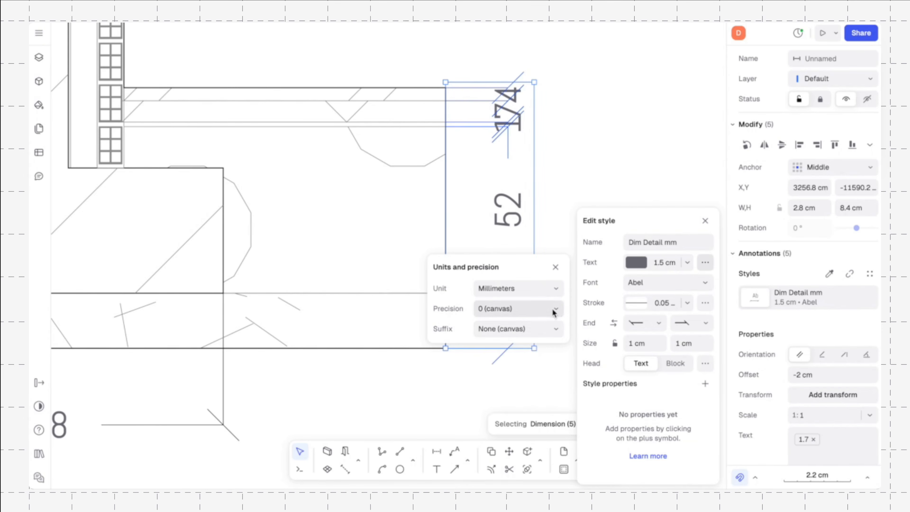
Step: Try the mm suffix on the Dim Detail mm style, return it to None (canvas) and close the unit settings
click(556, 333)
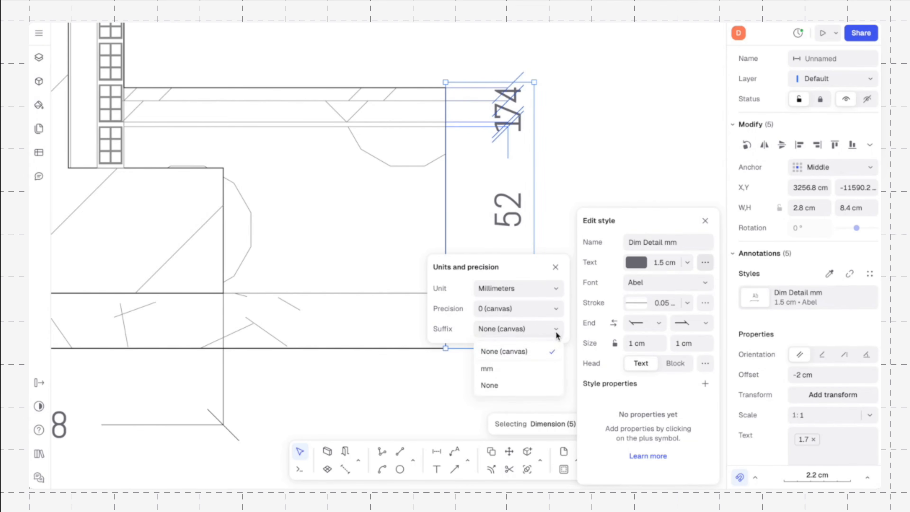
click(546, 371)
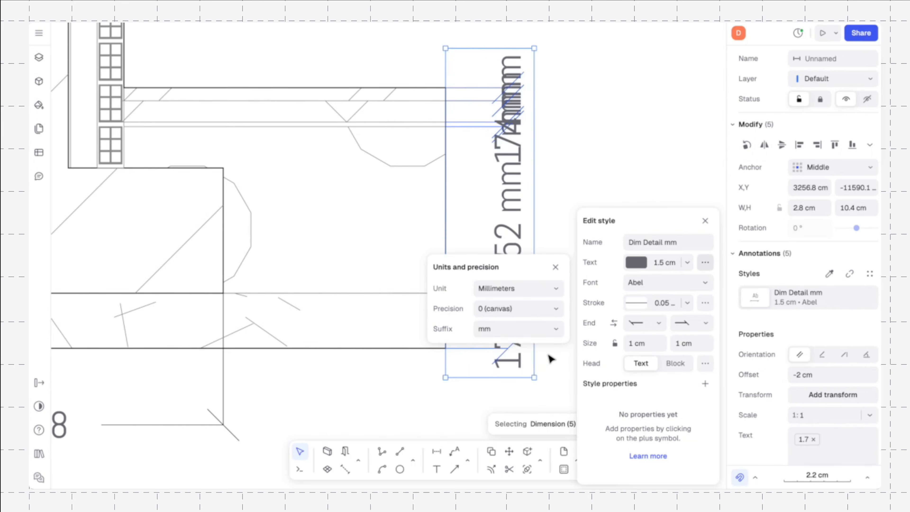
click(552, 330)
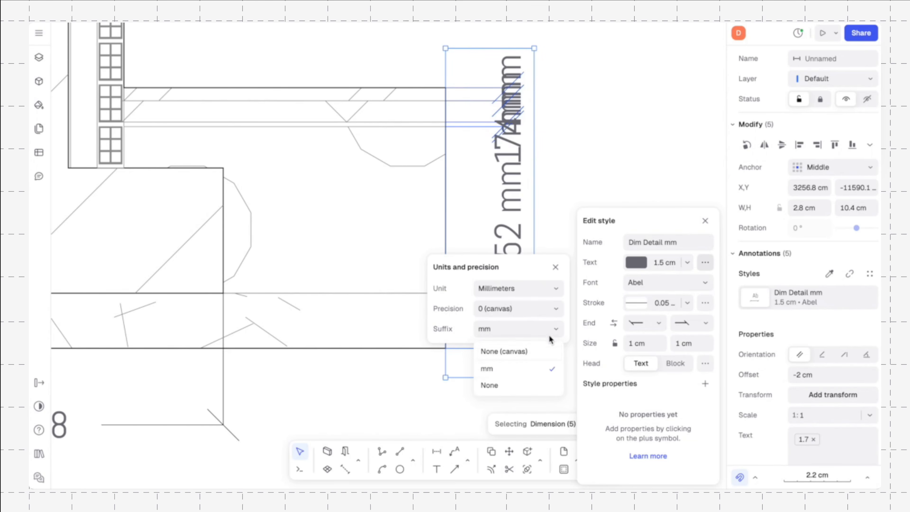
click(541, 352)
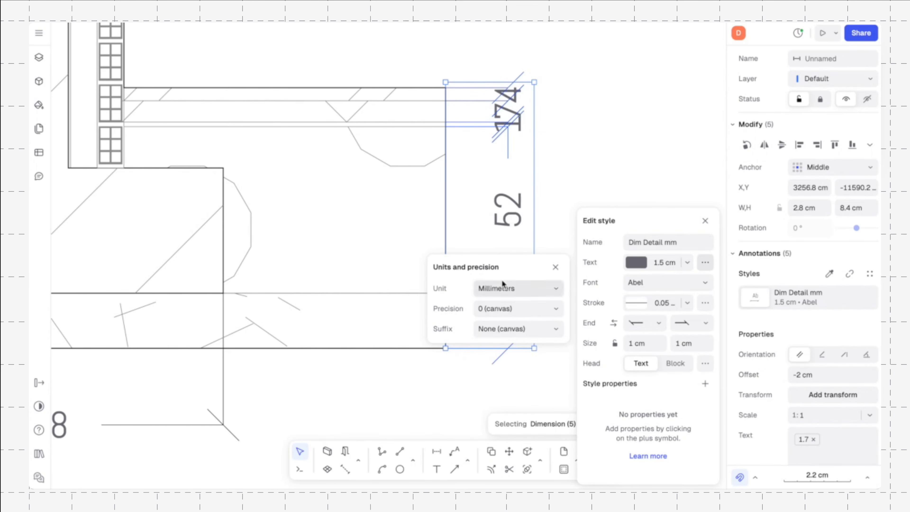
click(556, 267)
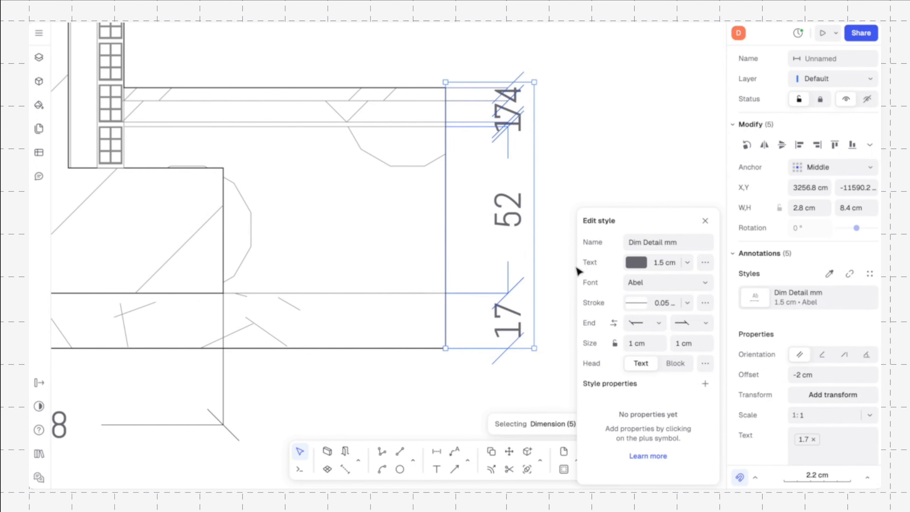
Step: Set the Dim Detail mm style's text size to 1 cm and both of its end marker sizes to 0.5 cm
click(662, 263)
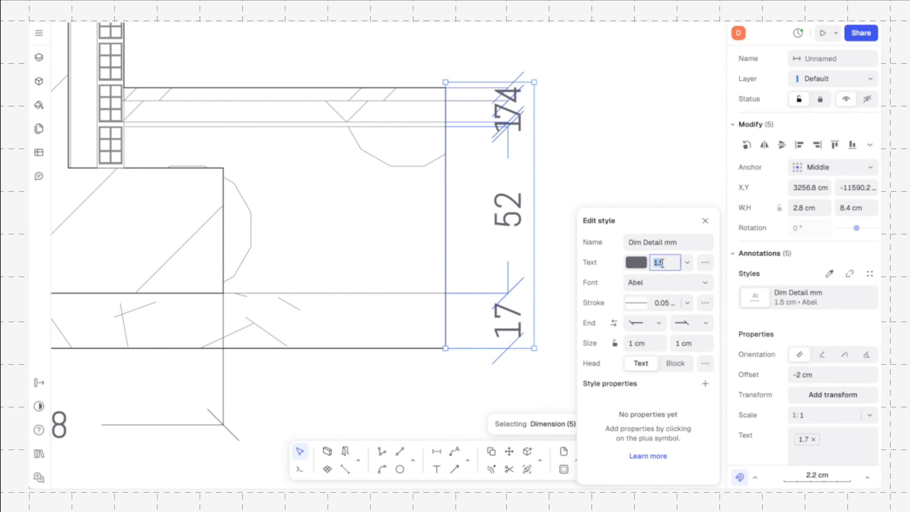
text(1)
key(Return)
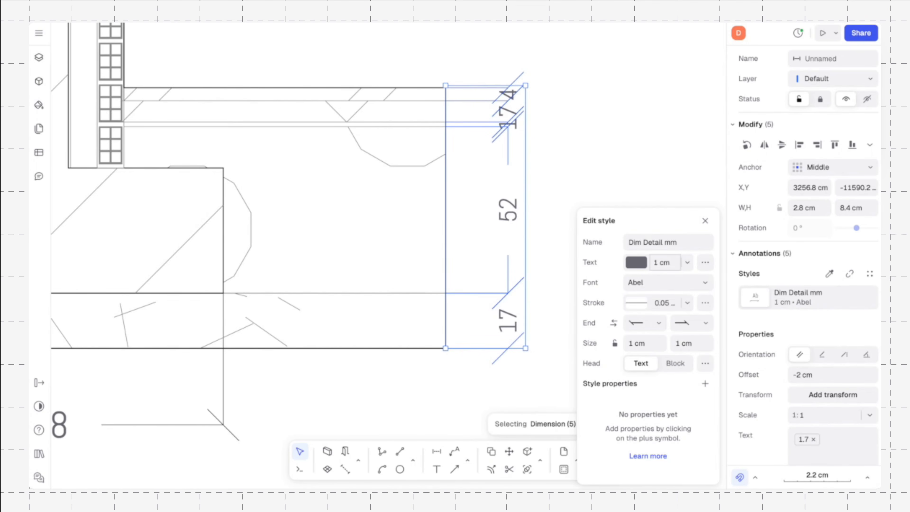
click(638, 343)
text(0.5)
key(Tab)
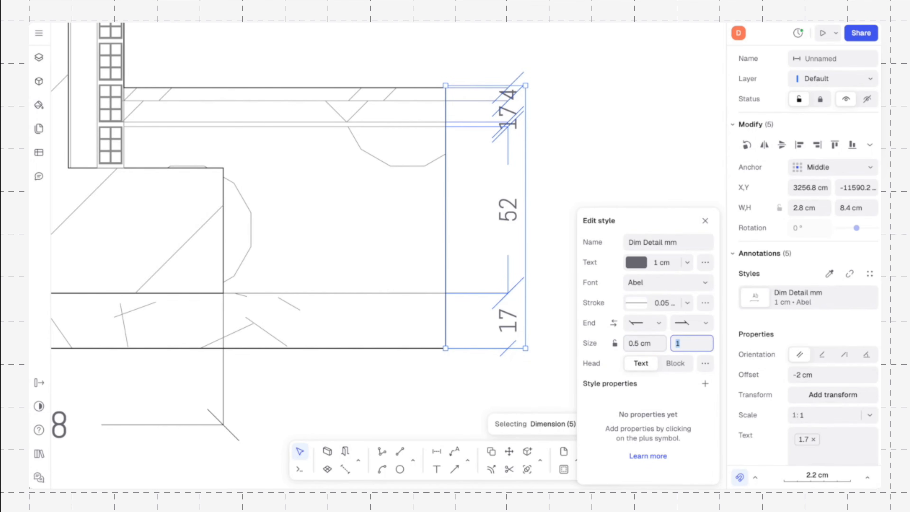
text(0.5)
key(Tab)
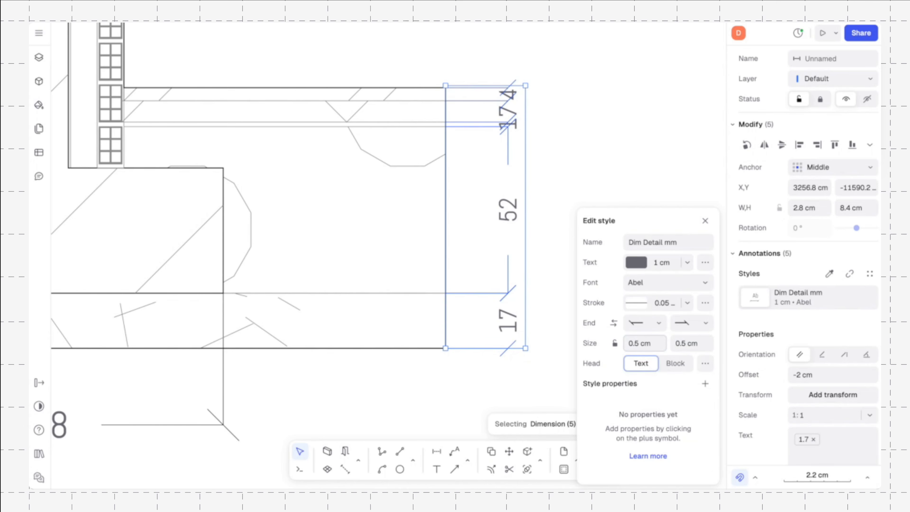
click(662, 327)
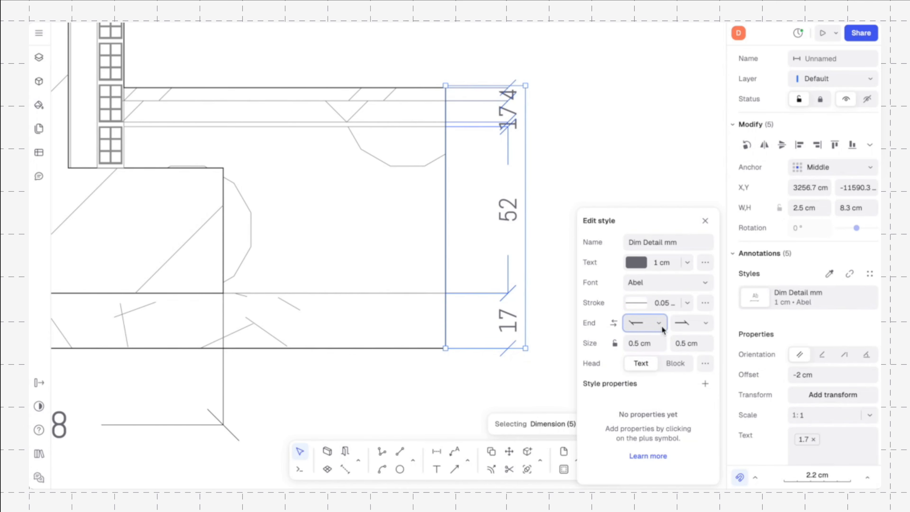
Step: Try a head gap of 0.5 cm in the Dim Detail mm style and reduce it to 0.25 cm
click(705, 363)
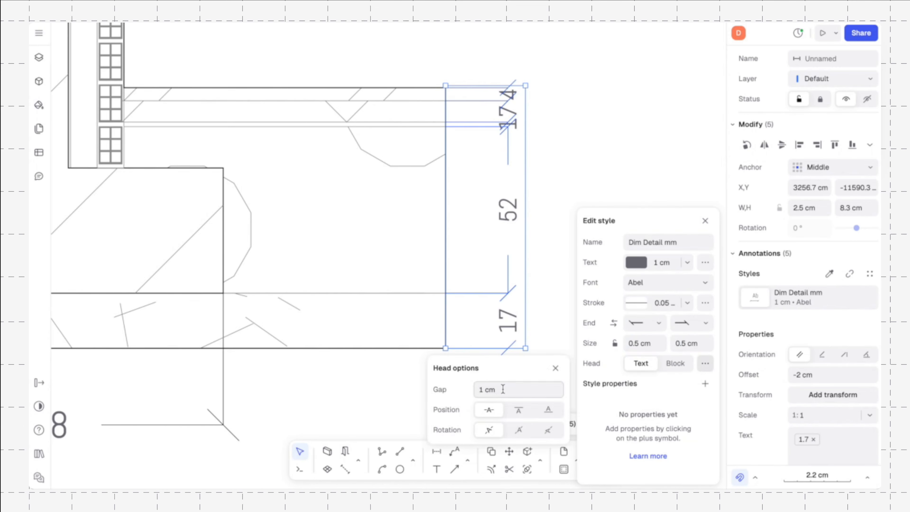
click(503, 389)
text(0.5)
key(Return)
click(511, 389)
text(0.25)
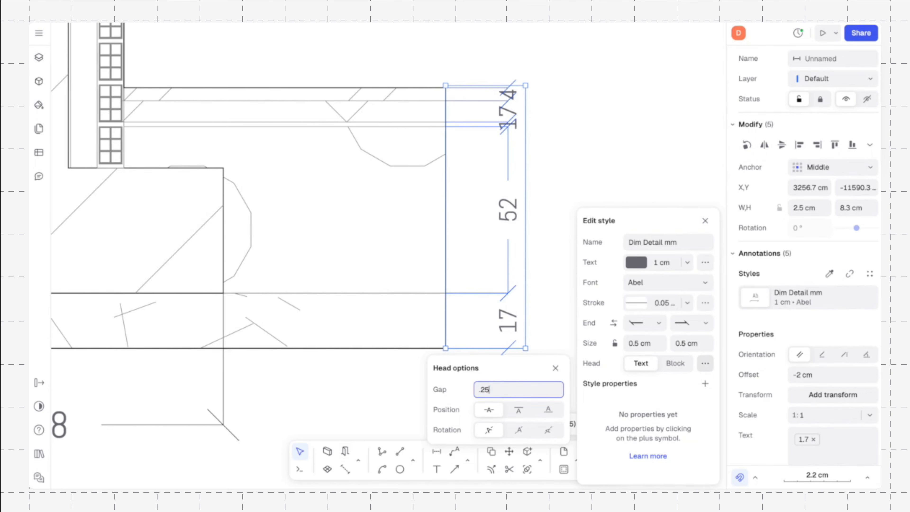
key(Return)
click(556, 368)
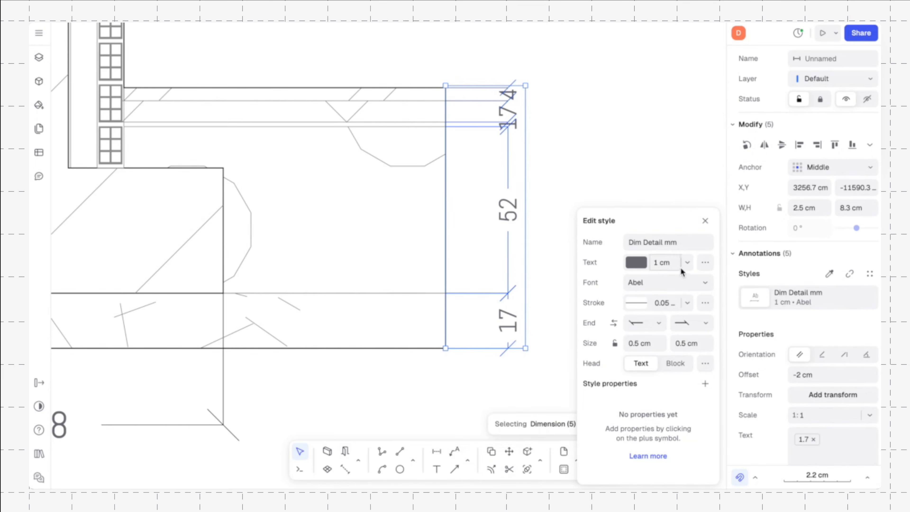
Step: Set the Dim Detail mm style's text size to 0.5 cm, close the style editor and clear the selection
click(666, 261)
text(0.5)
key(Return)
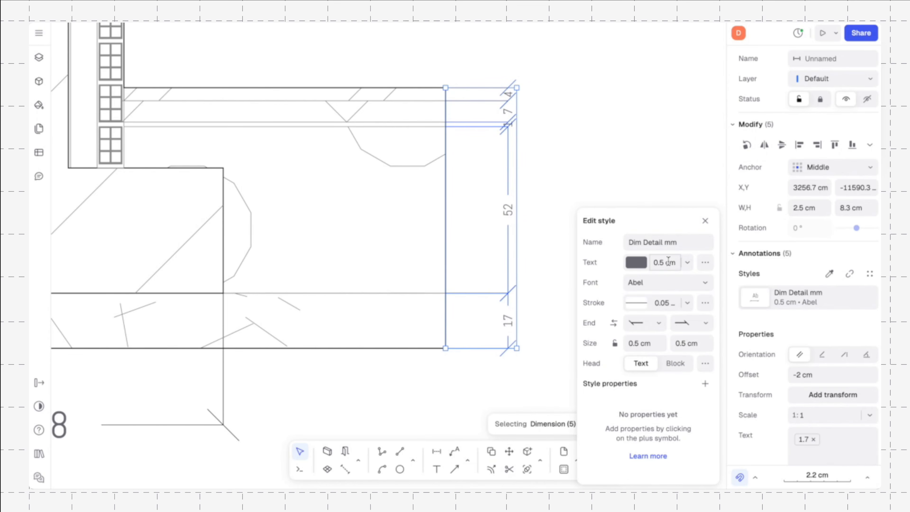
click(644, 199)
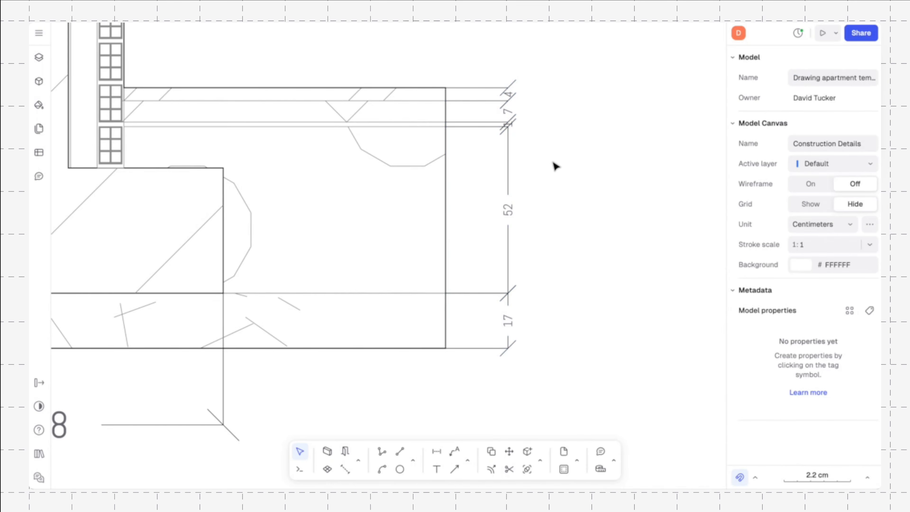
Step: Delete all the chained dimensions beside the floor layers
scroll(555, 166, left, 5)
scroll(555, 166, down, 2)
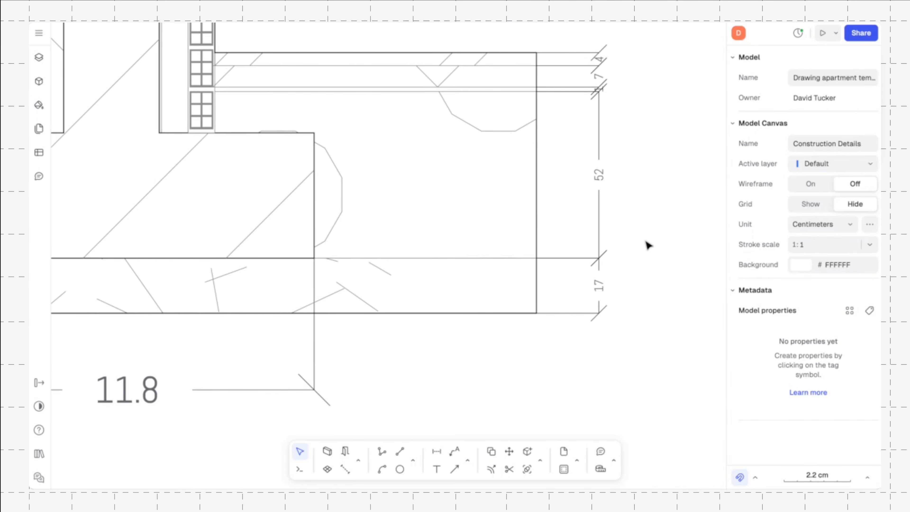
scroll(649, 245, up, 1)
scroll(648, 246, right, 1)
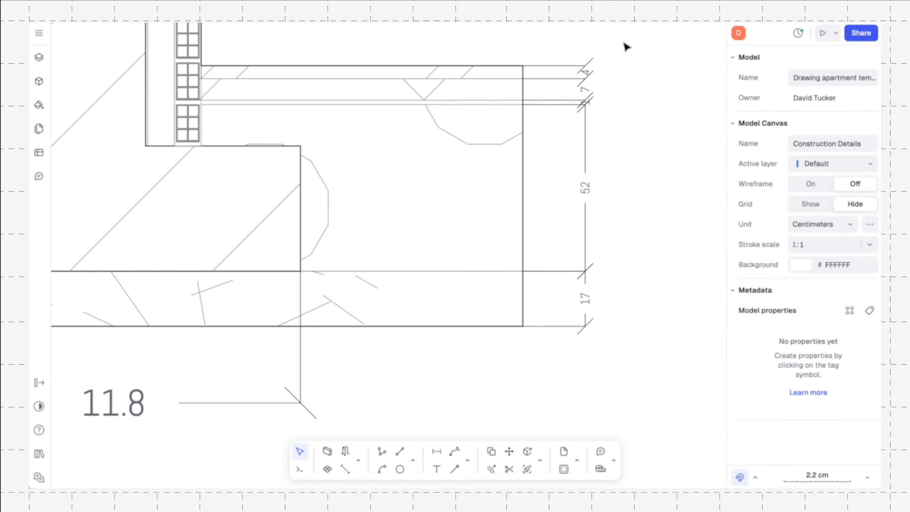
drag(615, 87, 545, 353)
key(Delete)
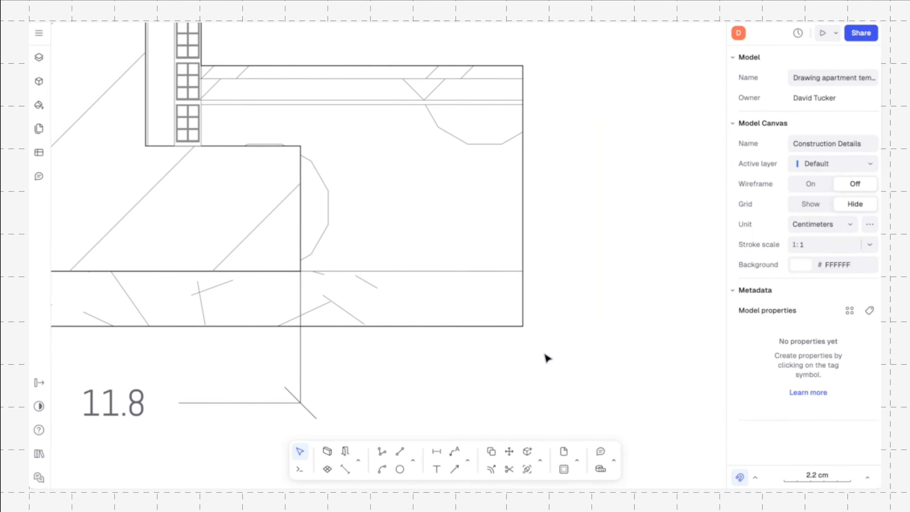
Step: Place a leader anchored in the soil area beside the footing, running horizontally about 6.2 cm to just outside the section
scroll(545, 353, down, 1)
scroll(545, 353, down, 10)
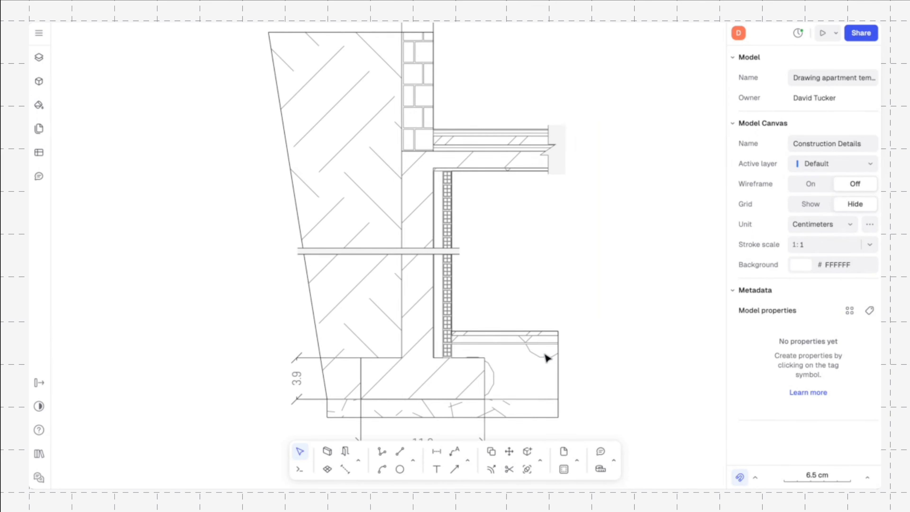
scroll(545, 353, down, 1)
scroll(545, 353, down, 1)
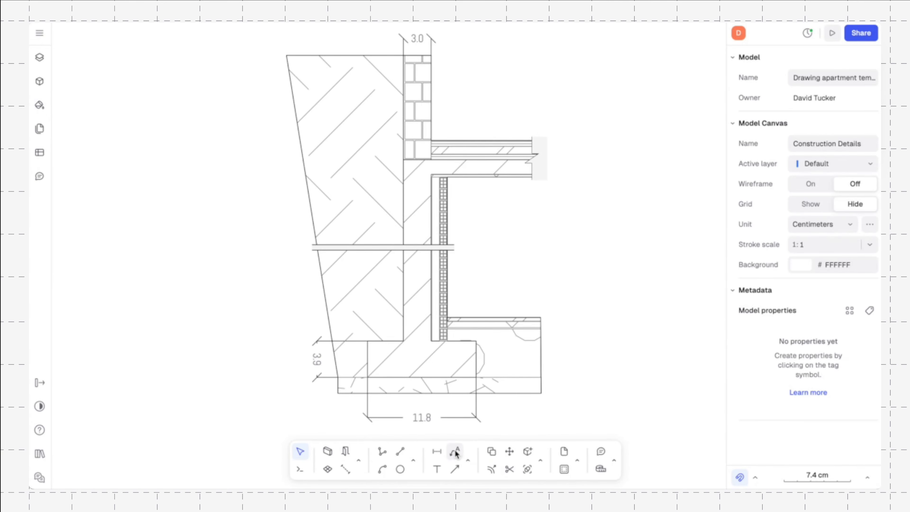
click(455, 452)
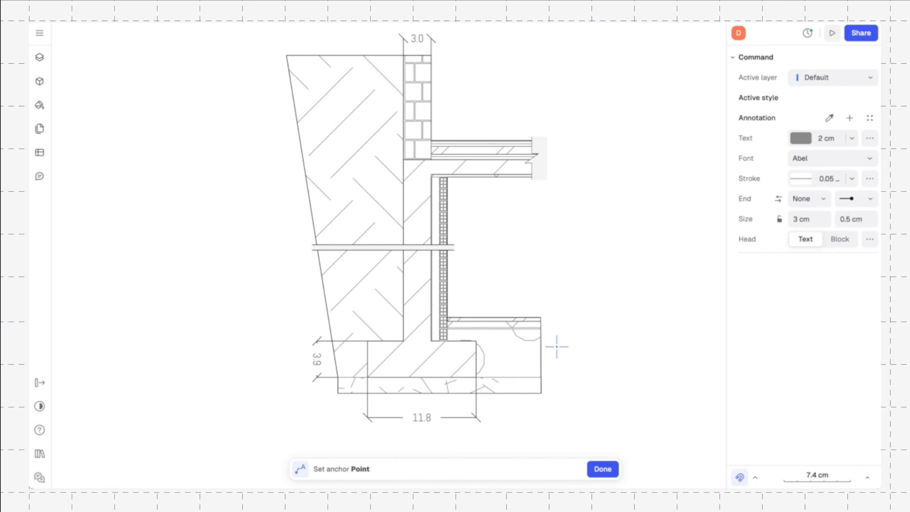
click(506, 353)
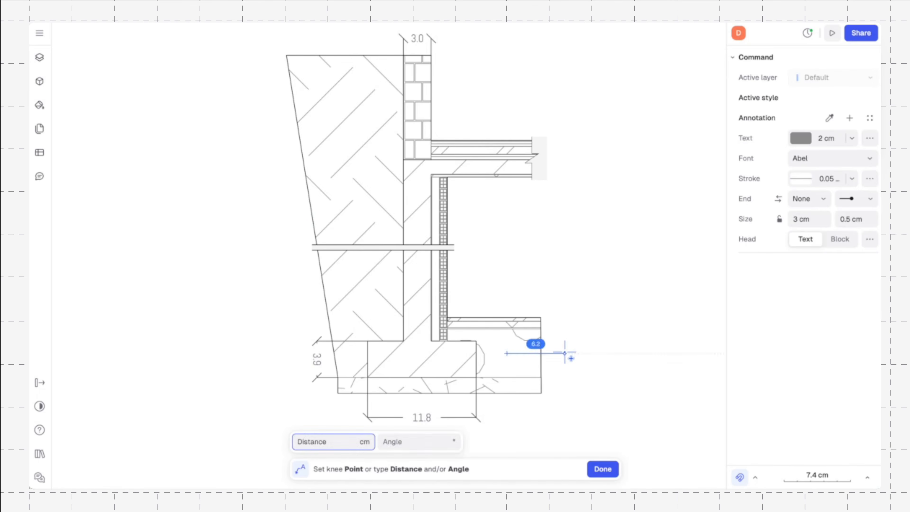
click(566, 353)
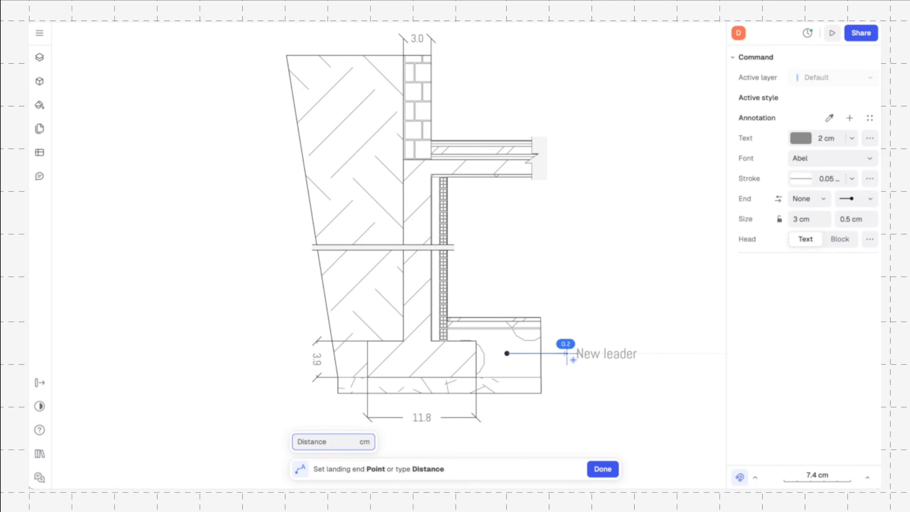
click(567, 353)
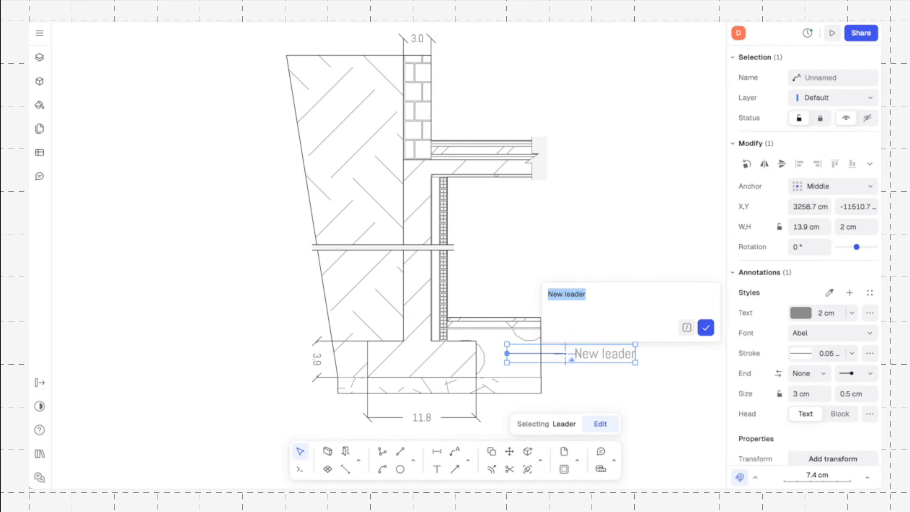
Step: Change the leader's text to "Soil" and clear the selection
click(595, 387)
double_click(580, 296)
key(BackSpace)
key(BackSpace)
key(BackSpace)
key(BackSpace)
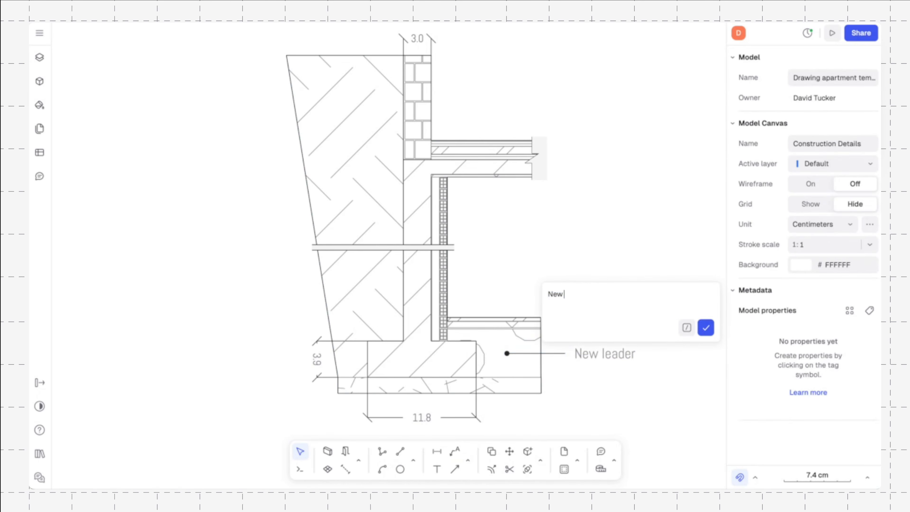
key(BackSpace)
text(Soil)
key(Return)
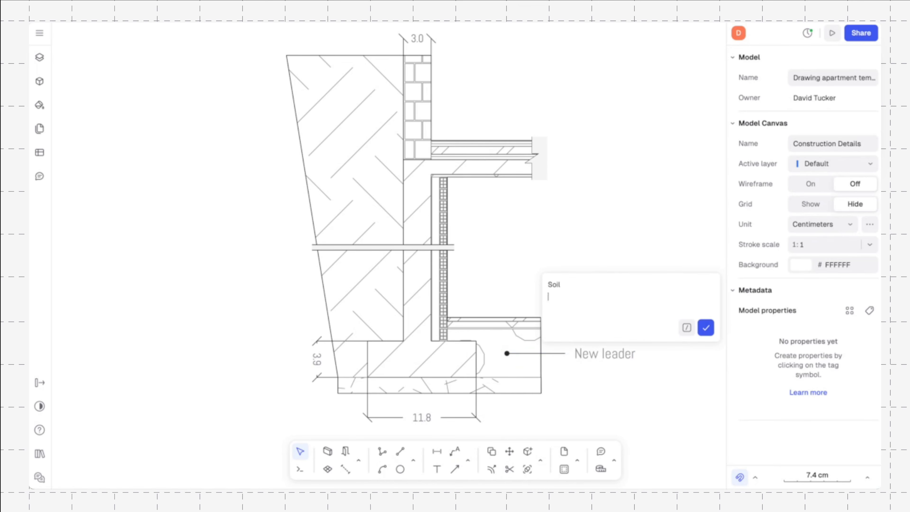
key(BackSpace)
click(706, 327)
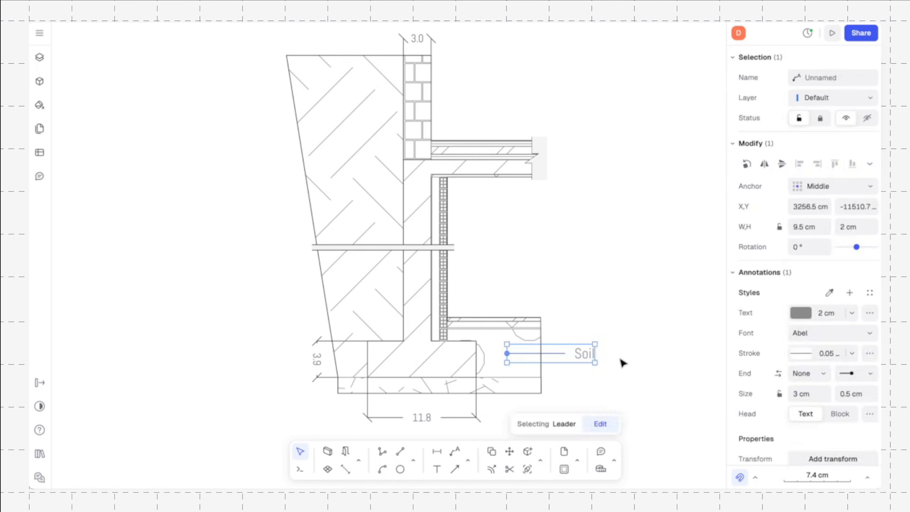
click(611, 343)
Step: Copy the Soil leader about 3.6 cm straight up so the copy points to the floor layers
scroll(611, 342, up, 5)
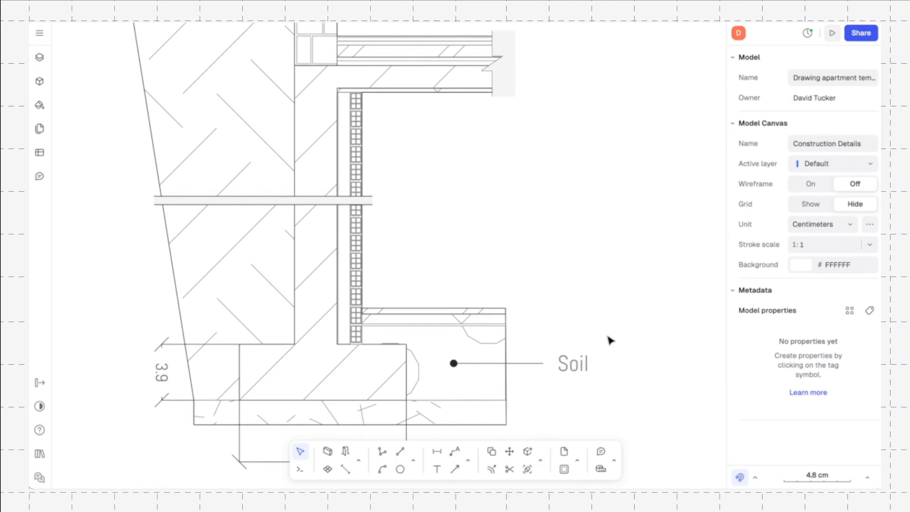
click(570, 370)
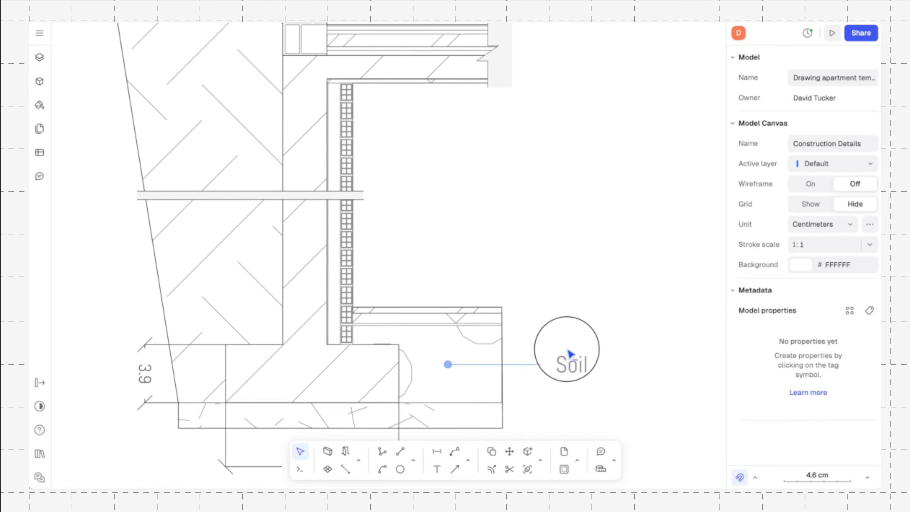
click(532, 365)
drag(533, 366, 534, 312)
right_click(532, 310)
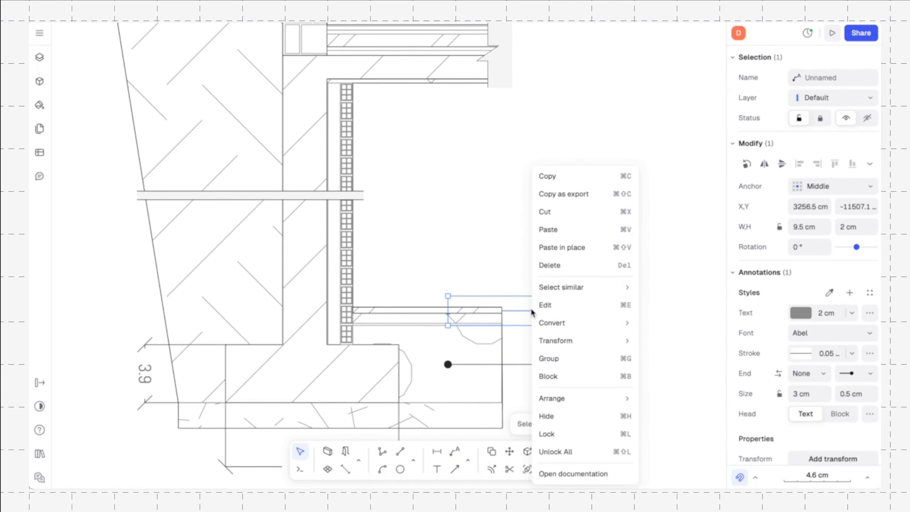
mouse_move(538, 322)
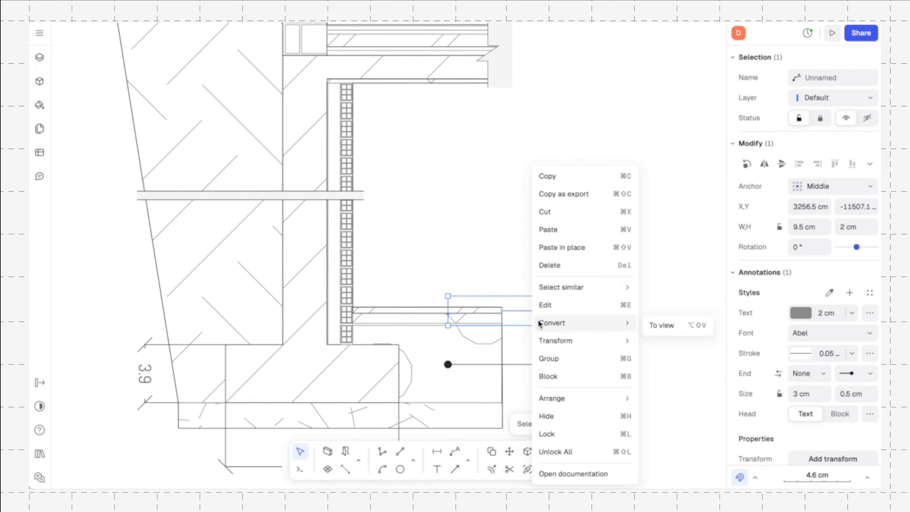
click(500, 267)
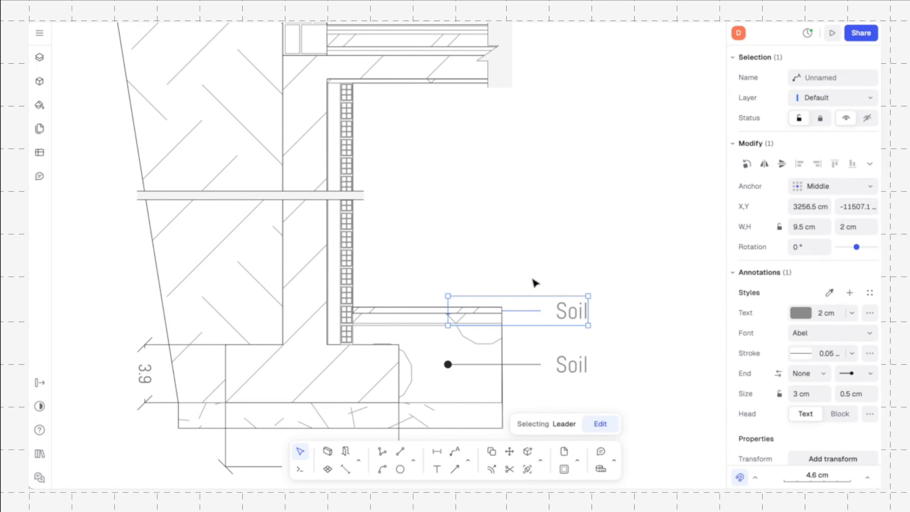
Step: Select both Soil leaders and assign them to the Annotations layer
shift+click(531, 365)
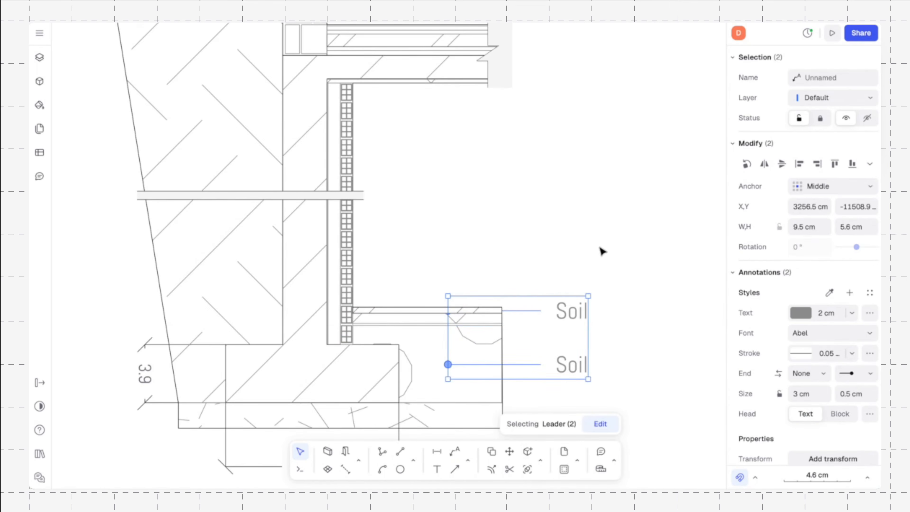
click(832, 98)
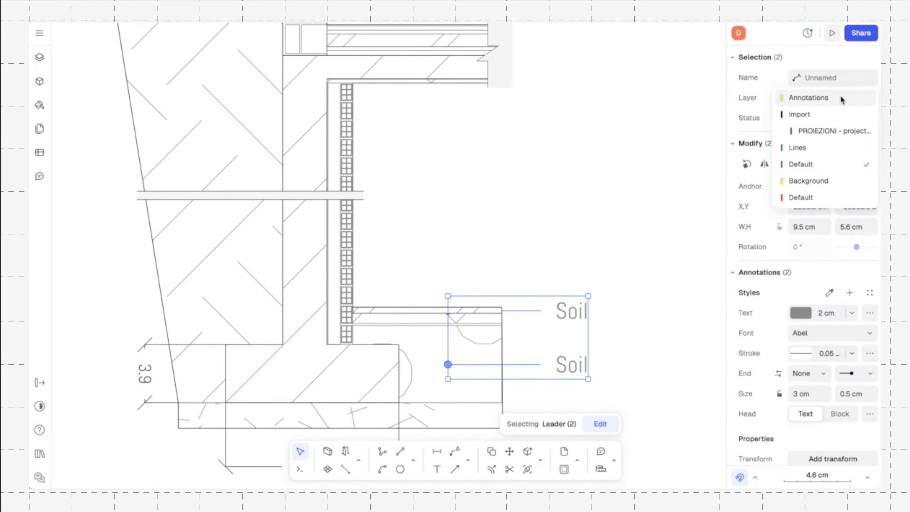
click(825, 98)
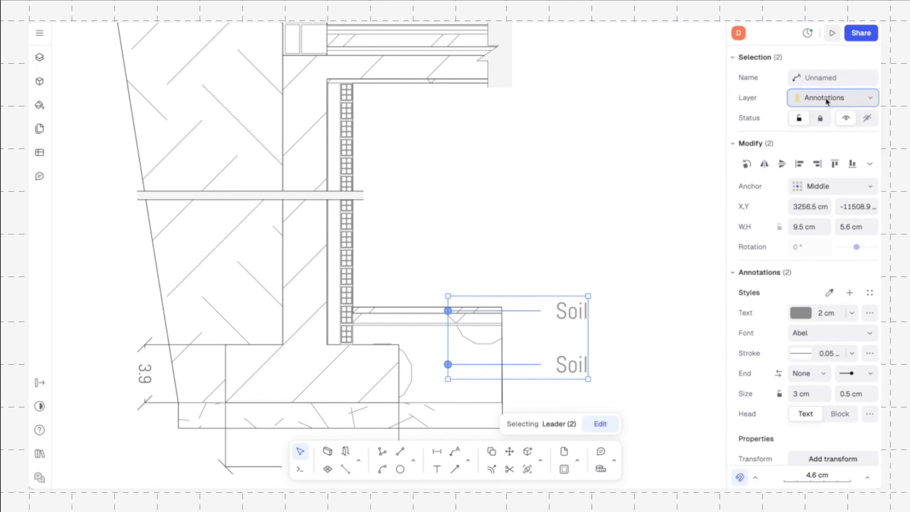
Step: Clear the selection and examine the contents of the Annotations layer in the layer list
click(596, 226)
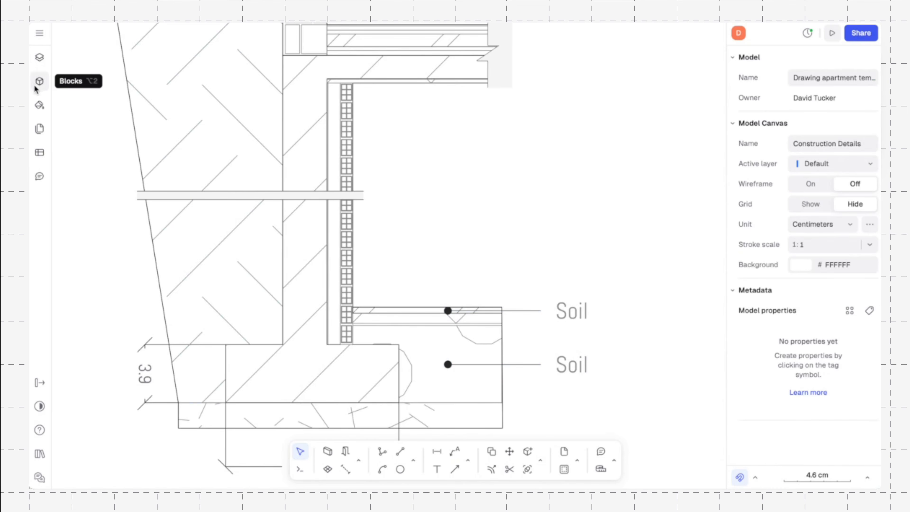
click(39, 63)
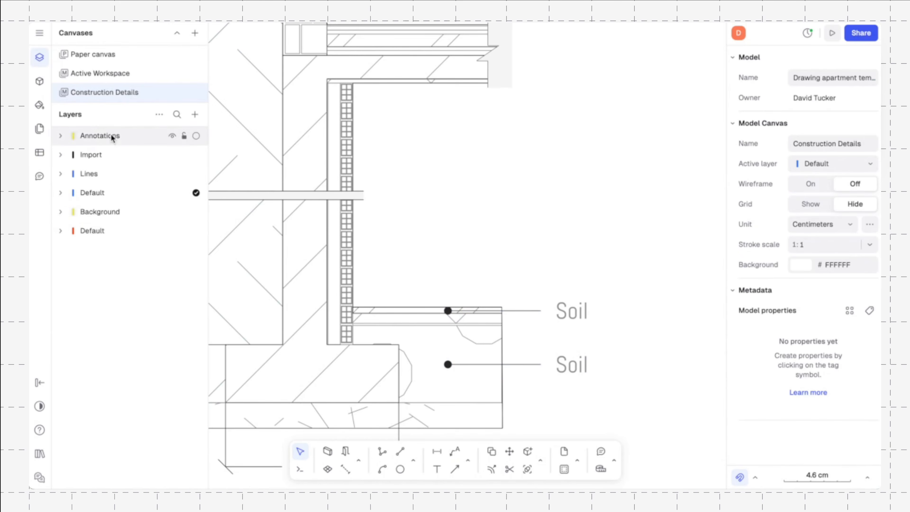
mouse_move(112, 138)
mouse_down()
mouse_move(106, 215)
mouse_move(111, 203)
mouse_up()
key(ctrl+z)
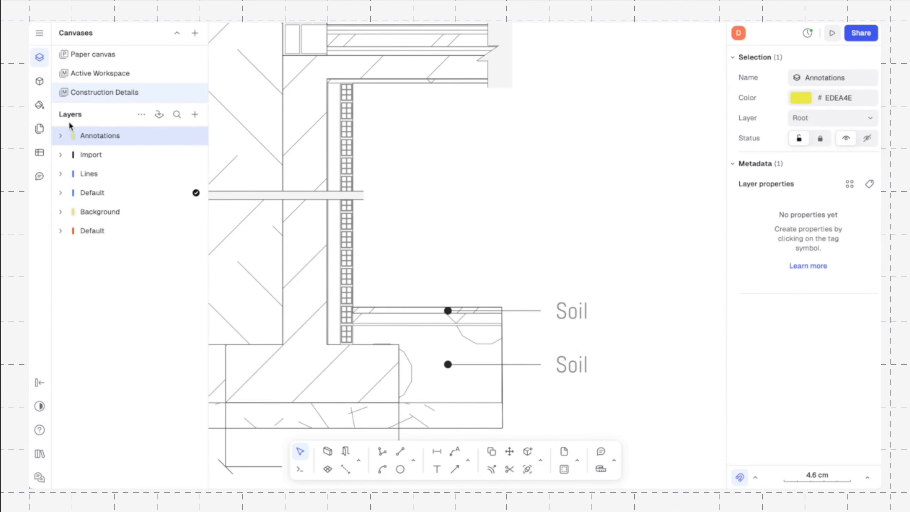
click(60, 136)
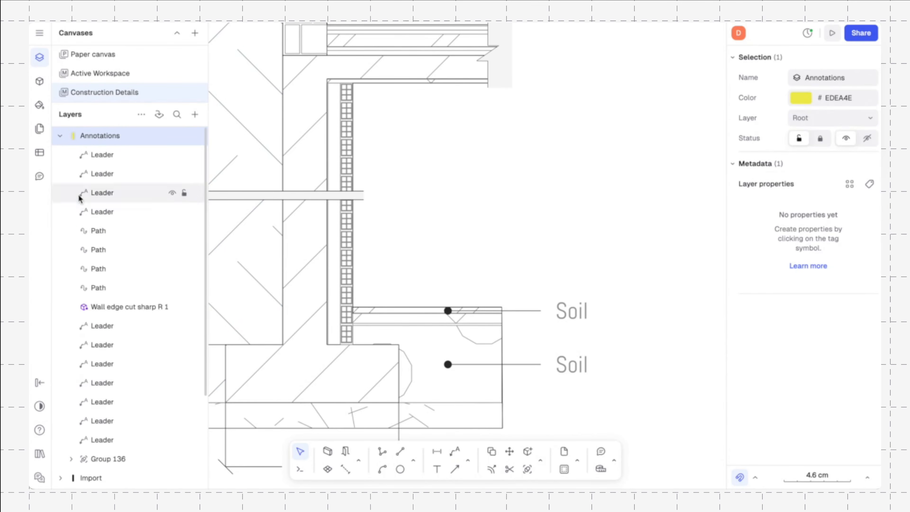
click(61, 135)
click(49, 60)
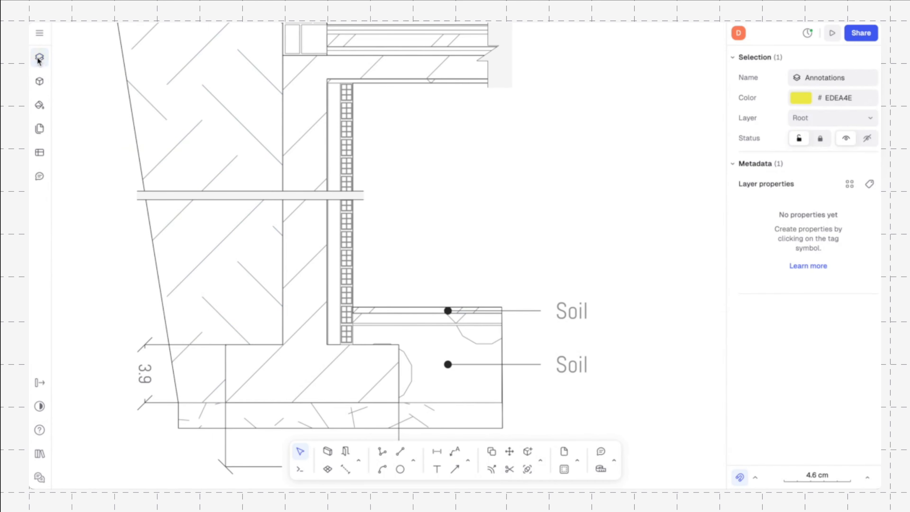
click(537, 223)
Step: Change the upper Soil leader's text to "Floor Topping" and clear the selection
scroll(538, 224, down, 1)
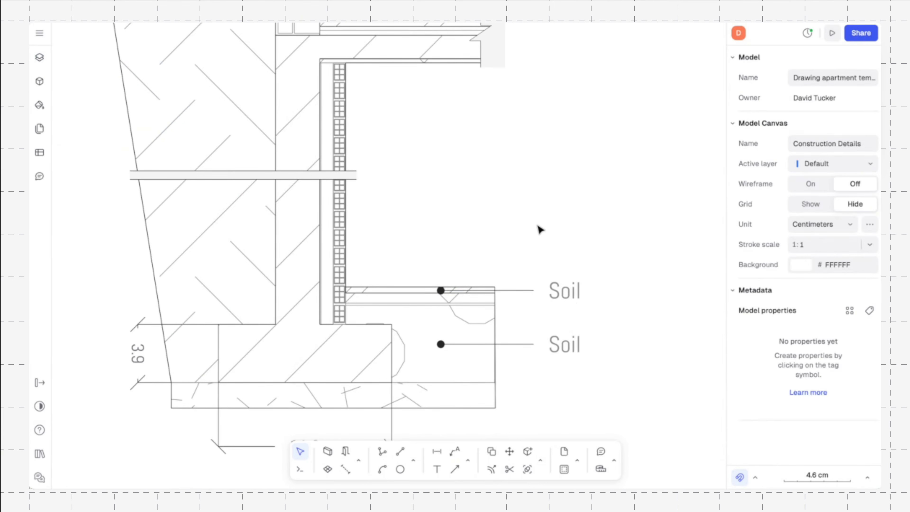
click(570, 301)
double_click(565, 296)
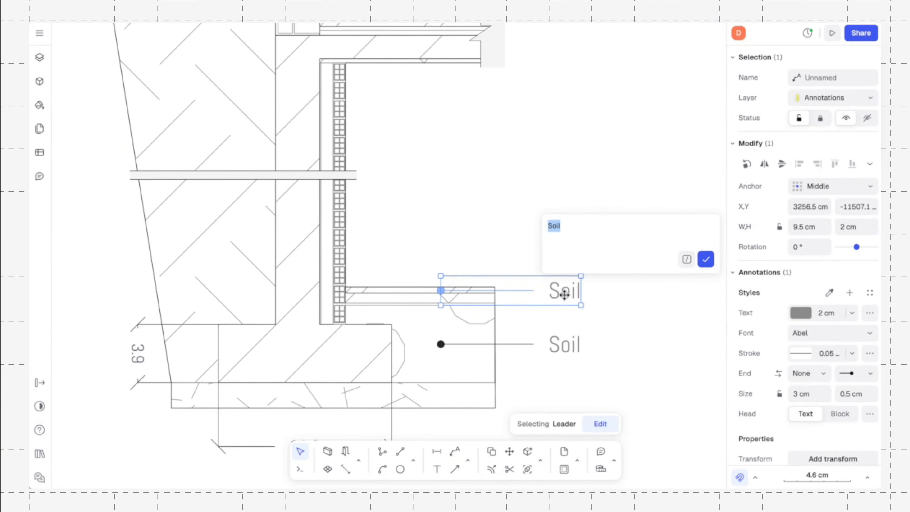
text(Floor Topping)
click(706, 259)
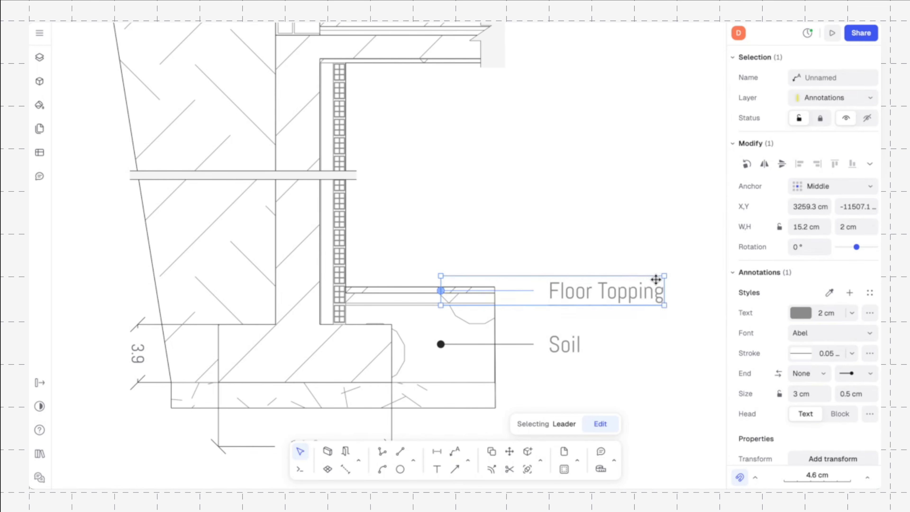
click(656, 274)
click(644, 222)
scroll(646, 226, down, 5)
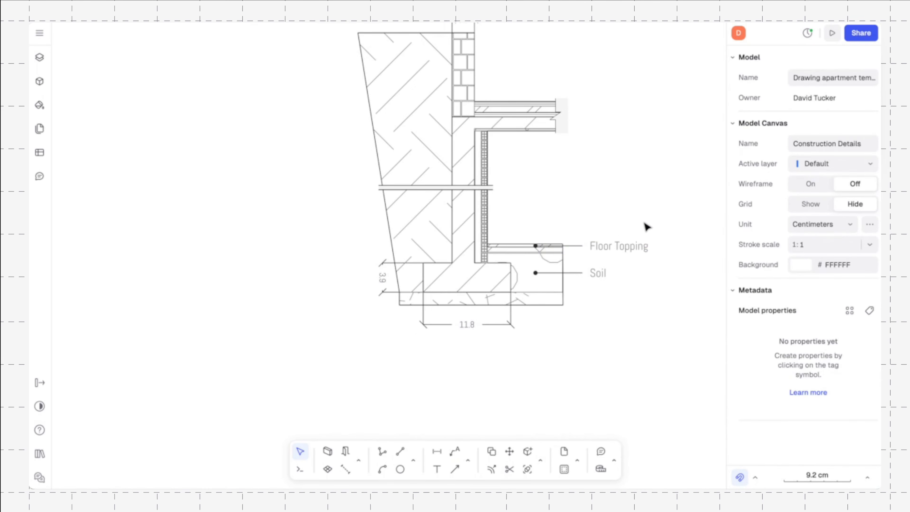
click(581, 245)
scroll(641, 210, up, 4)
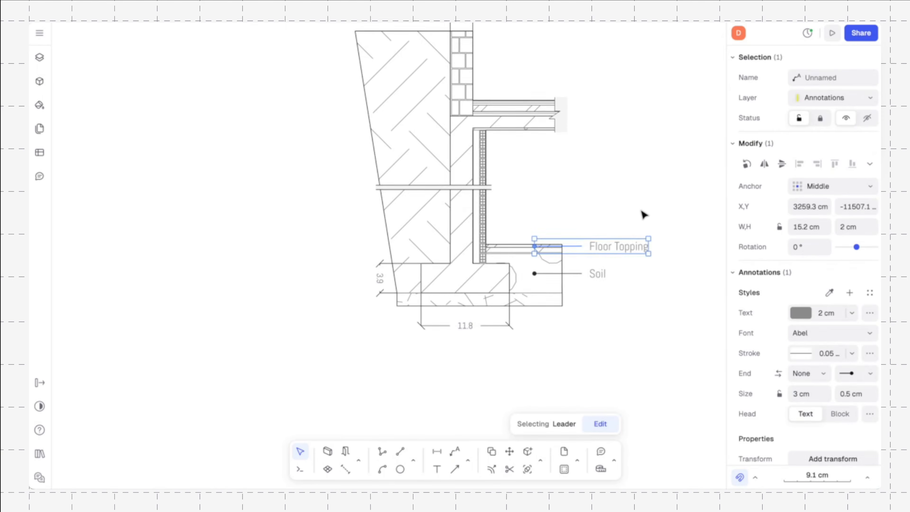
click(640, 210)
click(551, 265)
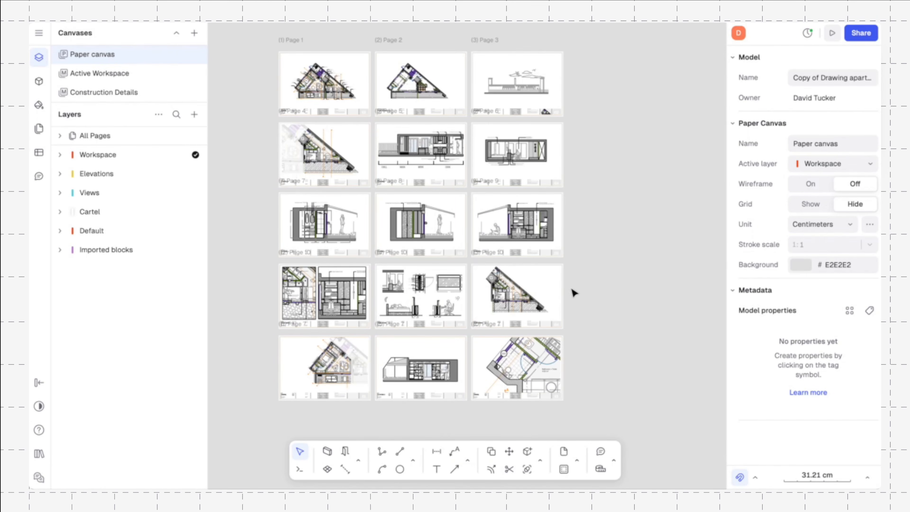
Step: Add a landscape A3 page on the paper canvas, directly below the last page in the third column
scroll(602, 367, down, 2)
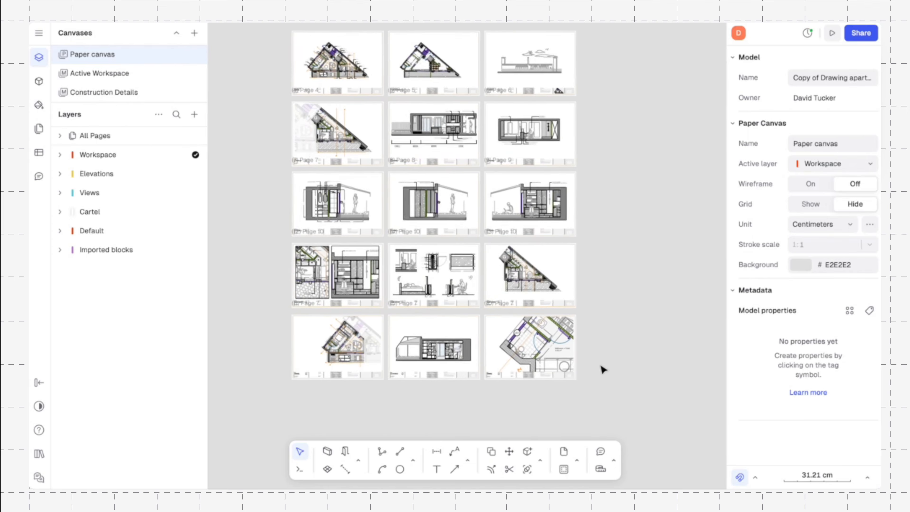
scroll(603, 369, down, 2)
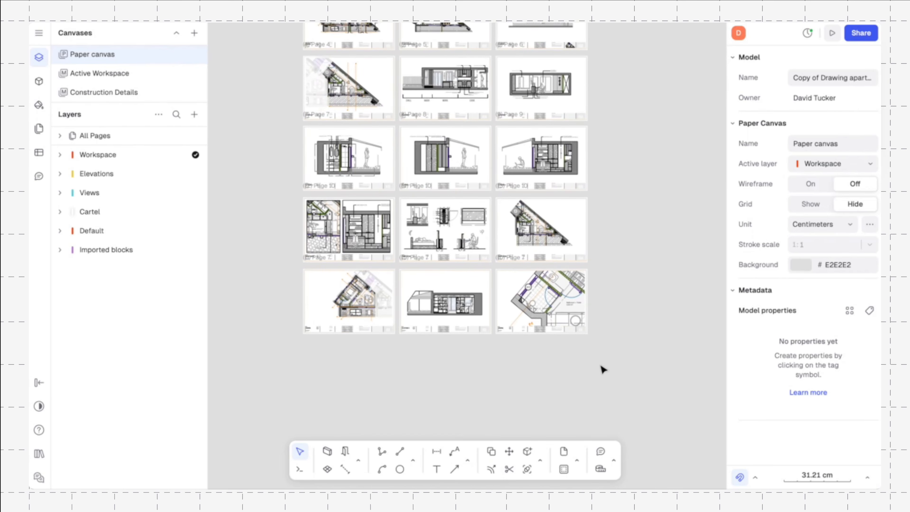
click(564, 453)
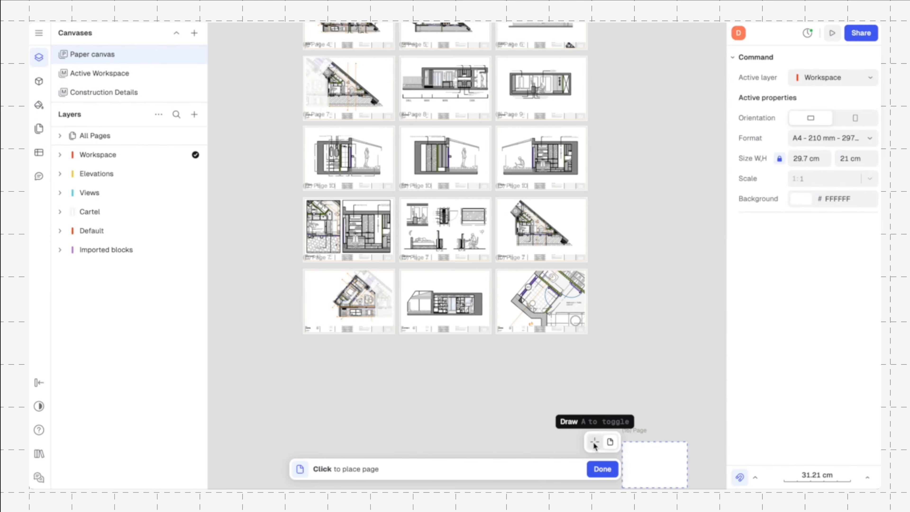
click(611, 443)
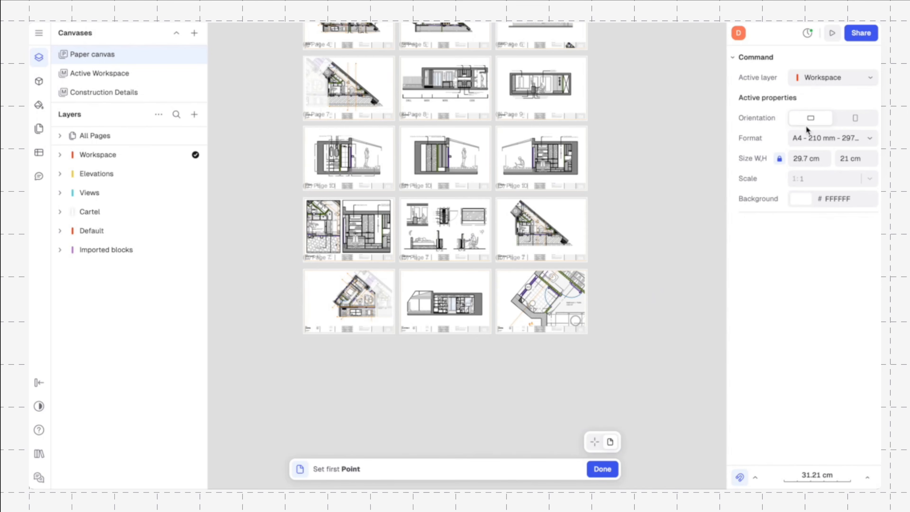
click(808, 139)
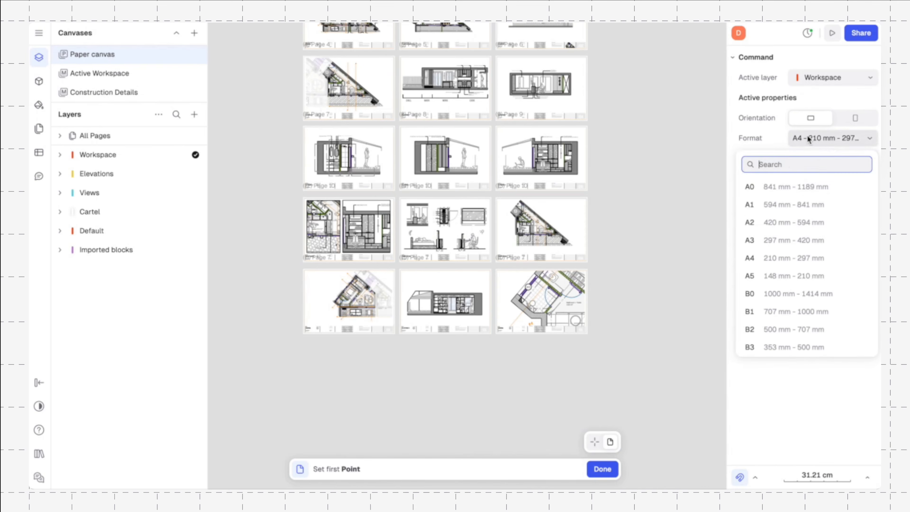
click(796, 239)
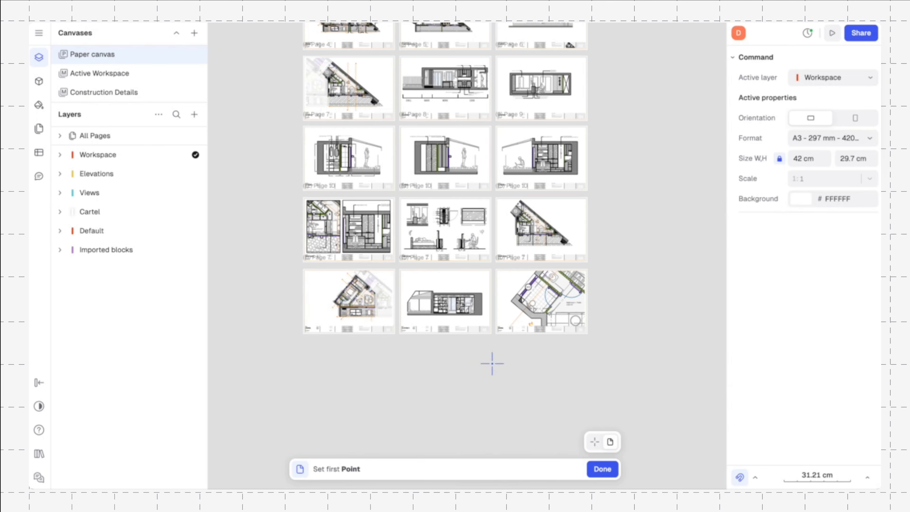
click(497, 350)
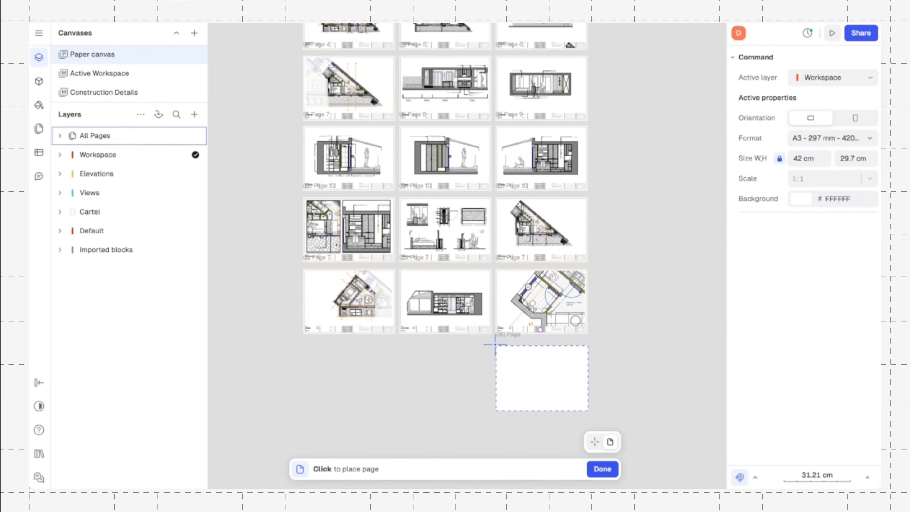
click(495, 344)
click(476, 370)
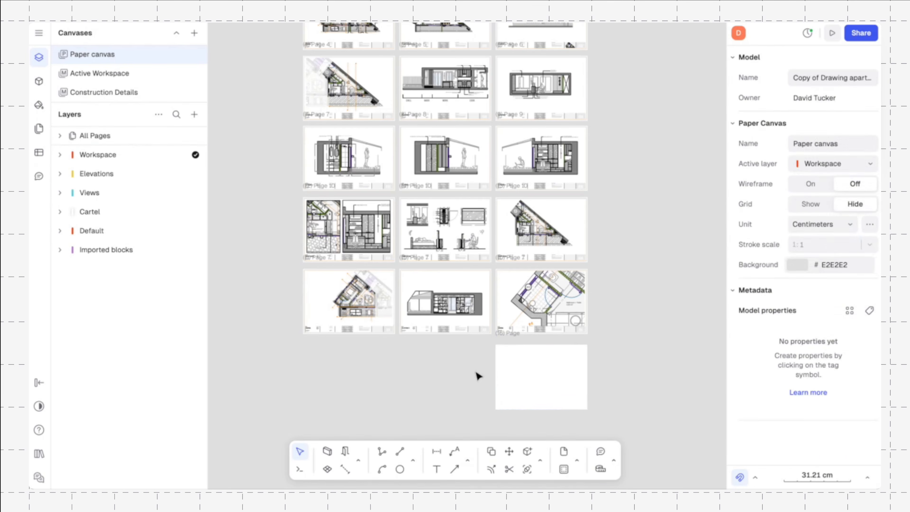
Step: Copy the Rayon title block from the page above onto the new blank page
scroll(477, 373, down, 2)
scroll(477, 373, right, 2)
ctrl+scroll(521, 347, up, 10)
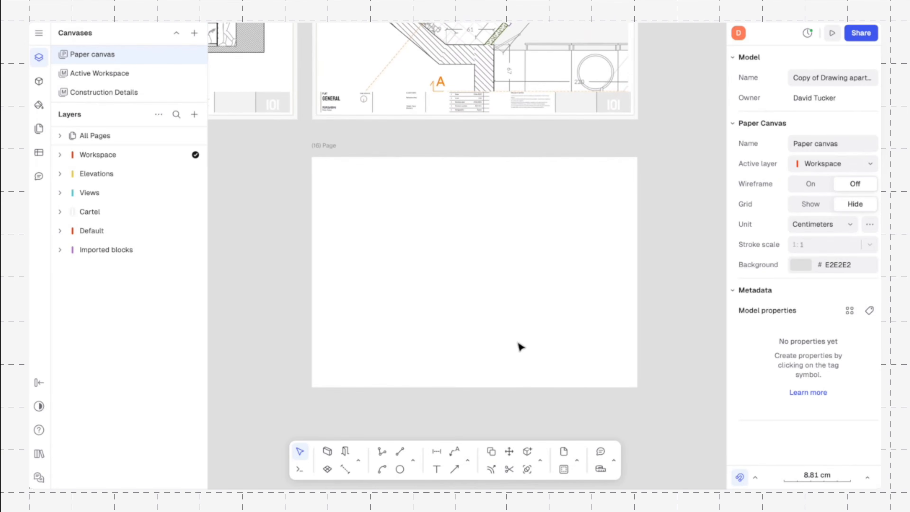
click(332, 115)
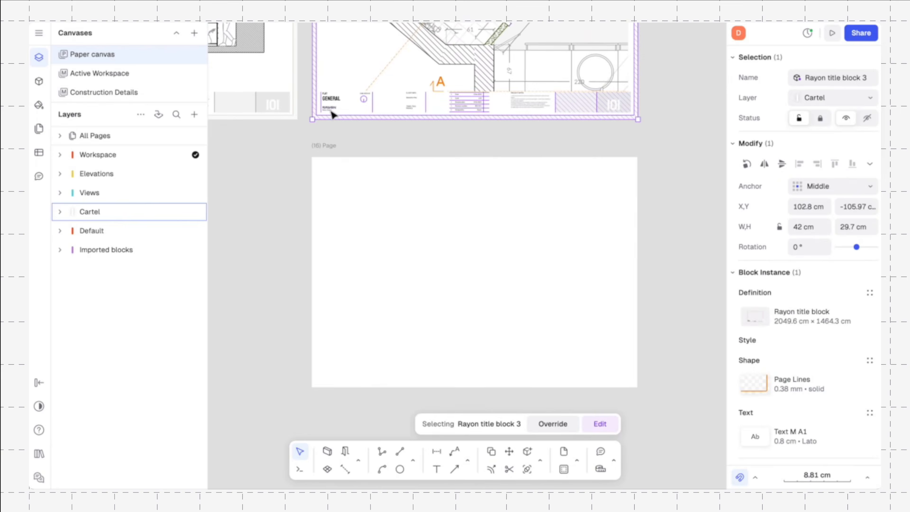
drag(329, 108, 356, 378)
click(292, 347)
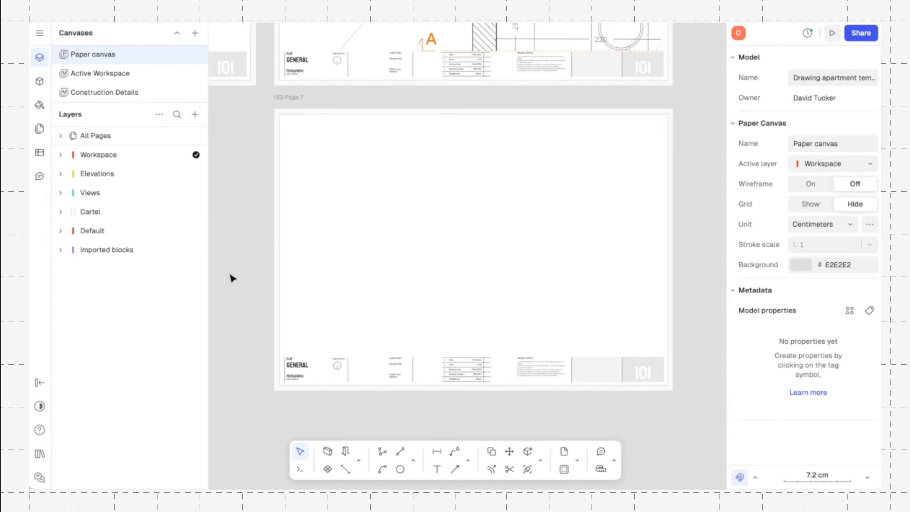
Step: Search the block libraries for "title" to review the available title blocks and annotations
click(40, 82)
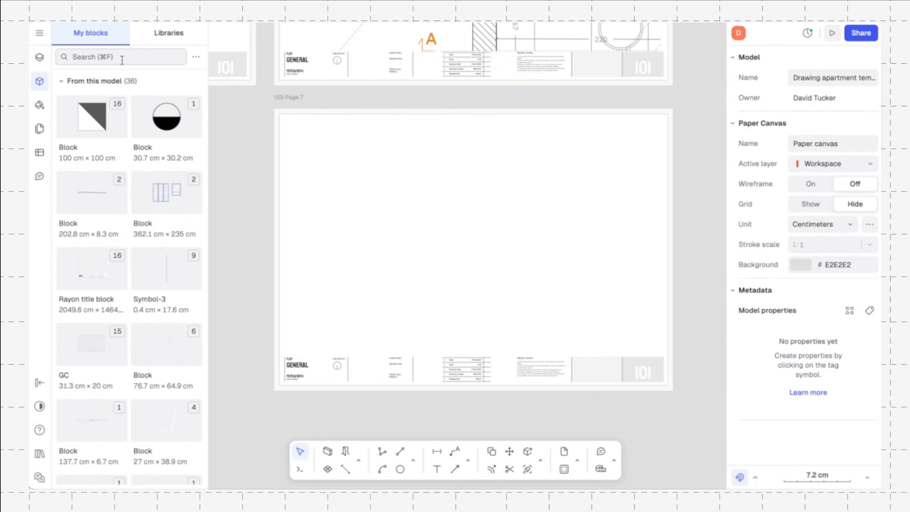
click(167, 32)
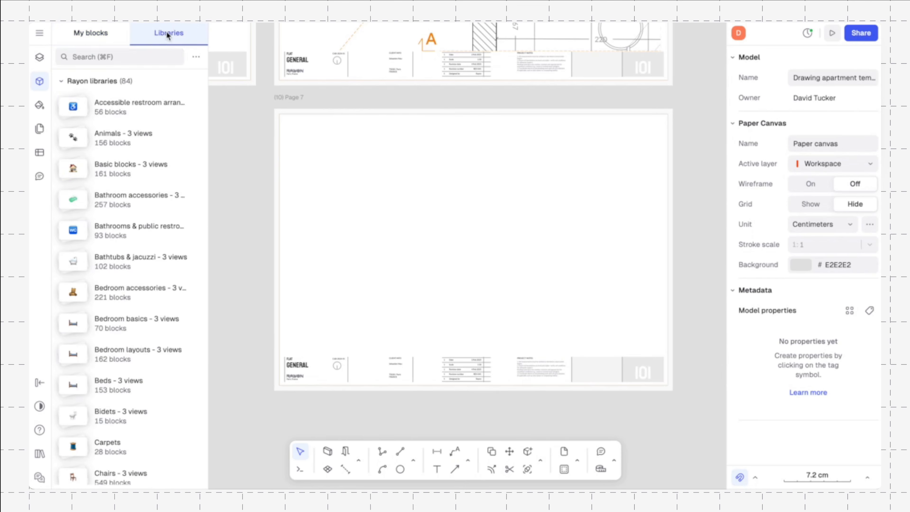
click(151, 58)
text(ti)
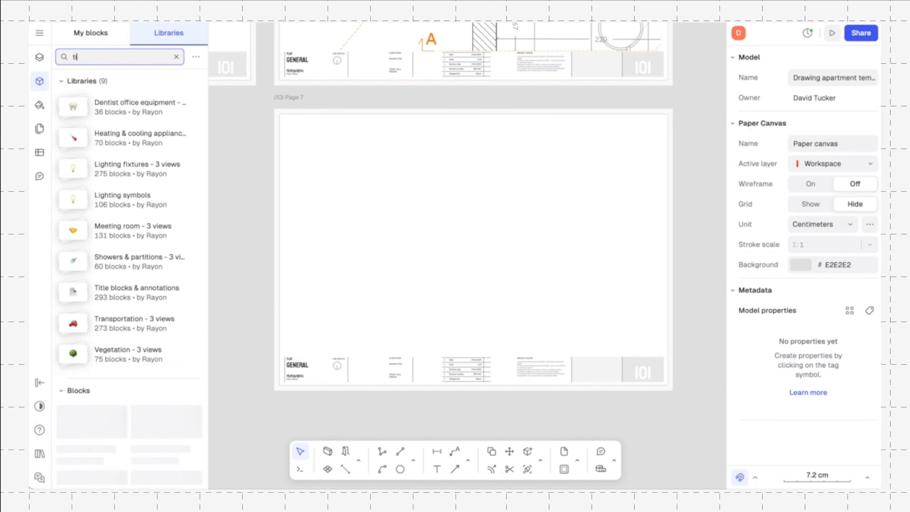
text(tle)
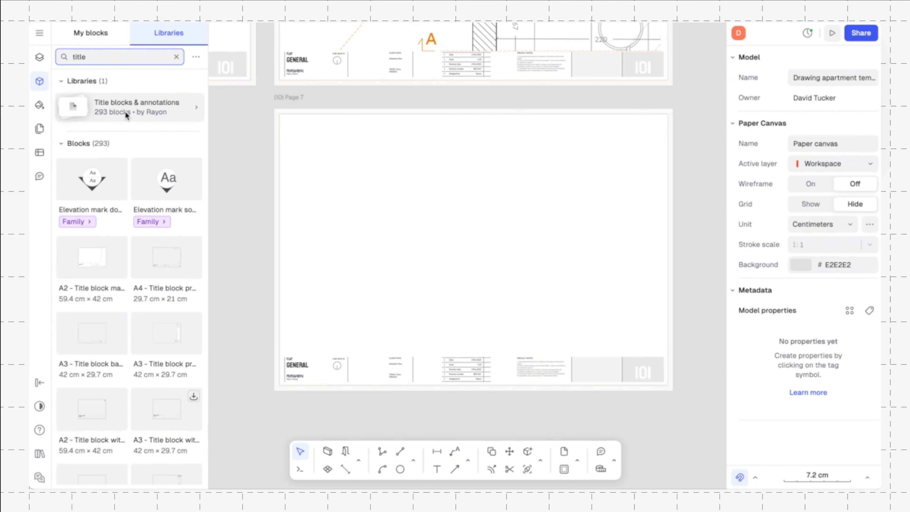
click(40, 82)
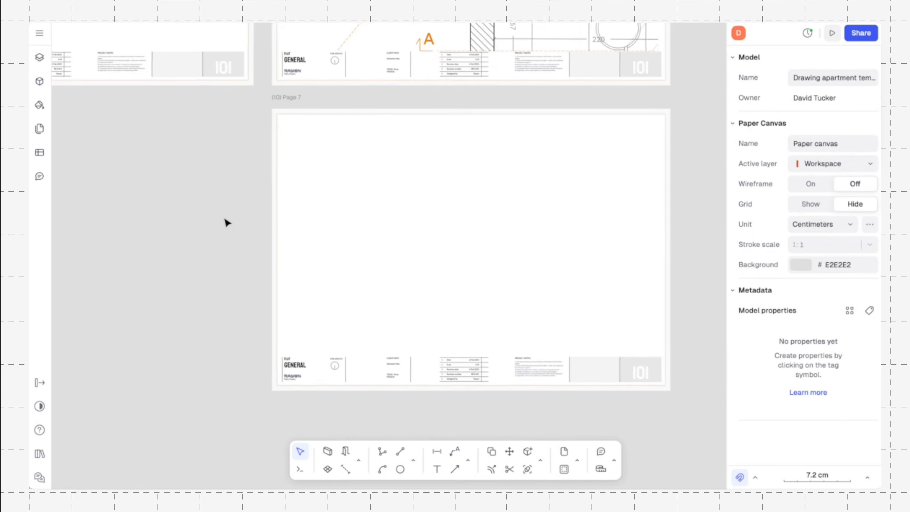
Step: Draw a view frame about 18.3 by 12.3 cm in the upper middle of the empty Page 7
scroll(225, 217, right, 2)
click(268, 94)
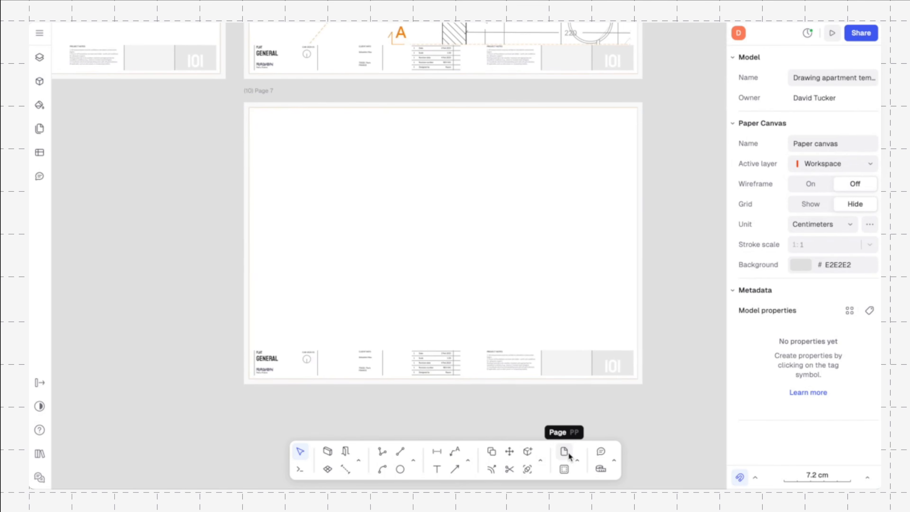
click(566, 470)
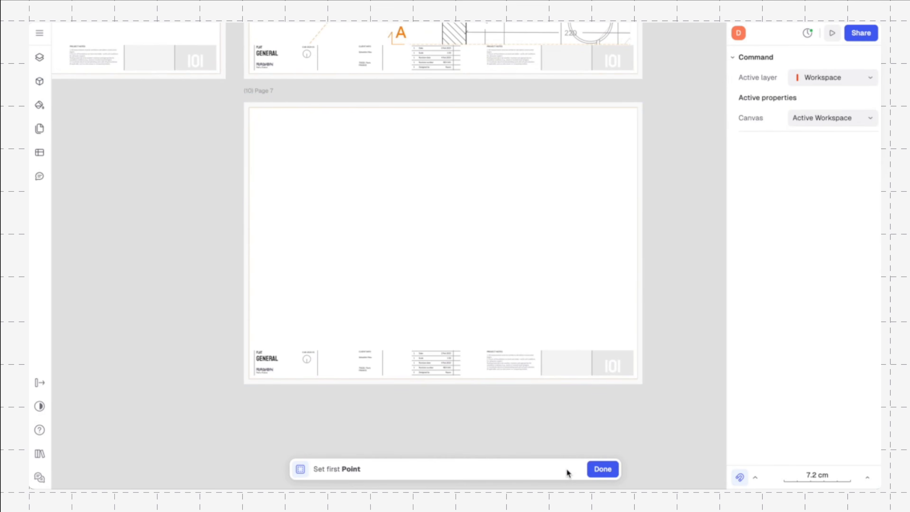
click(367, 142)
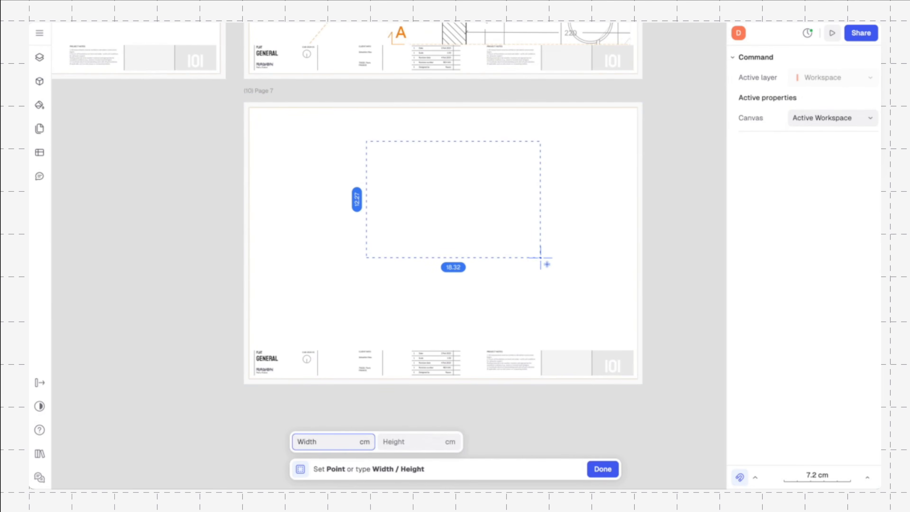
click(541, 257)
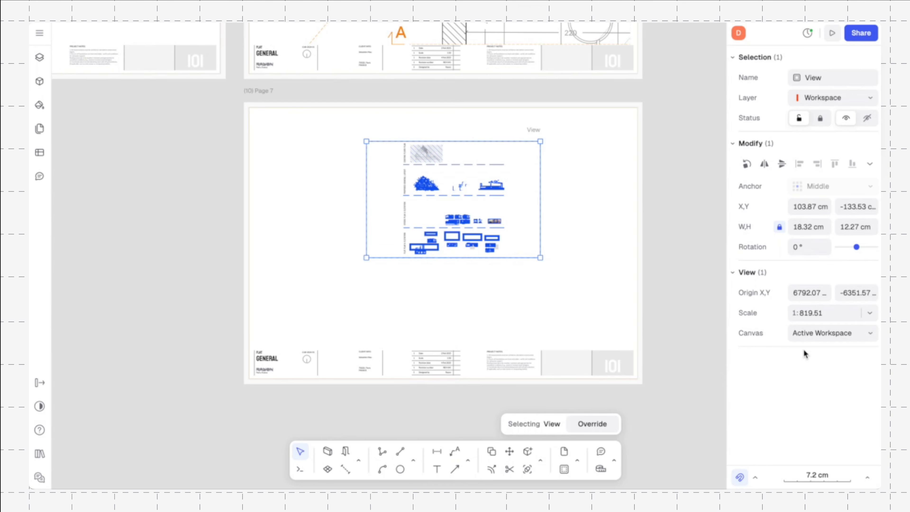
Step: Make the view show the Construction Details canvas and set its scale to 1:5
click(828, 333)
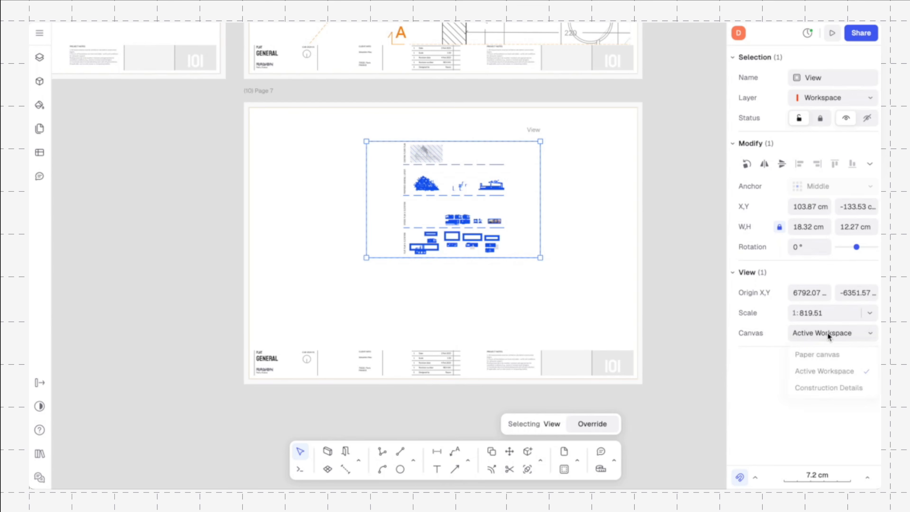
click(829, 389)
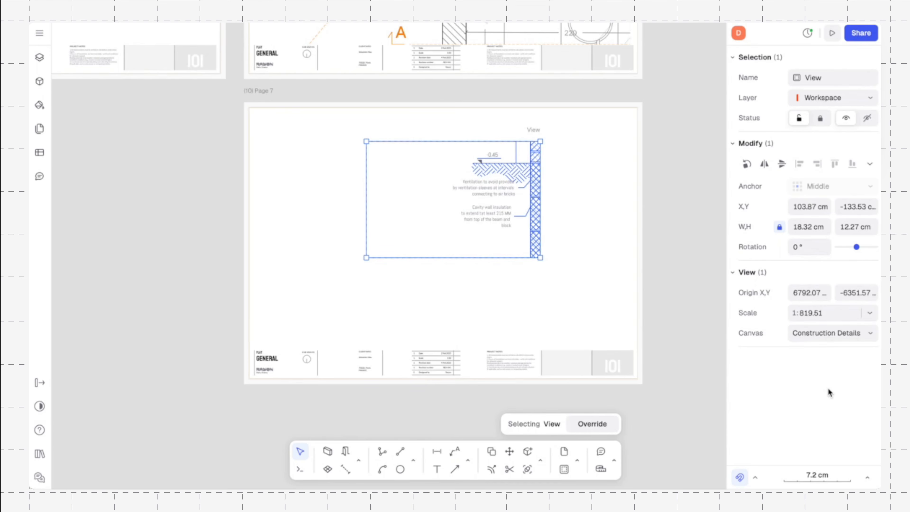
click(871, 313)
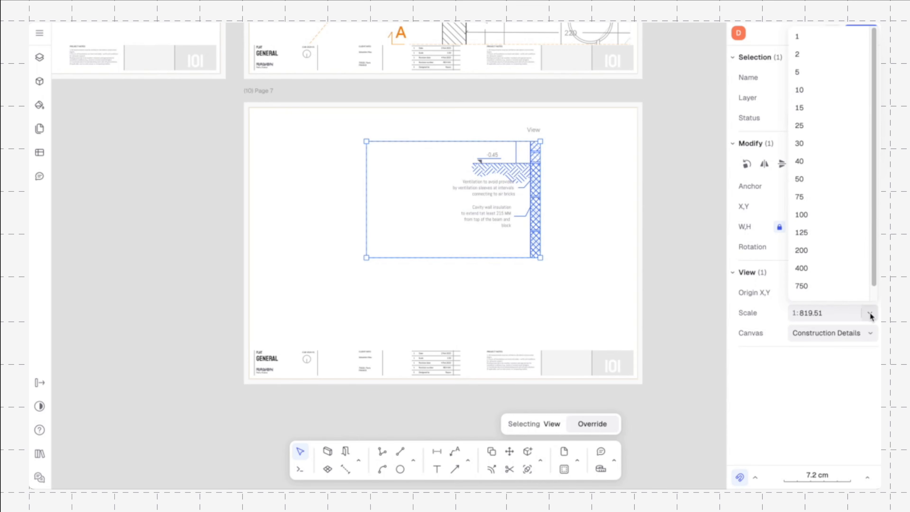
click(831, 79)
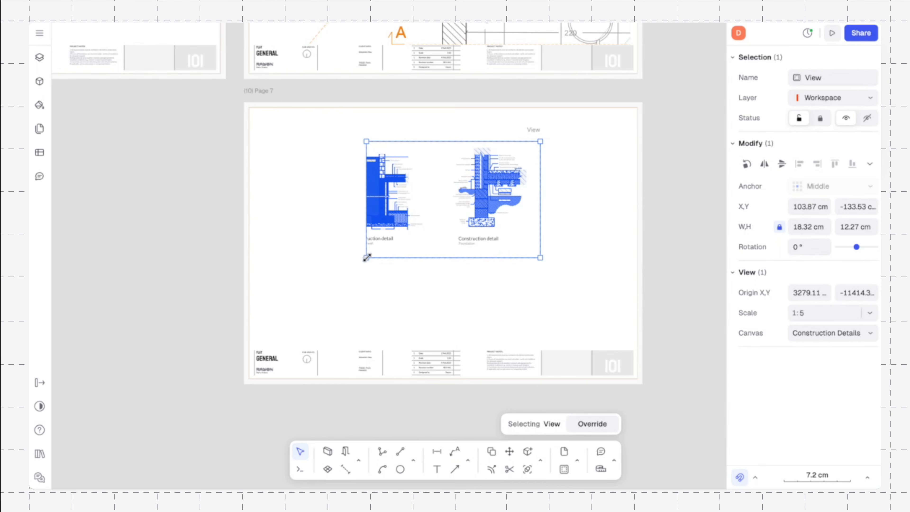
Step: Extend the view frame to about 21.2 by 12.0 cm to show both construction details fully, and move it slightly higher on Page 7
drag(366, 258, 346, 271)
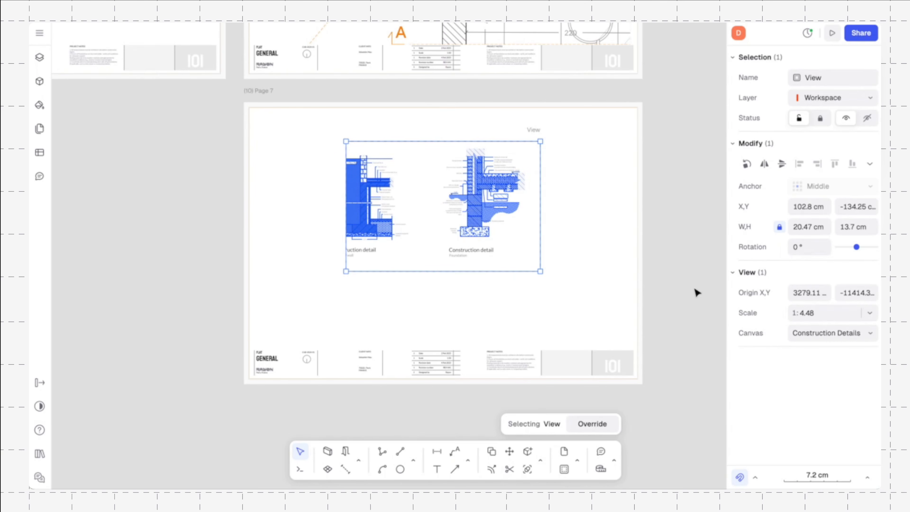
key(ctrl+z)
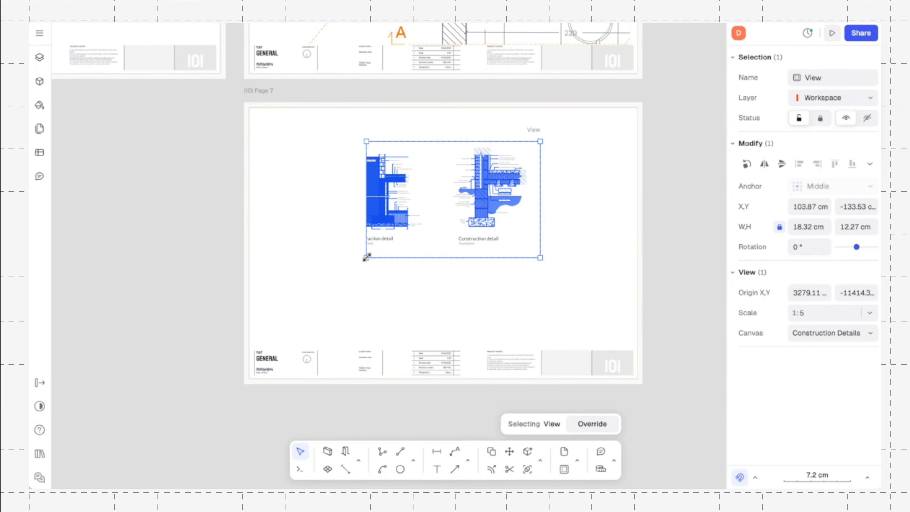
drag(366, 257, 324, 257)
drag(378, 274, 380, 255)
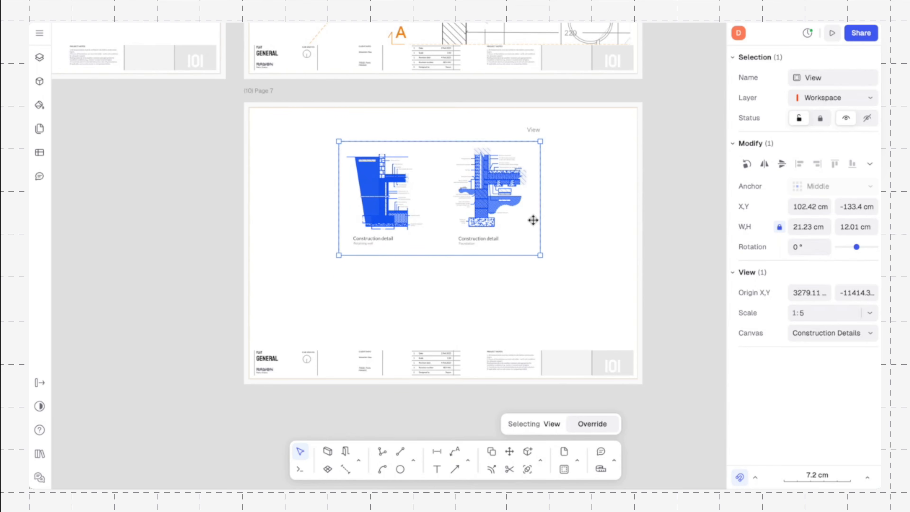
mouse_move(499, 213)
mouse_down()
mouse_move(514, 203)
mouse_move(505, 206)
mouse_up()
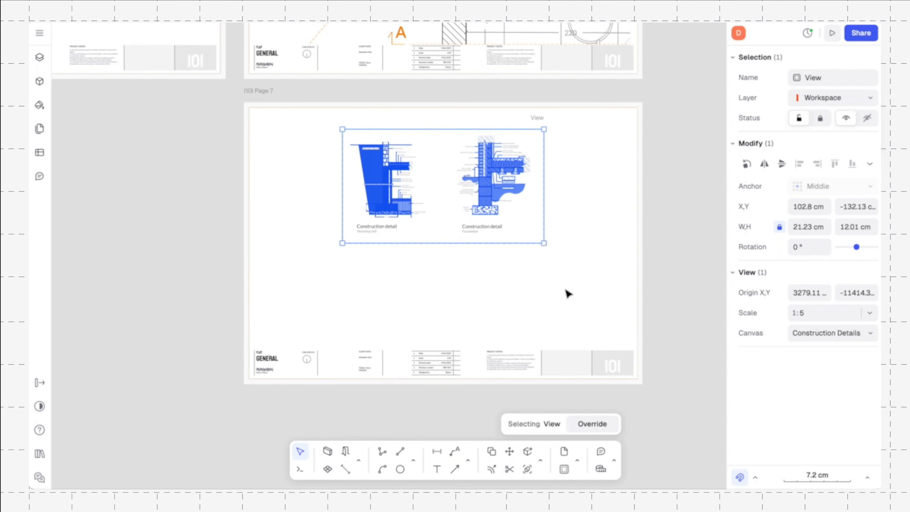
Step: Override the view and pan its content across to the foundation and flat roof details
double_click(490, 201)
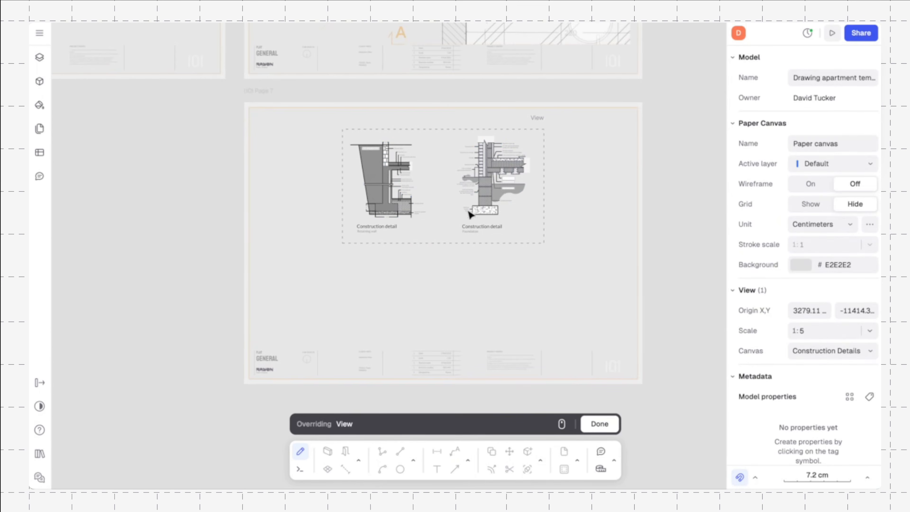
scroll(446, 199, right, 1)
scroll(447, 199, down, 1)
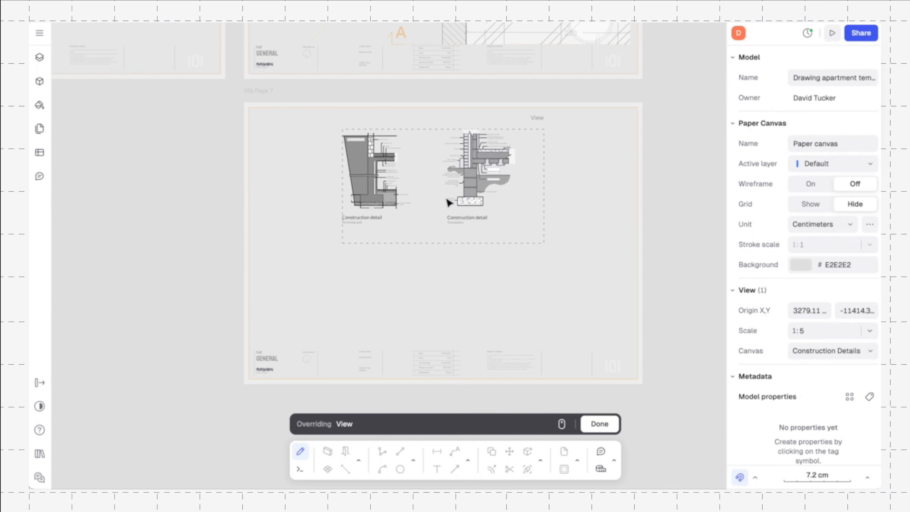
scroll(446, 199, left, 1)
scroll(447, 199, up, 1)
scroll(449, 203, right, 5)
scroll(449, 202, up, 2)
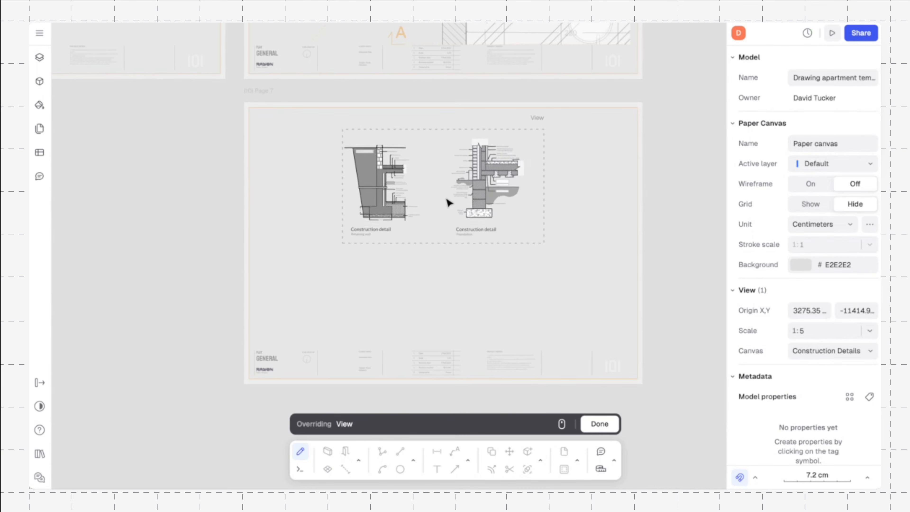
scroll(449, 203, right, 3)
scroll(448, 203, down, 2)
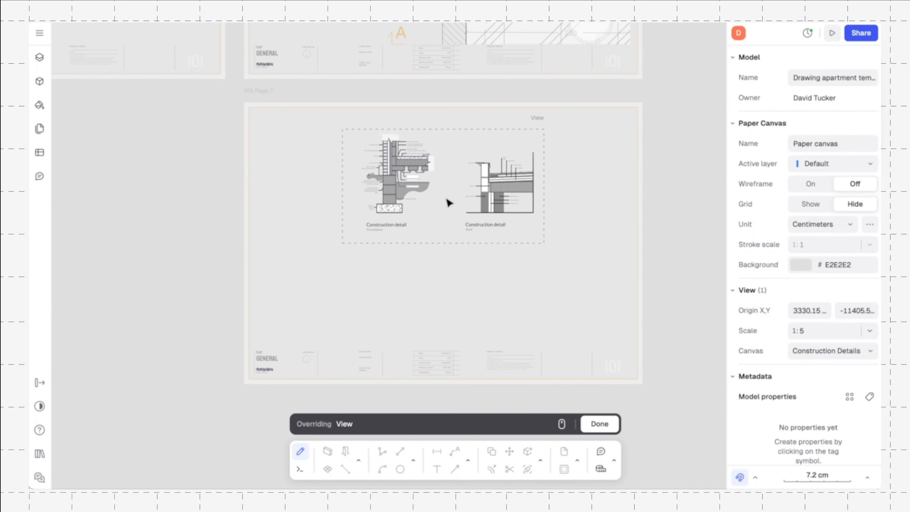
Step: Zoom out the view content, reset its scale to 1:5, reframe the retaining wall and foundation details, and finish the override
ctrl+scroll(449, 203, down, 5)
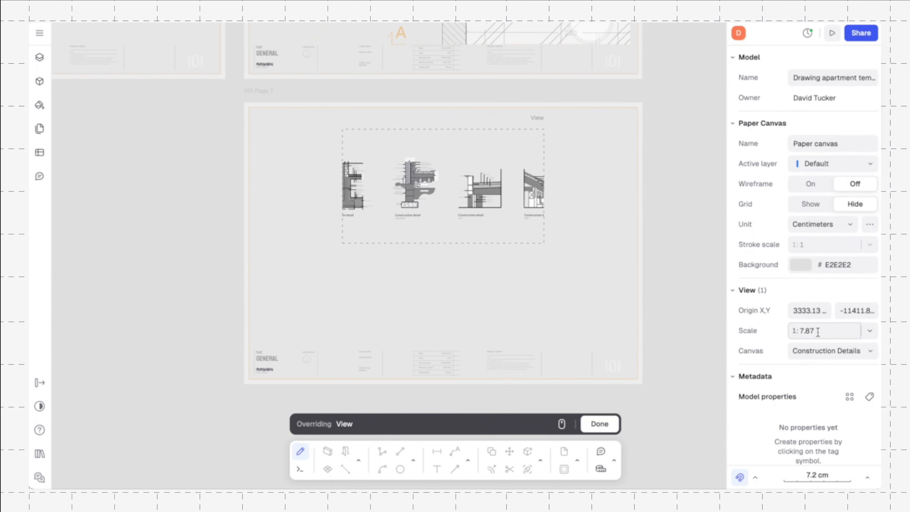
click(870, 331)
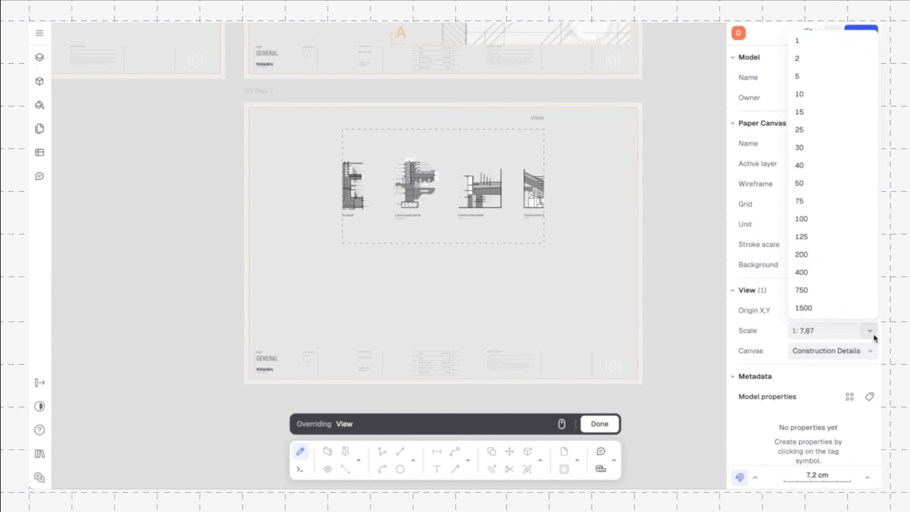
click(817, 75)
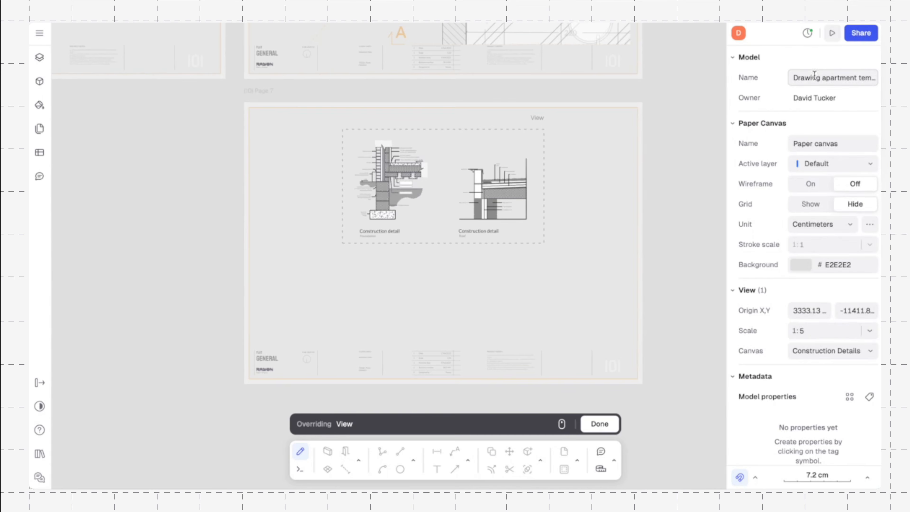
scroll(475, 190, left, 5)
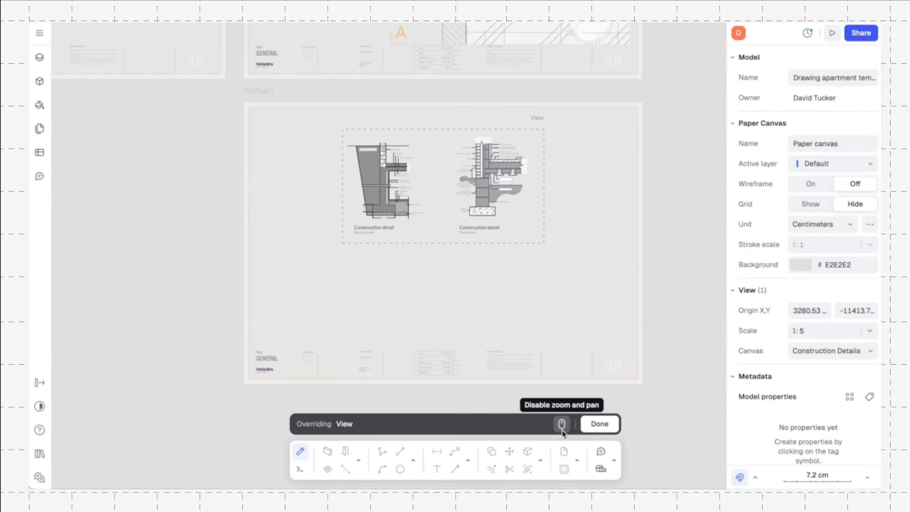
click(599, 424)
click(567, 225)
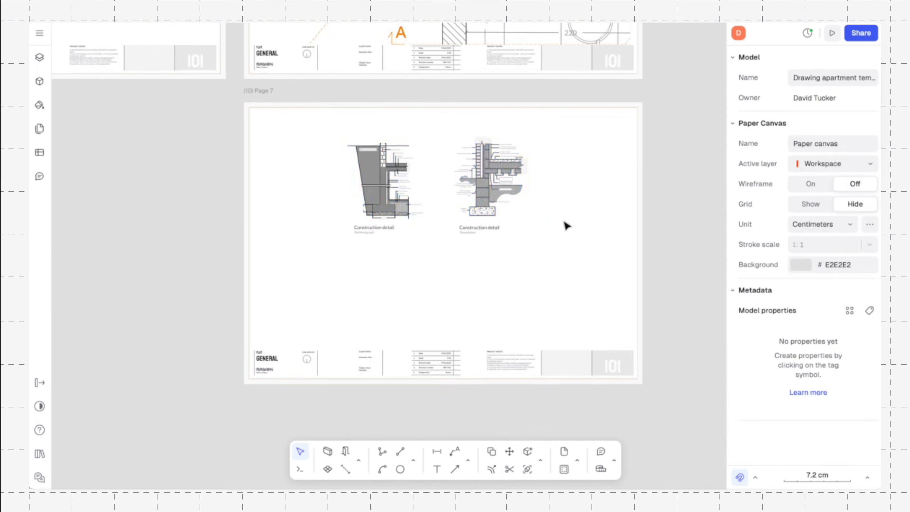
Step: Copy the view directly below itself on Page 7 and shift the original up so the two views are stacked above the title block
click(491, 182)
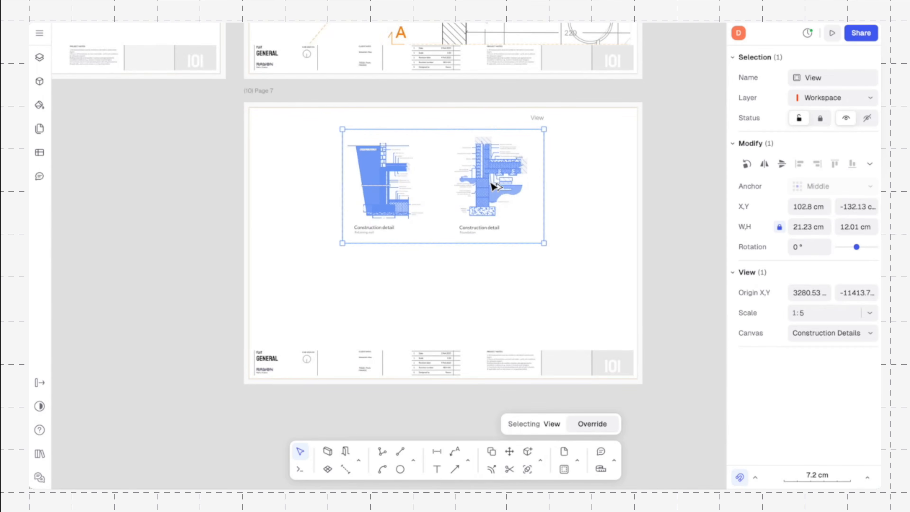
drag(492, 182, 491, 284)
drag(486, 232, 488, 173)
click(594, 210)
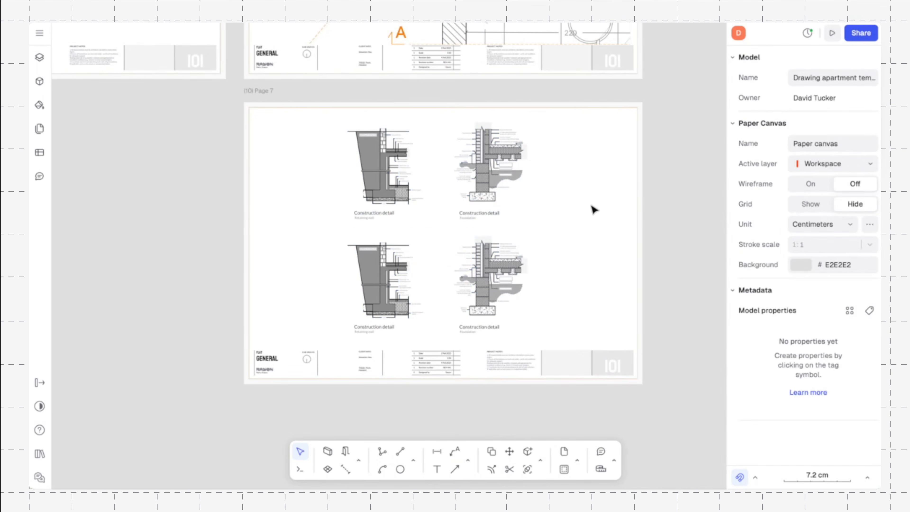
Step: Reframe the lower view by its side edges to show only the two roof details, and place it back under the upper view
click(512, 286)
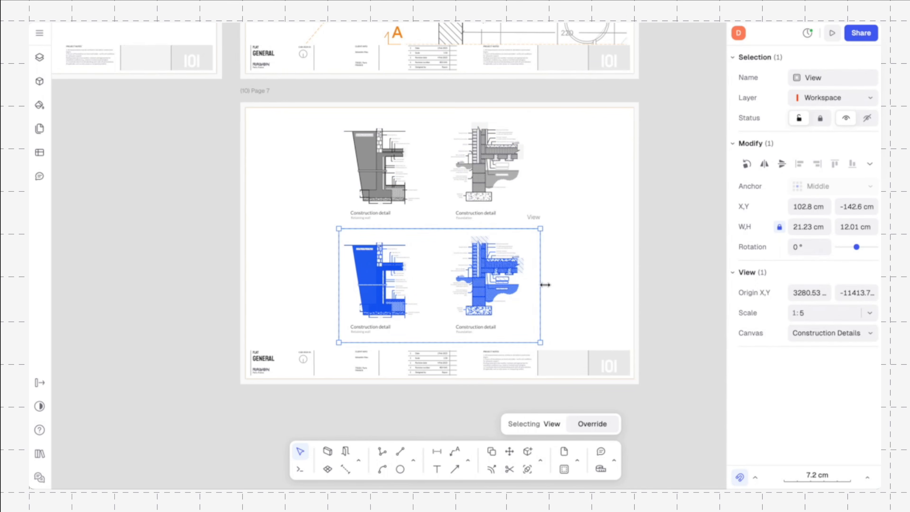
scroll(544, 284, right, 5)
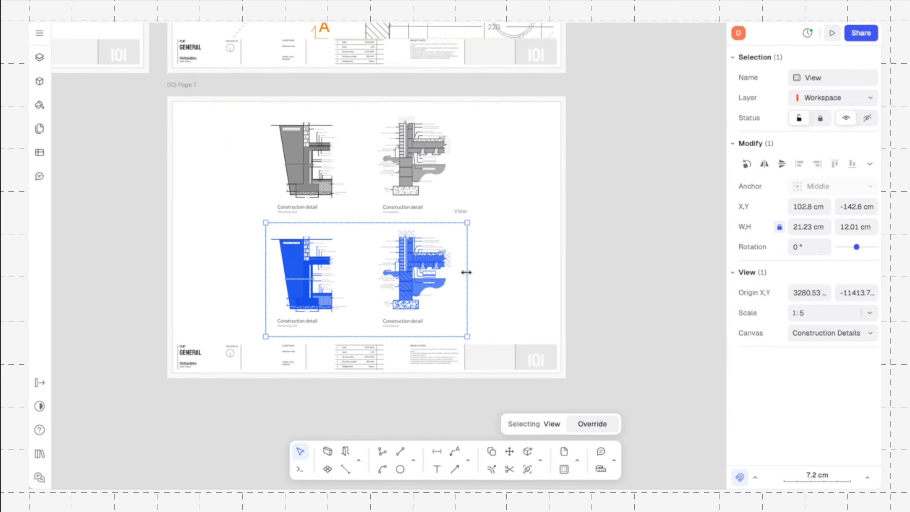
drag(466, 273, 687, 280)
drag(266, 254, 465, 258)
drag(532, 276, 328, 285)
click(553, 256)
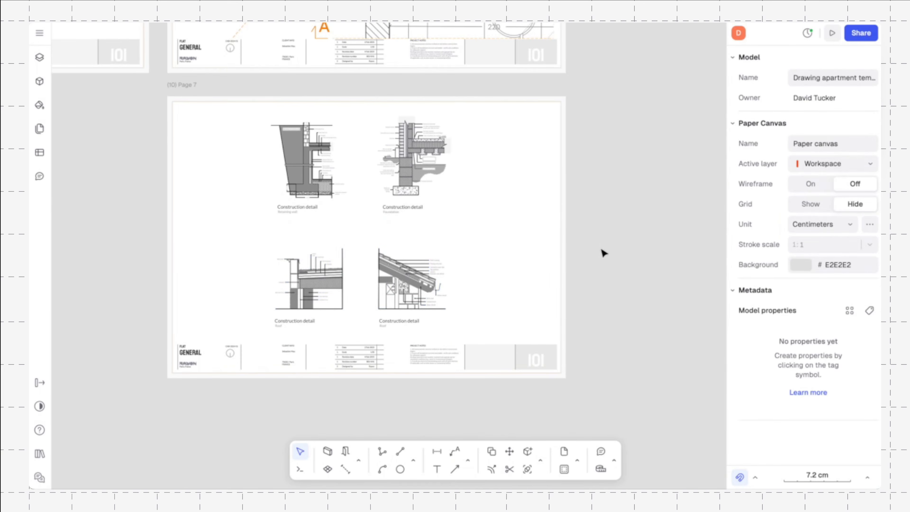
scroll(603, 247, left, 2)
click(651, 247)
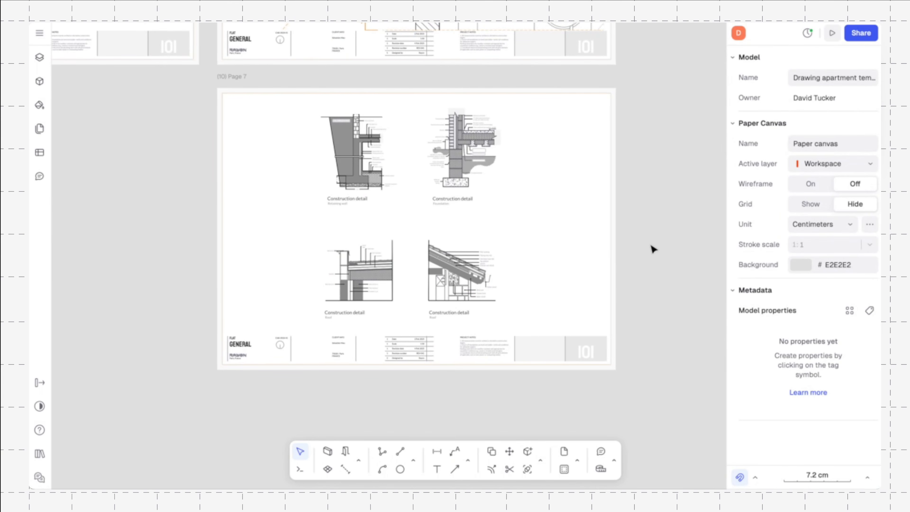
Step: Move the construction details page from position 11 to position 16, the end of the page order
scroll(654, 249, left, 2)
scroll(653, 248, up, 1)
ctrl+scroll(626, 385, down, 5)
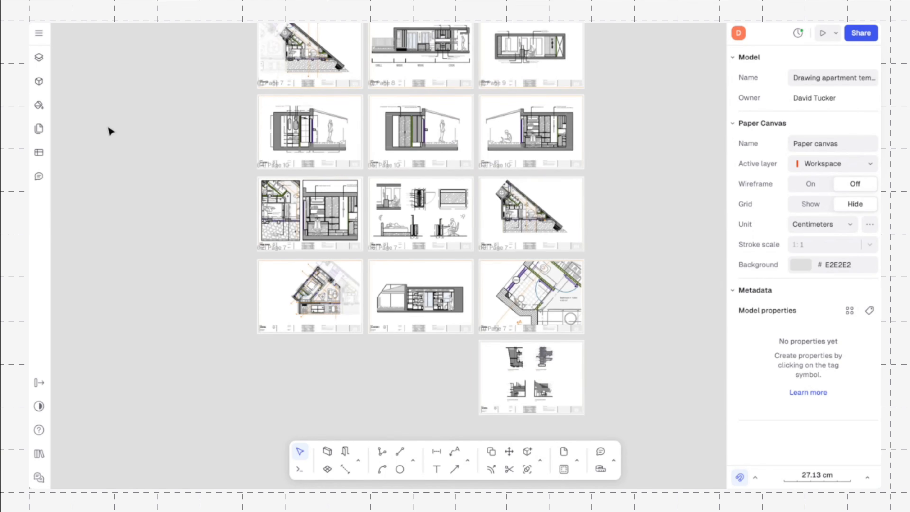
click(39, 130)
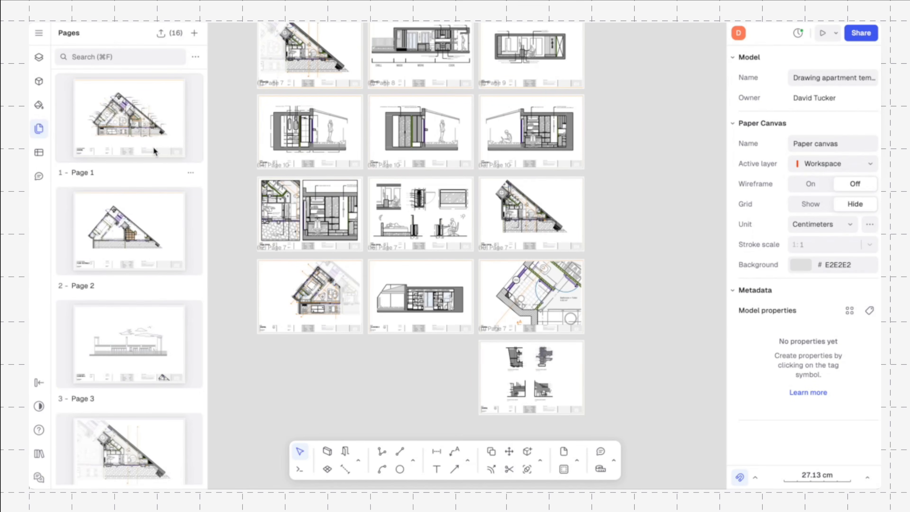
scroll(154, 148, down, 3)
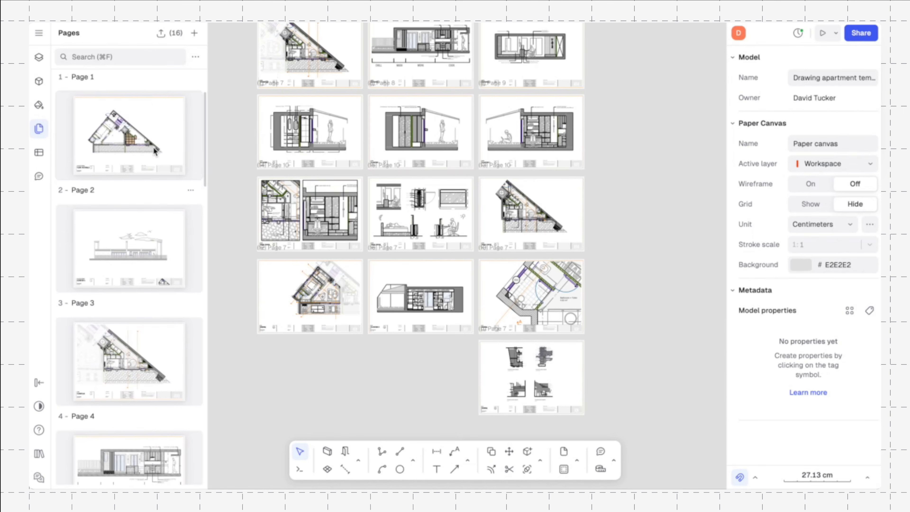
scroll(145, 195, down, 15)
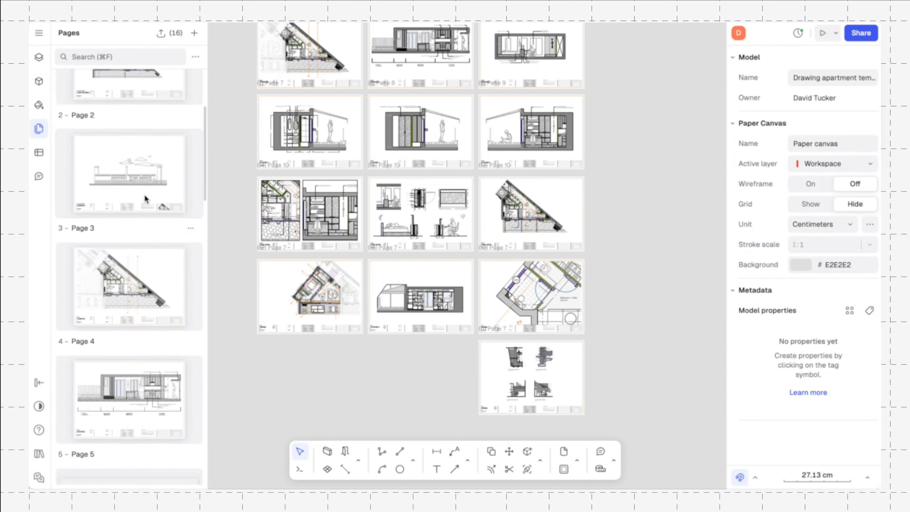
scroll(144, 195, down, 7)
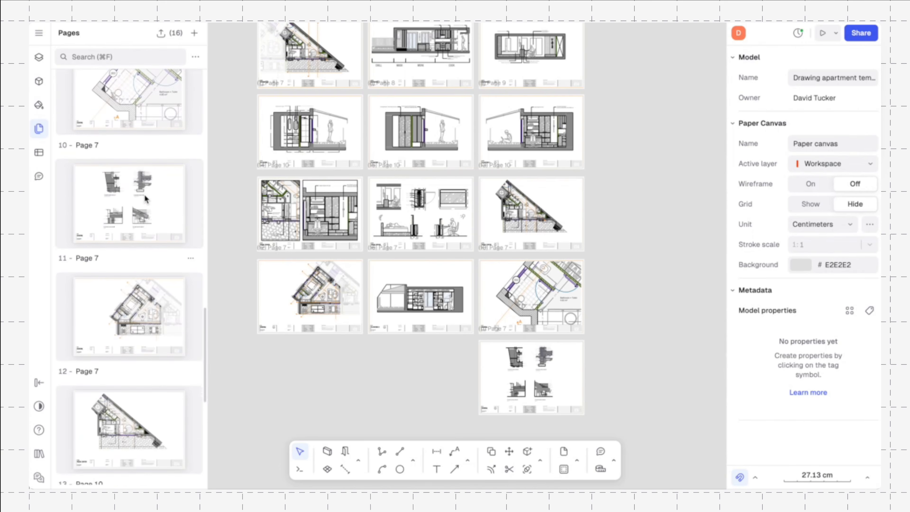
click(135, 190)
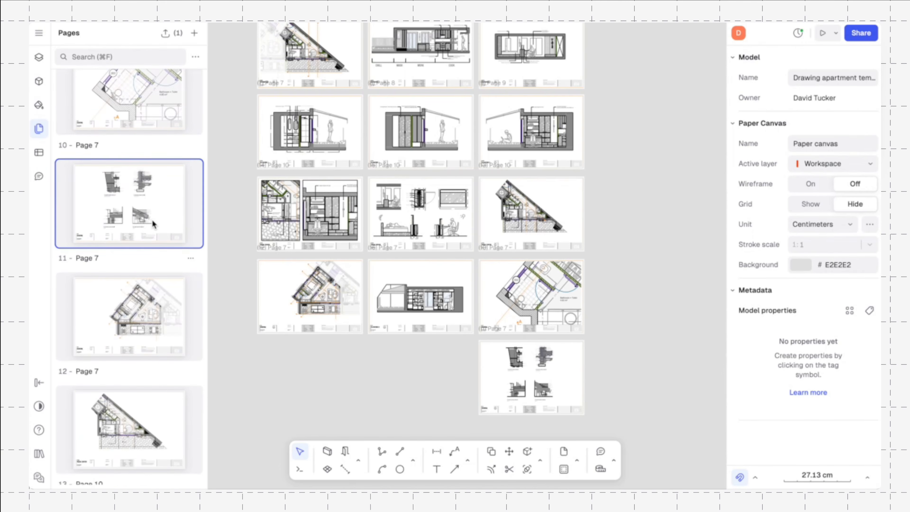
scroll(152, 222, down, 1)
drag(155, 188, 153, 418)
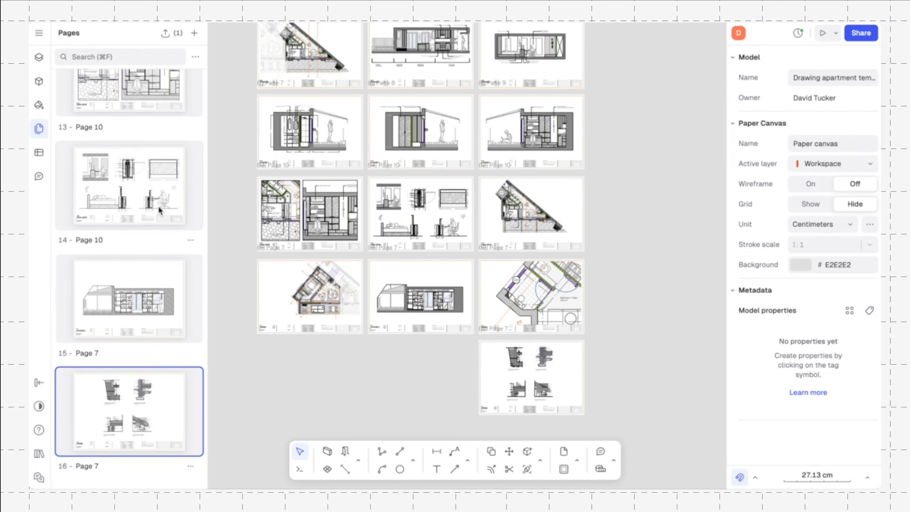
Step: Export only page 16 as a PDF and save it to the Desktop as Drawing apartment template.pdf
scroll(159, 206, up, 15)
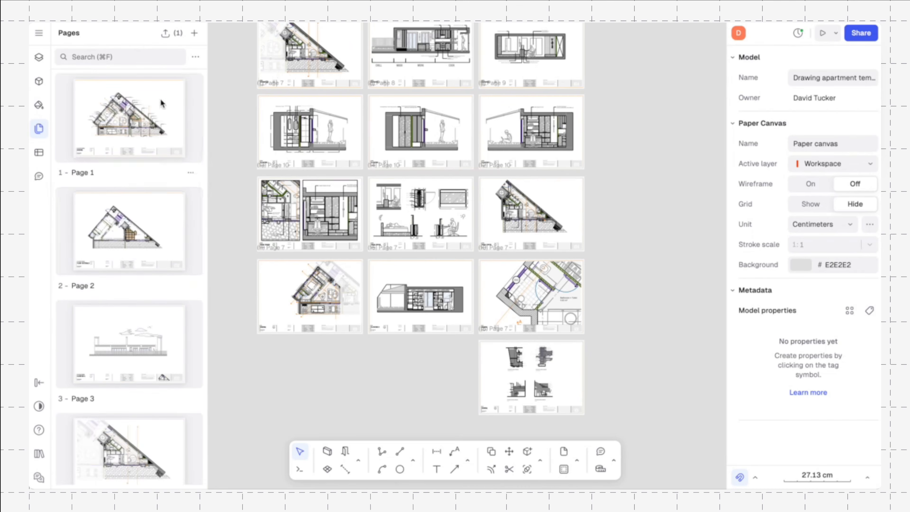
key(Escape)
click(169, 35)
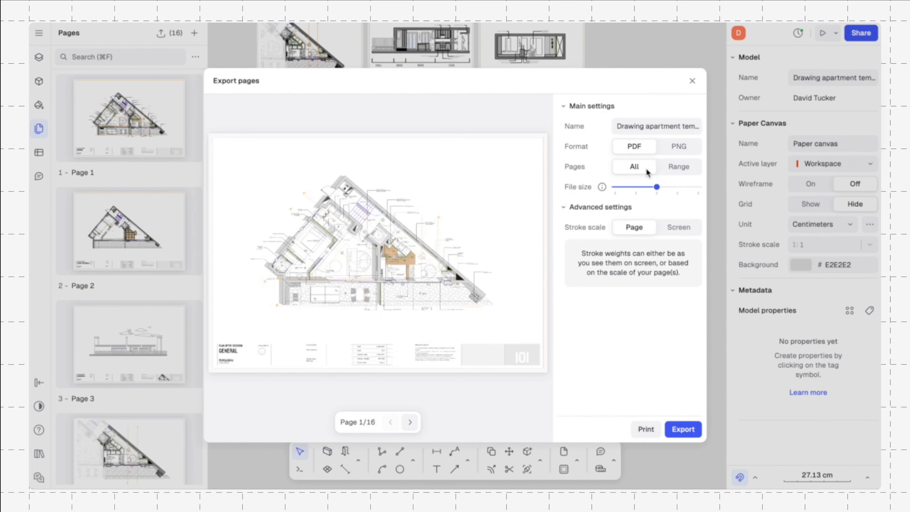
click(678, 167)
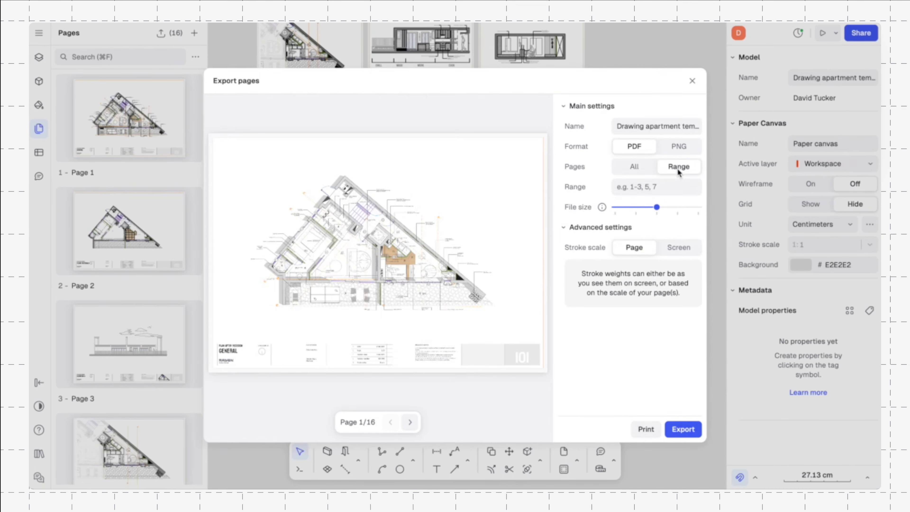
click(661, 189)
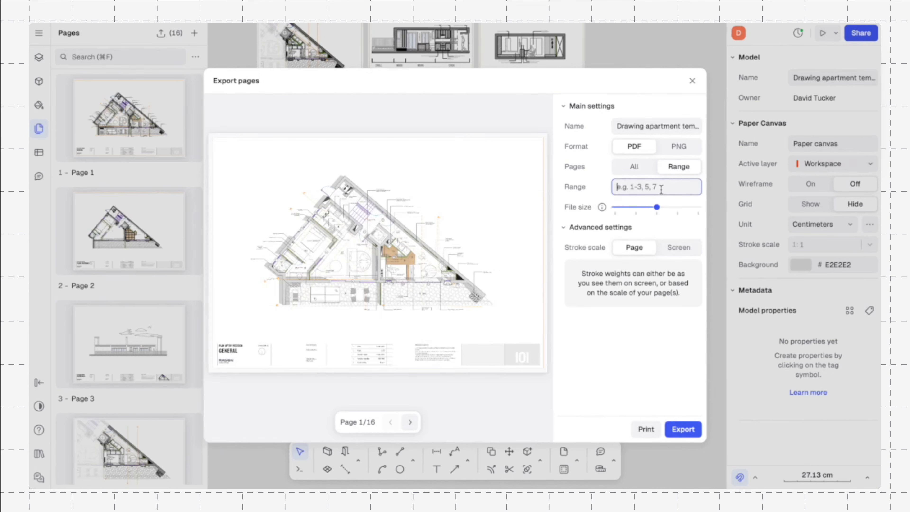
text(16)
key(Return)
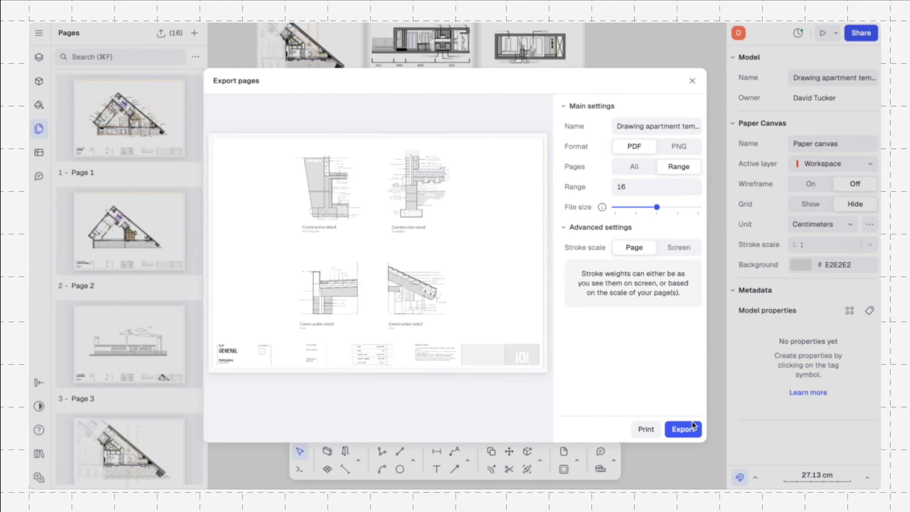
click(692, 430)
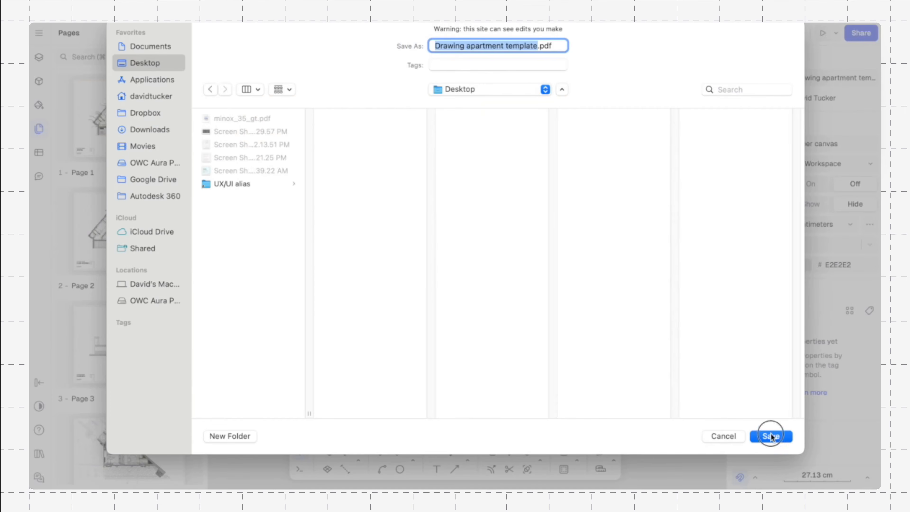
click(771, 433)
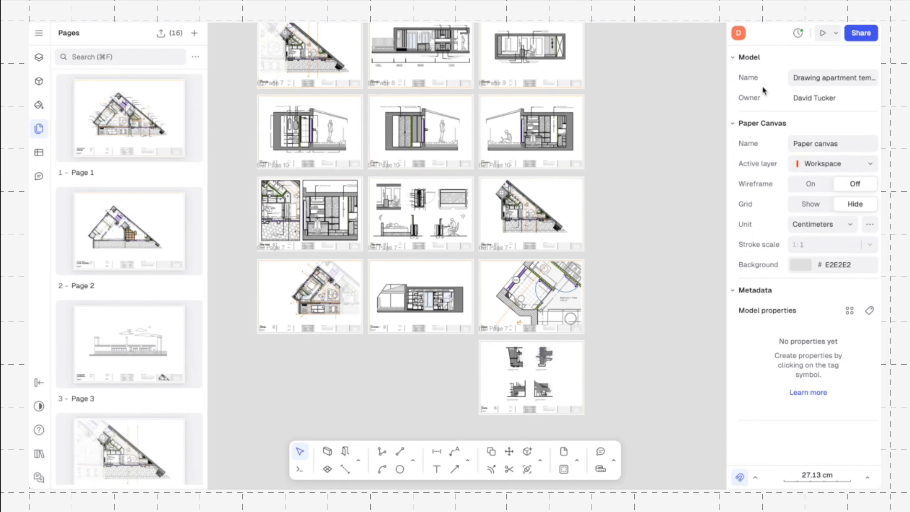
Step: Open the presentation of the model's pages and publish it
click(822, 36)
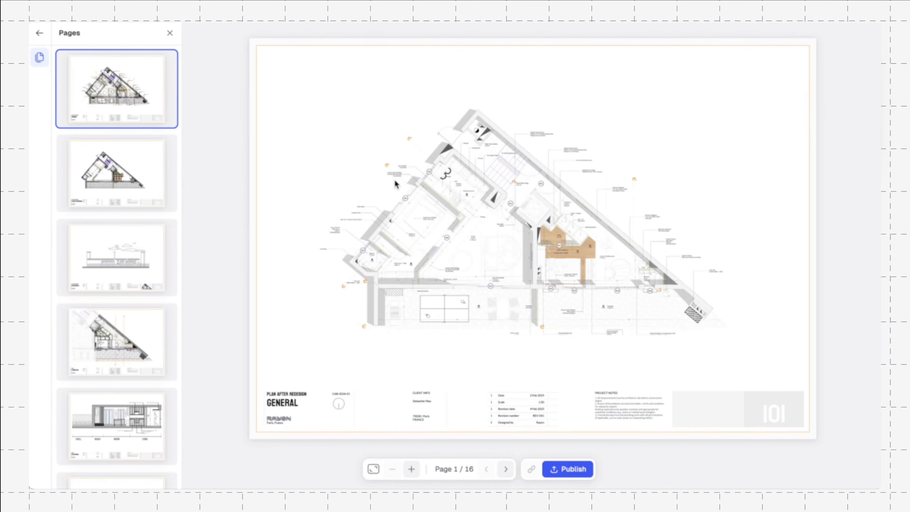
click(573, 471)
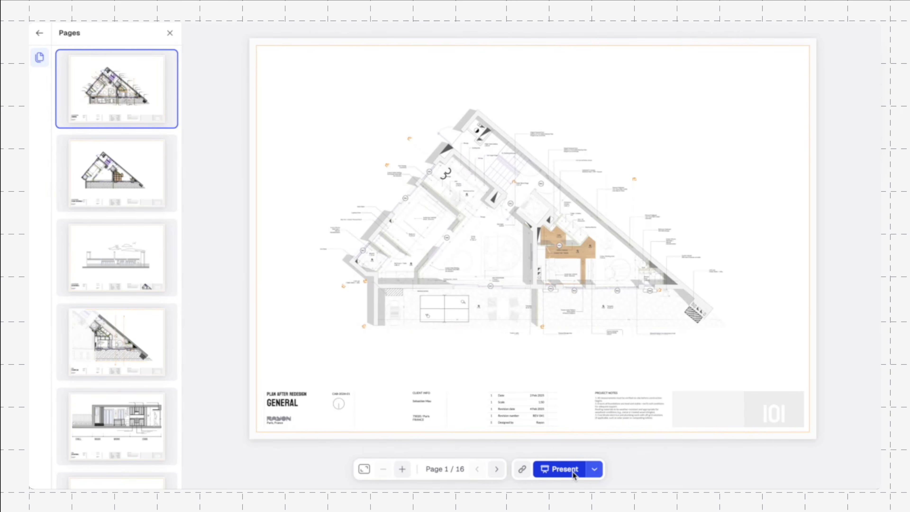
Step: Copy the published presentation's link and page forward through the shared sheets, from the general plan past the studio elevations
click(522, 470)
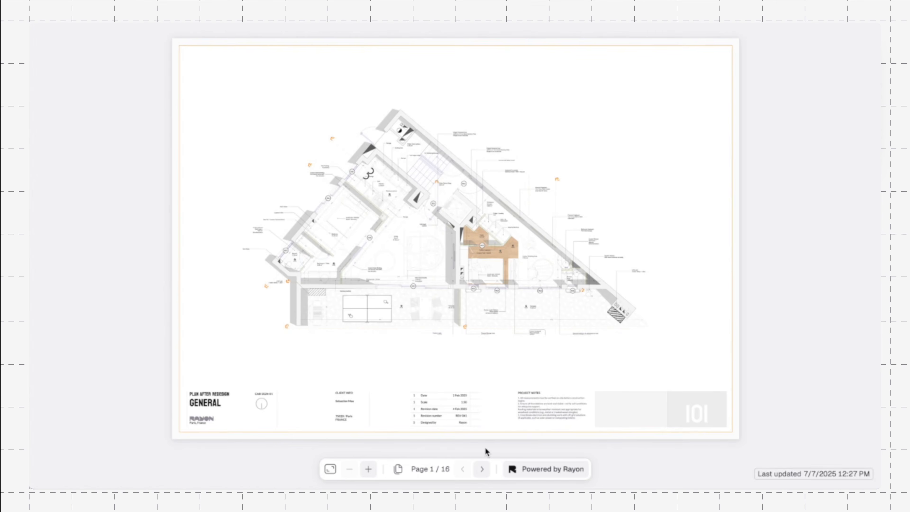
click(482, 470)
click(483, 469)
click(483, 469)
click(483, 472)
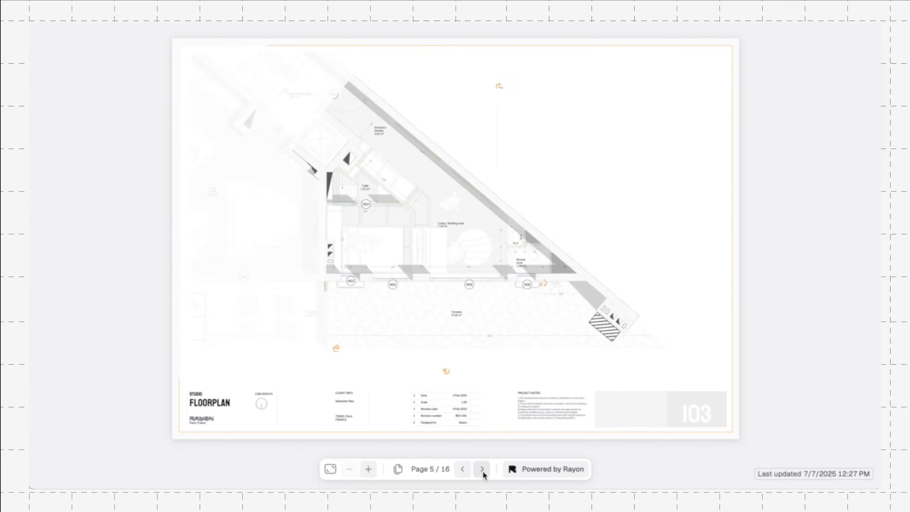
click(483, 472)
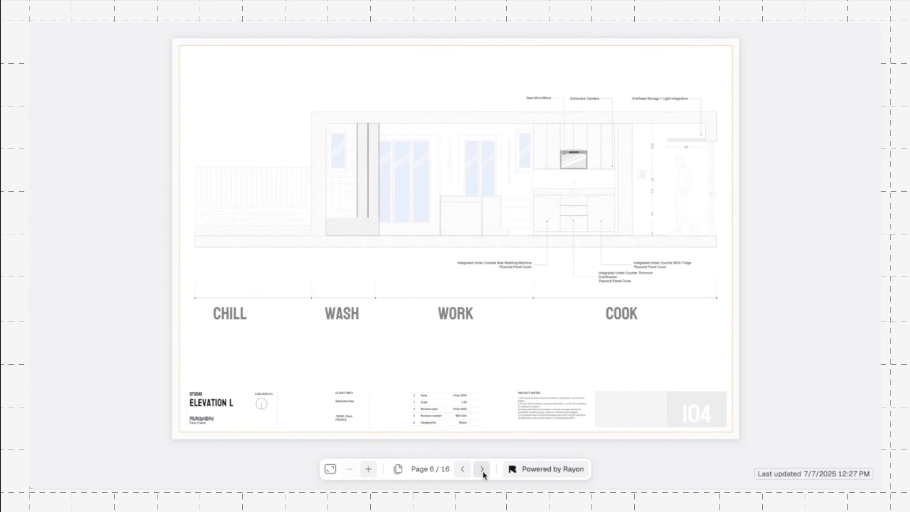
click(483, 472)
click(483, 472)
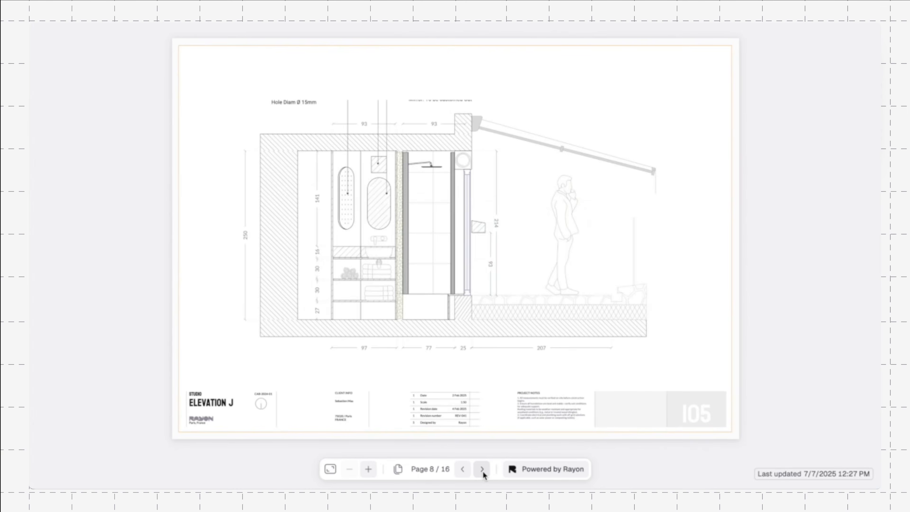
click(482, 472)
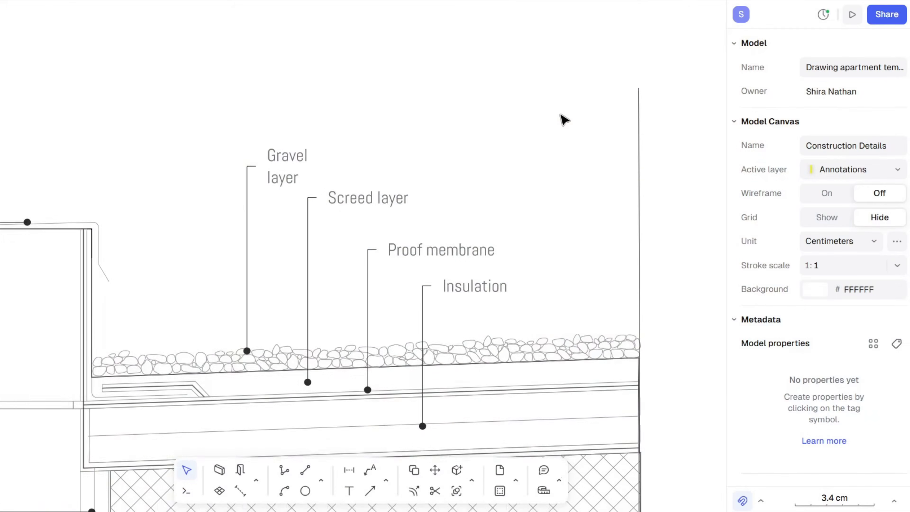
Step: Examine the material labels and leaders of the roof, wall, foundation and floor slab details on the Construction Details canvas
scroll(565, 120, down, 10)
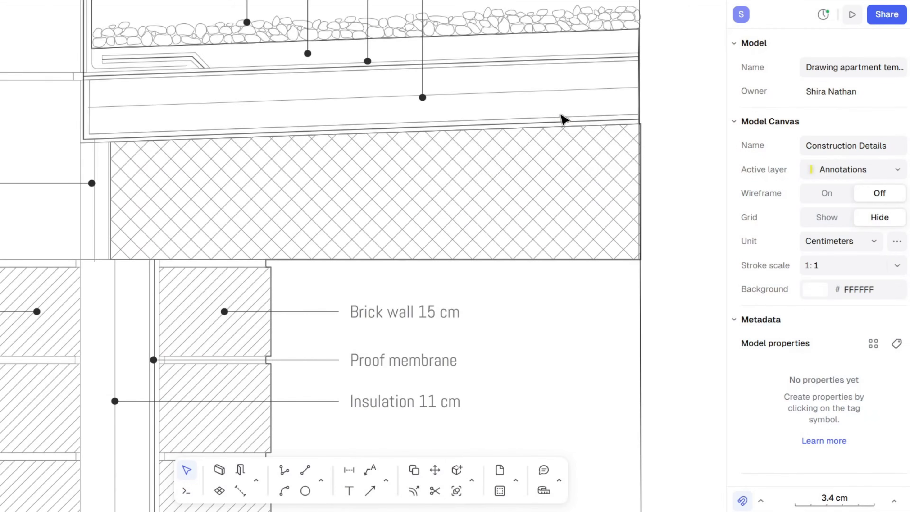
scroll(564, 120, left, 5)
scroll(565, 120, up, 5)
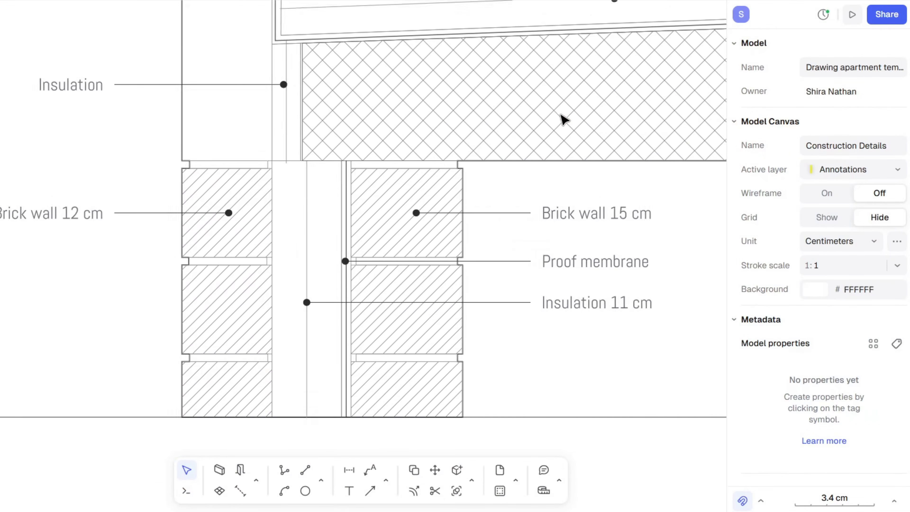
scroll(564, 120, up, 5)
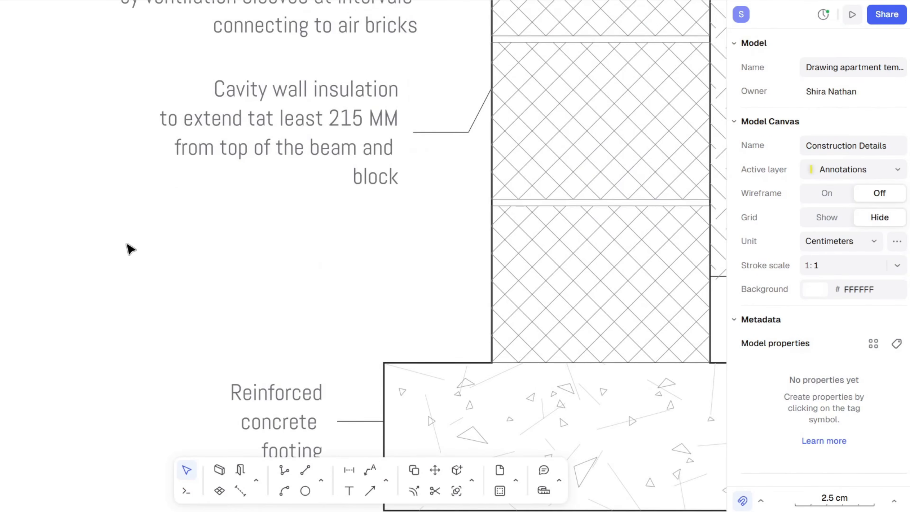
scroll(127, 245, up, 9)
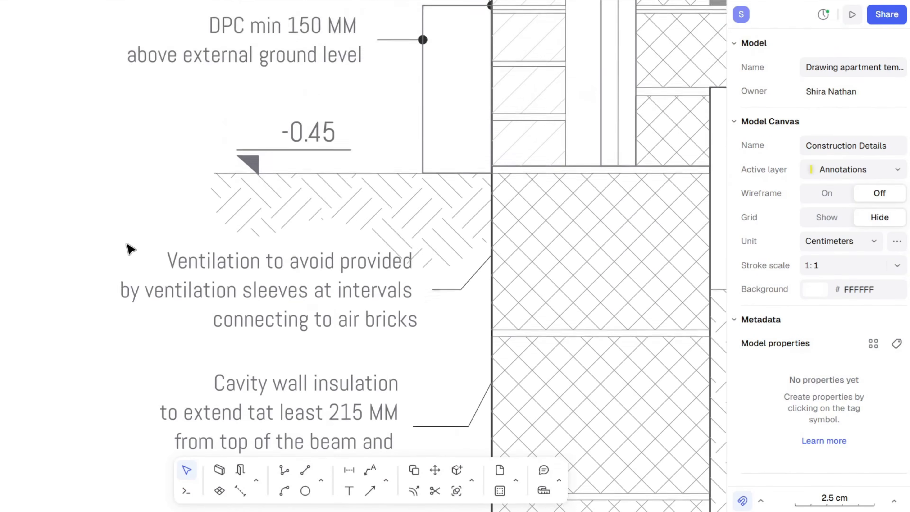
scroll(130, 249, up, 14)
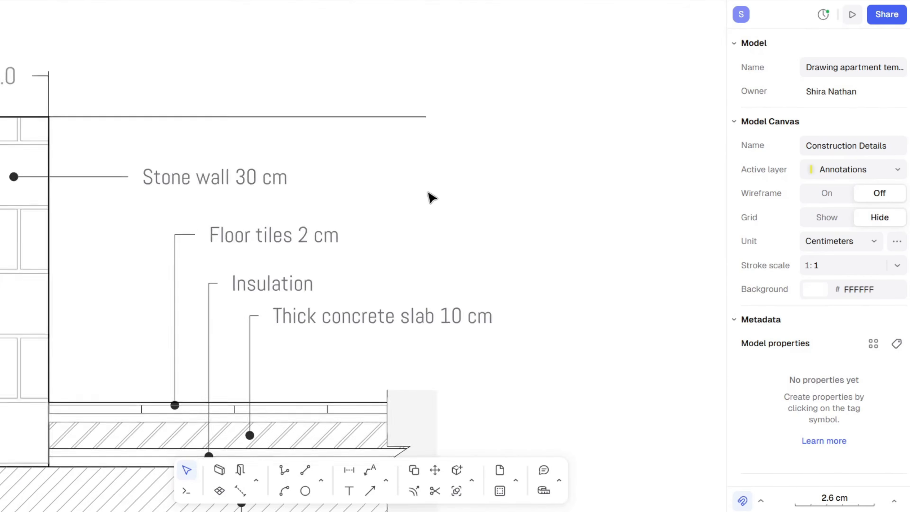
ctrl+scroll(431, 197, up, 2)
scroll(431, 197, down, 8)
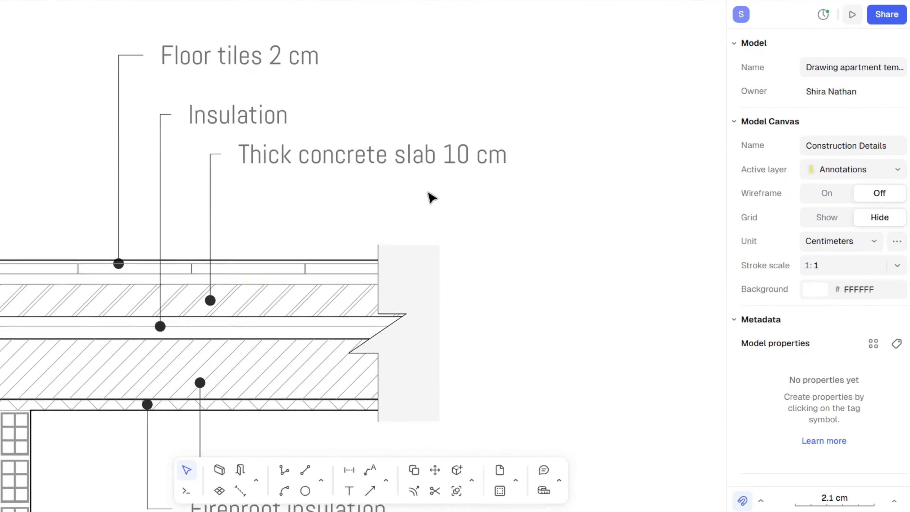
scroll(431, 194, down, 3)
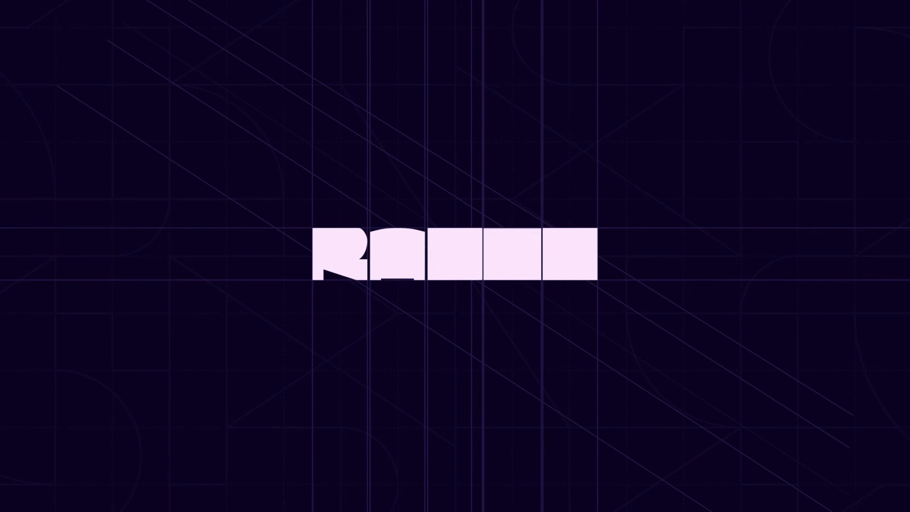